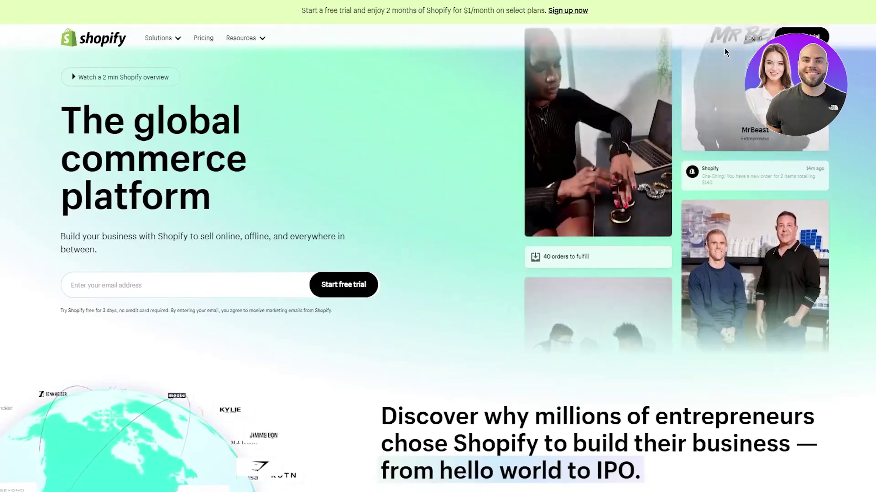
Log in to Shopify and create another store, skipping all setup questions and continuing with the first listed account
click(753, 39)
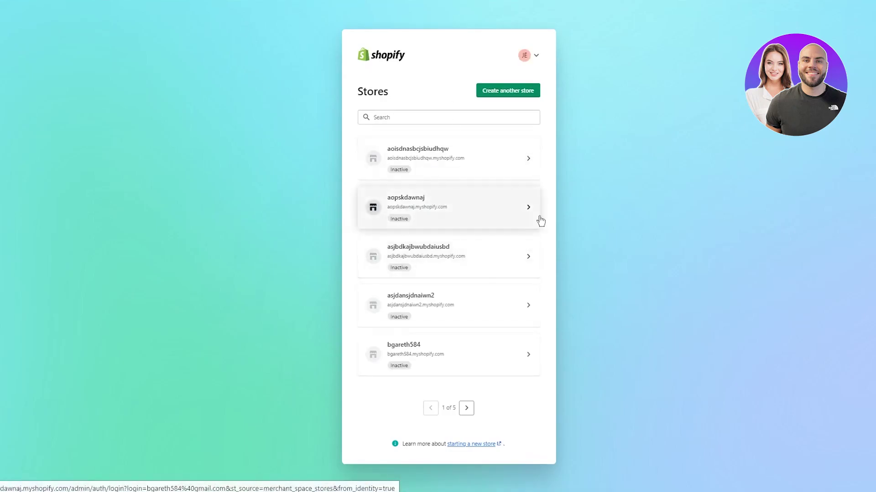
click(502, 92)
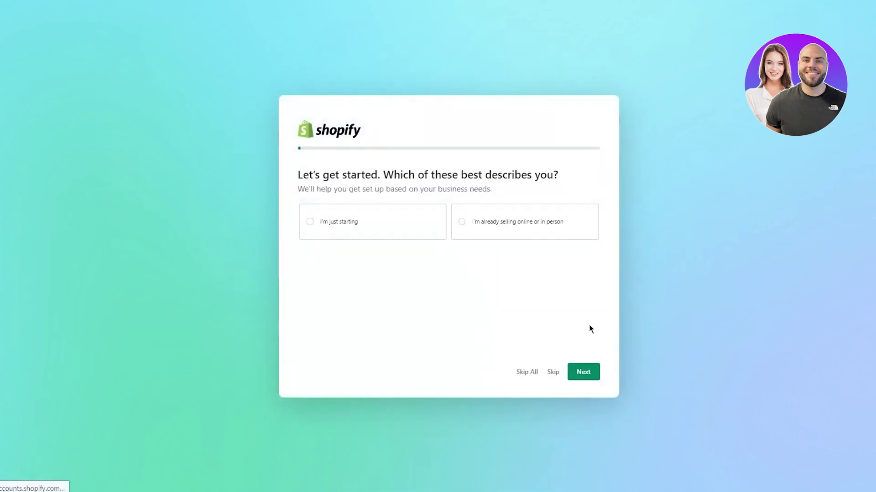
click(516, 371)
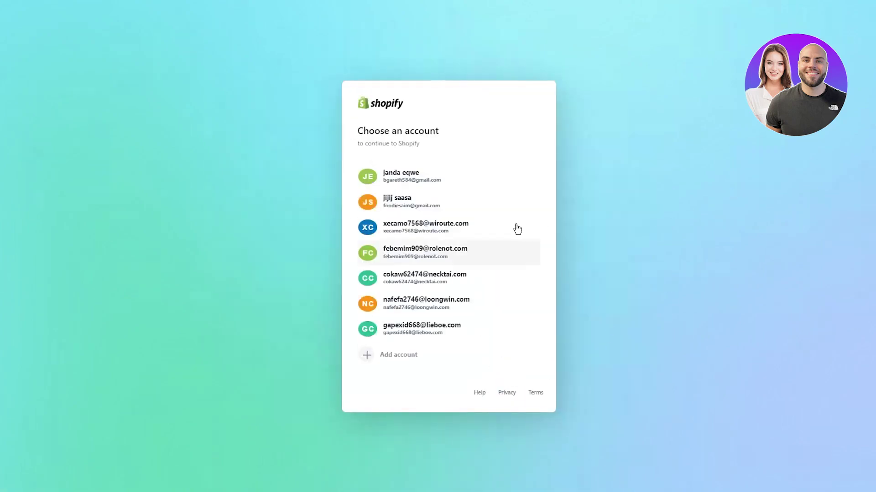
click(447, 183)
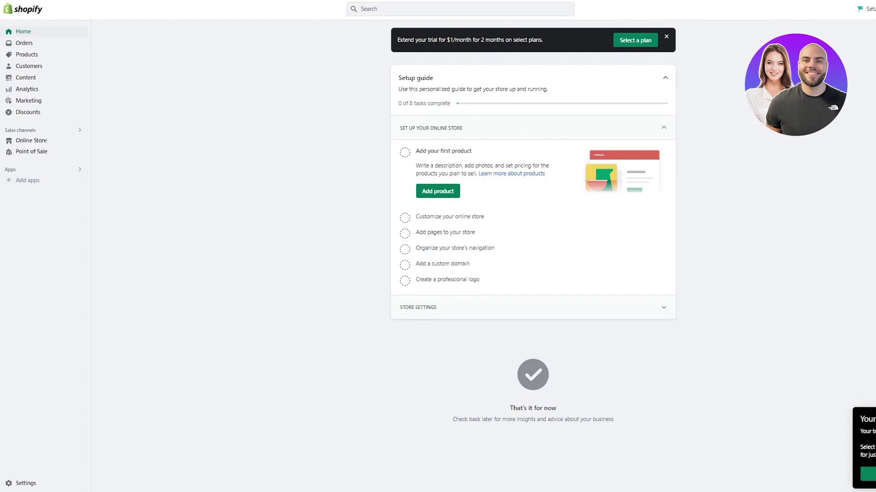
Install the default theme from the online store's Themes page
click(46, 140)
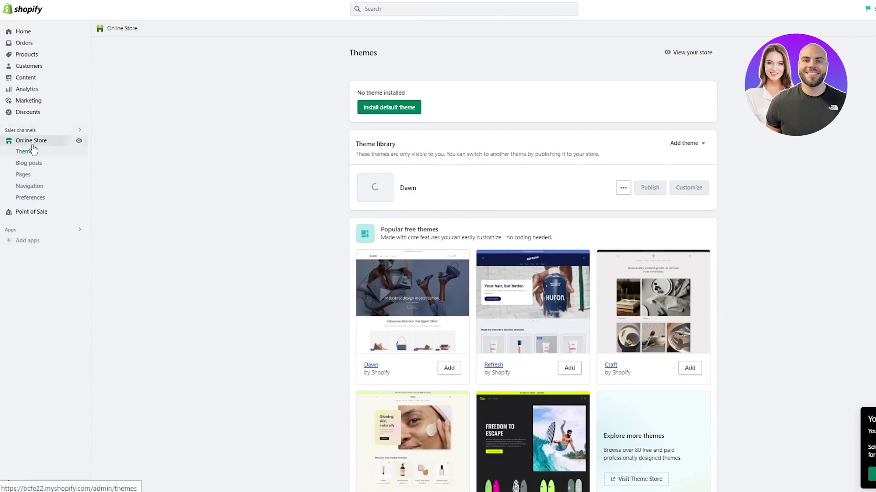
scroll(244, 216, down, 1)
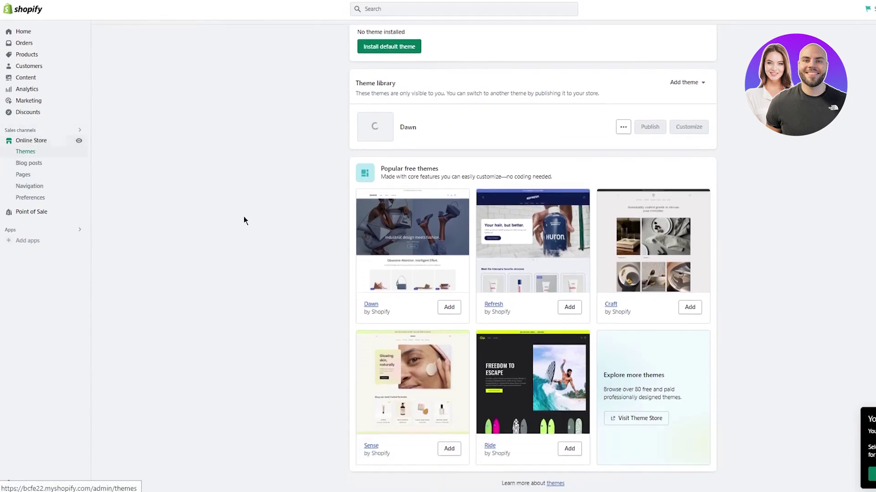
scroll(244, 216, up, 1)
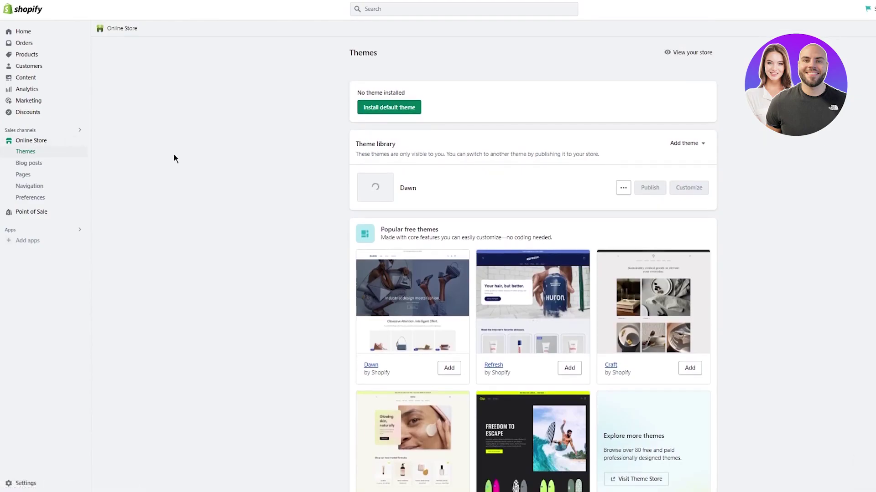
click(25, 157)
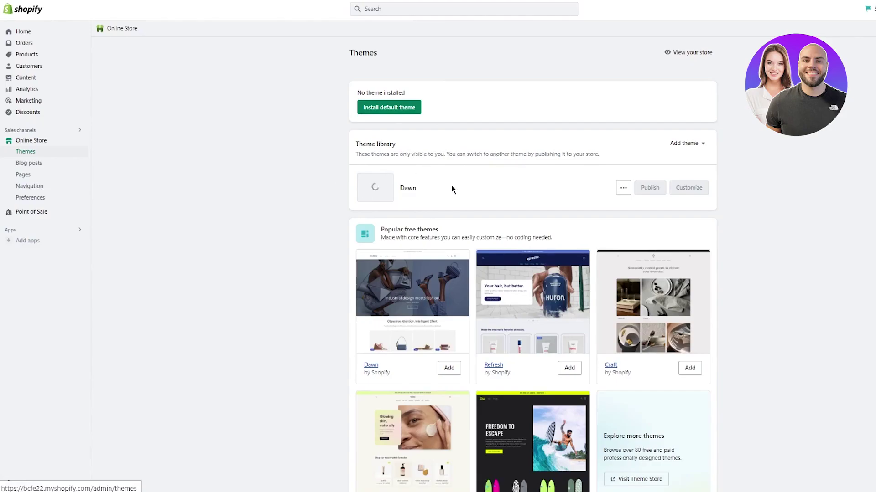
click(405, 107)
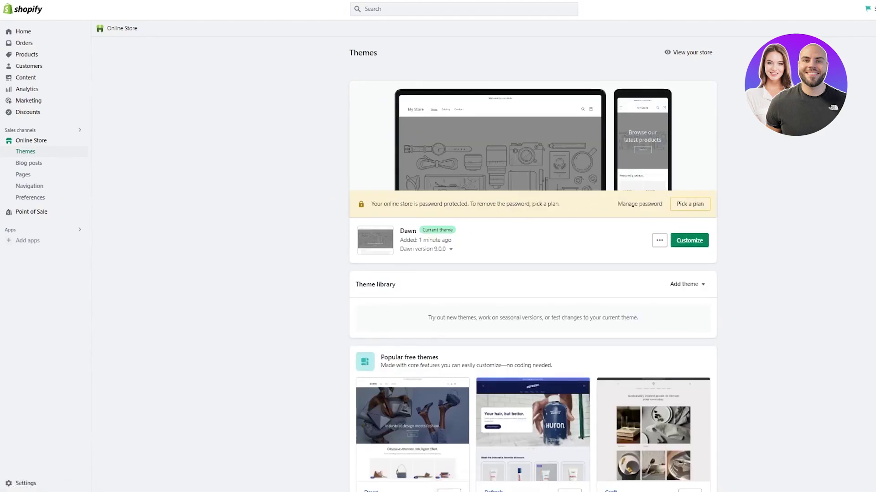
Visit the Theme Store through the theme library's options for adding a theme
click(665, 243)
click(667, 246)
click(684, 285)
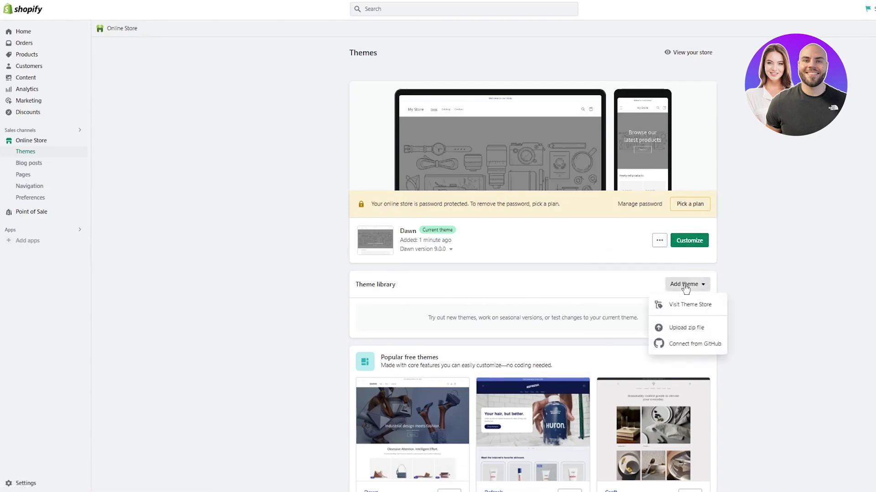
click(684, 285)
click(684, 286)
click(684, 301)
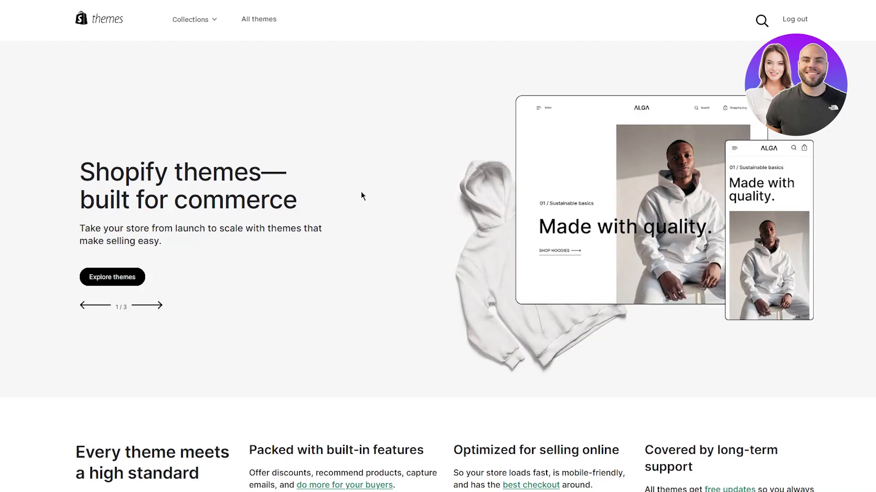
Examine the Theme Store's home page, including the exclusive themes with their prices and features
drag(67, 165, 366, 229)
click(267, 203)
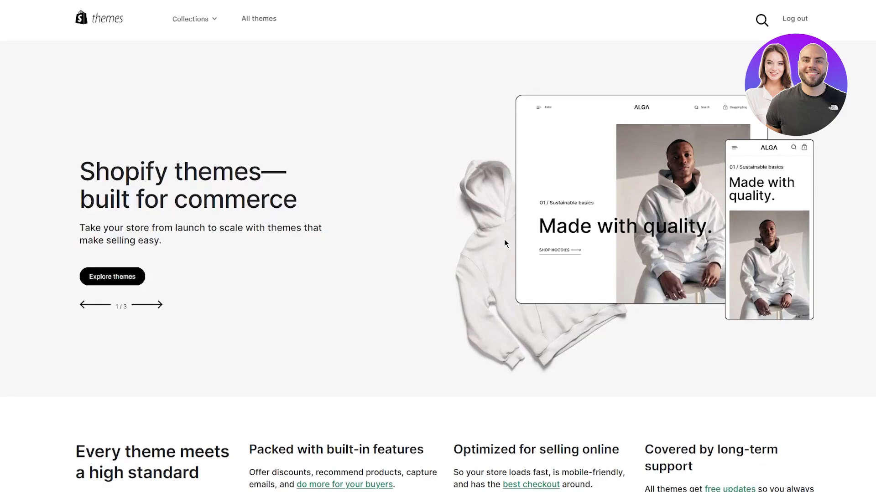
scroll(505, 244, down, 5)
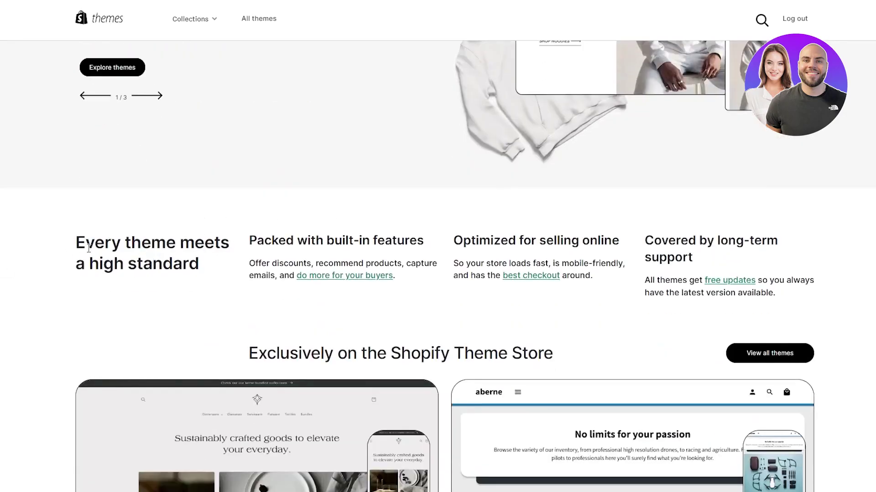
scroll(230, 271, down, 15)
scroll(230, 271, up, 14)
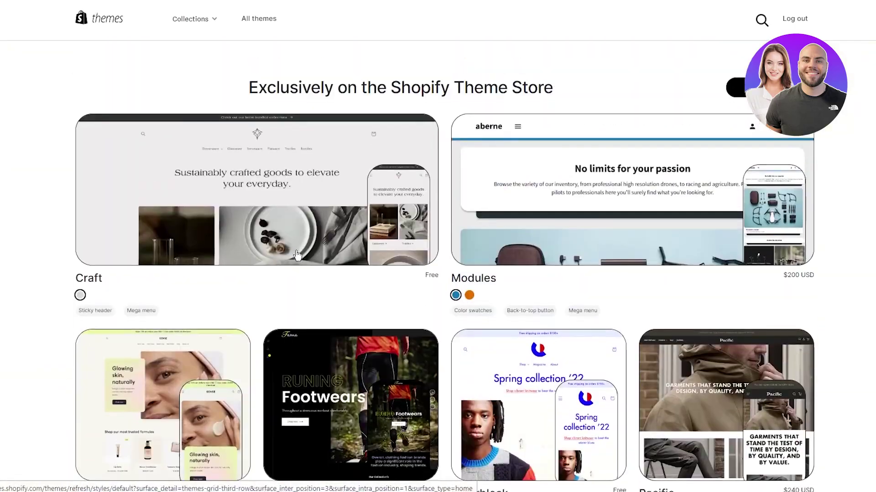
scroll(298, 254, down, 10)
scroll(643, 244, up, 10)
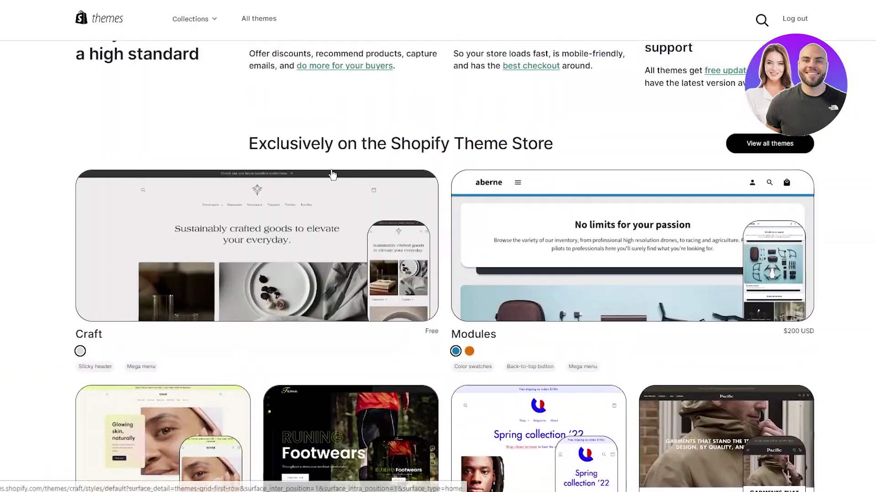
drag(249, 144, 645, 143)
click(646, 142)
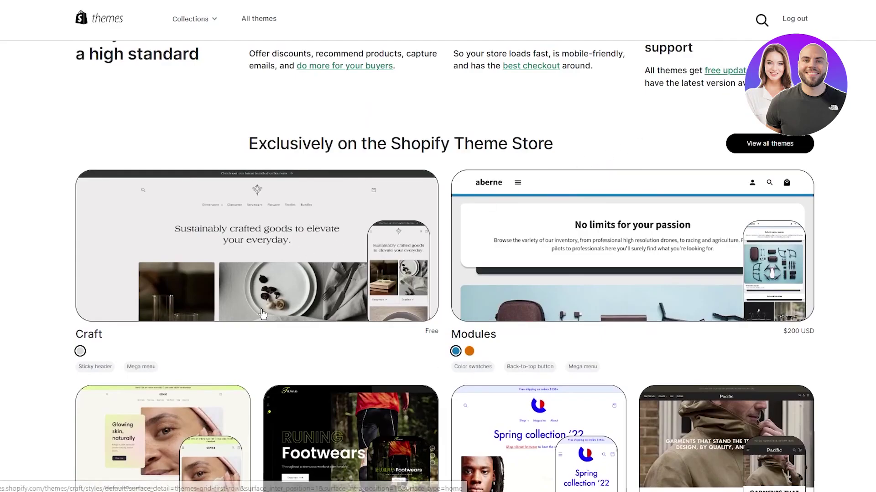
scroll(593, 296, down, 8)
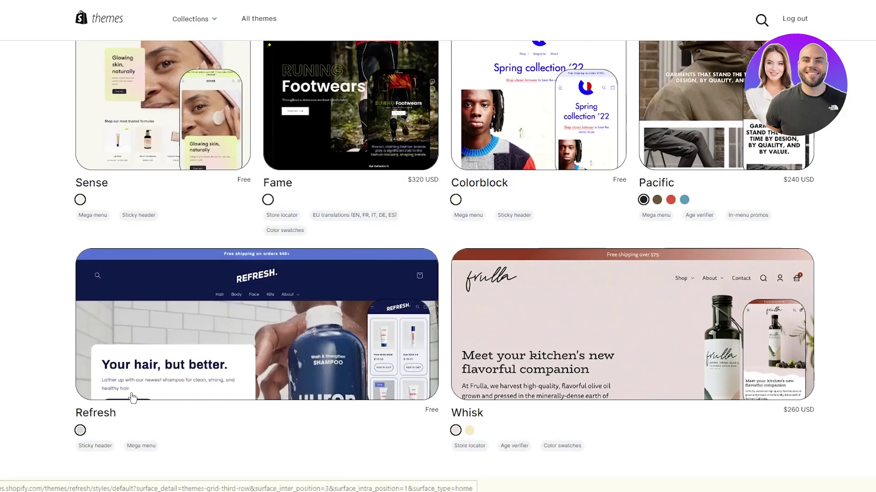
scroll(130, 397, down, 7)
scroll(124, 303, up, 20)
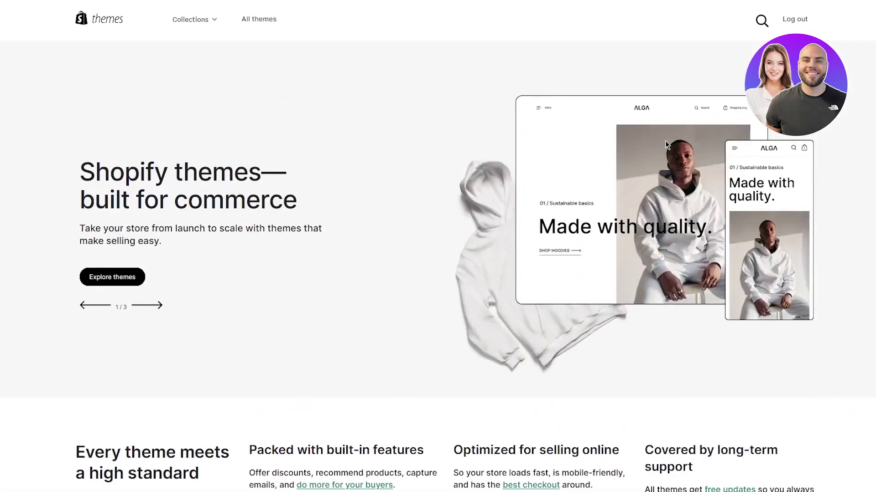
Search the Theme Store for "refresh" and open the Refresh theme's page
click(764, 25)
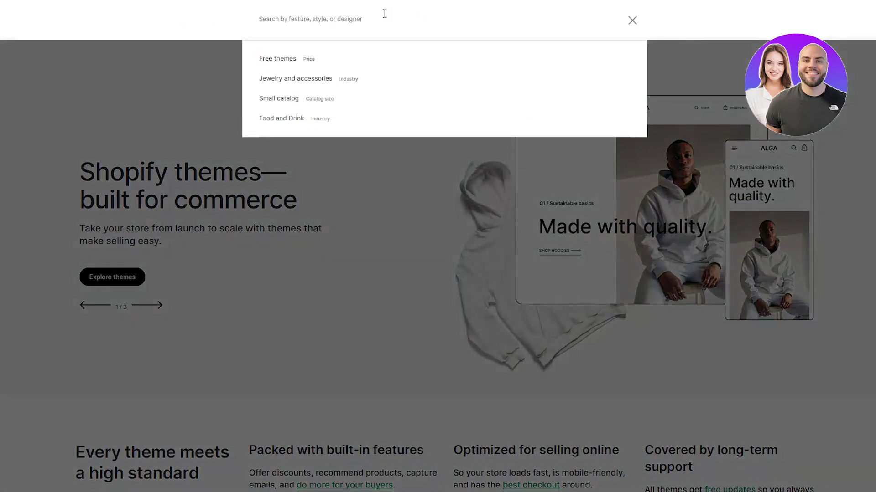
text(refres)
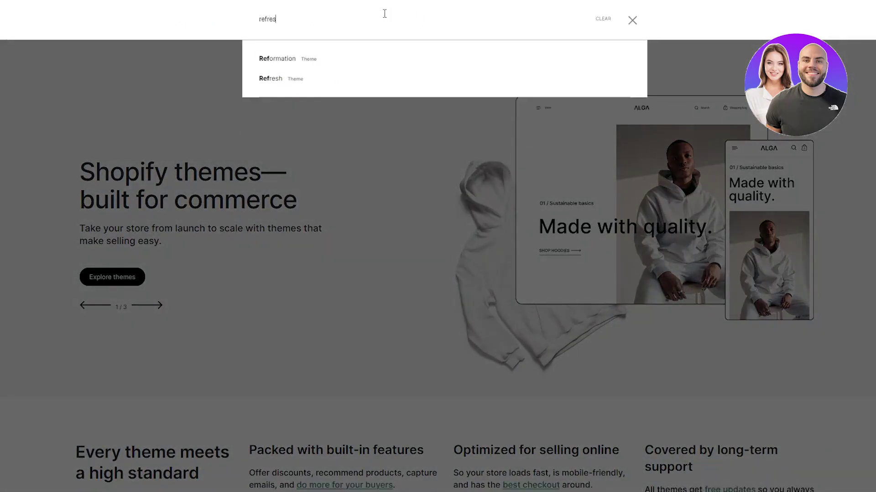
text(h)
key(Return)
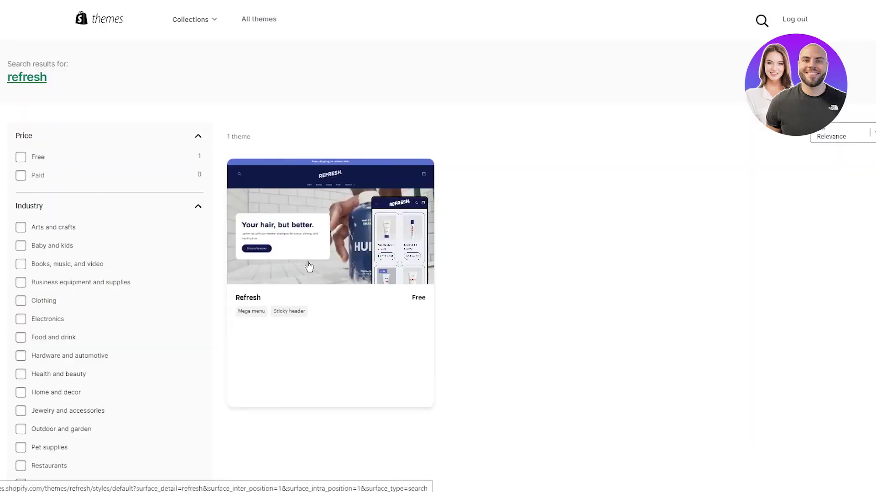
click(309, 266)
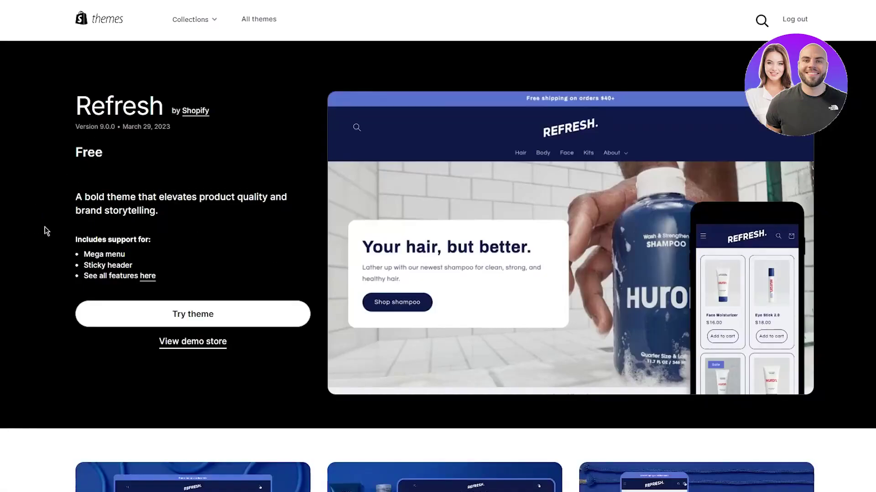
Read the Refresh theme's short description and its list of supported features
drag(80, 198, 193, 220)
click(196, 220)
scroll(120, 255, down, 3)
drag(75, 133, 205, 164)
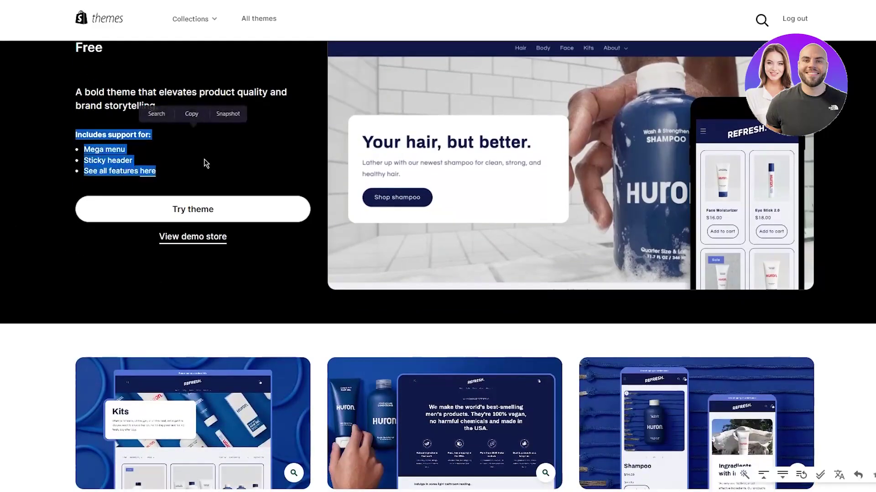
click(172, 168)
Examine the Refresh theme's feature categories, such as cart and checkout and marketing, and the Theme Store promise
scroll(145, 174, down, 1)
scroll(145, 174, down, 10)
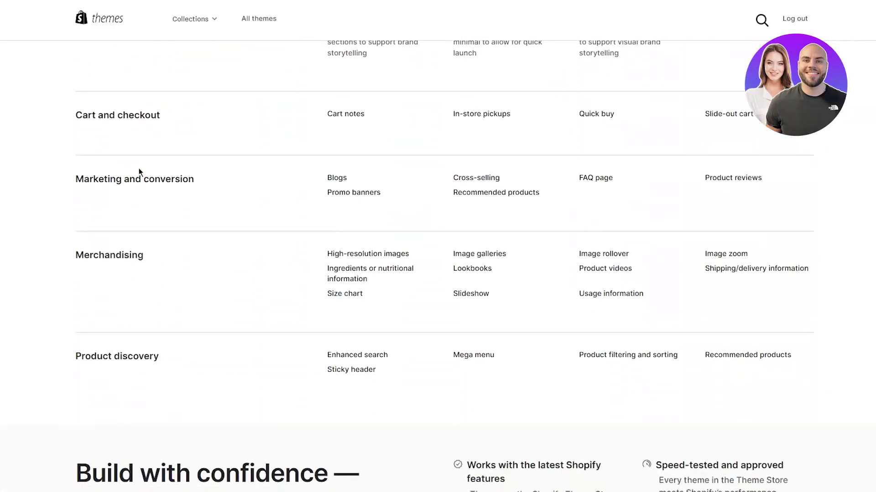
scroll(274, 164, up, 2)
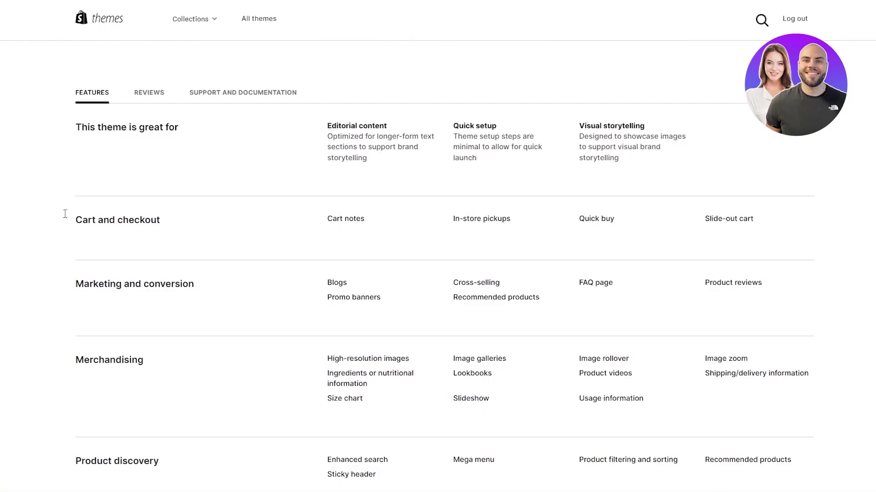
drag(98, 136, 162, 175)
click(313, 173)
drag(105, 241, 169, 301)
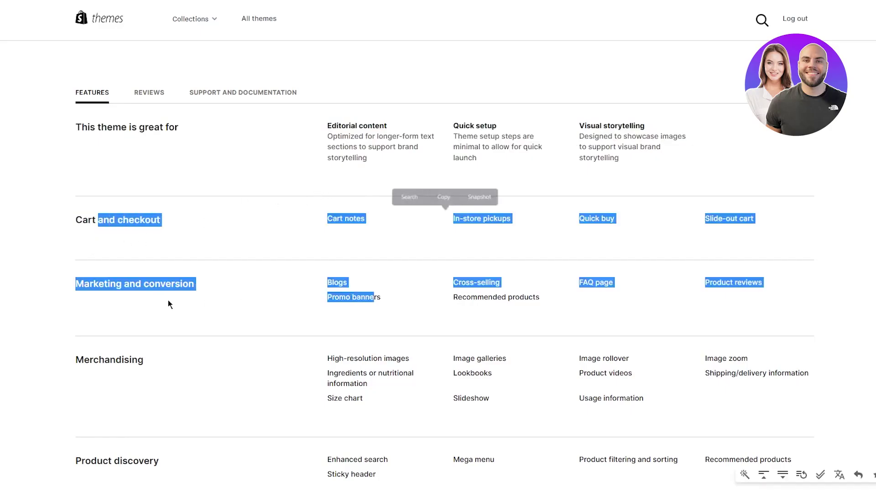
click(169, 301)
scroll(82, 340, down, 7)
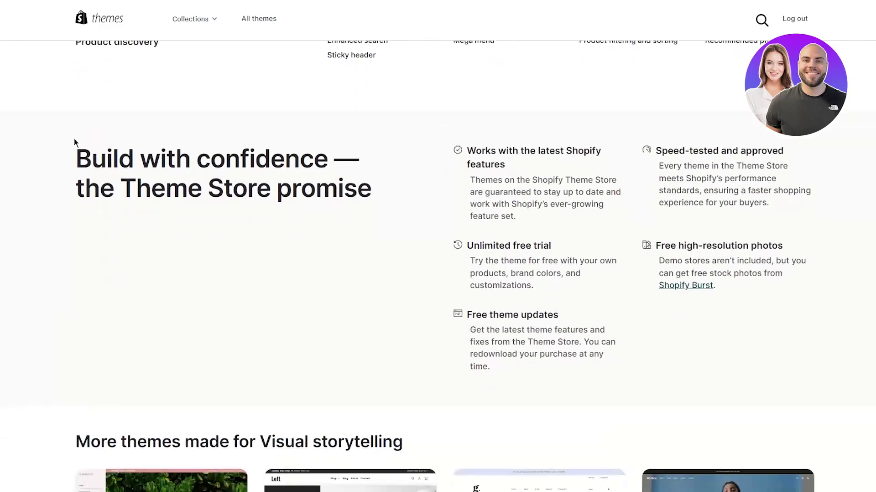
drag(74, 139, 386, 205)
click(386, 207)
scroll(454, 190, down, 5)
scroll(457, 180, up, 20)
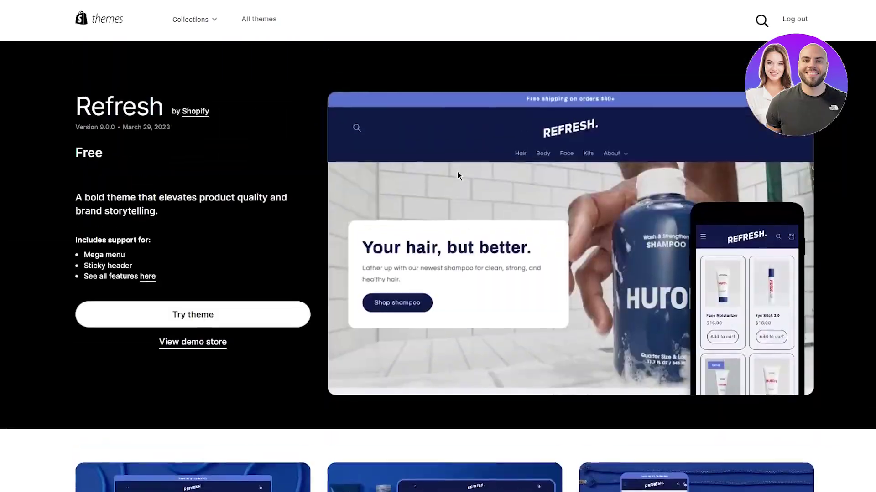
Try the free Refresh theme so that it is added to the store's theme library
click(271, 311)
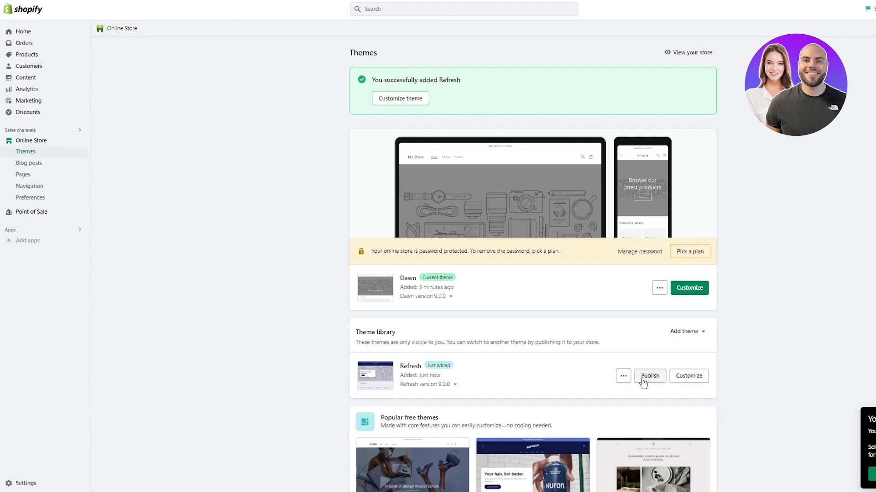
click(623, 377)
click(623, 378)
View the online store's home page with the current Dawn theme and return to the Themes page
click(78, 140)
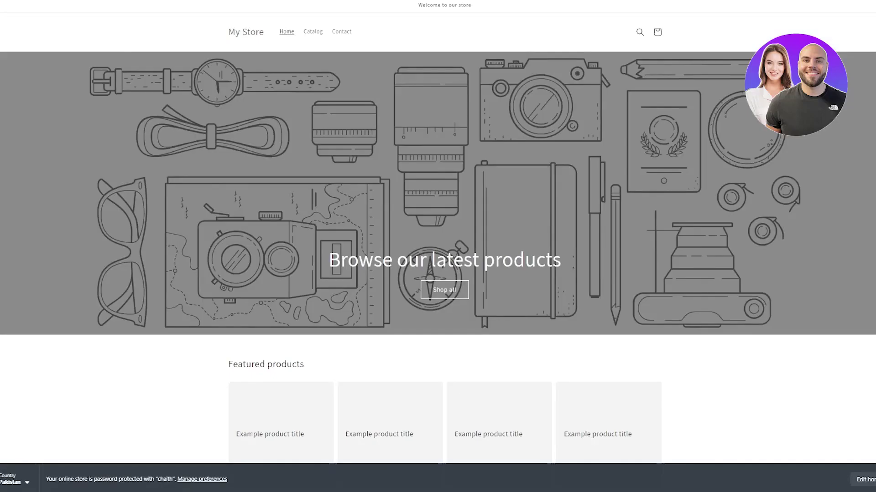
scroll(518, 290, down, 4)
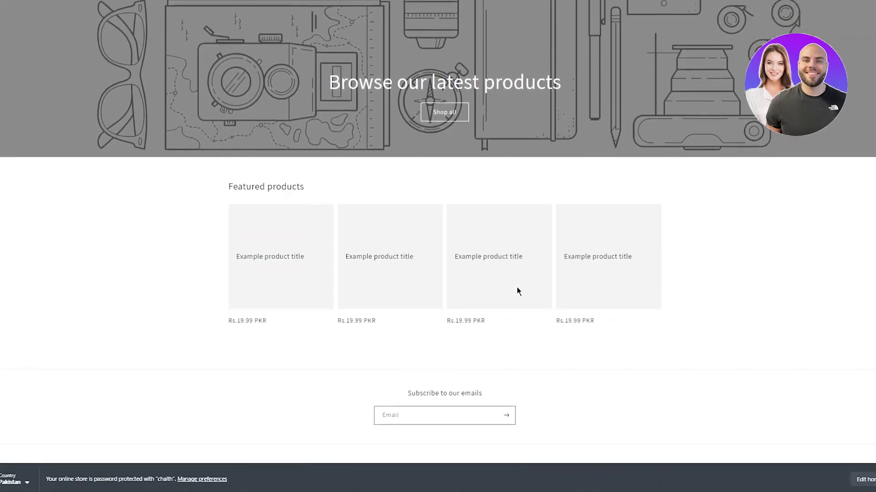
scroll(516, 291, up, 4)
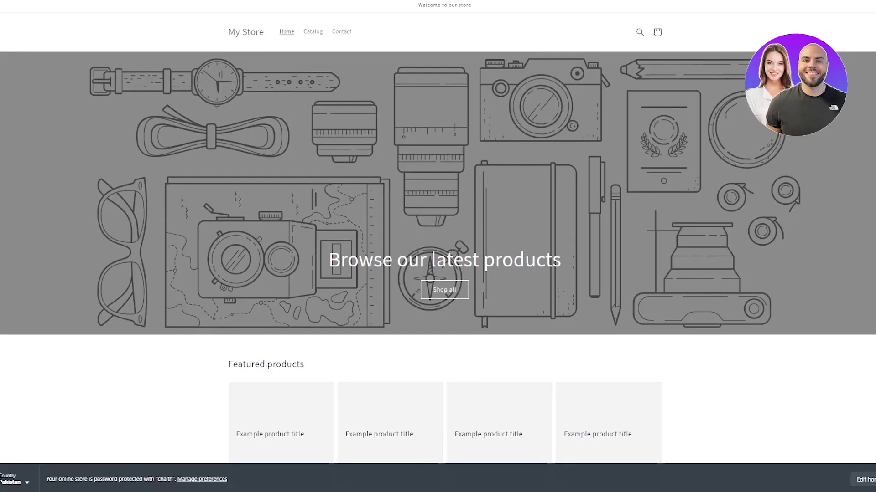
key(ctrl+shift+Tab)
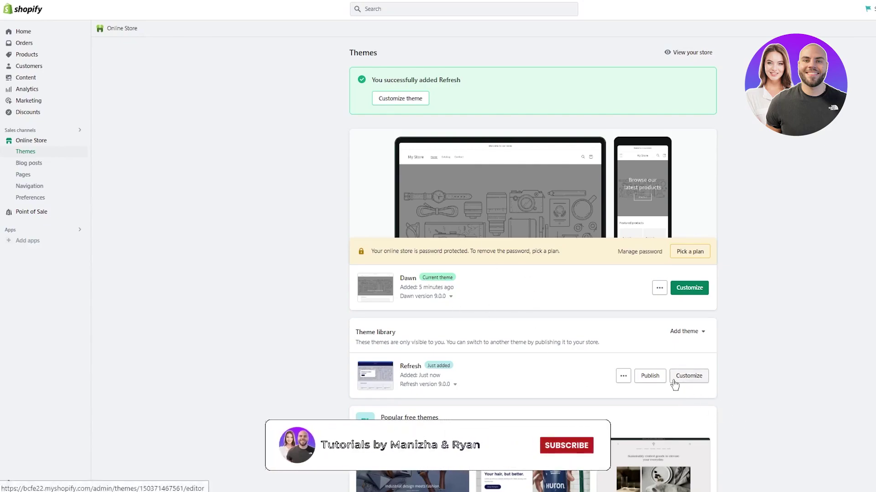
Open the Refresh theme for customization and look over its home page in the editor
click(688, 376)
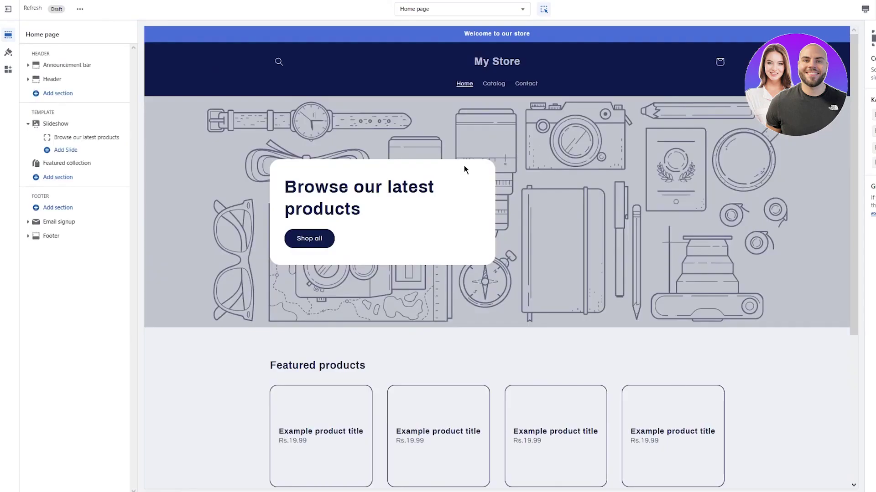
scroll(369, 245, down, 5)
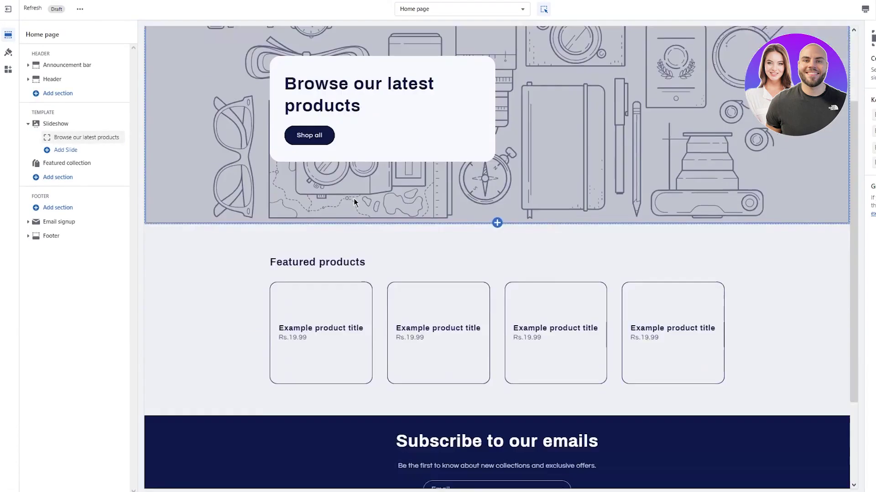
Examine the list of page templates available for editing, including the 404, password, search and gift card pages under Others
scroll(485, 201, up, 5)
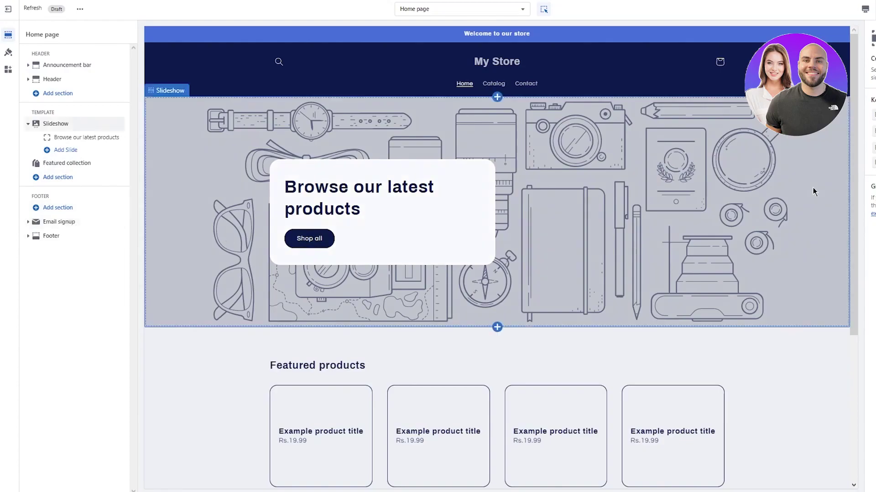
click(469, 13)
click(470, 14)
click(471, 17)
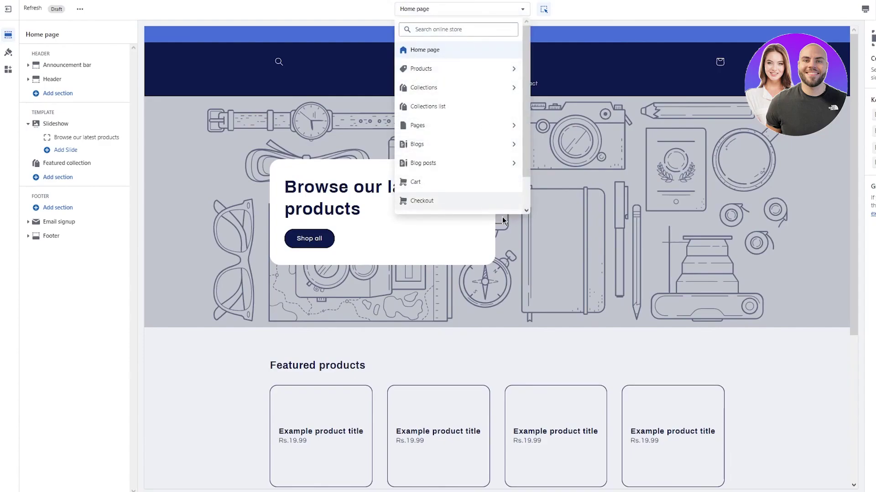
click(651, 10)
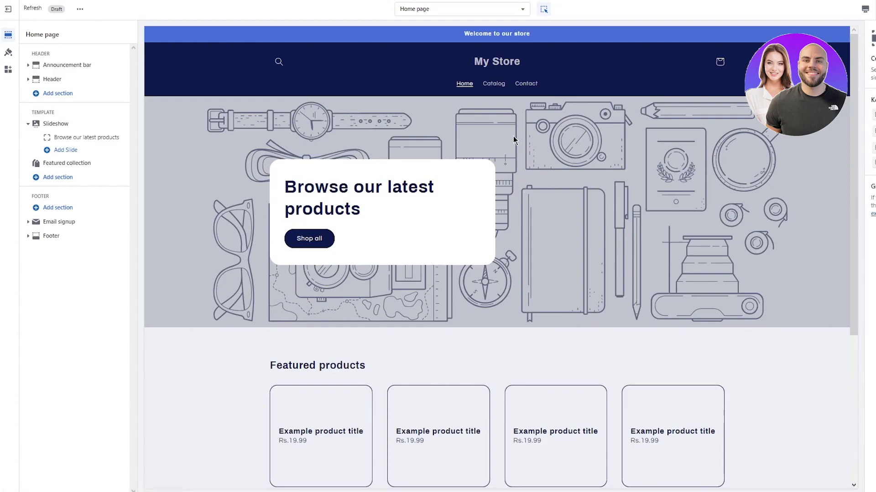
click(442, 10)
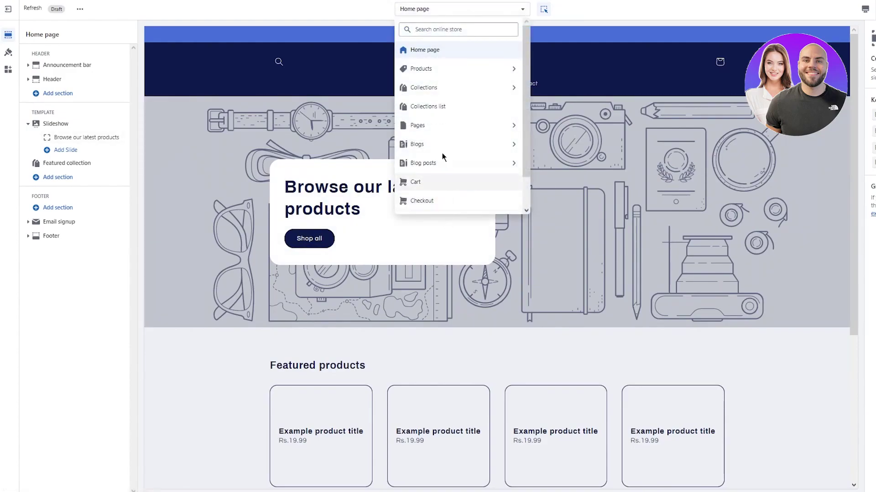
scroll(445, 158, down, 2)
click(449, 203)
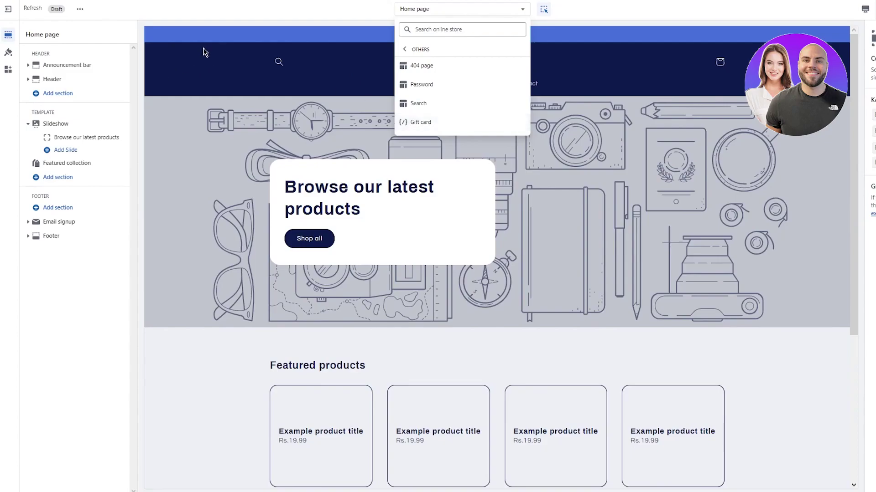
click(280, 10)
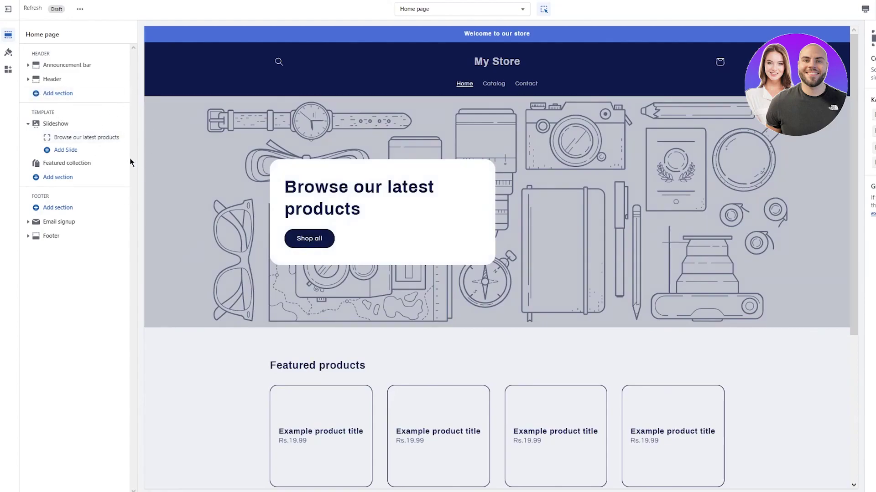
Look through the theme settings, examining the border and shadow options for buttons and content containers
click(9, 52)
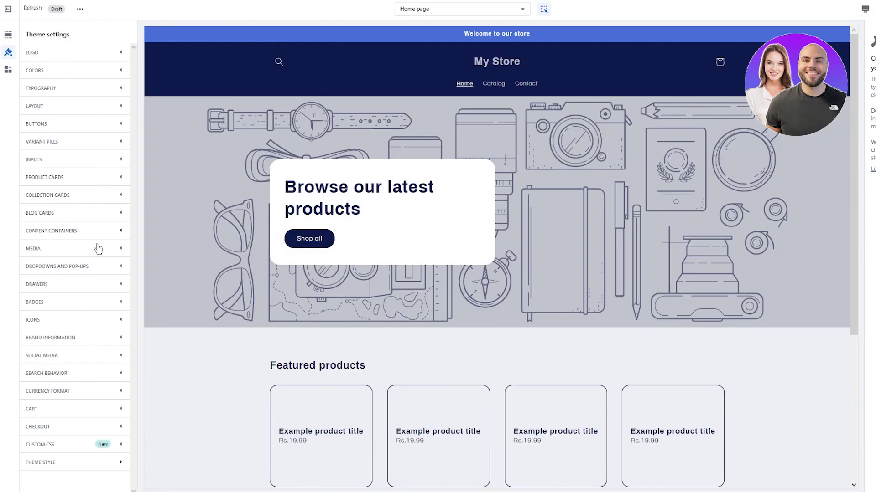
click(409, 200)
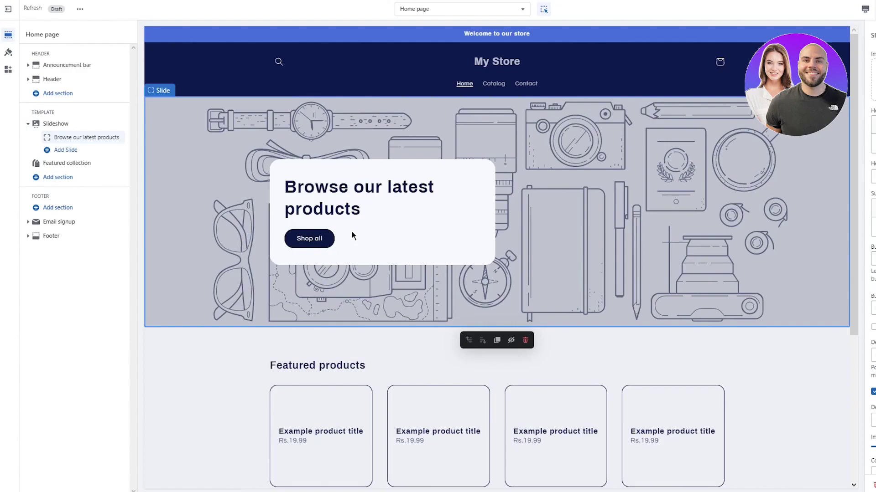
click(8, 52)
click(75, 127)
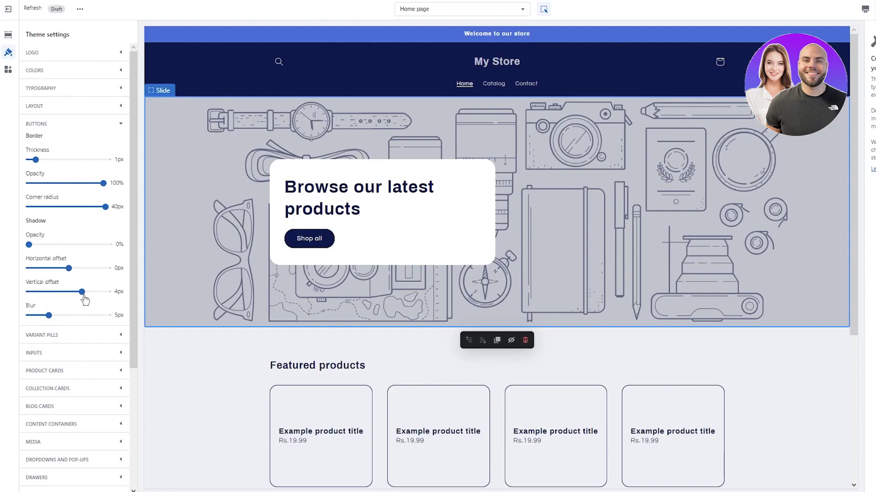
click(111, 126)
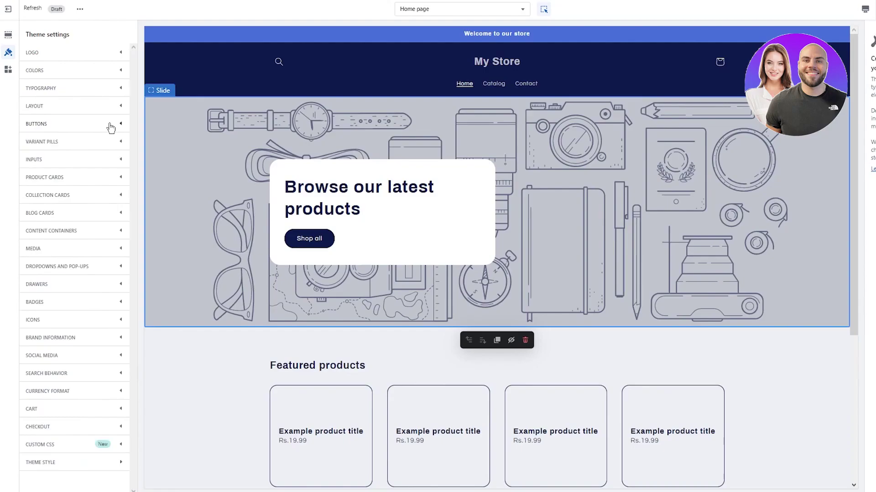
click(82, 234)
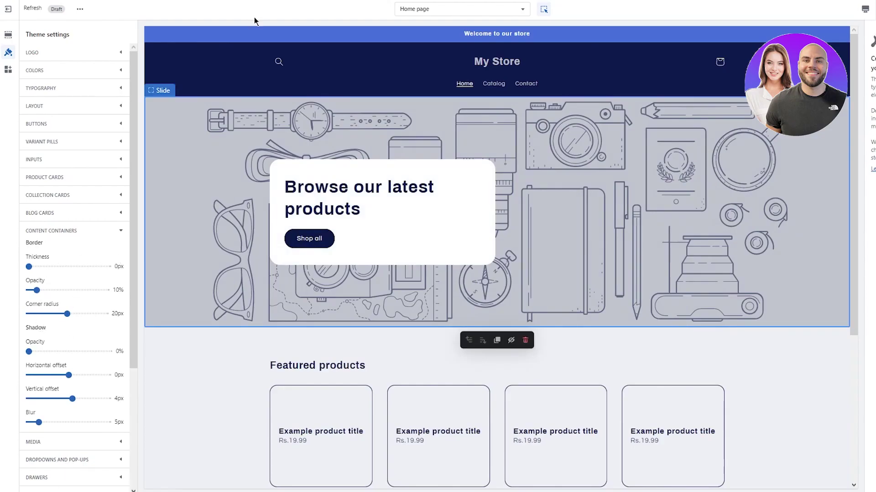
click(109, 233)
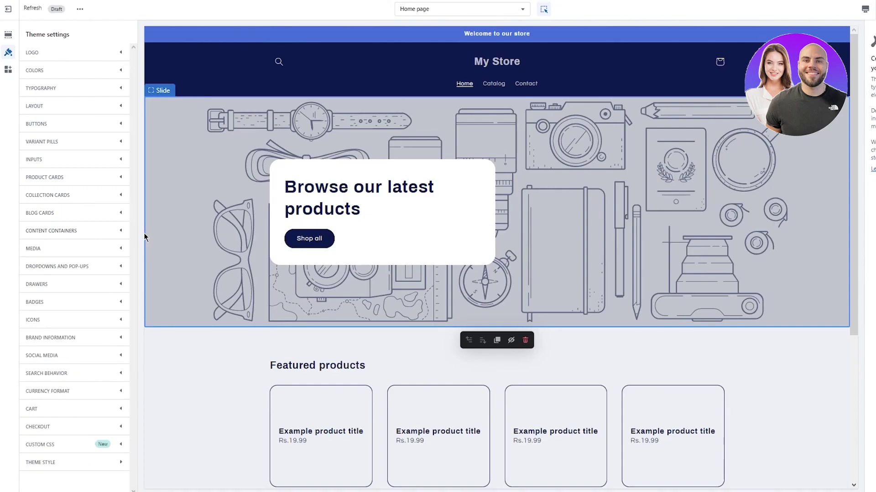
Examine the theme's cart settings and cart type options, then select the Header section in the preview
click(82, 409)
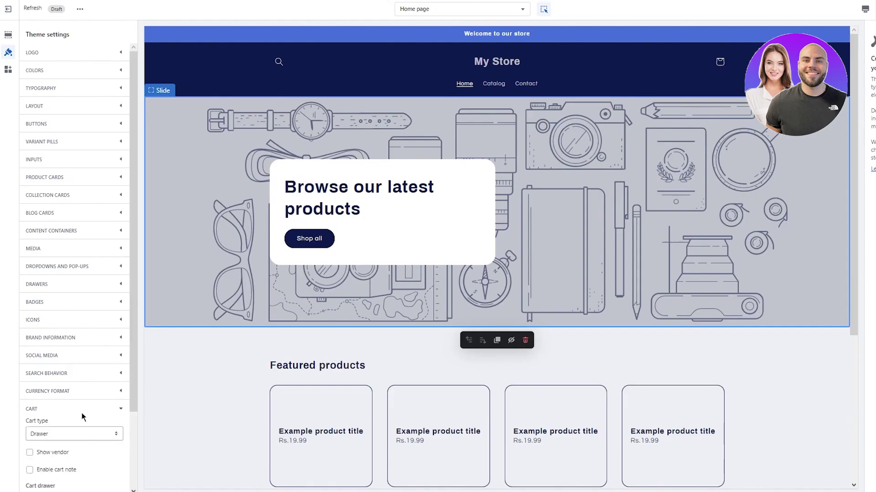
scroll(90, 327, down, 2)
click(92, 340)
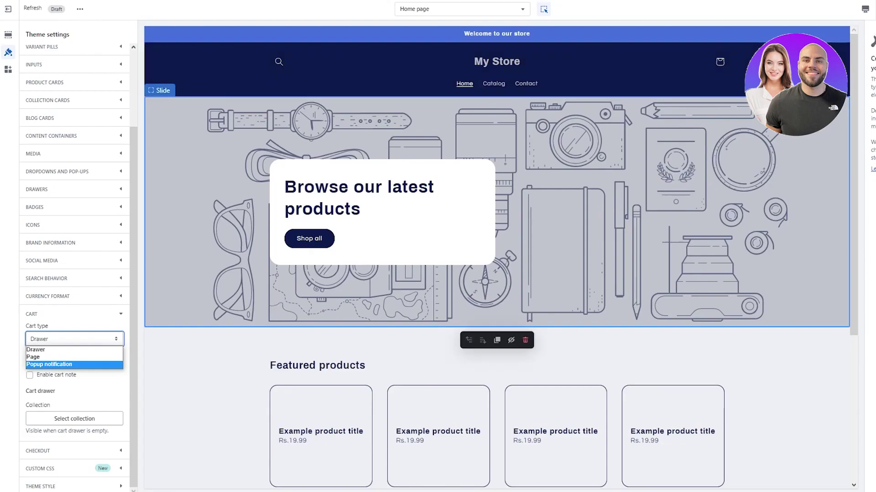
click(151, 55)
click(152, 54)
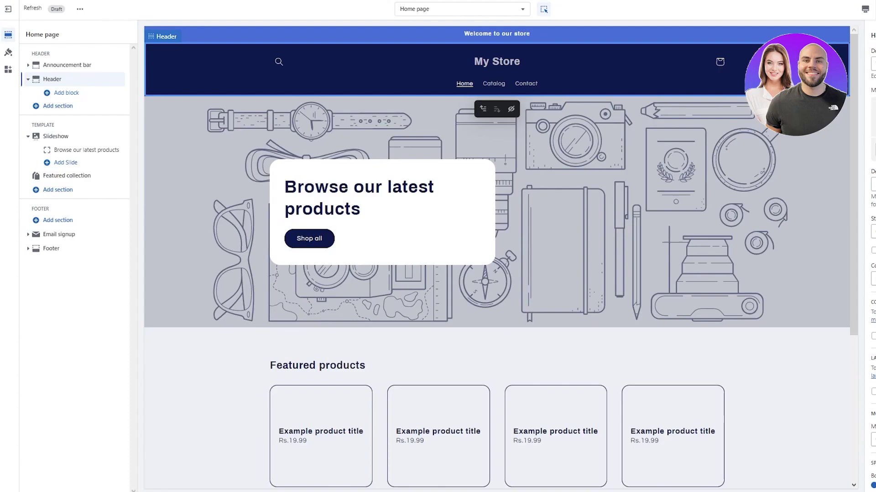
click(494, 84)
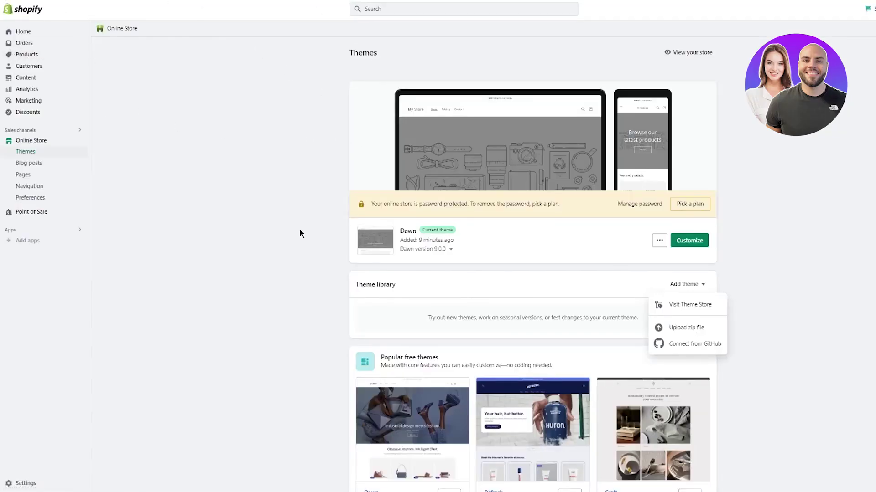
Go to the store's Products page and look at the App Store's options for finding products to sell
click(684, 284)
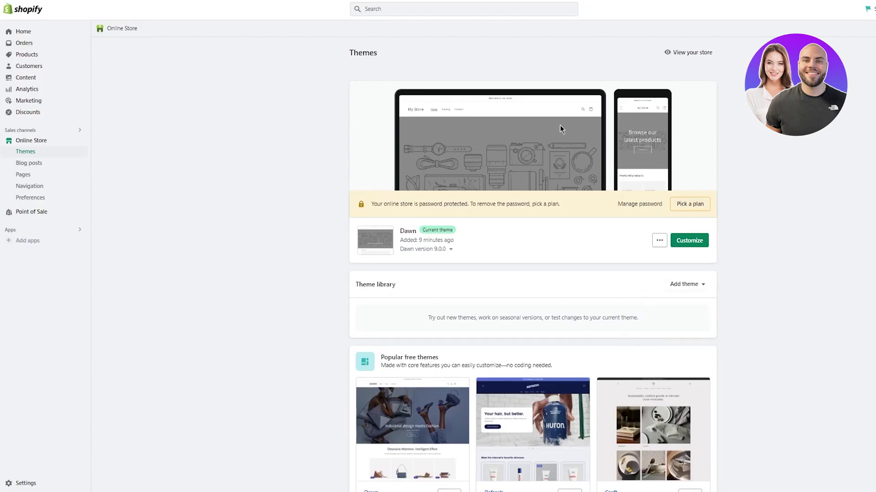
click(27, 55)
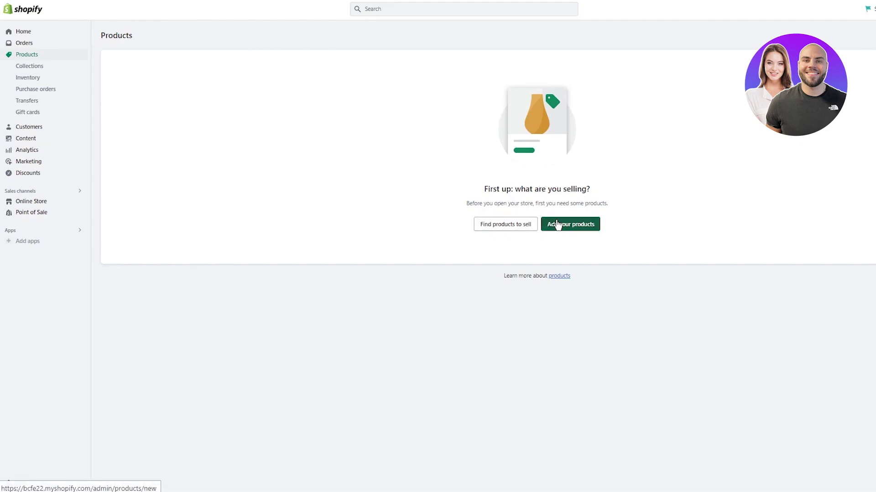
click(500, 224)
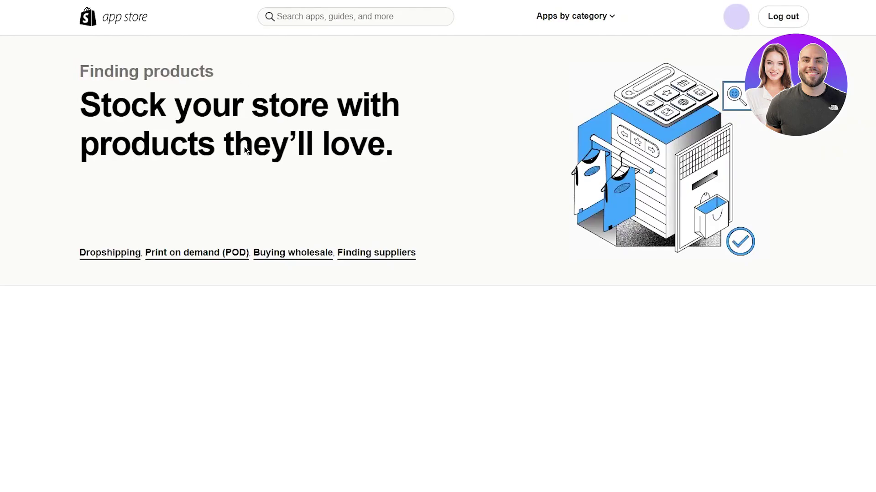
scroll(143, 197, down, 3)
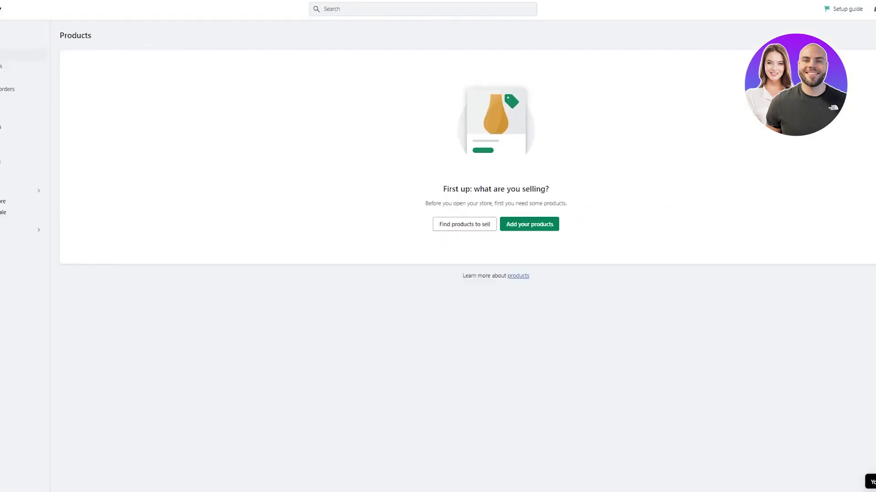
Start a new product titled "Pink T Shirt" with the description "hey this is a premium cotton pink tee and it looks amazing"
click(512, 226)
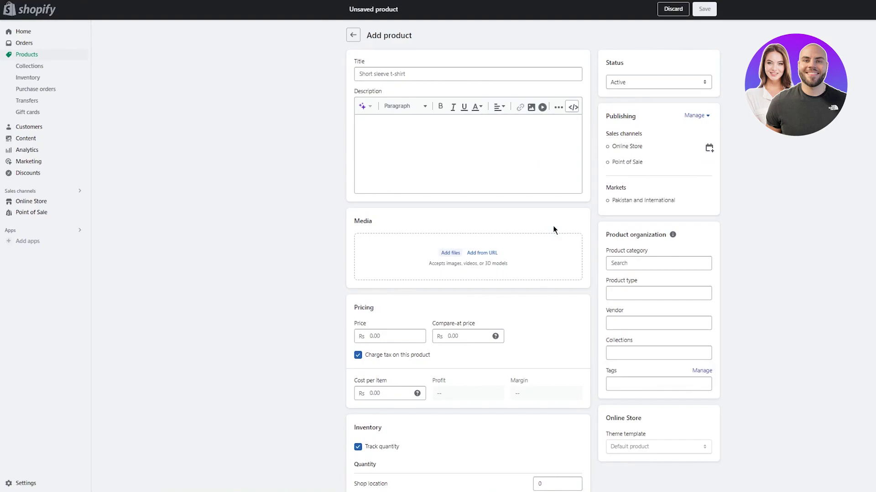
click(378, 74)
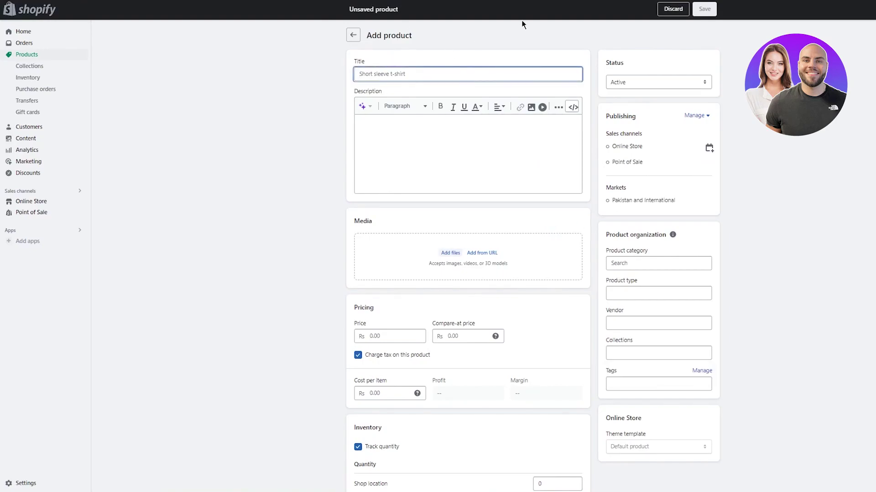
text(Pink T)
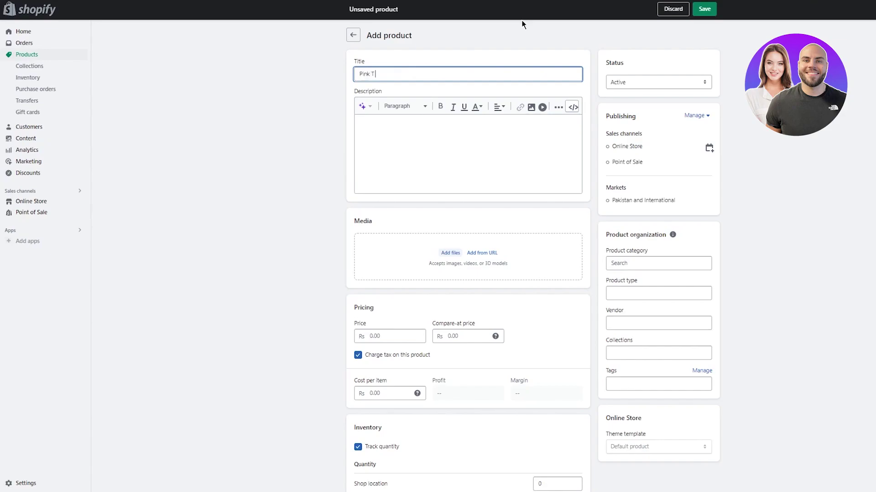
text( Shirt)
click(530, 121)
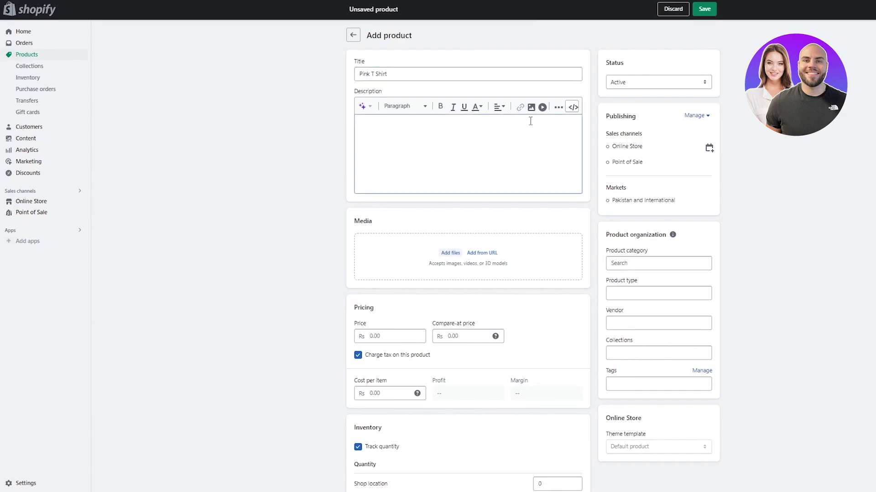
text(hey this is a premium cotton pink tee and it)
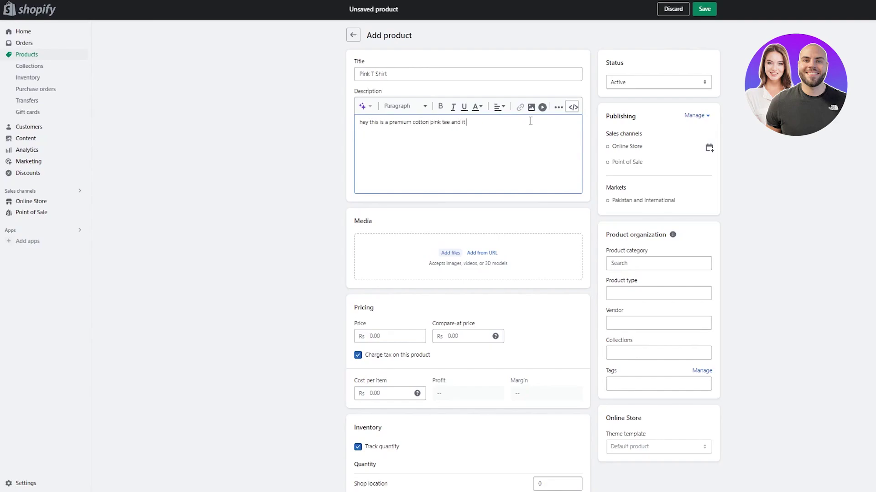
text( looks amazing)
Upload the photo of a person in a pink T-shirt from the Downloads folder as the product's media
click(521, 247)
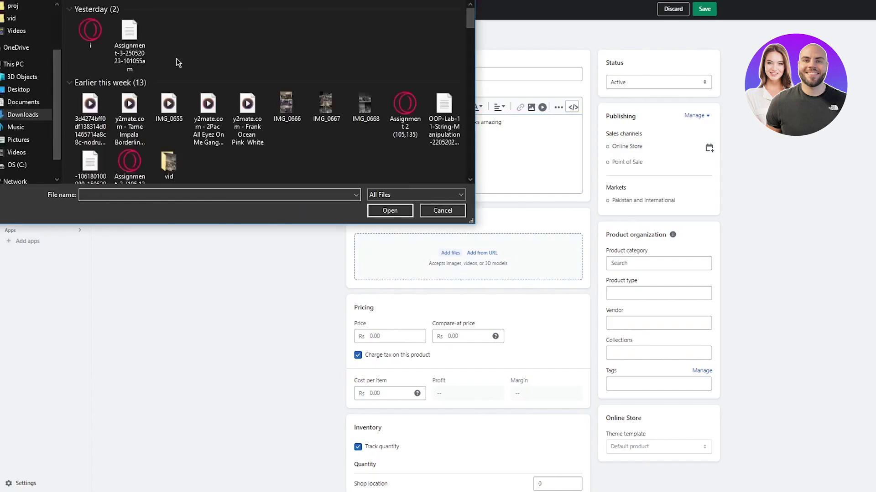
scroll(302, 63, down, 3)
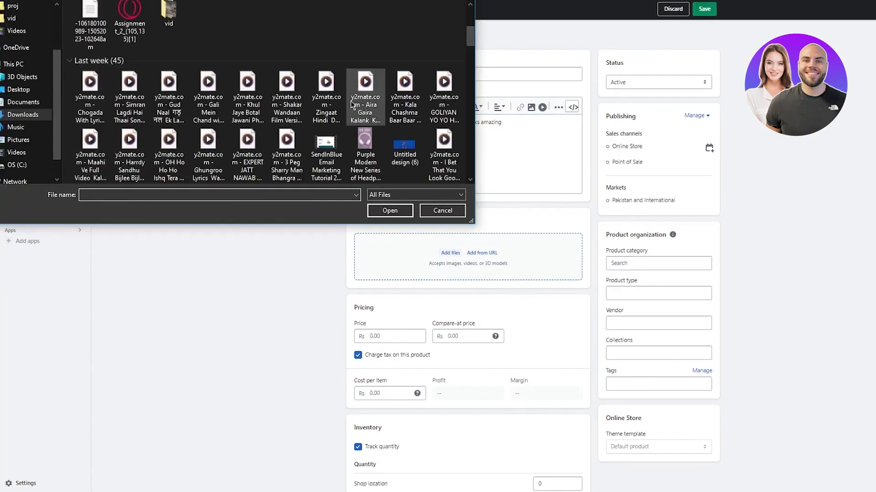
scroll(361, 89, down, 10)
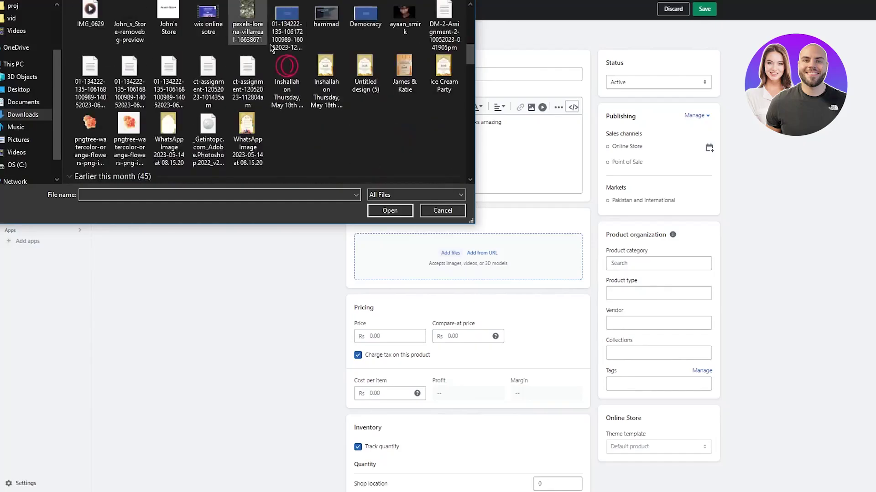
scroll(335, 101, down, 5)
scroll(279, 91, down, 5)
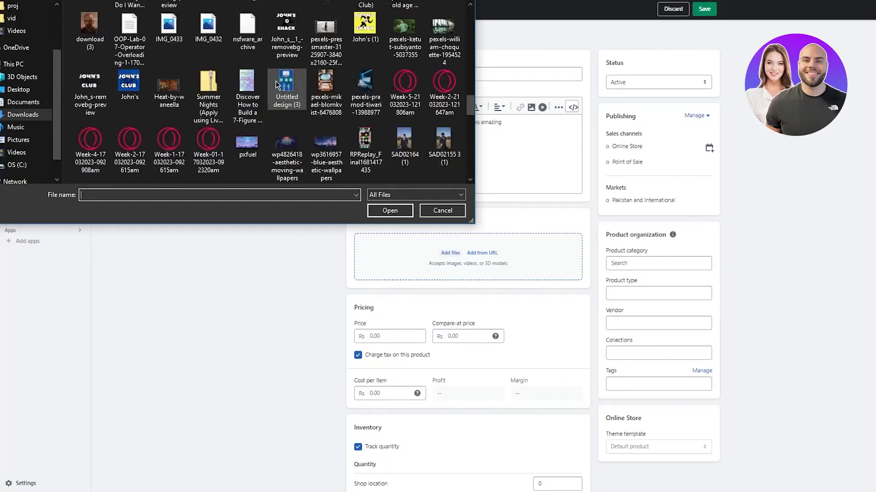
scroll(348, 91, down, 10)
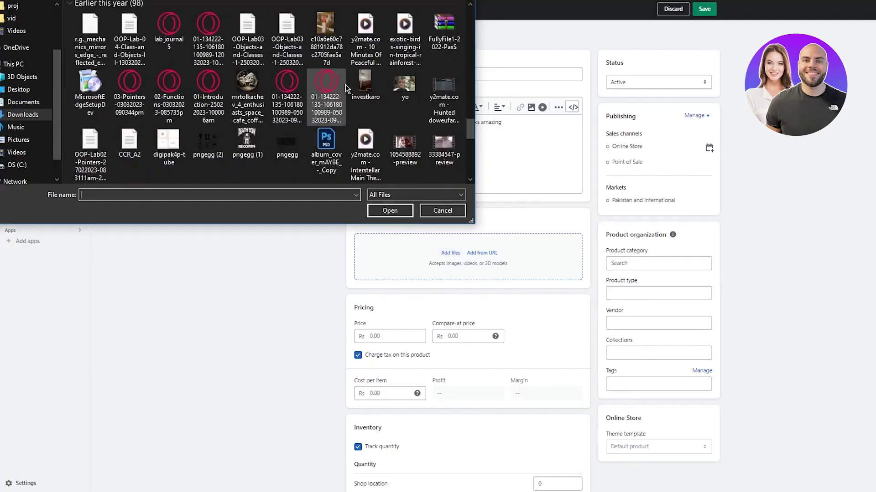
scroll(347, 89, down, 10)
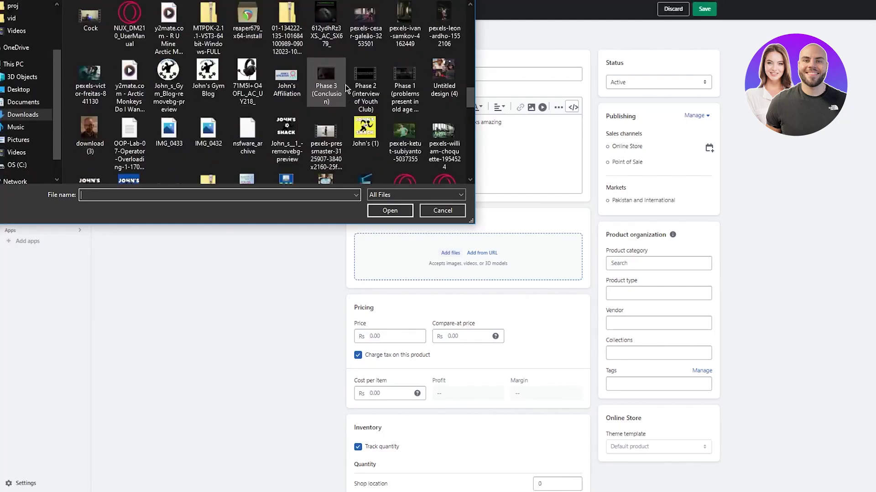
scroll(347, 89, up, 5)
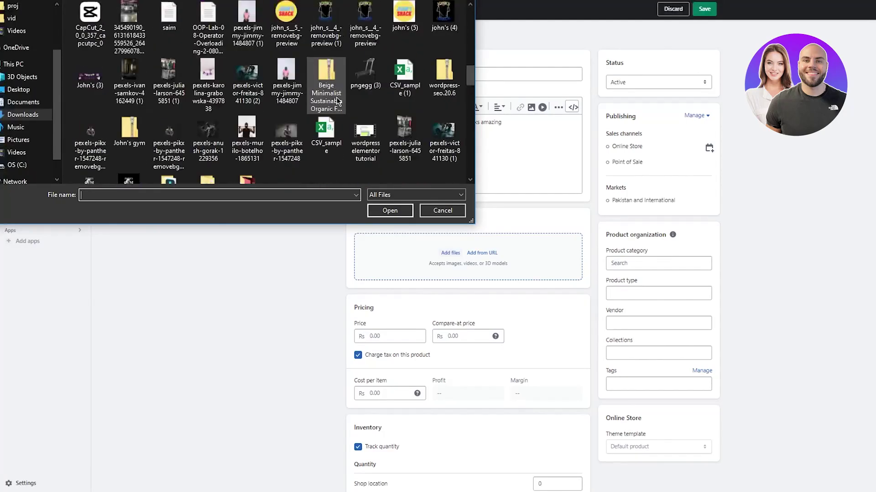
click(257, 40)
double_click(257, 40)
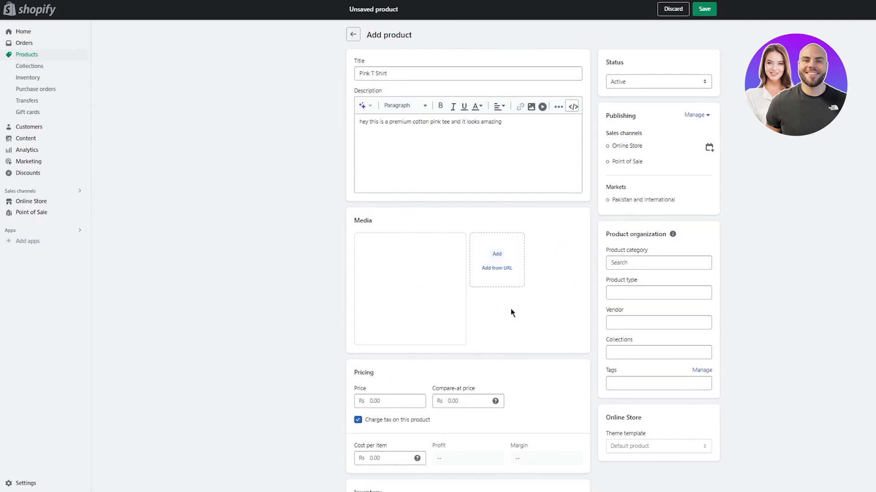
Set the product's price to Rs 9,000 and its compare-at price to Rs 12,000
scroll(510, 308, down, 2)
click(394, 295)
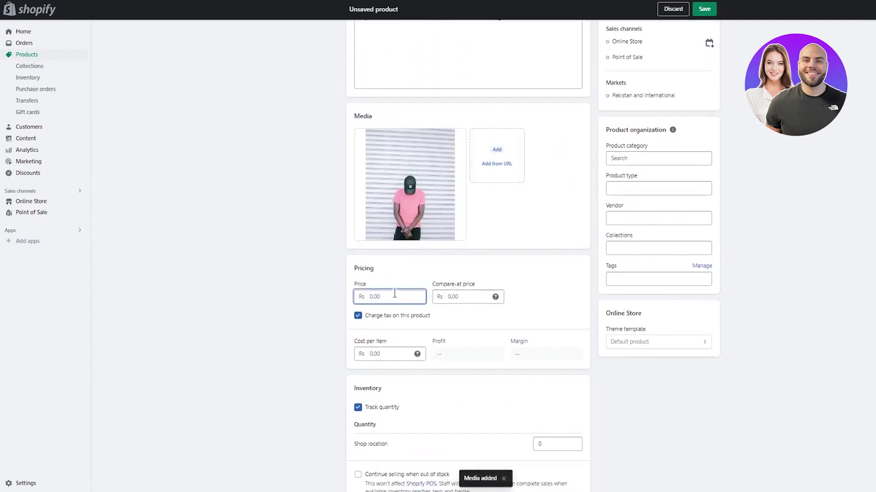
text(9000)
click(469, 301)
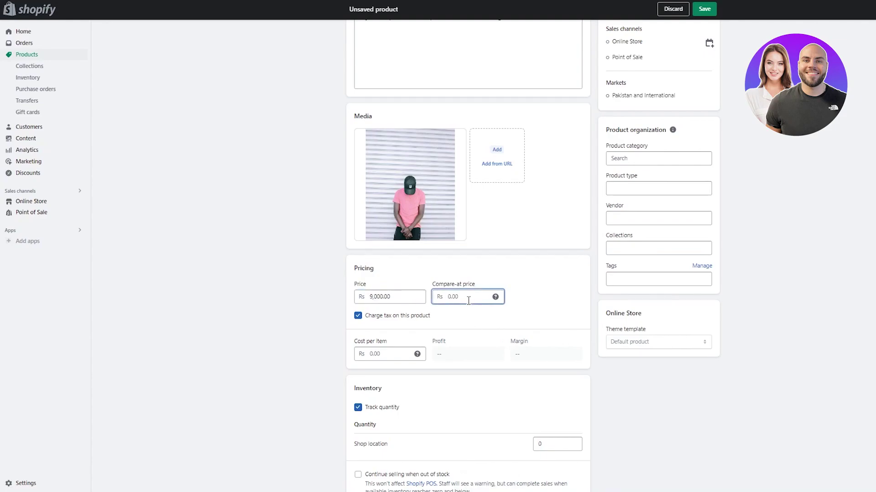
scroll(468, 301, down, 8)
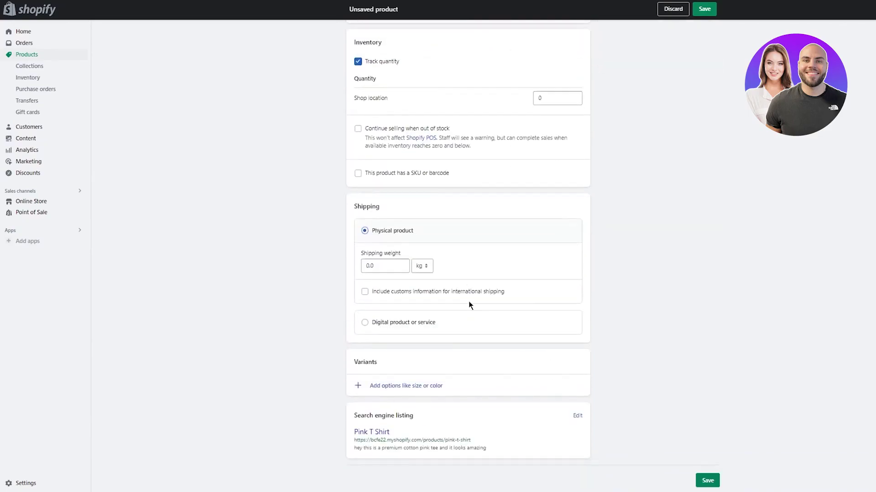
scroll(468, 302, up, 7)
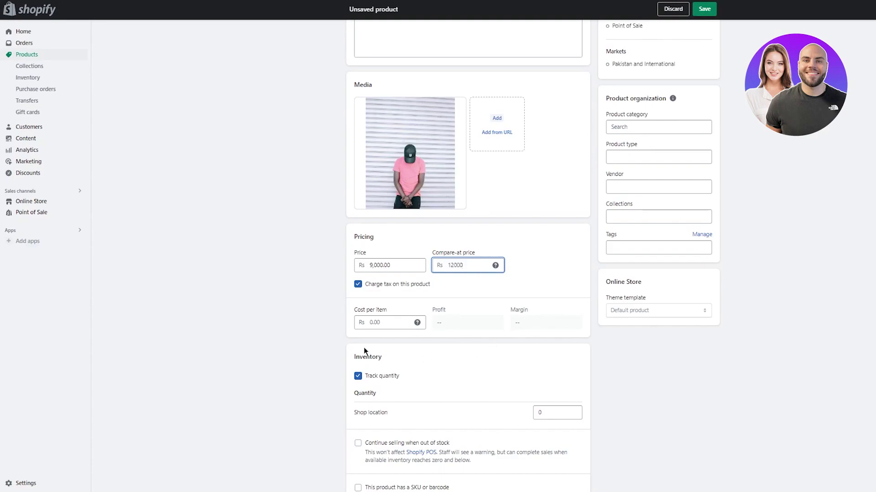
scroll(373, 330, down, 3)
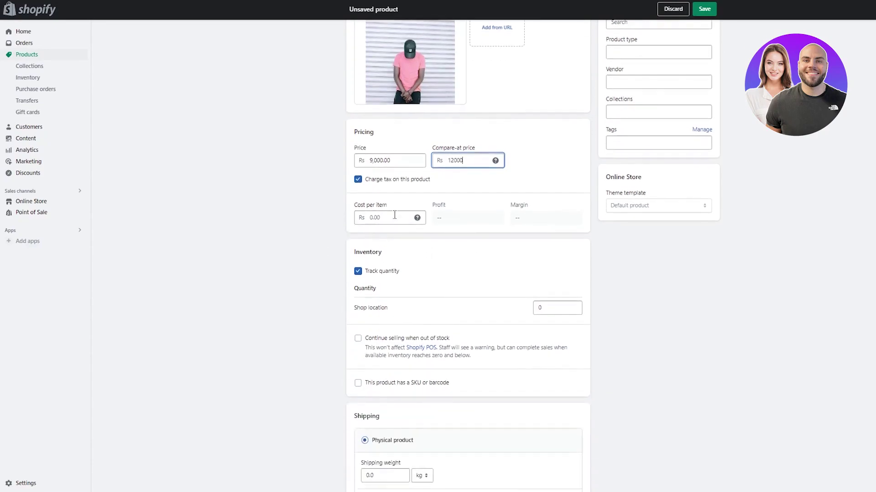
scroll(485, 205, up, 3)
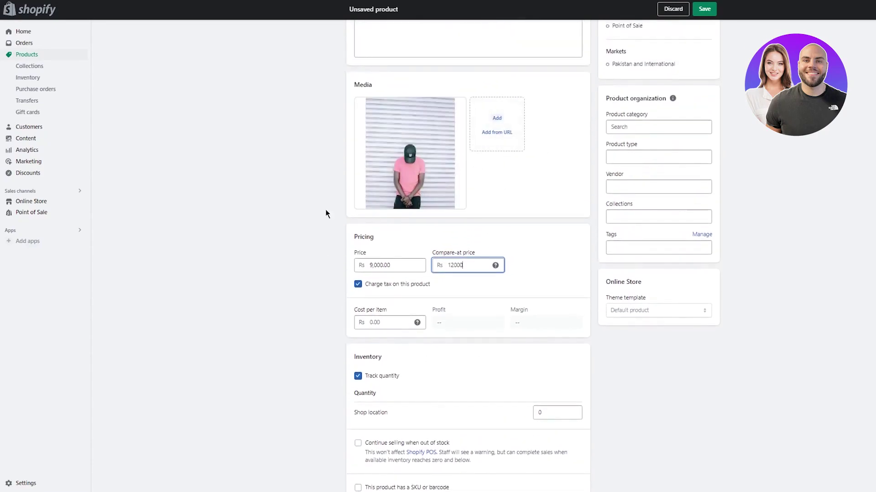
scroll(310, 212, up, 3)
Set the physical product's shipping weight to 0.01 kg
scroll(283, 214, down, 8)
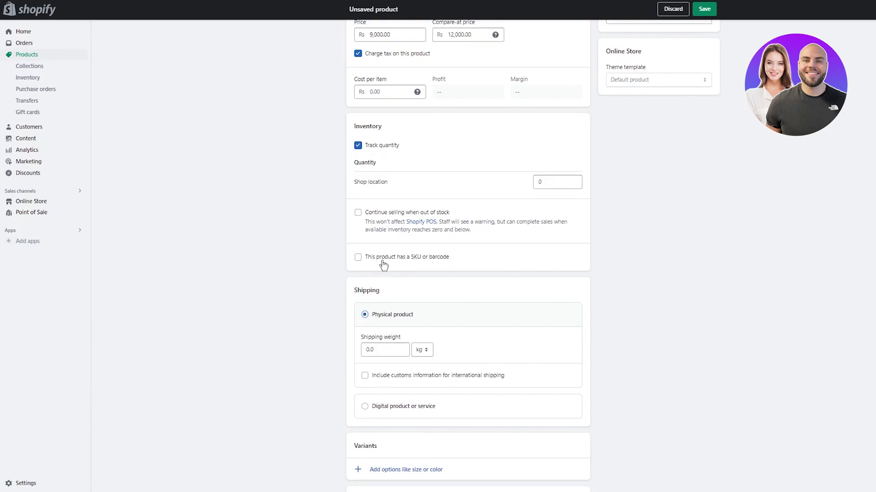
scroll(331, 280, down, 2)
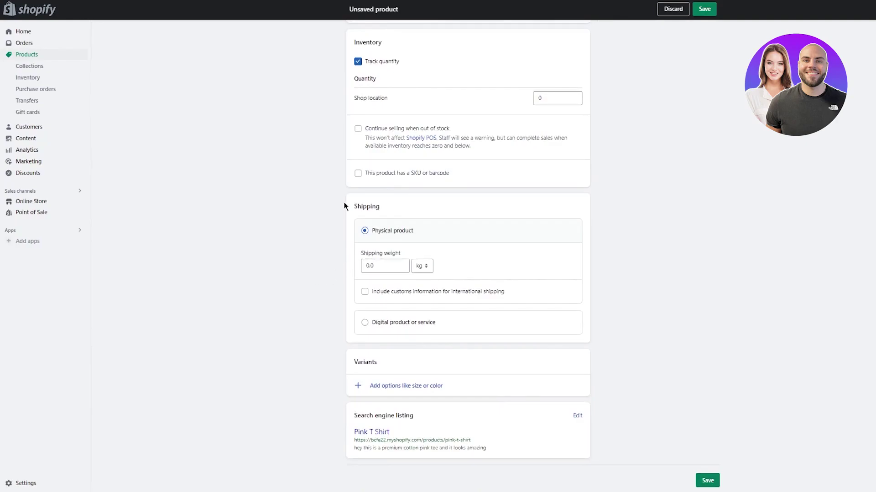
drag(354, 205, 594, 269)
click(634, 270)
drag(409, 269, 278, 282)
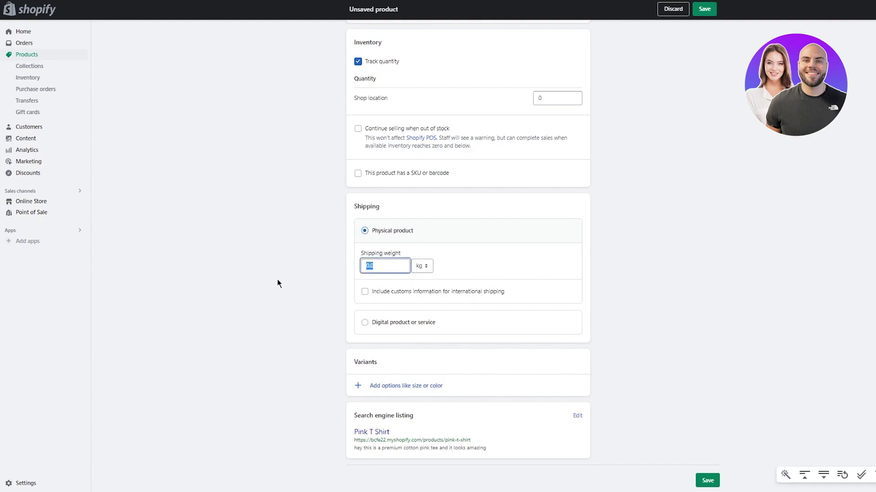
text(0.0)
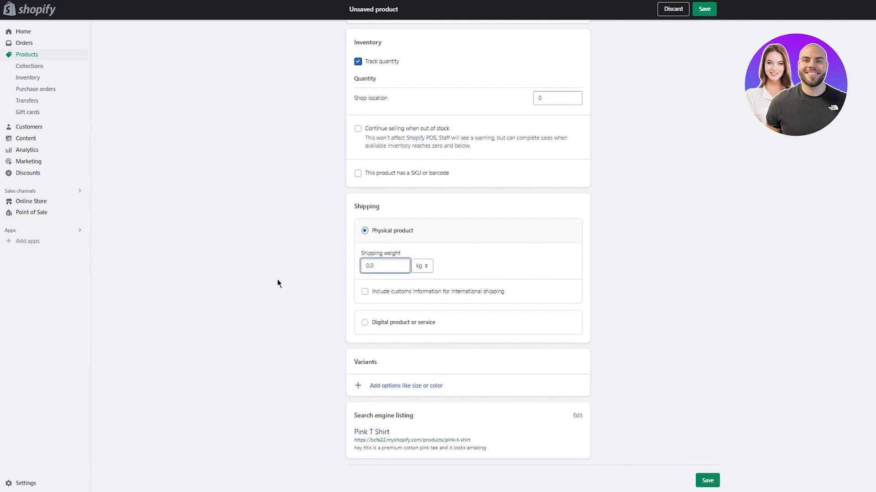
text(1)
drag(303, 302, 401, 297)
click(720, 275)
Save the new Pink T Shirt product
scroll(698, 265, up, 2)
scroll(674, 252, down, 2)
click(707, 481)
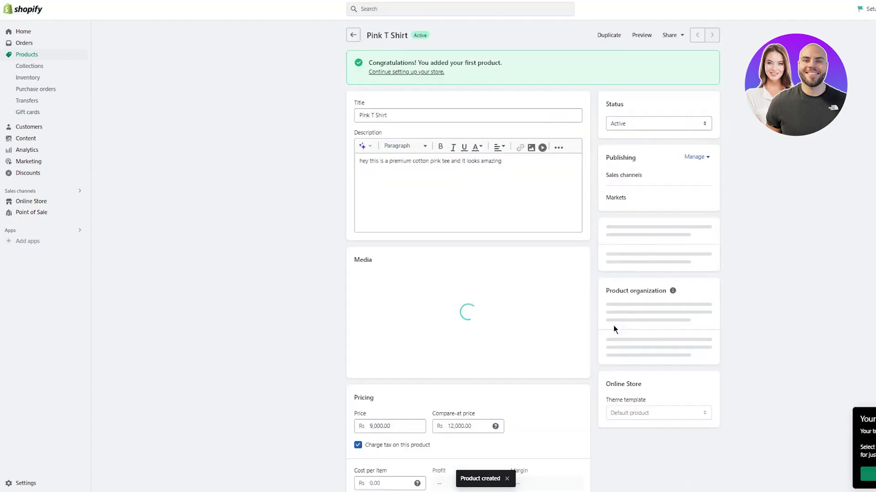
Review the saved product's pricing and inventory details and open its storefront preview
scroll(178, 268, down, 10)
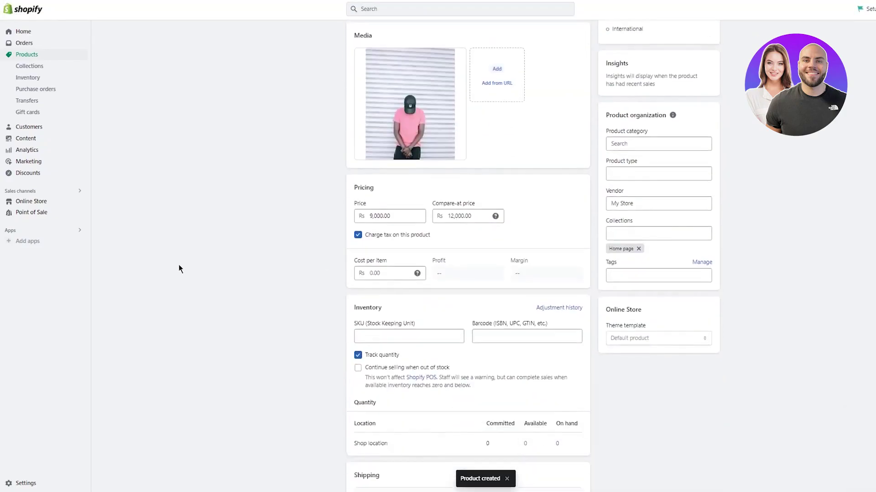
scroll(258, 271, up, 5)
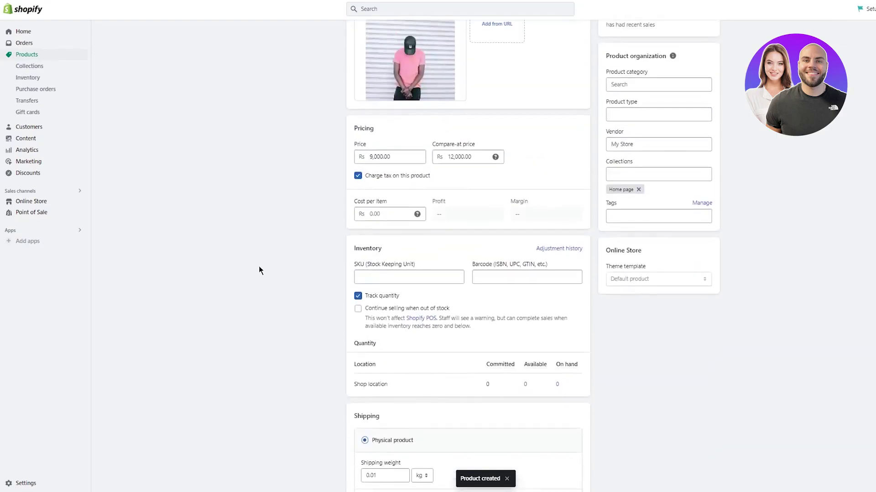
click(434, 276)
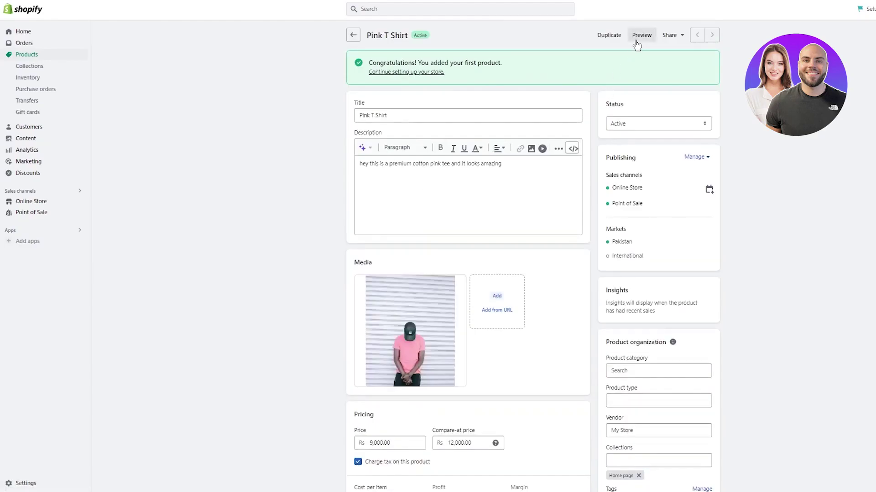
click(641, 36)
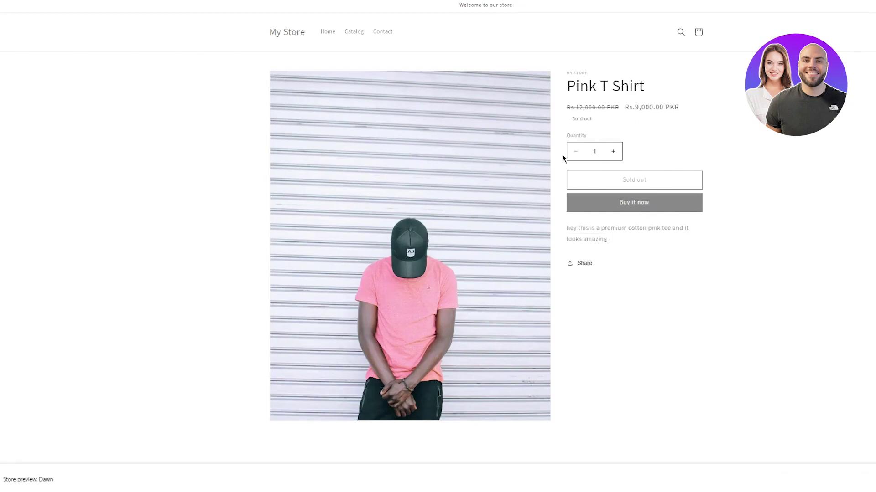
Examine the Pink T Shirt store page, trying its quantity selector and checking the regular and sale prices
click(613, 152)
click(576, 152)
drag(624, 110, 740, 118)
click(690, 117)
drag(622, 107, 751, 122)
click(751, 121)
drag(574, 115, 568, 79)
click(565, 119)
drag(554, 114, 674, 114)
click(674, 114)
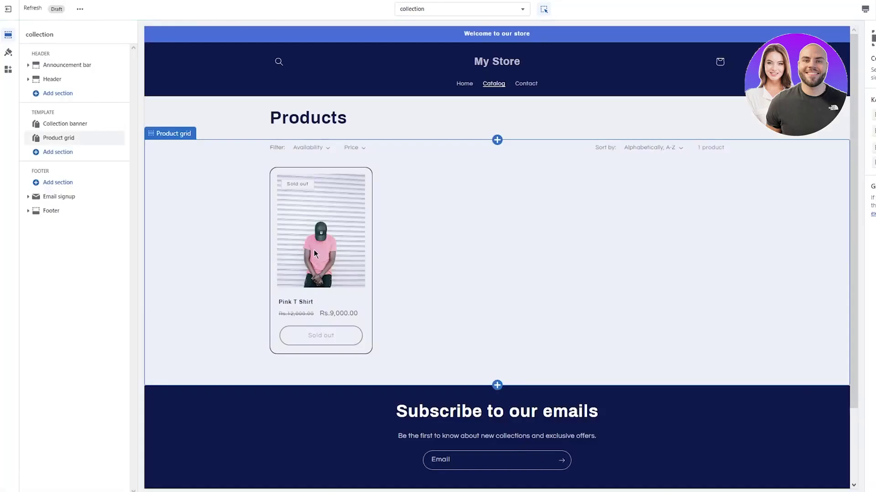
In the Refresh theme editor, open the Pink T Shirt page from the product grid and preview the cart drawer
click(310, 234)
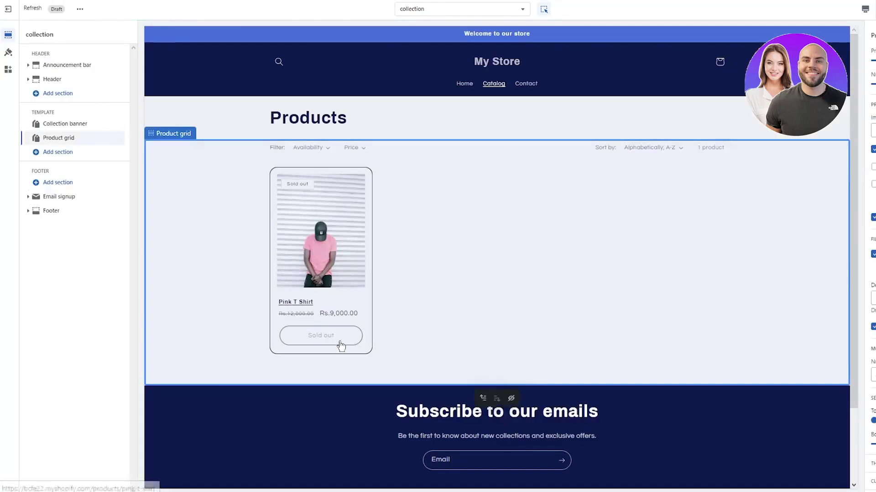
click(305, 268)
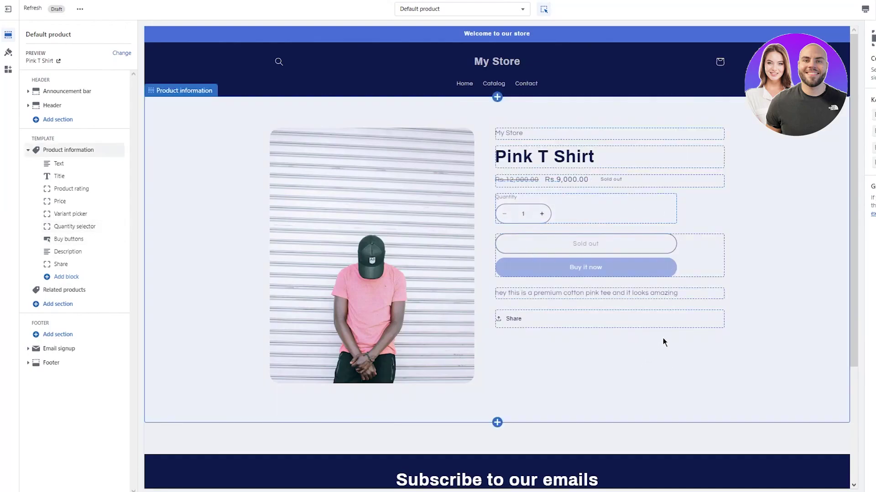
click(8, 52)
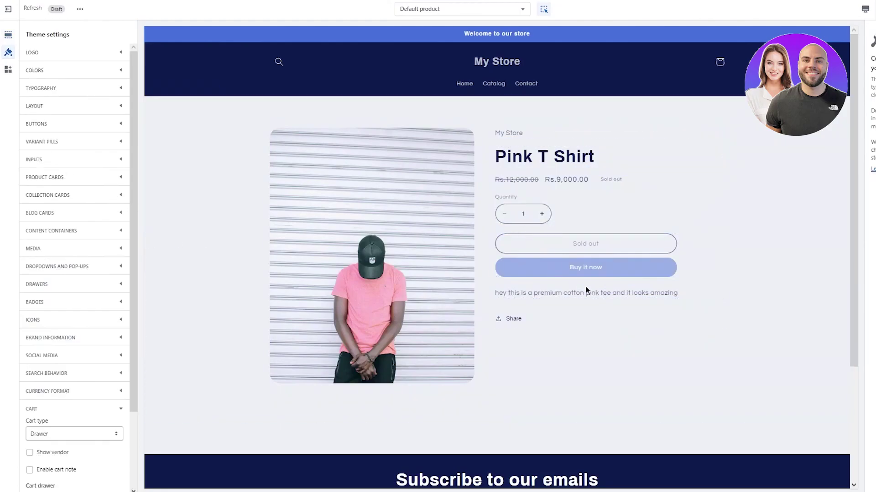
click(582, 269)
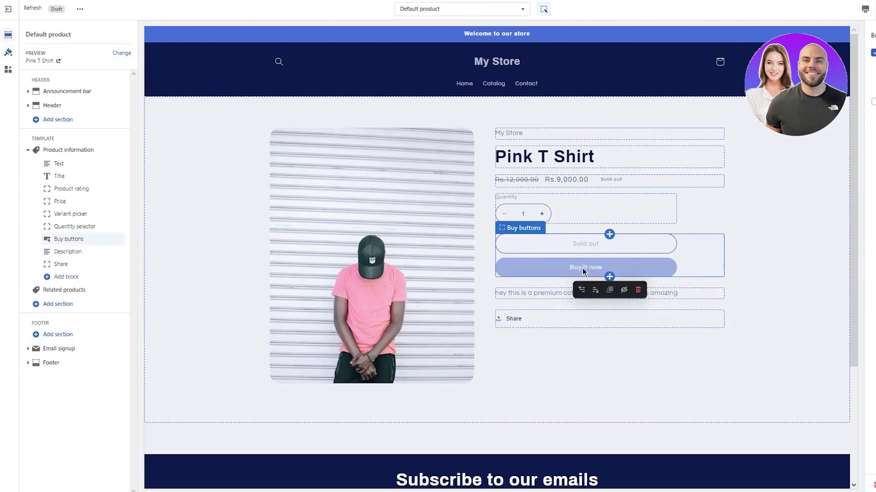
click(720, 65)
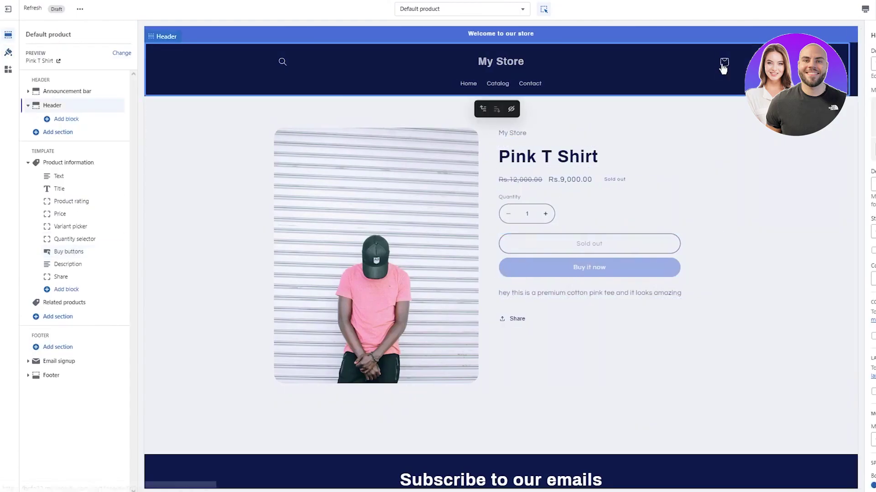
click(720, 64)
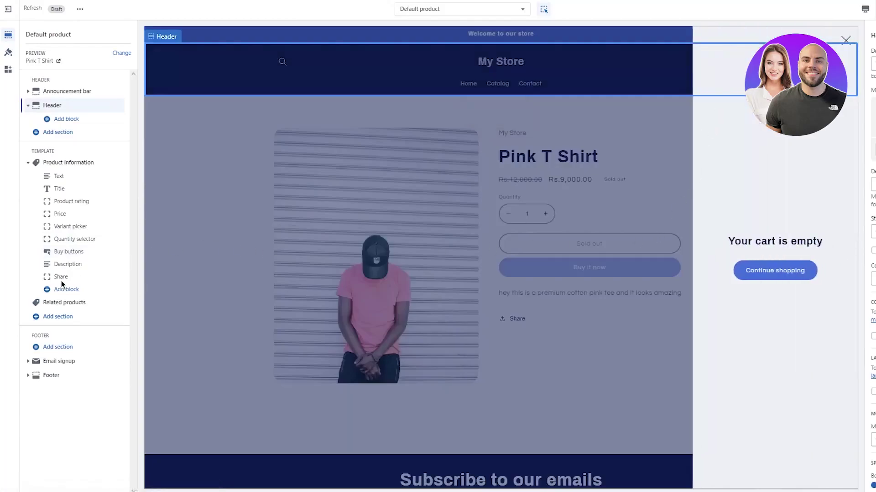
Try the Page cart type in the theme's cart settings and set the cart type to Popup notification
click(7, 54)
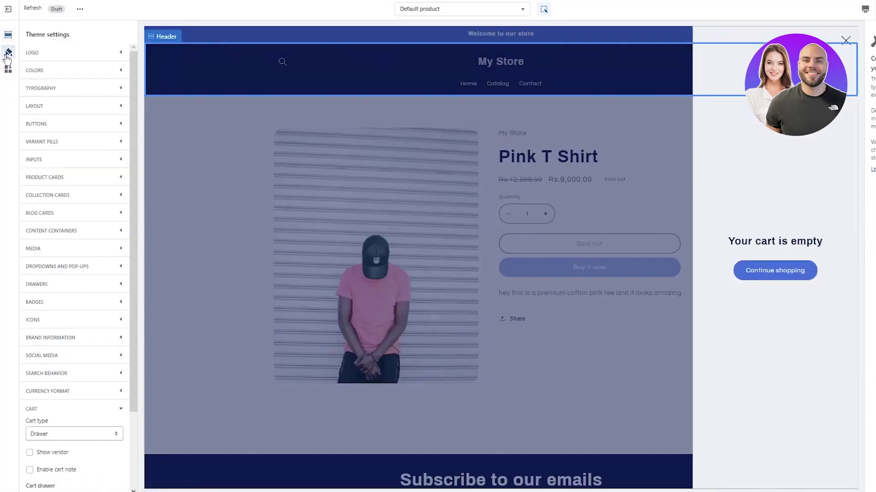
scroll(88, 228, down, 3)
drag(78, 354, 72, 340)
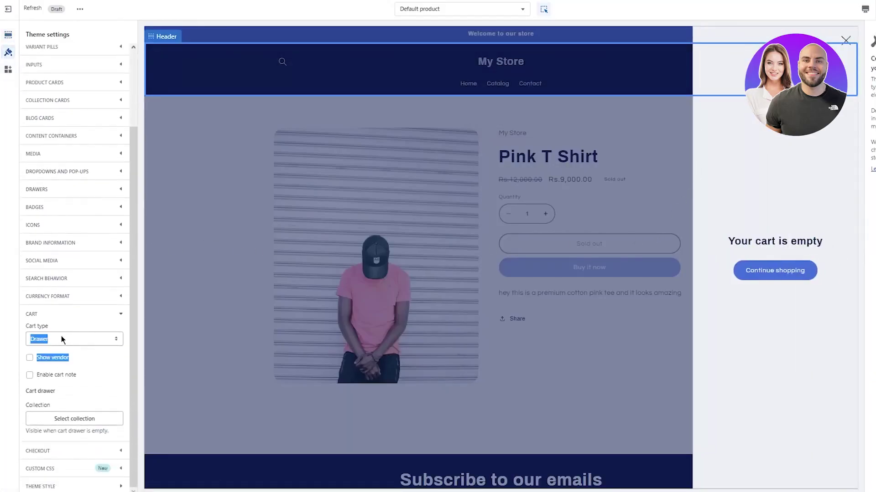
click(61, 336)
click(59, 359)
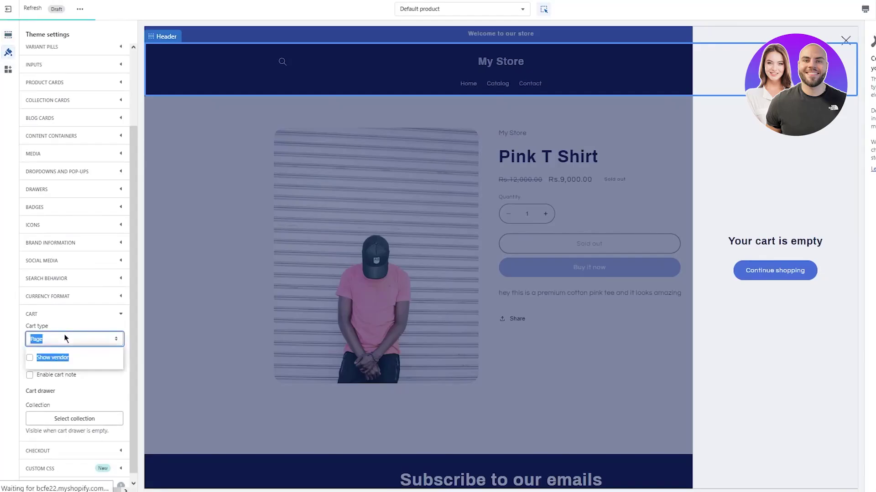
click(64, 336)
click(67, 363)
click(79, 336)
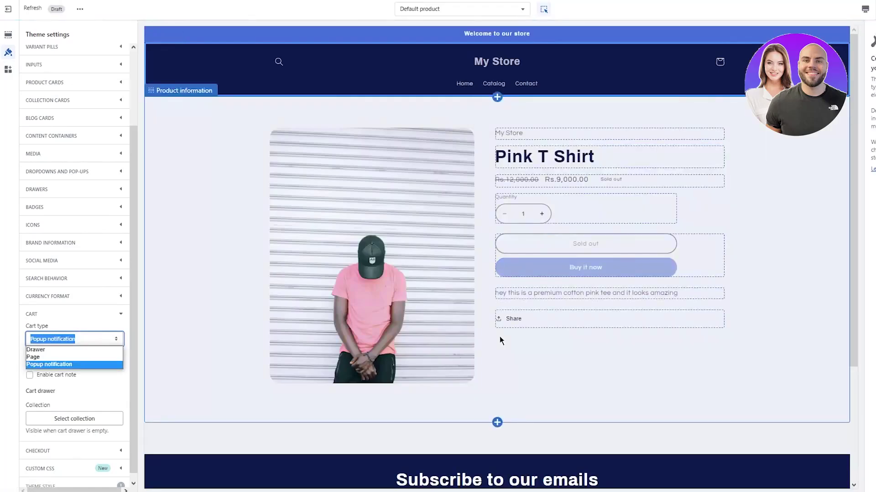
click(681, 390)
Open the cart page in the theme preview and return to the store's home page
click(719, 64)
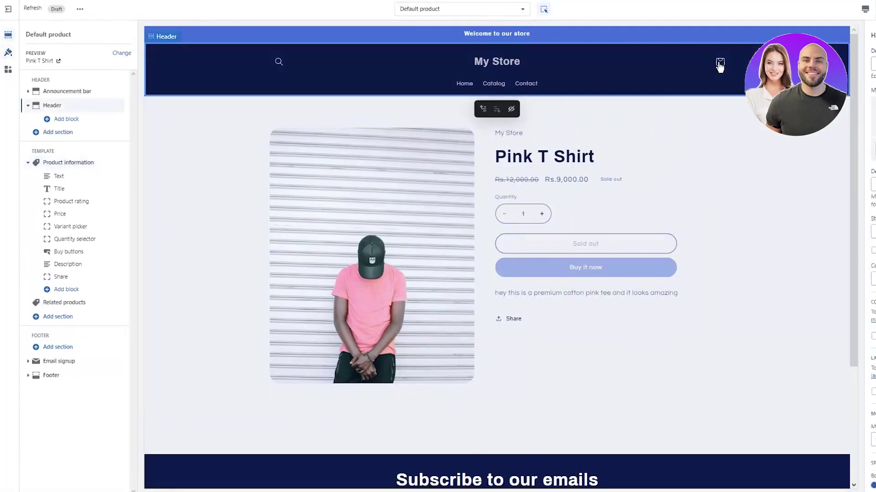
click(719, 64)
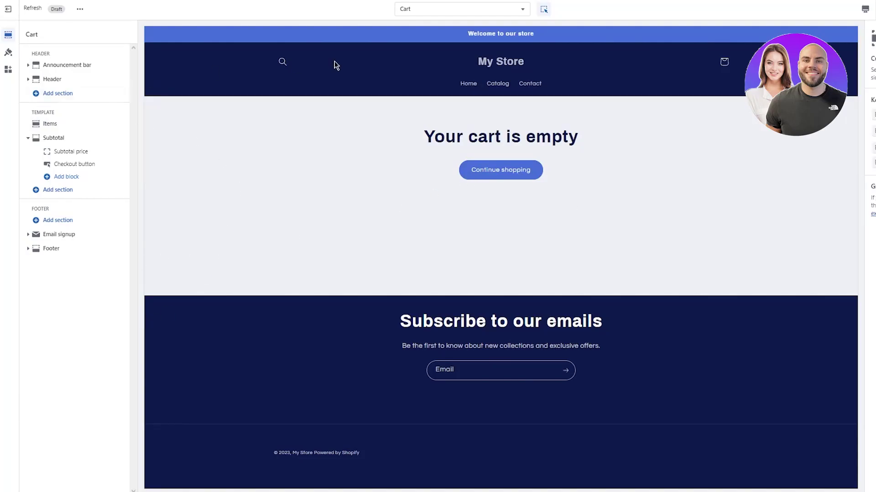
click(504, 64)
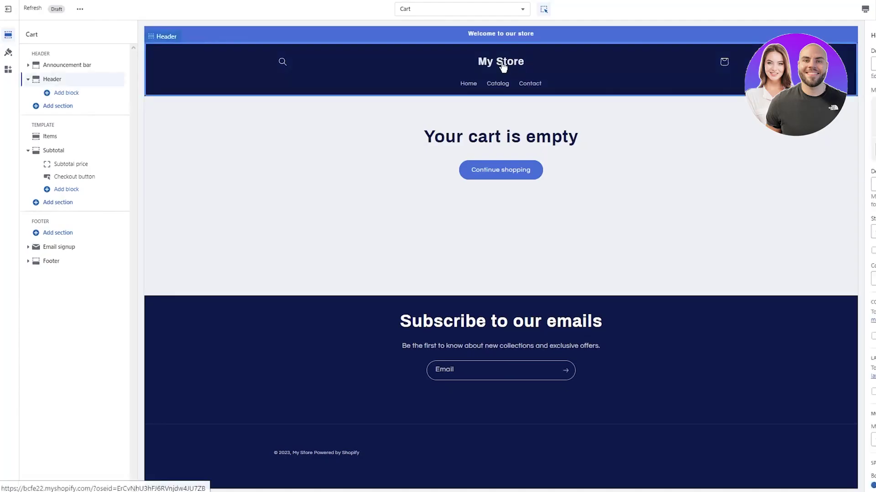
click(504, 64)
Look over the home page preview from the slideshow to the featured products and email signup
click(8, 52)
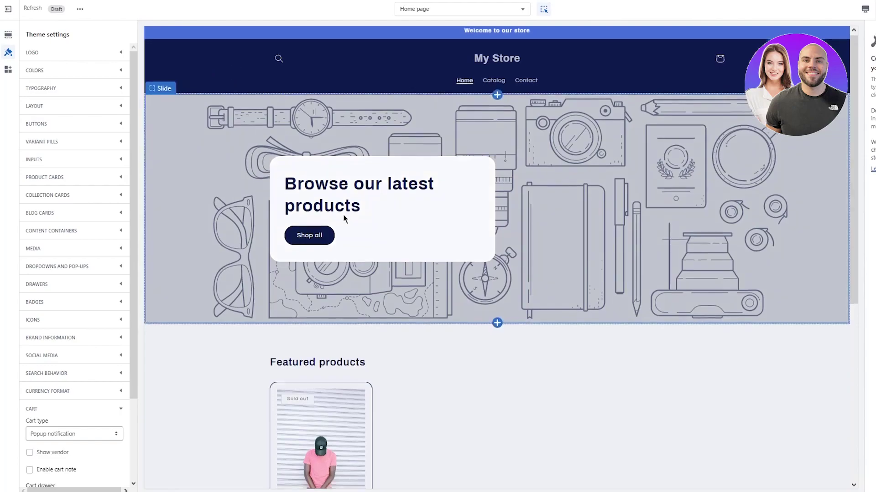
scroll(344, 219, down, 6)
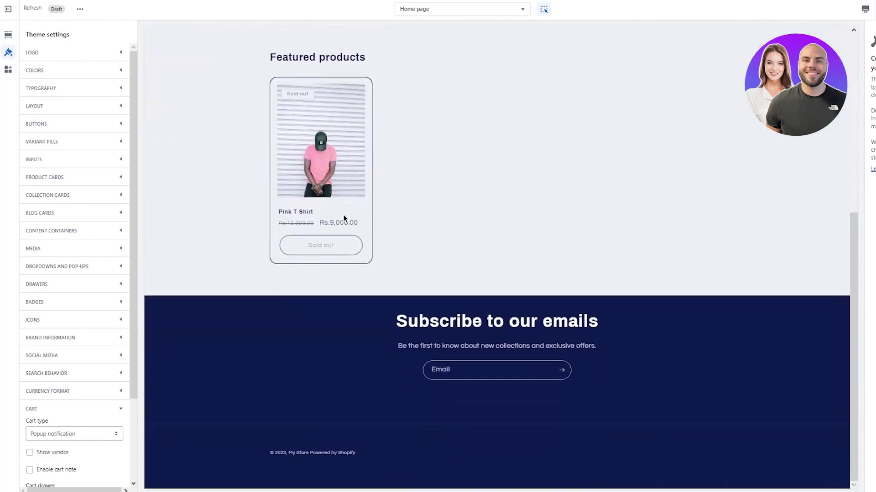
scroll(343, 218, up, 6)
scroll(343, 214, down, 6)
scroll(488, 343, up, 6)
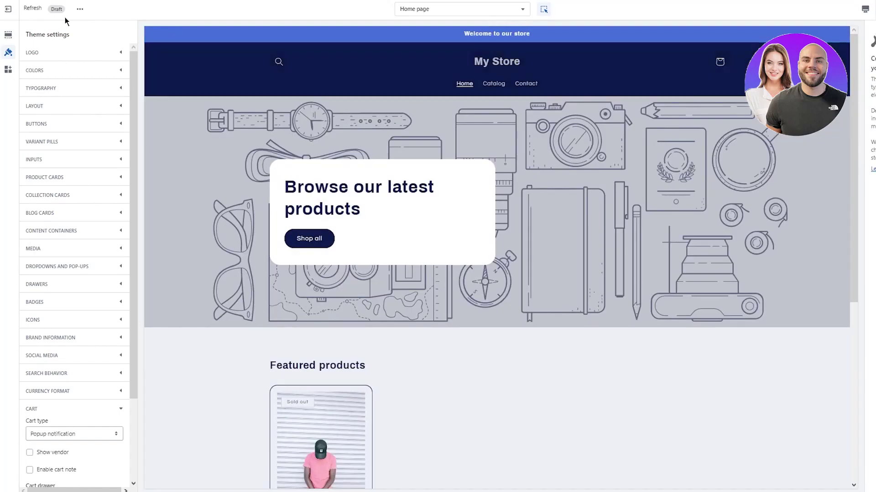
Add a Custom Liquid section to the home page's header group
click(9, 33)
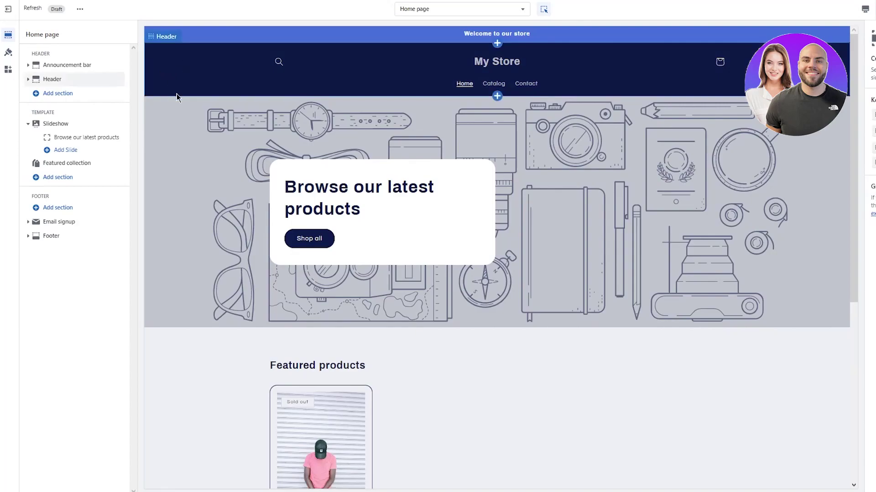
click(54, 94)
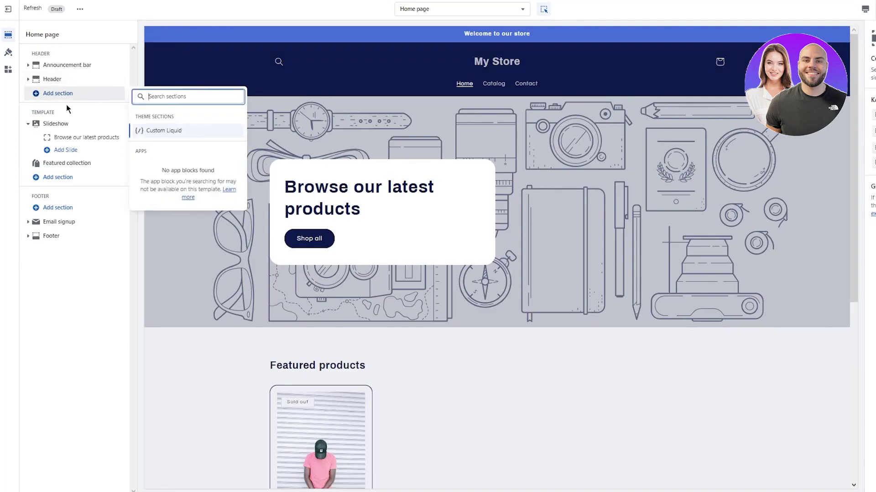
click(176, 131)
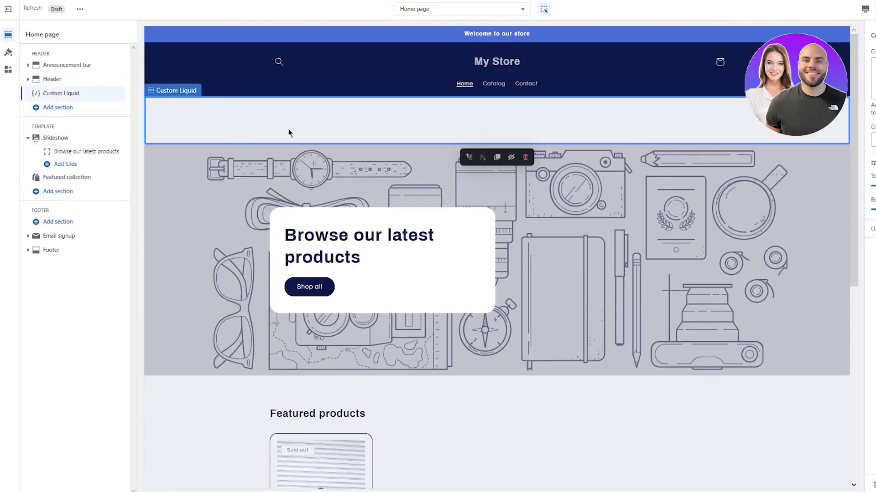
Undo the addition of the Custom Liquid section and select the Header section
key(ctrl+z)
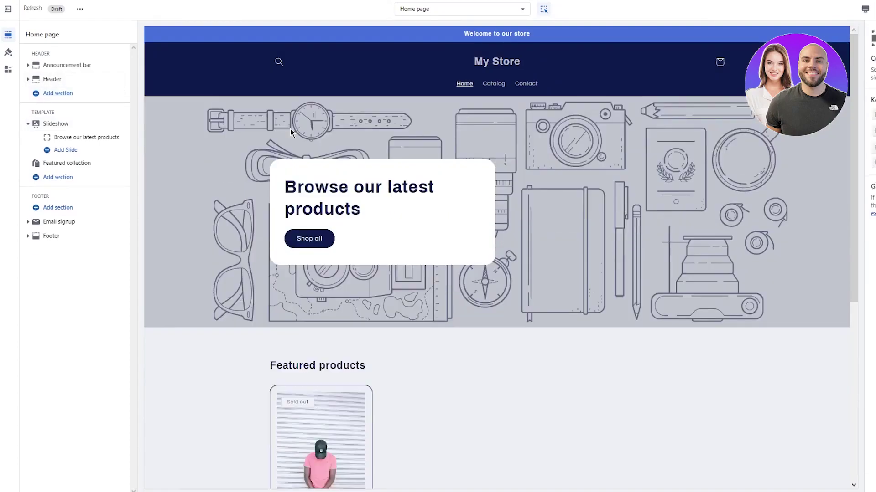
click(55, 79)
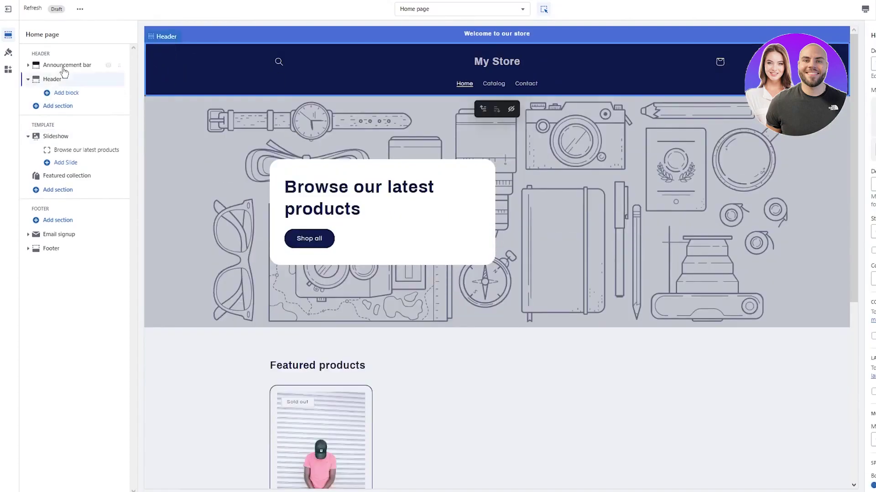
Try adding a second announcement to the announcement bar and undo it
click(28, 65)
click(74, 91)
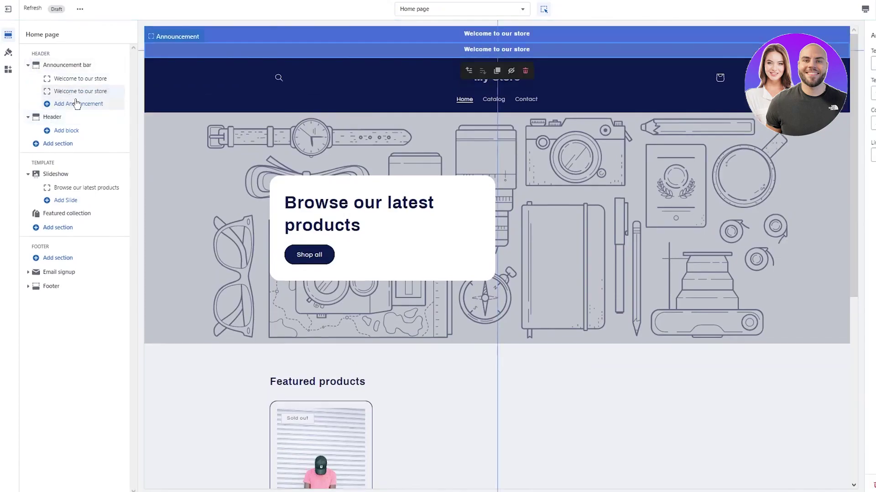
key(ctrl+z)
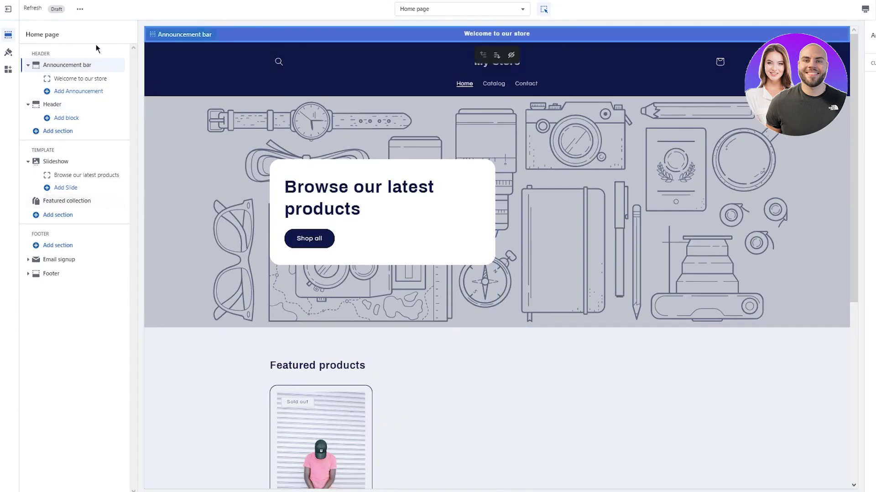
Check which blocks can be added to the Header section
click(71, 104)
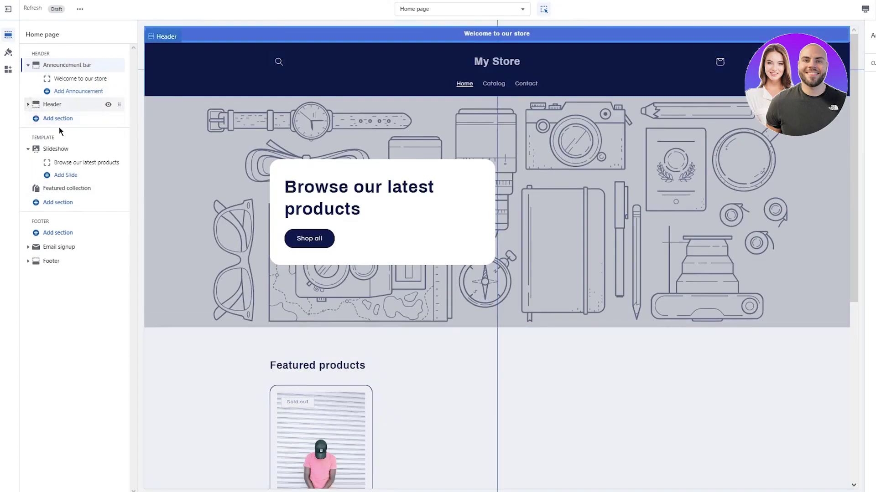
click(28, 104)
click(56, 120)
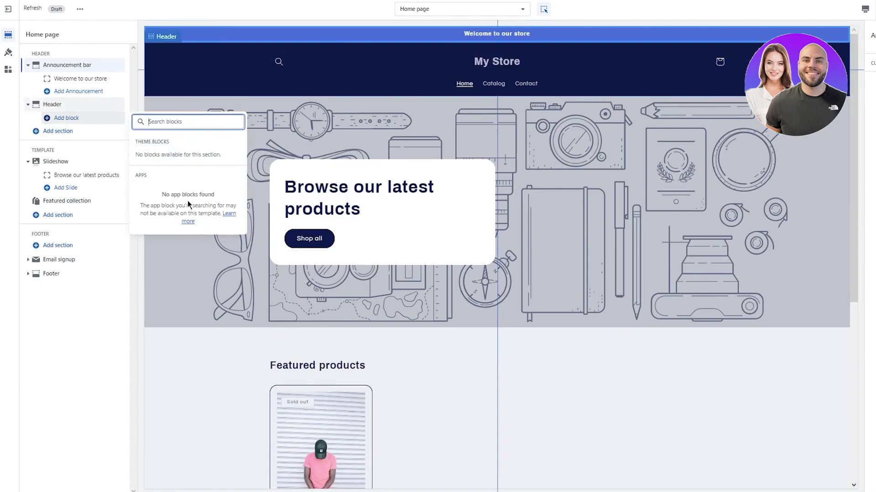
click(104, 337)
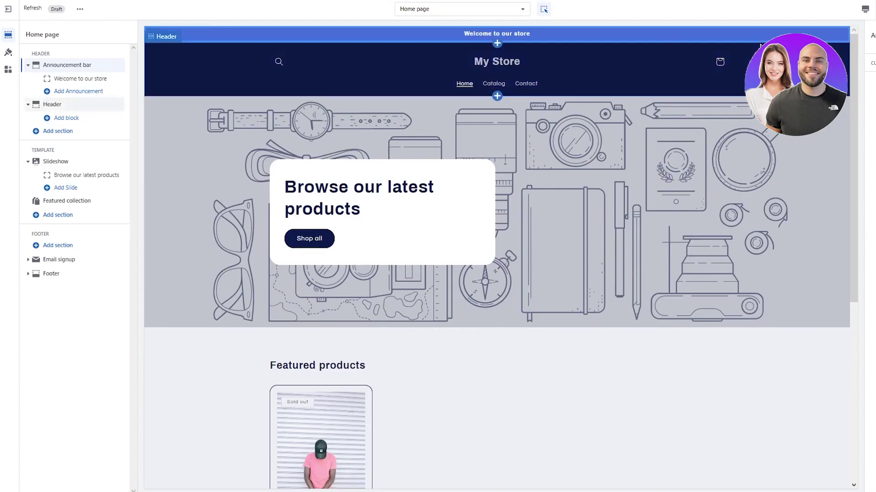
Open the Default product template and look over the Pink T Shirt page down to its footer
click(458, 10)
click(466, 72)
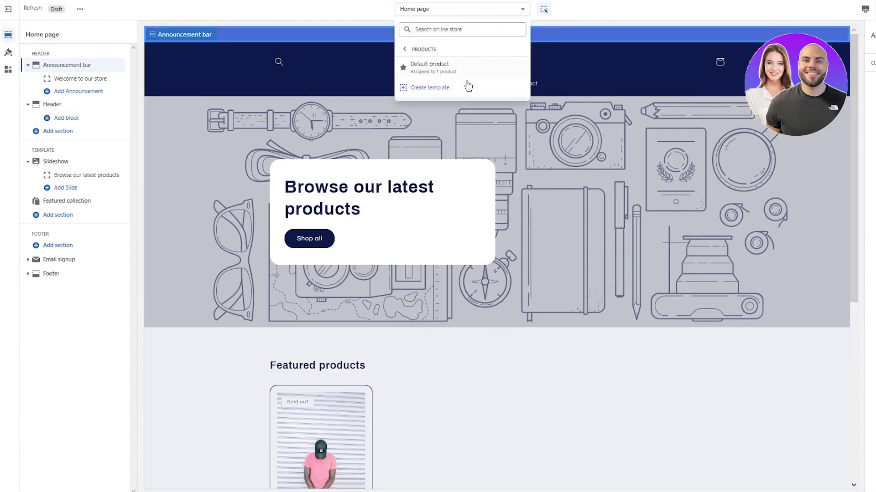
click(488, 74)
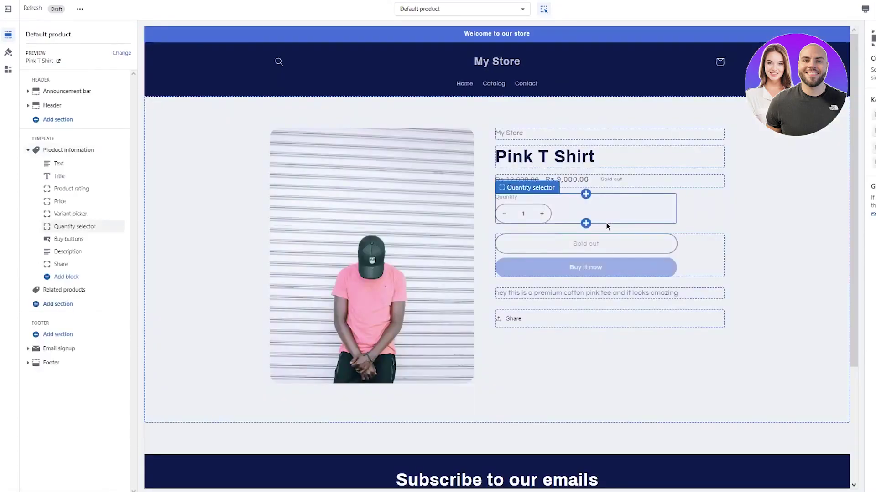
scroll(622, 223, down, 3)
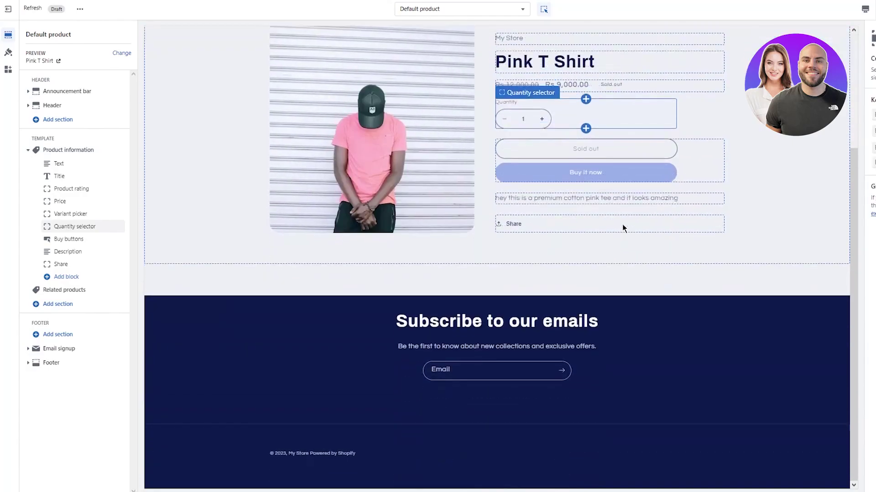
scroll(622, 223, up, 3)
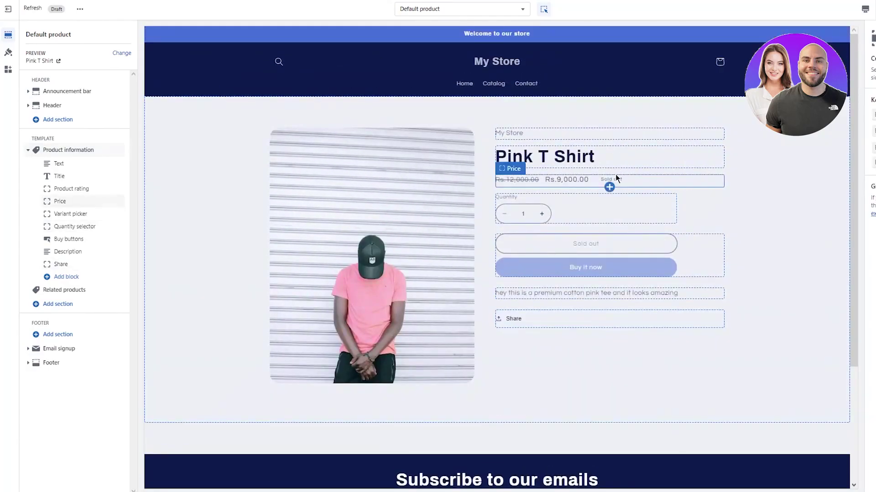
scroll(417, 329, down, 3)
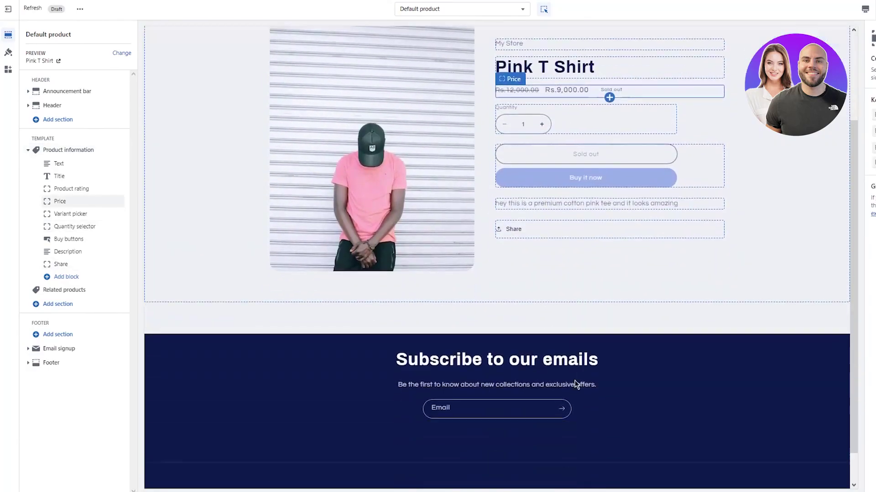
scroll(572, 255, up, 3)
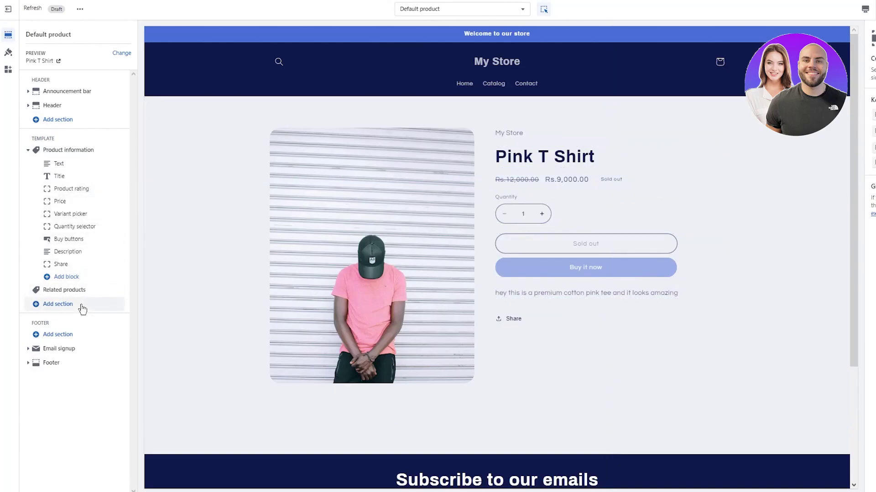
Switch the preview to the Checkout page and go to the theme settings
click(461, 9)
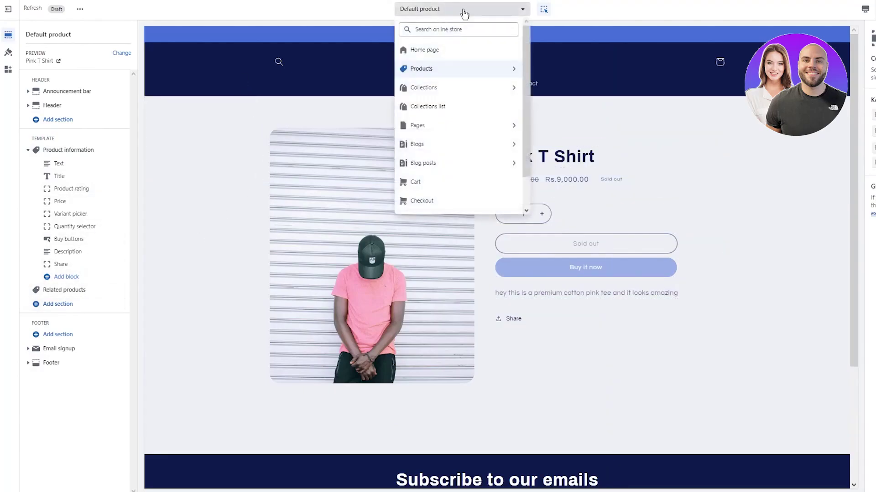
click(455, 202)
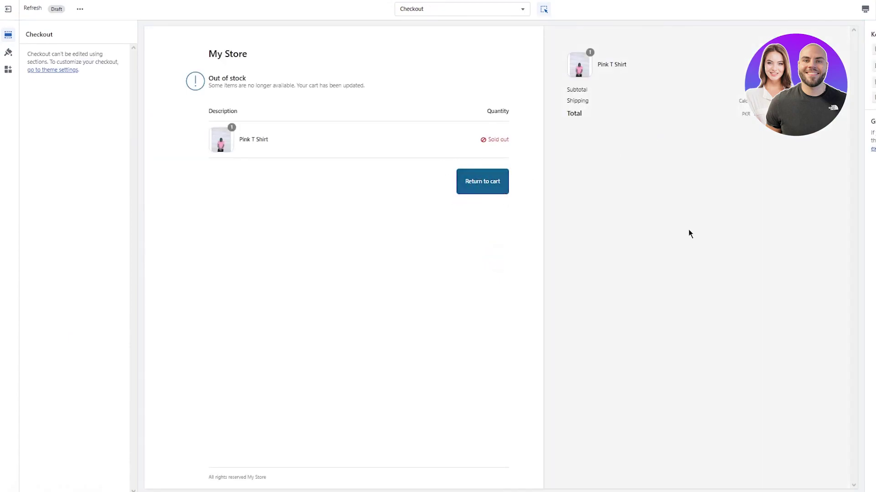
click(44, 72)
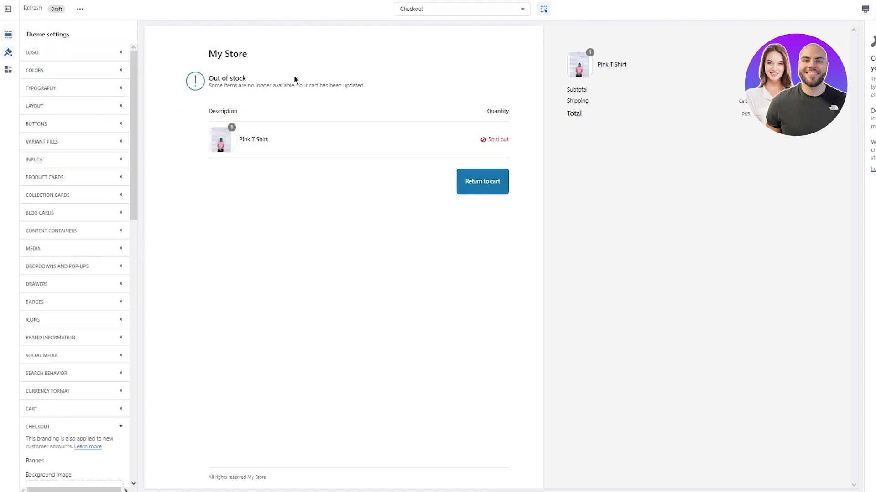
Open the theme's color settings, try the Solid button label color and leave it at #FFFFFF
click(64, 52)
click(64, 51)
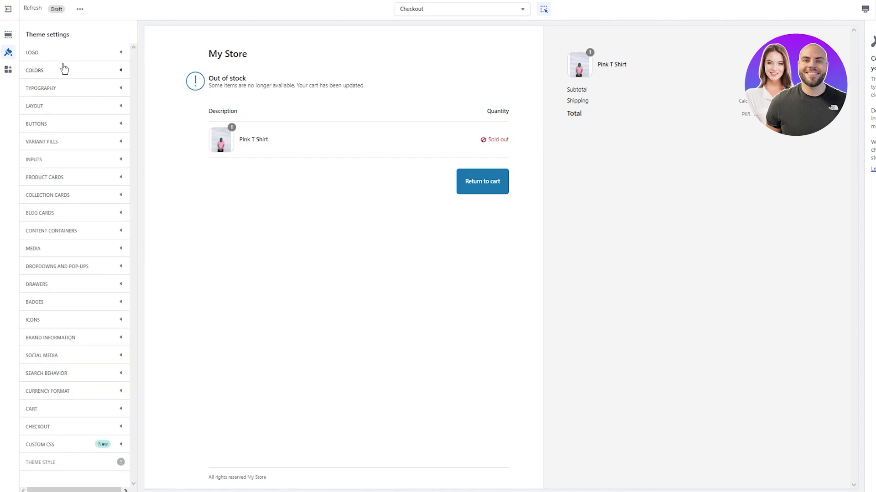
click(64, 68)
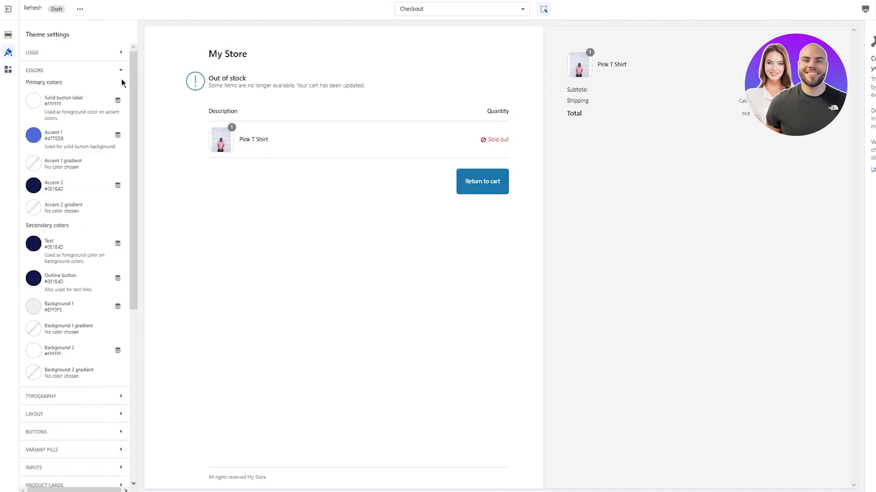
click(34, 100)
drag(64, 145, 28, 109)
click(33, 106)
Try several blue shades for the Accent 1 color and set it to #6F8EDF
click(31, 145)
mouse_move(72, 179)
mouse_down()
mouse_move(63, 195)
mouse_move(80, 174)
mouse_up()
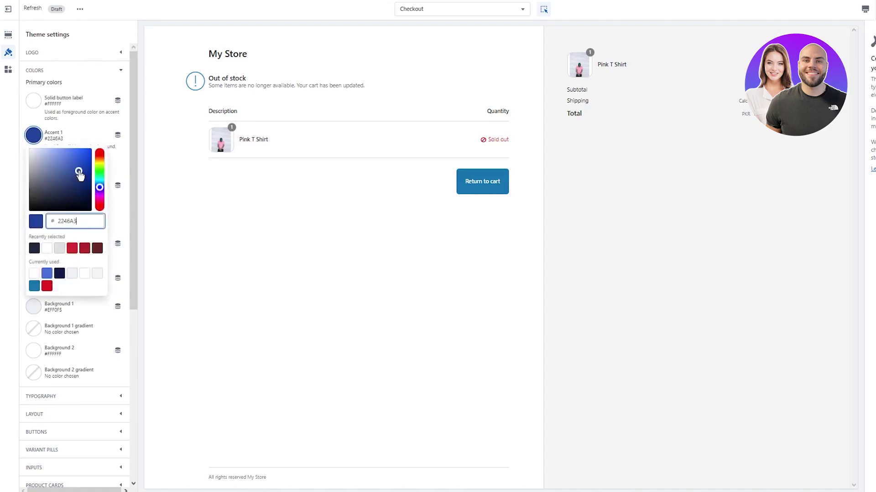
click(58, 158)
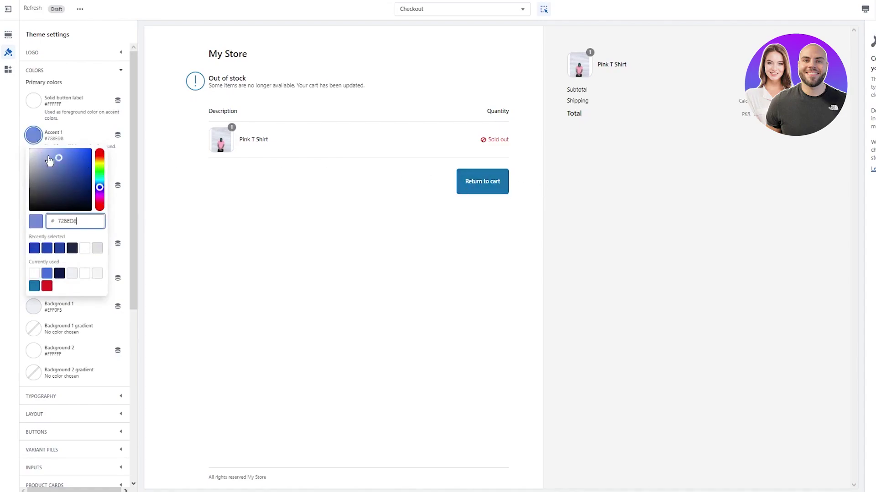
click(61, 157)
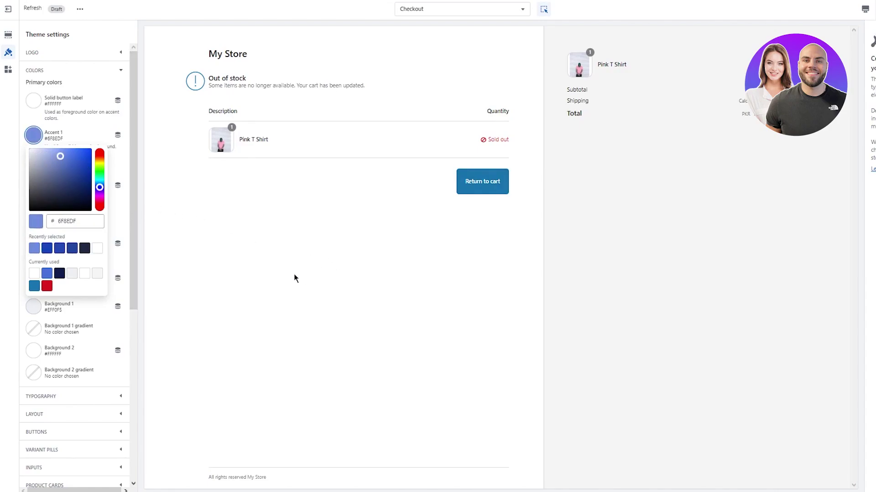
click(61, 132)
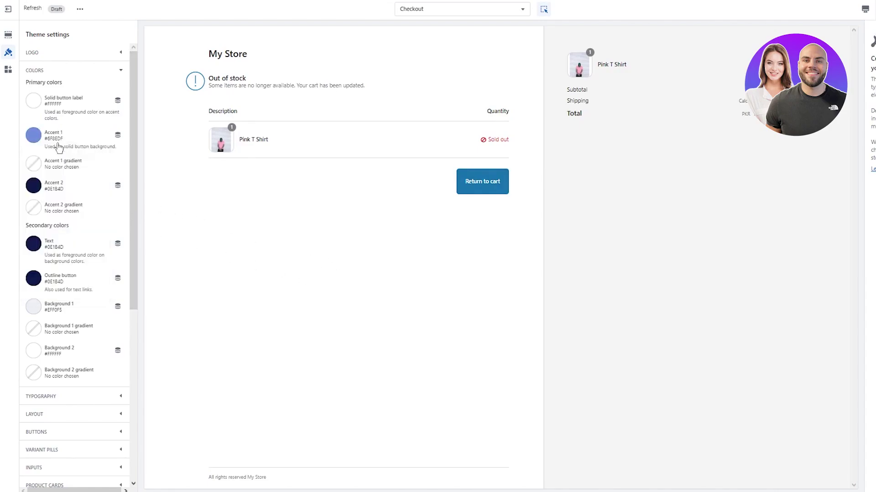
Give Accent 1 a linear gradient at 57° and return to the color settings
click(33, 168)
click(110, 109)
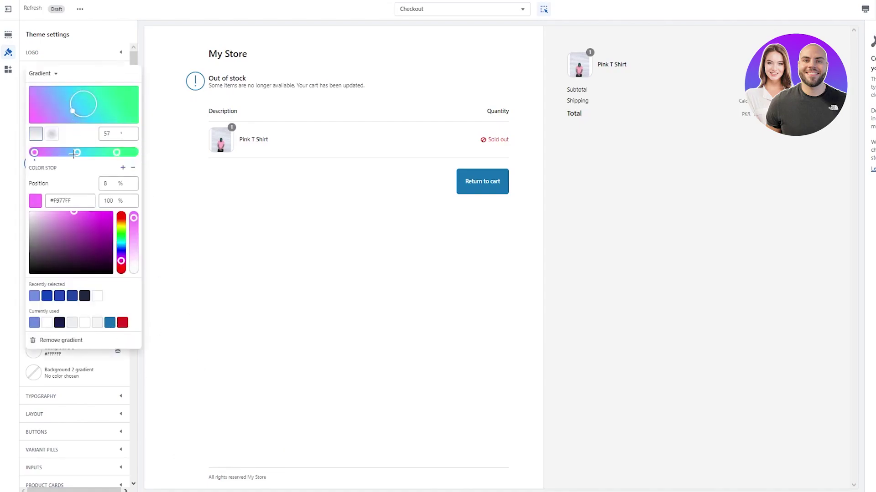
click(46, 414)
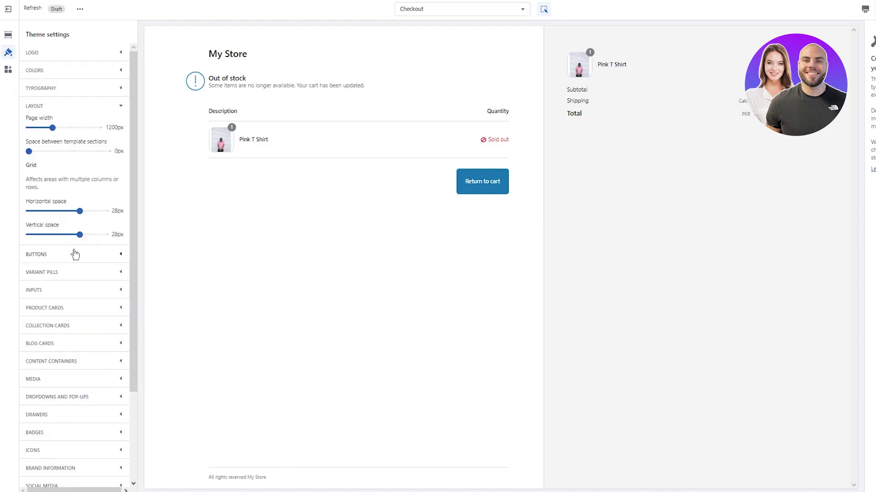
click(117, 106)
click(116, 73)
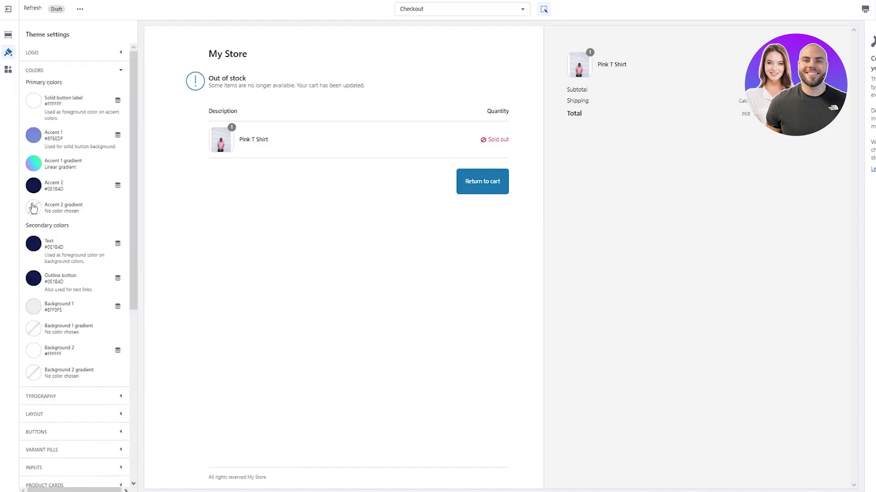
Set the Background 2 color to red #F12A2A and save the theme
click(33, 351)
click(47, 330)
click(196, 300)
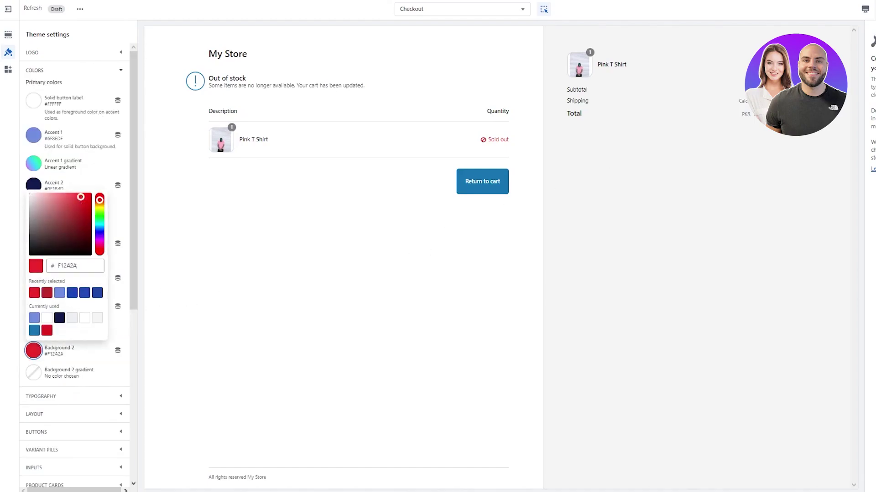
key(ctrl+s)
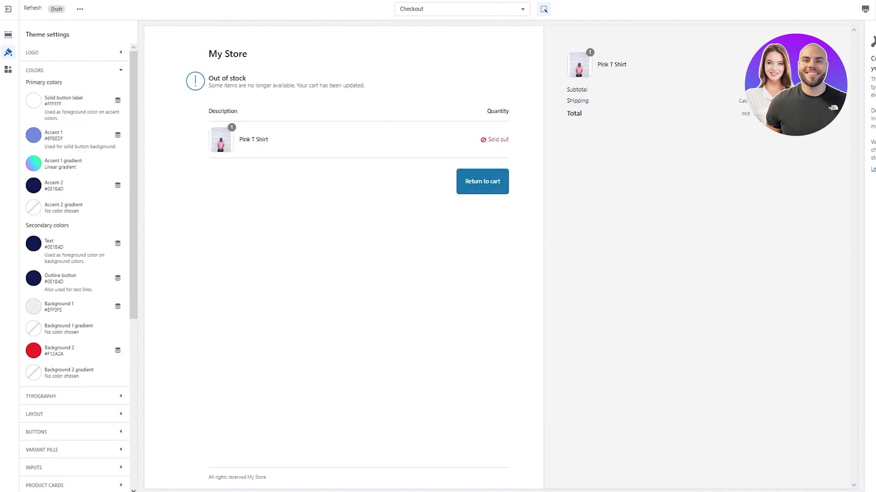
Open the theme's Custom CSS setting and place the cursor in its code editor
scroll(64, 359, down, 6)
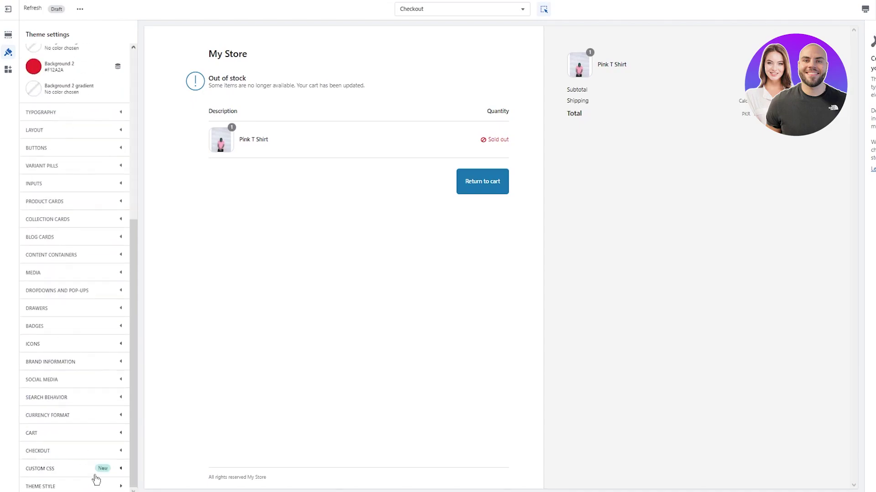
click(98, 466)
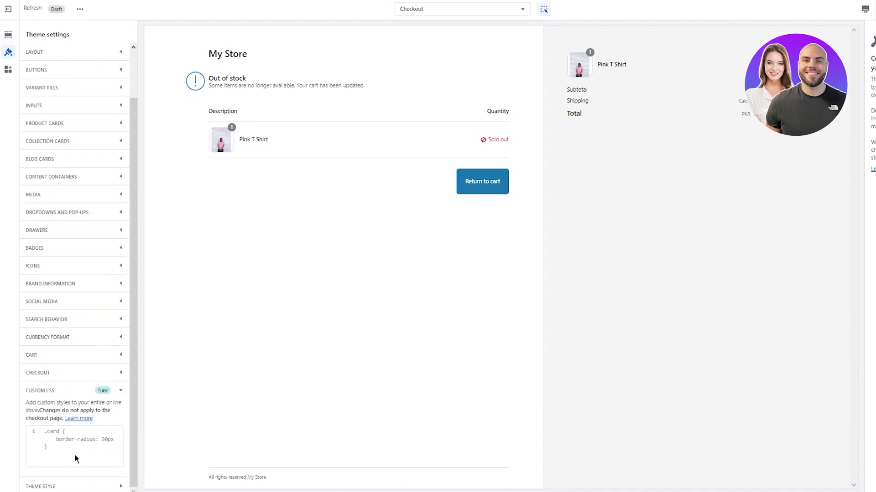
click(64, 442)
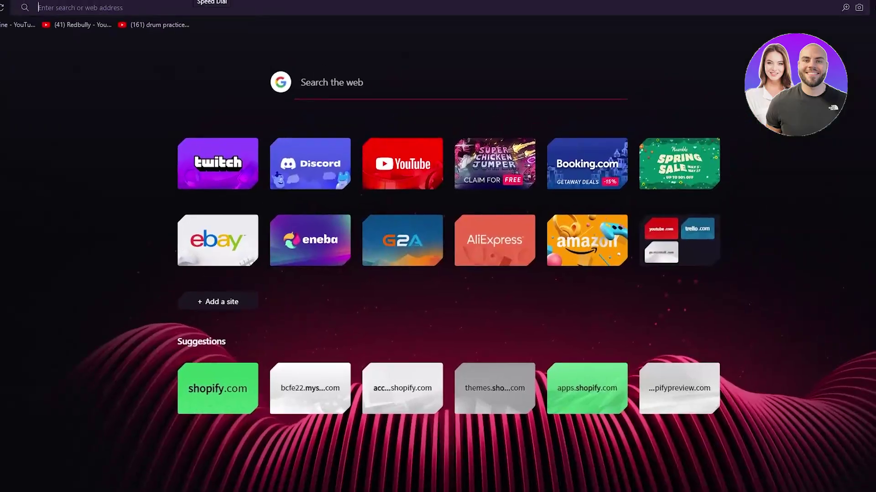
In a new browser page, search Google for "custom css for making page blue"
text(c)
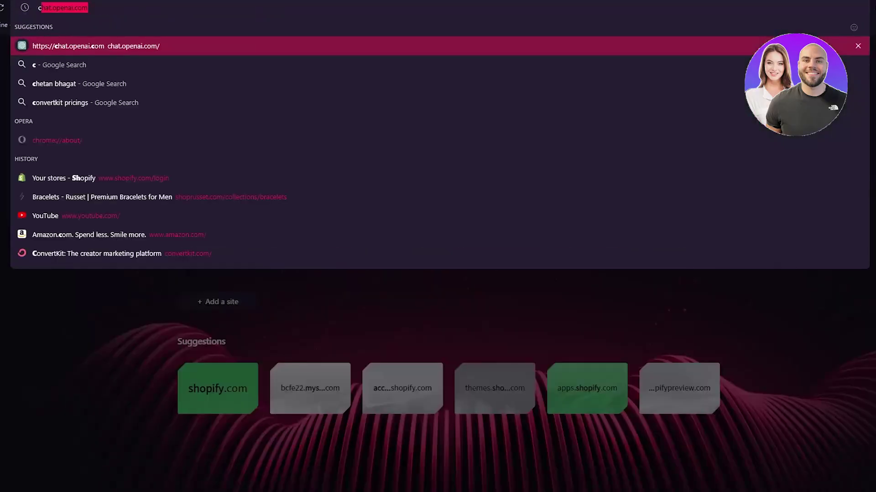
text(ustom css )
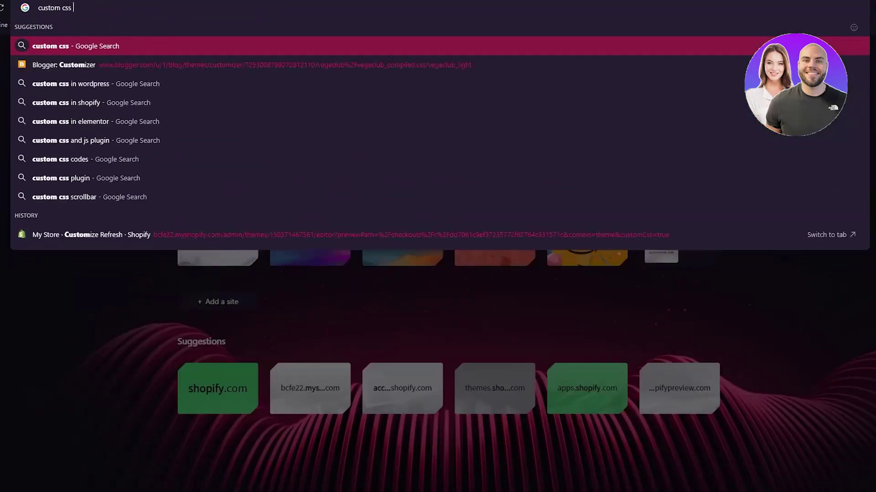
text(for ma)
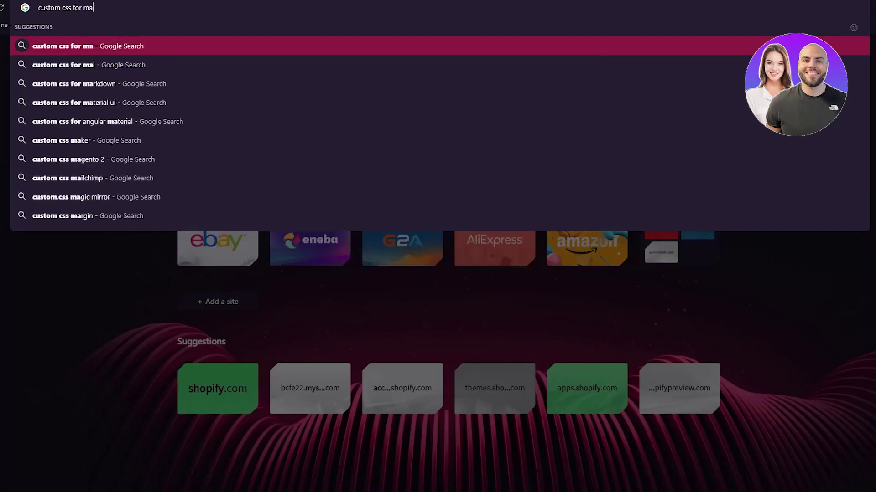
text(king page blue)
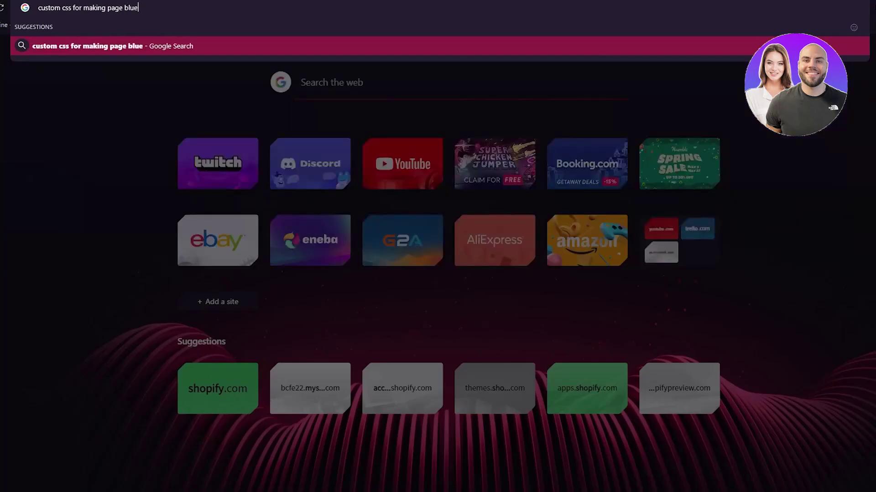
key(Return)
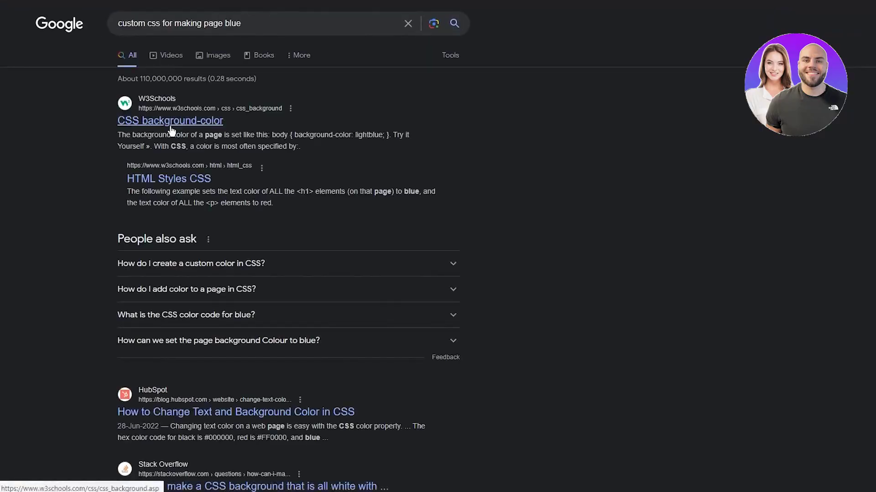
Open the W3Schools CSS background-color page and copy the example rules for the h1, div and p elements
click(223, 99)
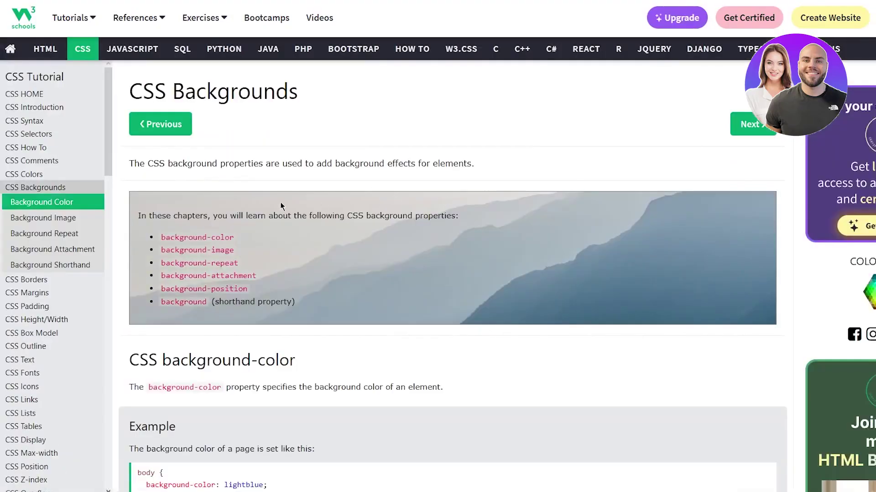
scroll(278, 206, down, 9)
scroll(282, 196, up, 3)
scroll(279, 201, down, 7)
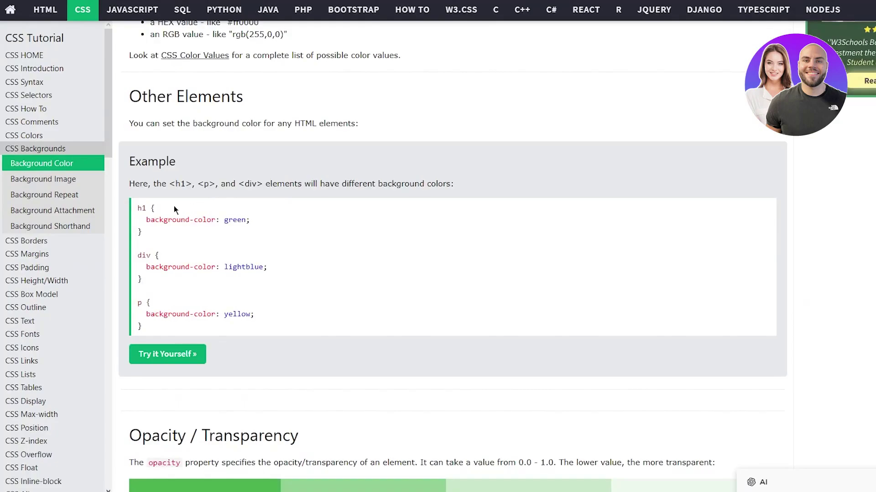
drag(136, 206, 256, 327)
key(ctrl+c)
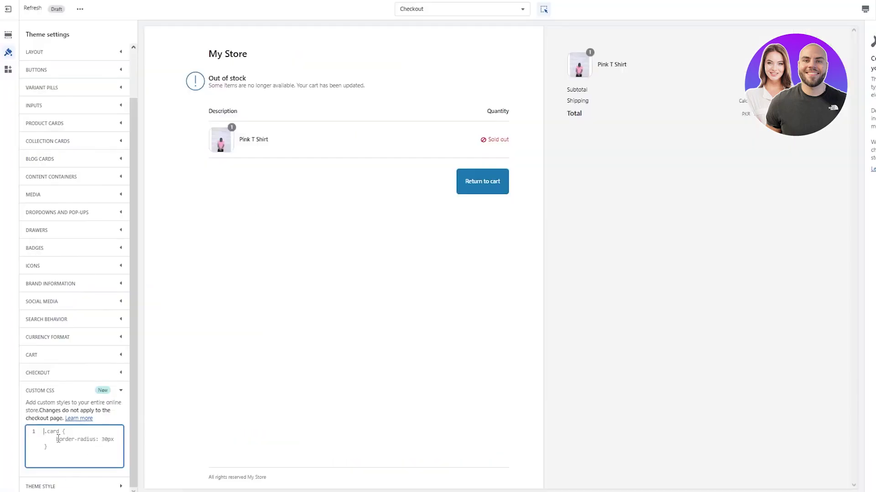
Try the copied h1, div and p background-color rules in the theme's Custom CSS, and clear the code again
right_click(58, 438)
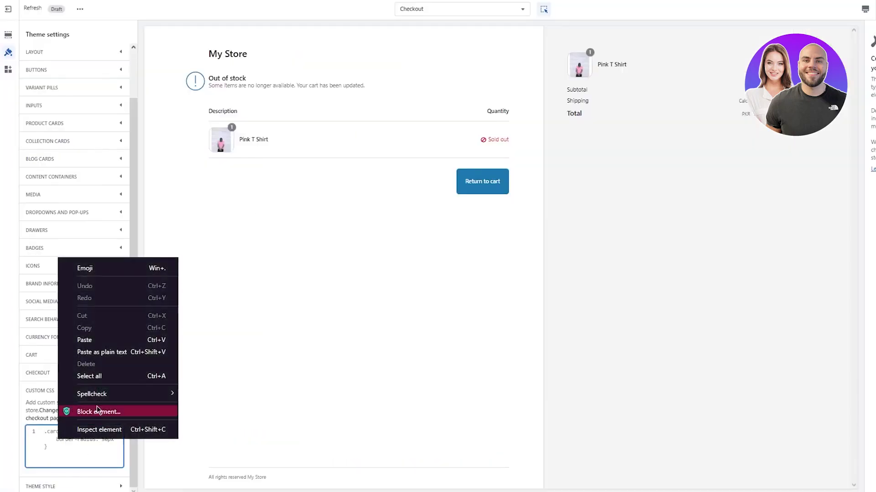
click(87, 340)
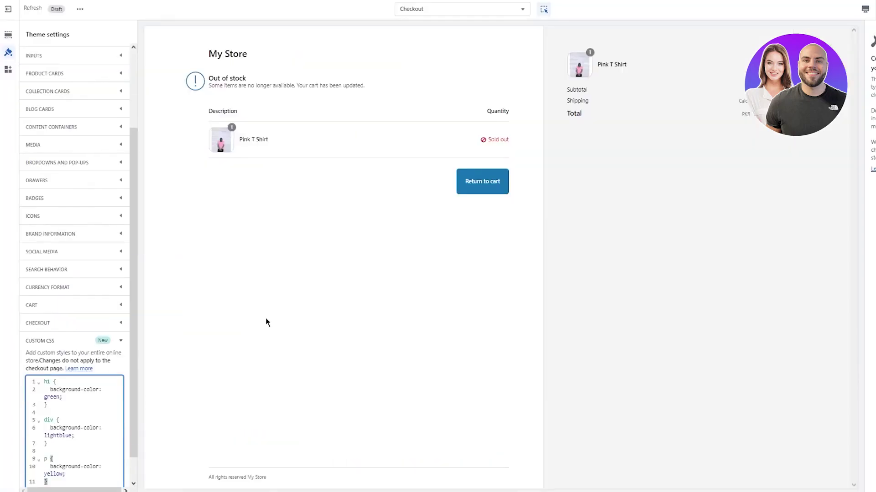
click(102, 429)
scroll(102, 430, down, 1)
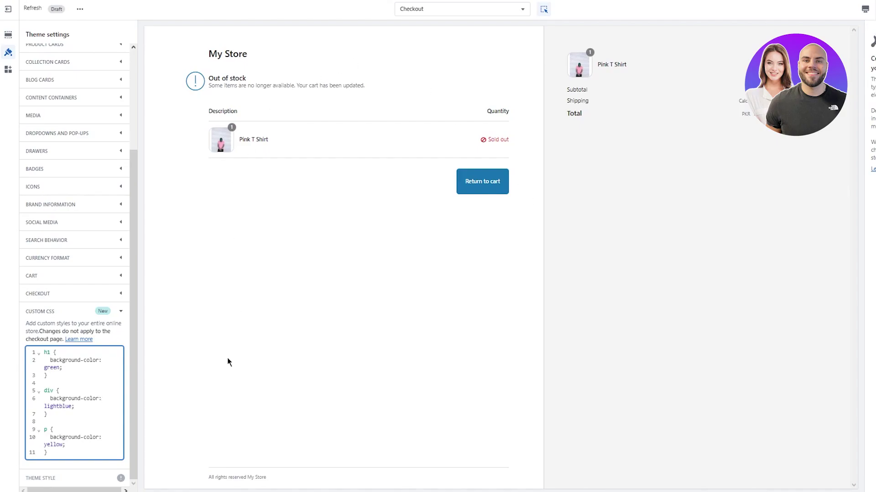
drag(55, 461, 7, 319)
text(.card {     border-radius: 30px })
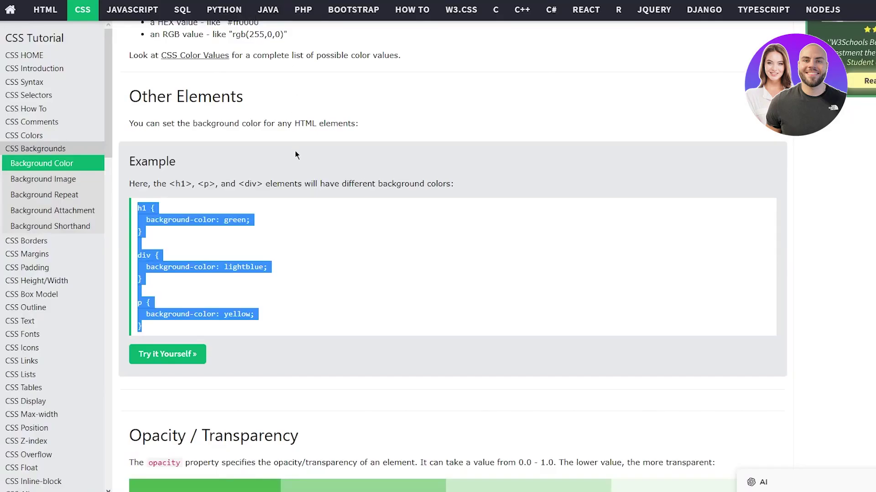
Copy the W3Schools body rule with background-color: lightblue into the theme's Custom CSS and save the theme
scroll(341, 208, up, 5)
click(341, 209)
drag(136, 157, 192, 186)
key(ctrl+c)
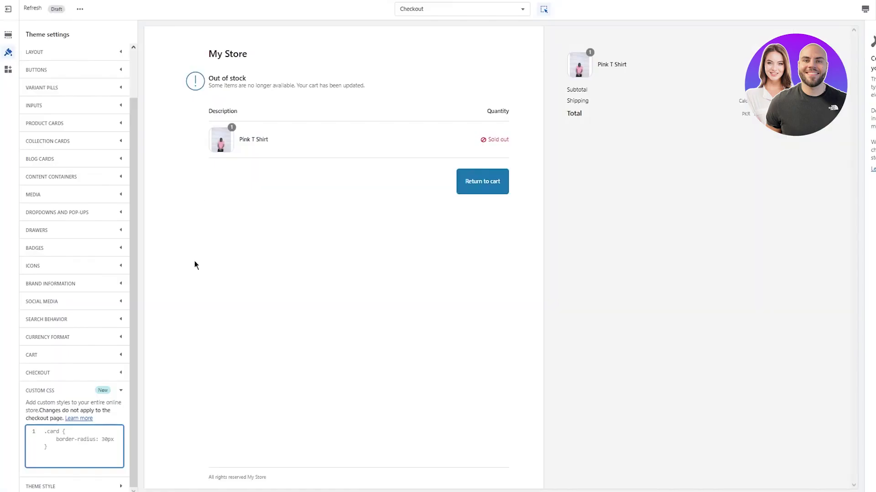
key(ctrl+a)
key(ctrl+v)
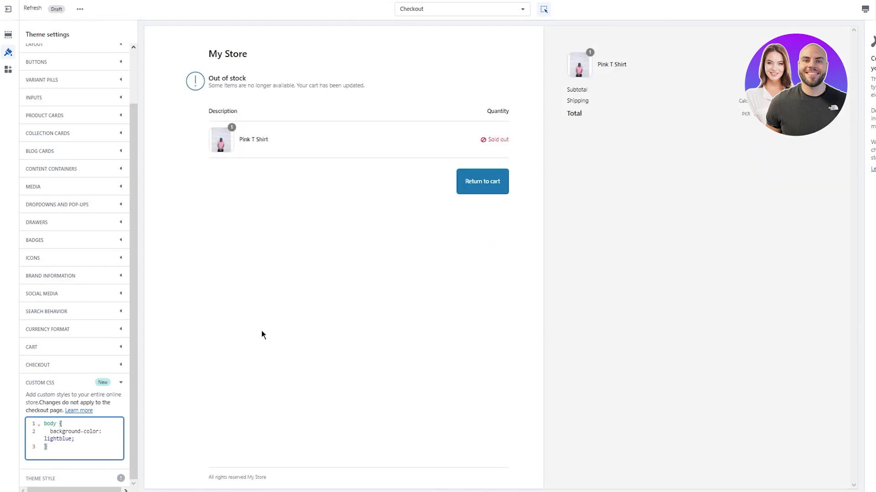
click(875, 10)
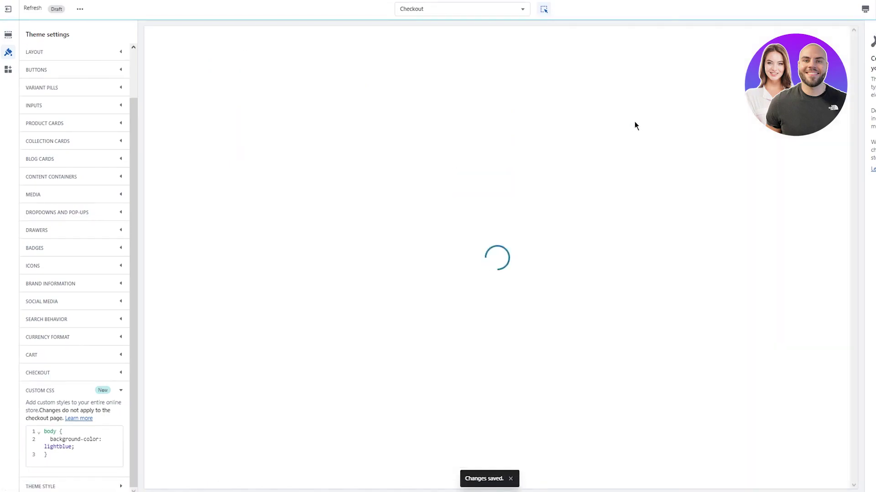
Switch the preview to the Home page and examine it down to the footer for the background change
click(469, 9)
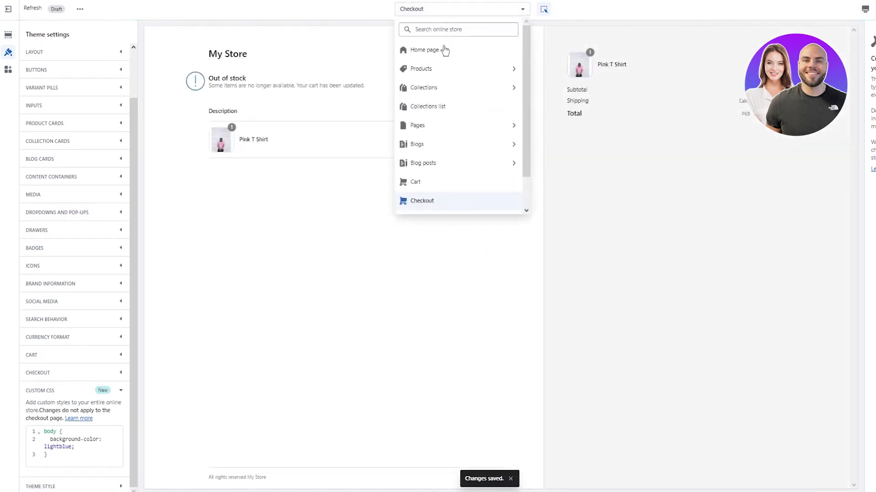
click(445, 49)
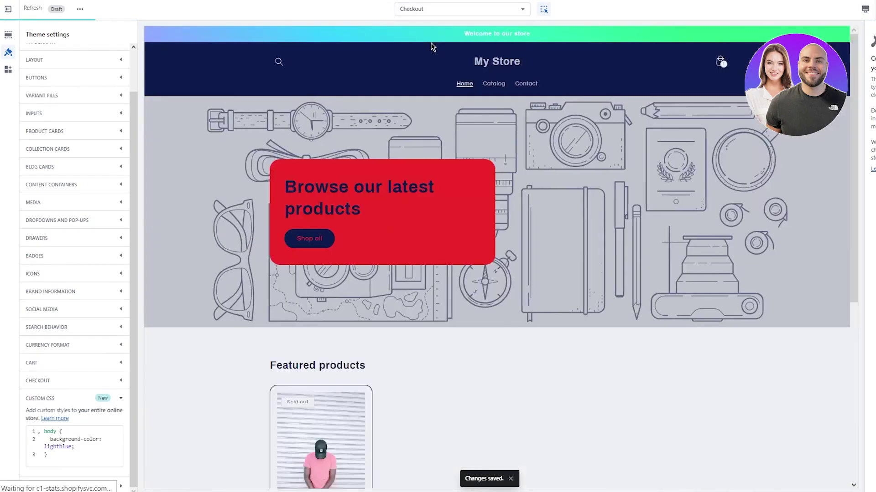
scroll(752, 180, down, 6)
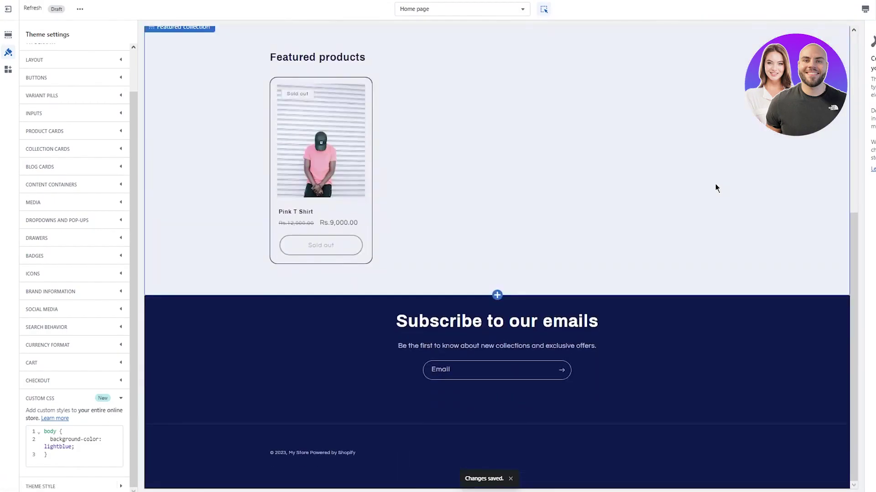
scroll(715, 184, up, 6)
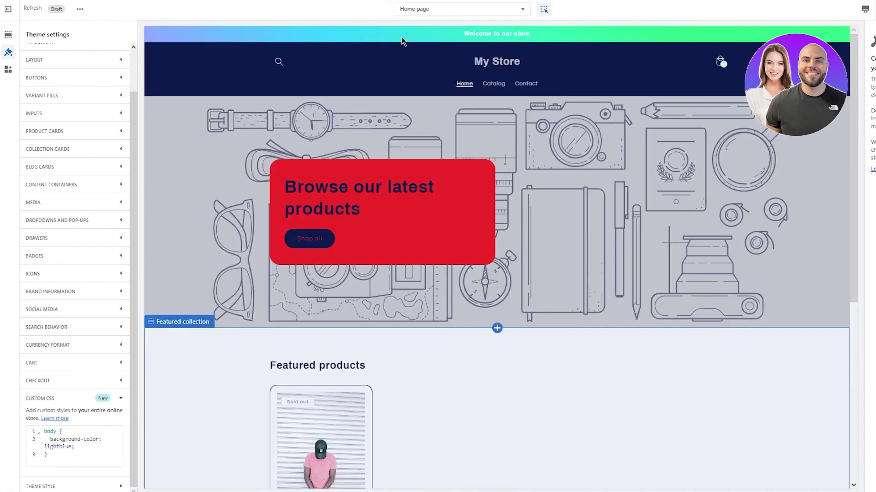
Open the Default product template and select its Product information section
click(449, 9)
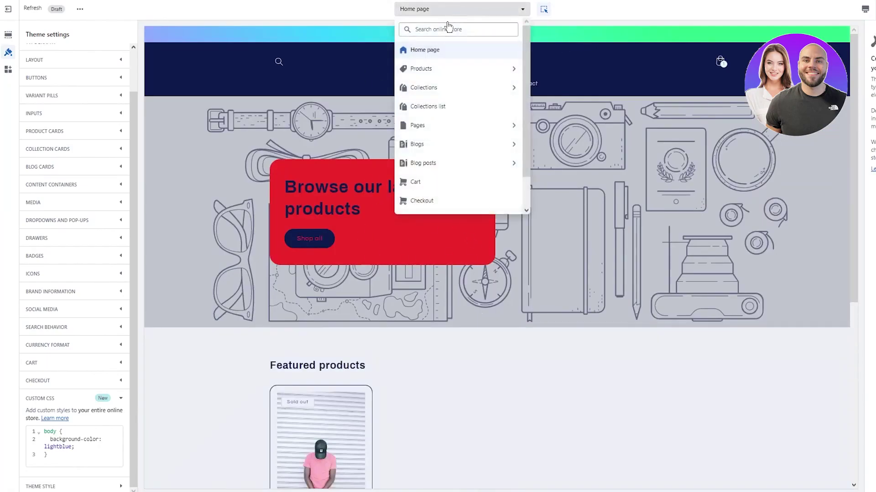
click(459, 69)
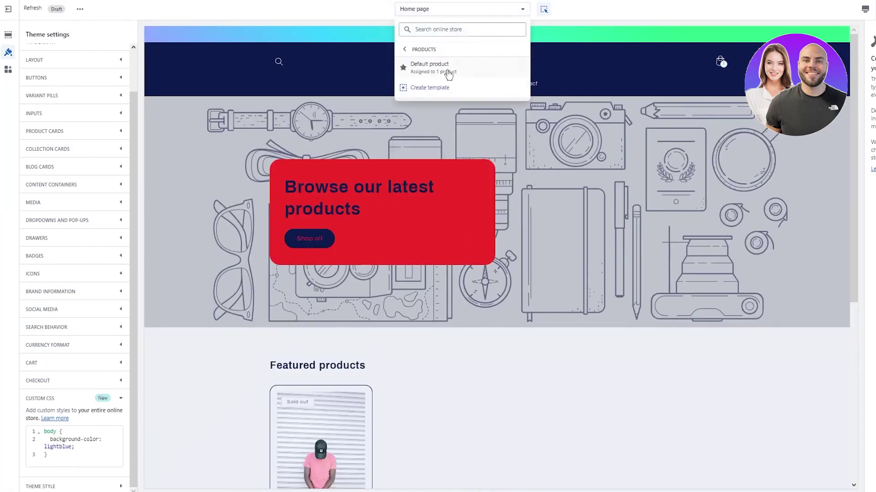
click(450, 69)
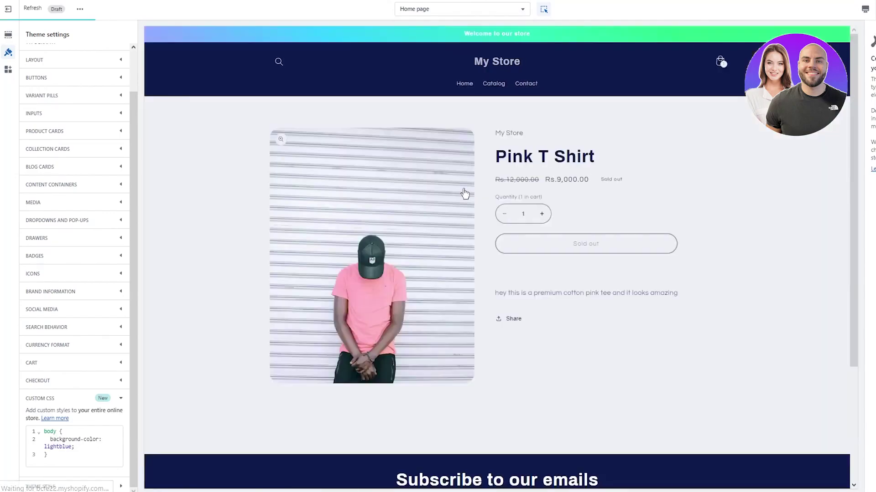
click(796, 239)
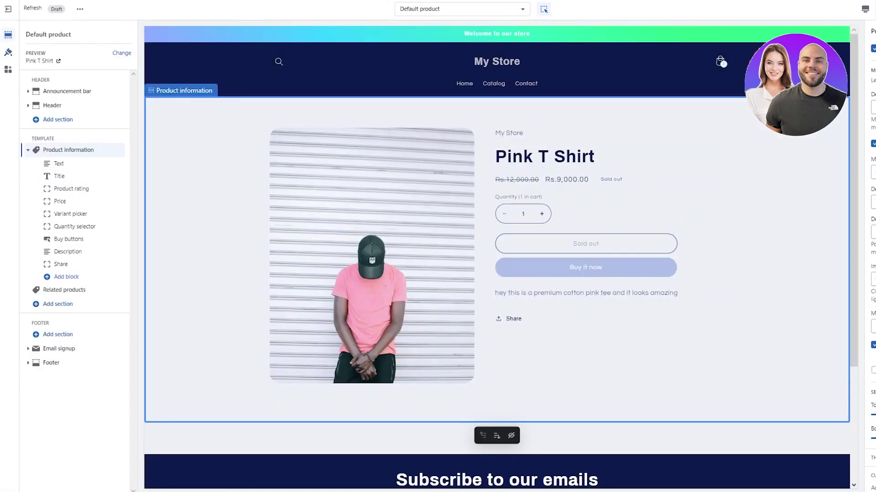
Paste the body rule with background-color: lightblue into the Product information section's Custom CSS
scroll(860, 408, down, 3)
click(823, 439)
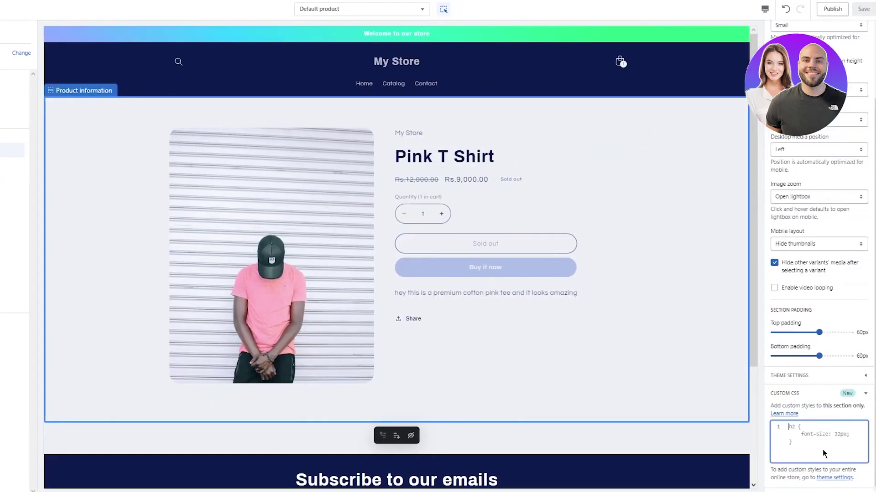
right_click(804, 431)
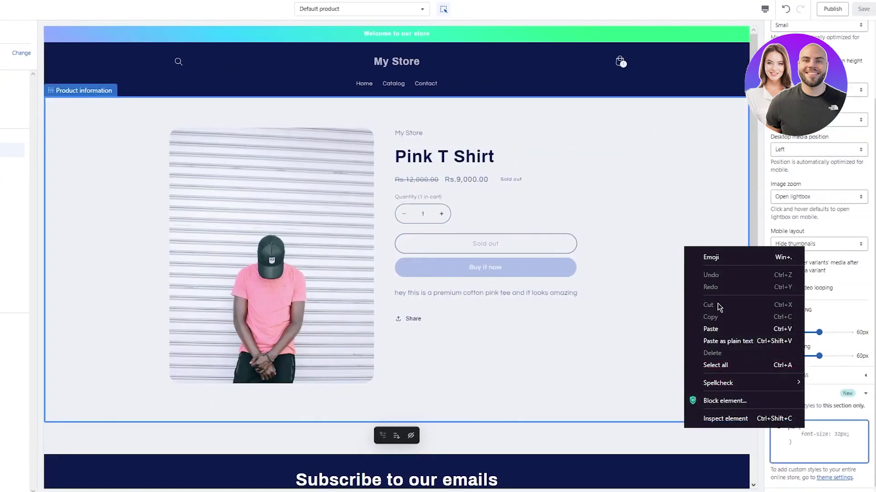
click(718, 328)
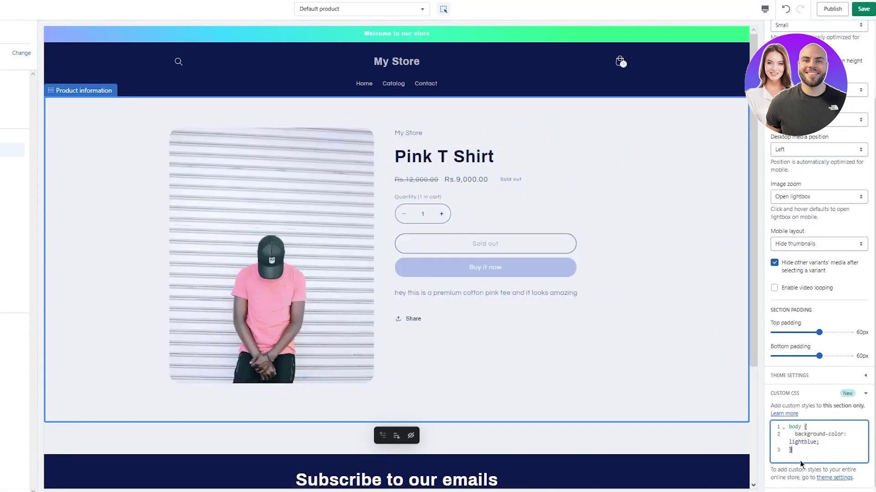
click(727, 391)
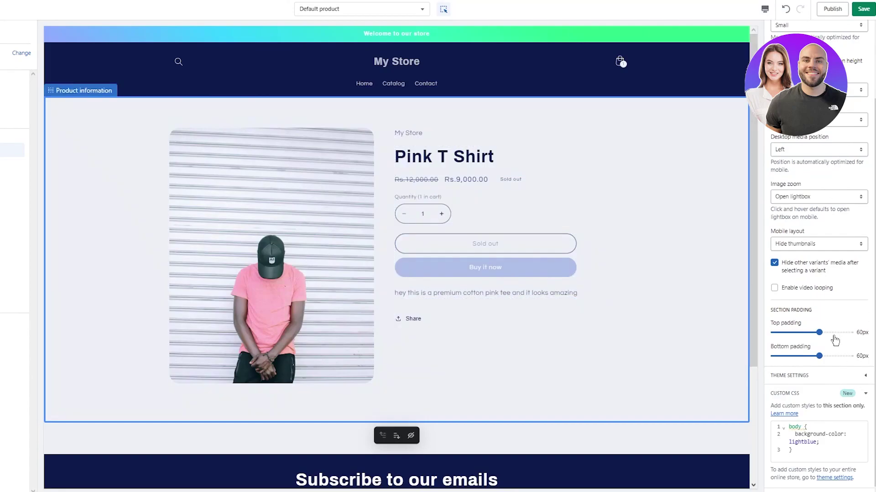
Expand the section's theme settings to review their options, and return to the Home page template
click(831, 376)
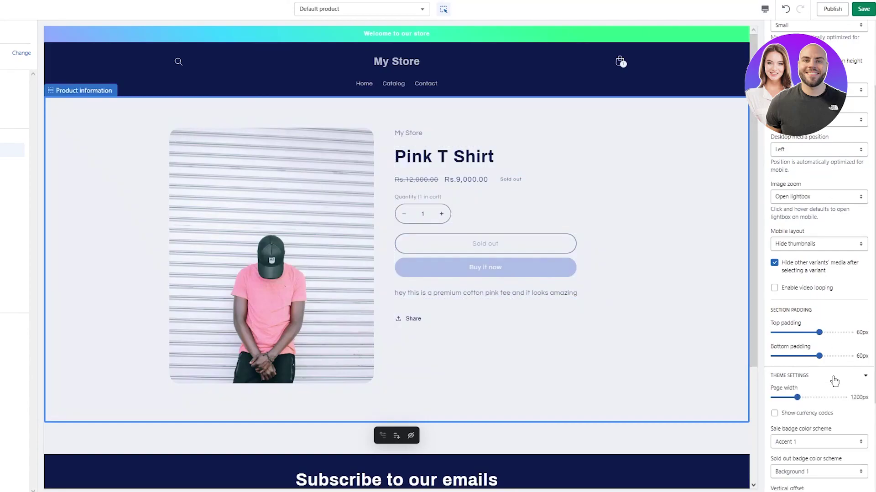
scroll(830, 377, down, 3)
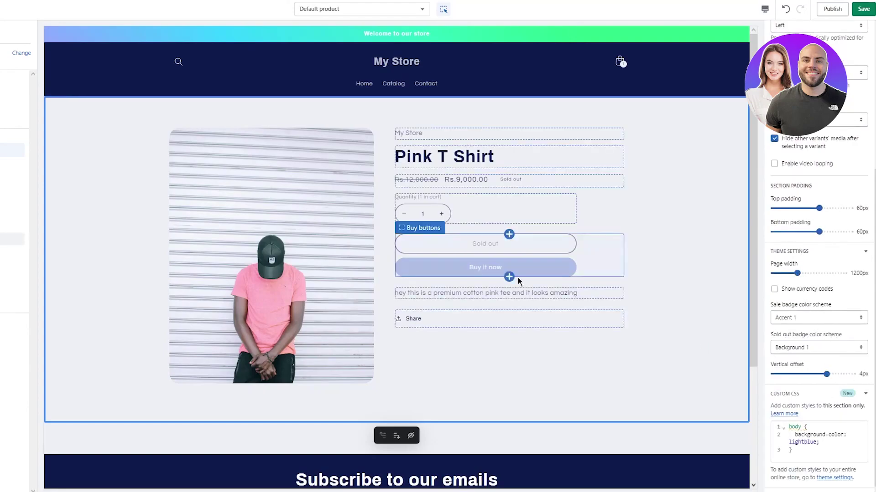
click(347, 9)
click(331, 51)
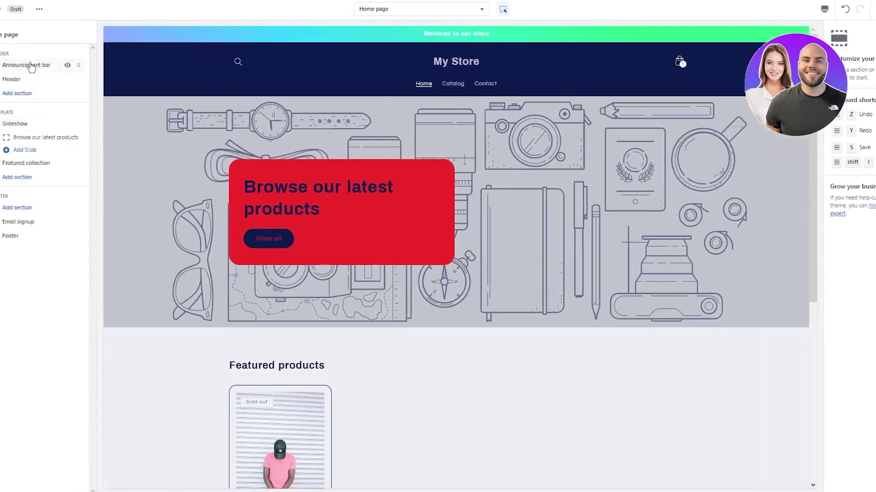
Add a Slideshow section below the featured collection and give it a third image slide
click(58, 177)
click(196, 319)
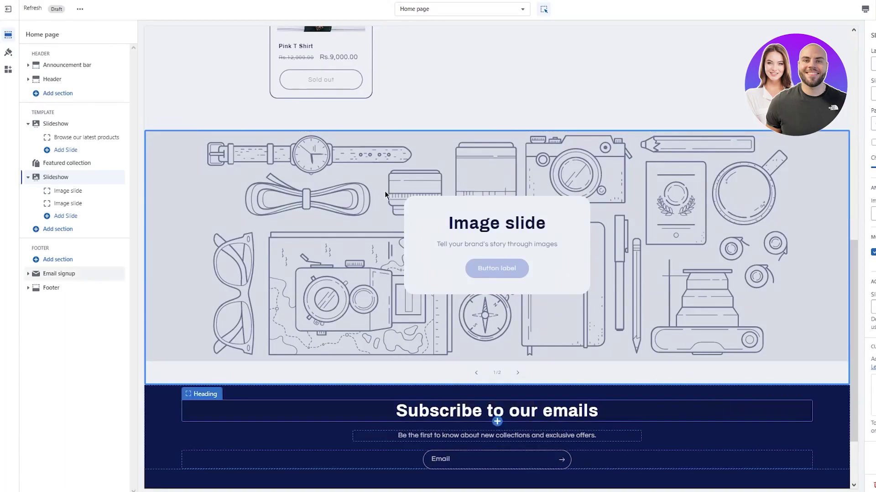
click(64, 216)
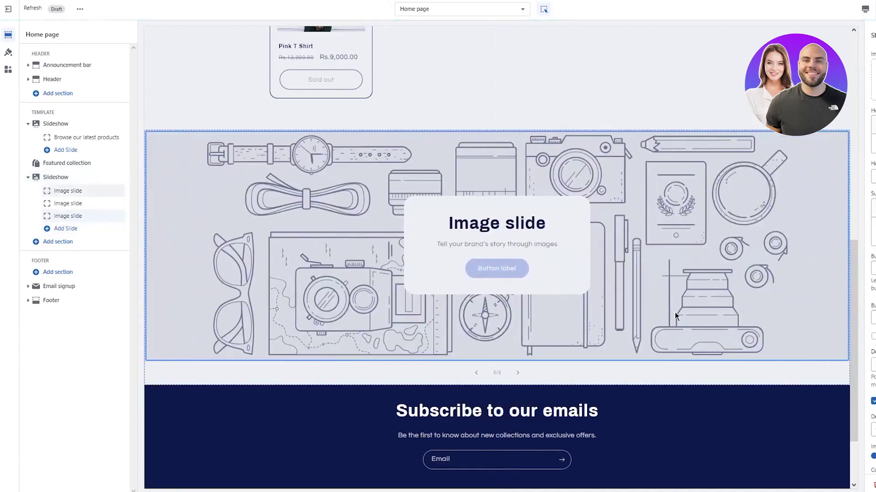
Move the new three-slide Slideshow section above the existing slideshow in the Home page template
scroll(565, 344, up, 10)
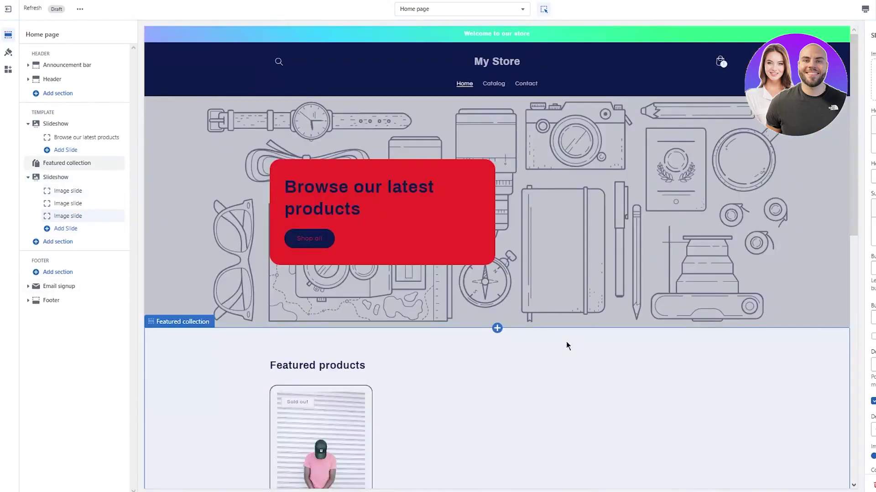
scroll(566, 346, down, 5)
scroll(566, 342, down, 1)
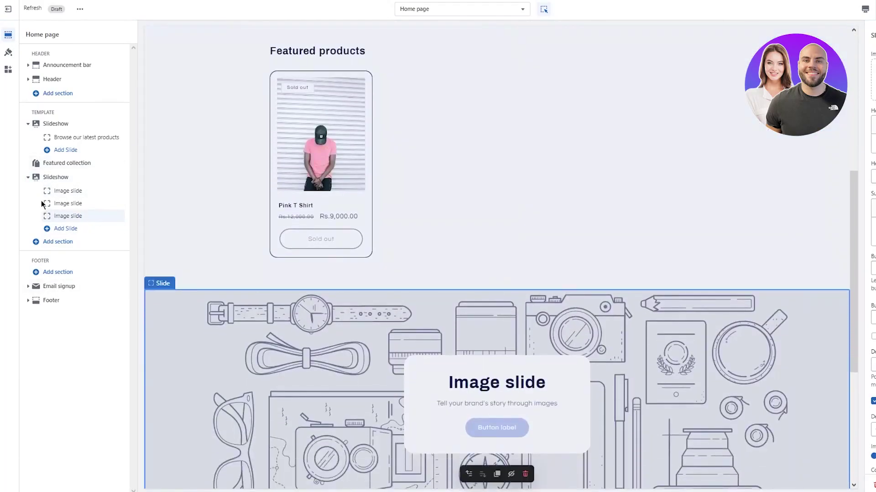
drag(119, 176, 117, 124)
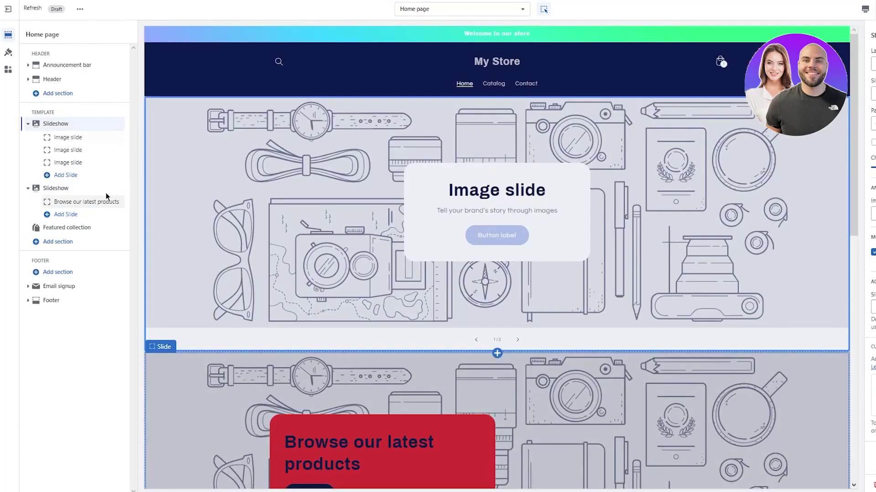
Set the first image slide's picture to the pink T-shirt photo from the store library
click(70, 138)
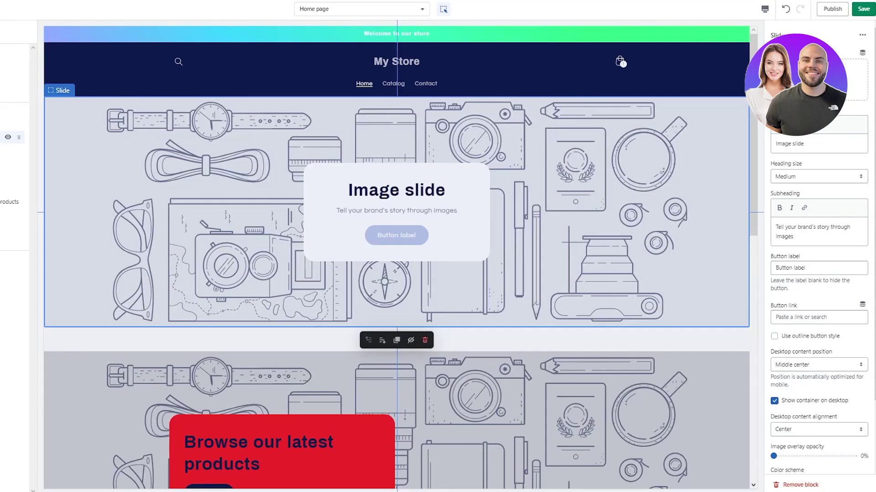
click(819, 75)
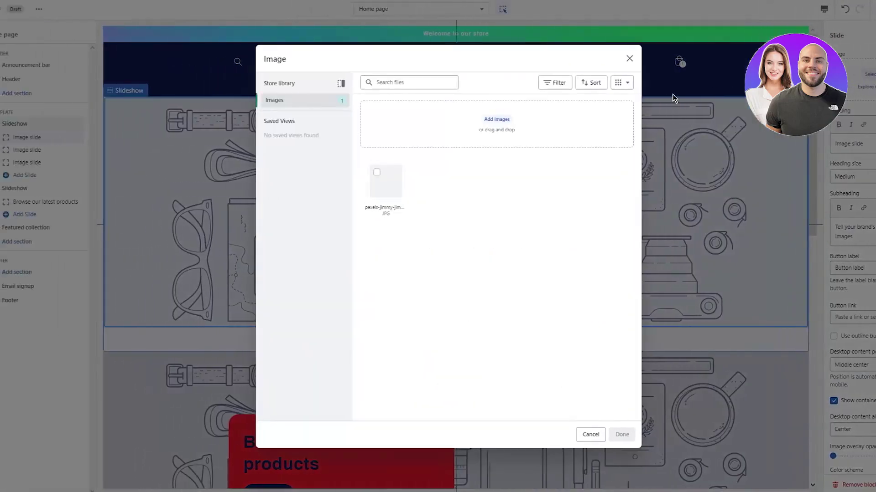
click(383, 180)
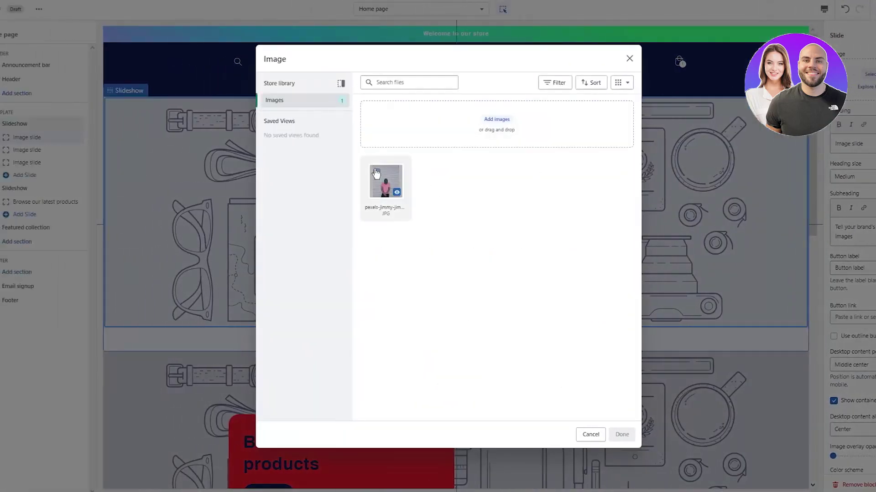
click(621, 434)
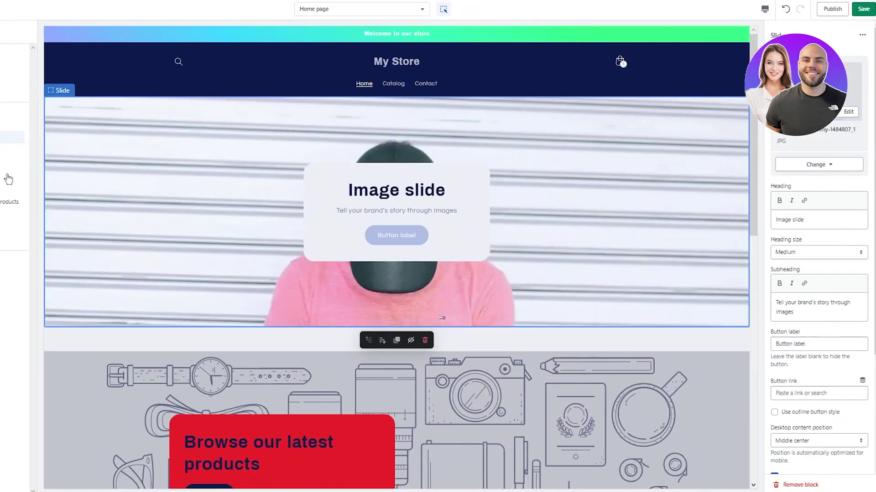
Upload the black-and-yellow "Faith over Fear" T-shirt design and set it as the second image slide's picture
click(7, 150)
click(819, 73)
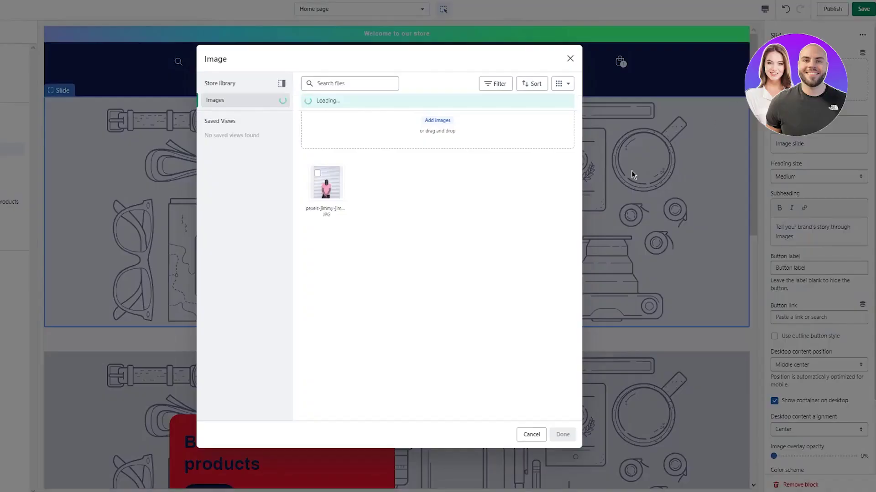
click(437, 120)
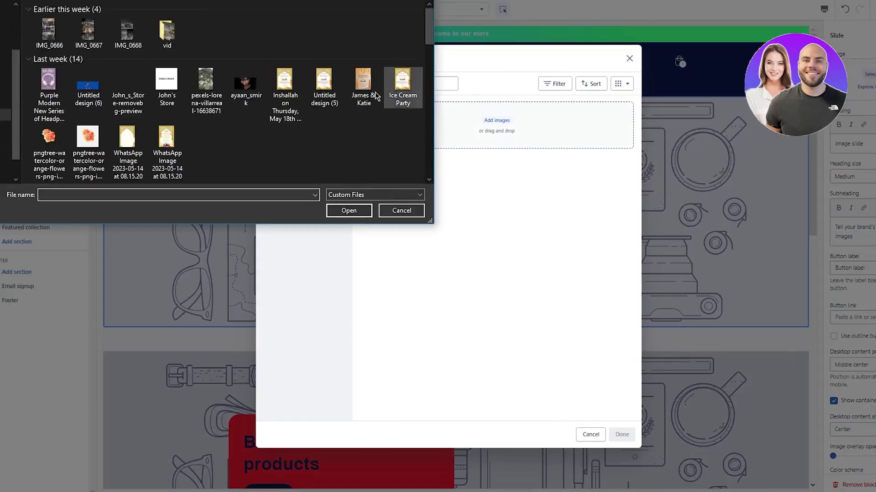
scroll(365, 92, down, 3)
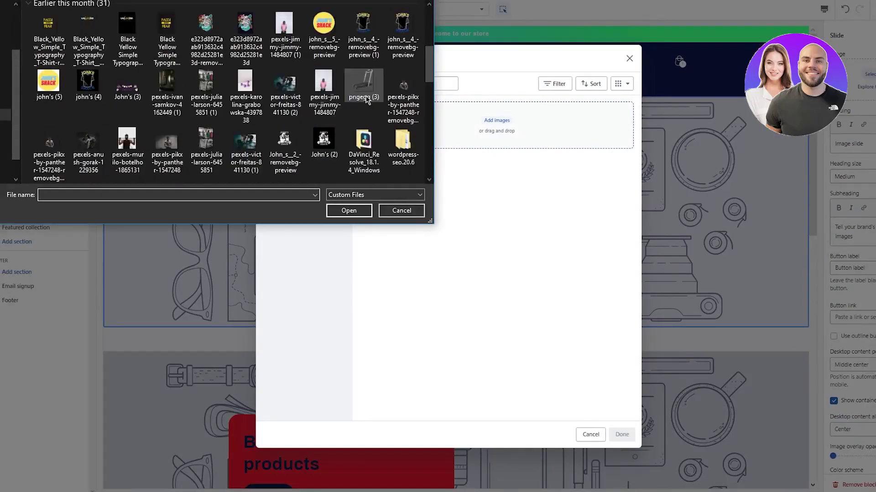
double_click(174, 31)
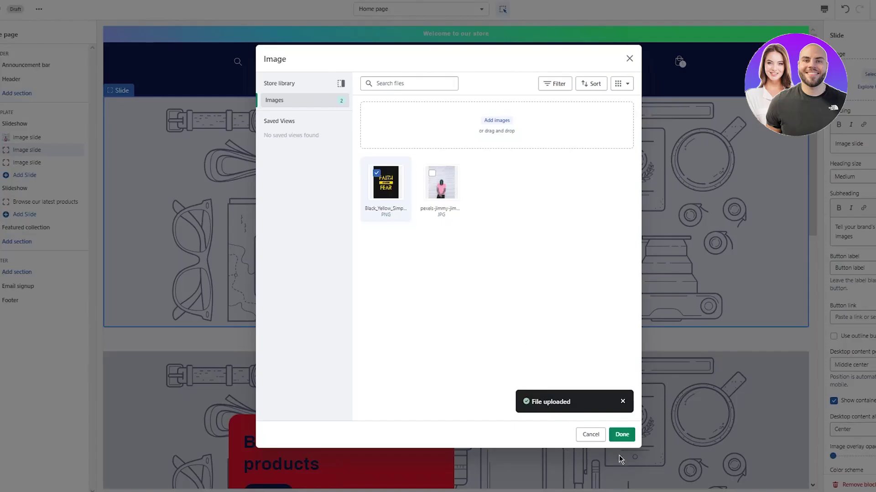
click(621, 435)
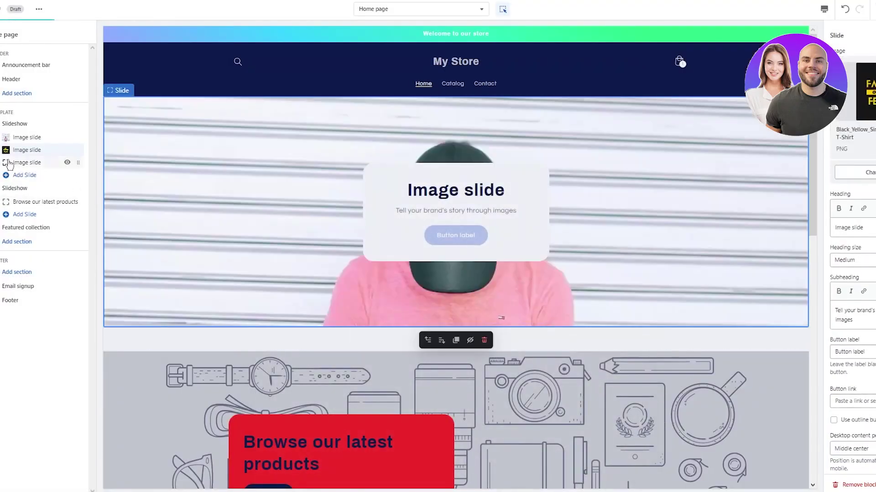
Upload the pexels-victor-freitas barbell photo and set it as the third image slide's picture
click(26, 162)
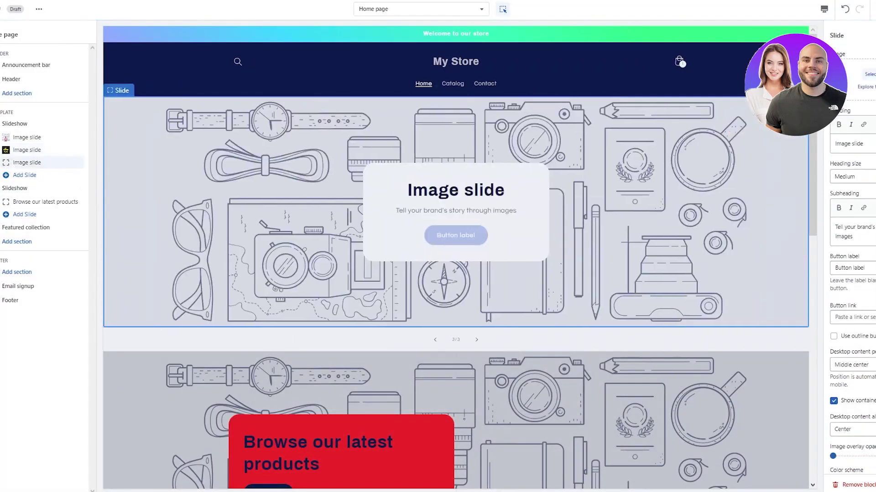
click(869, 74)
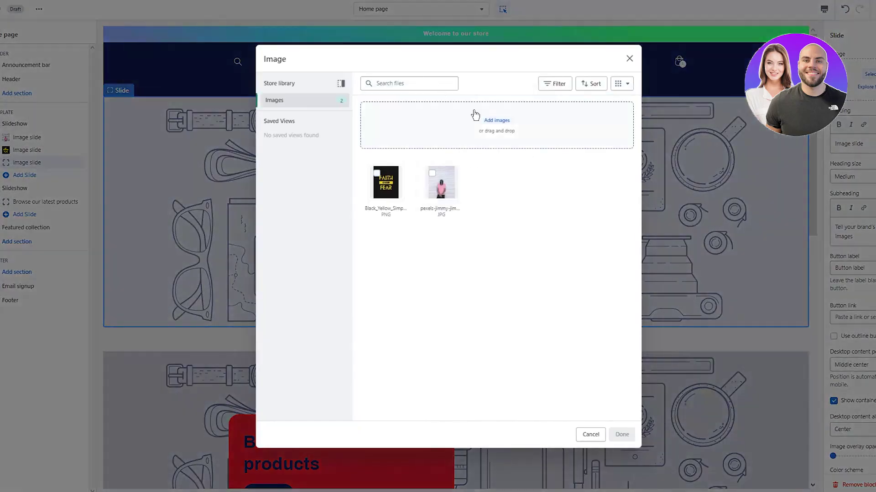
click(496, 120)
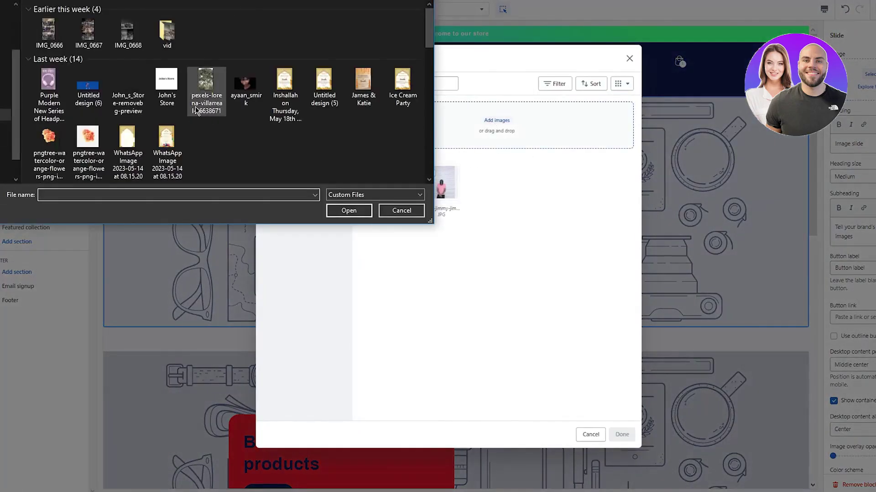
scroll(237, 152, down, 5)
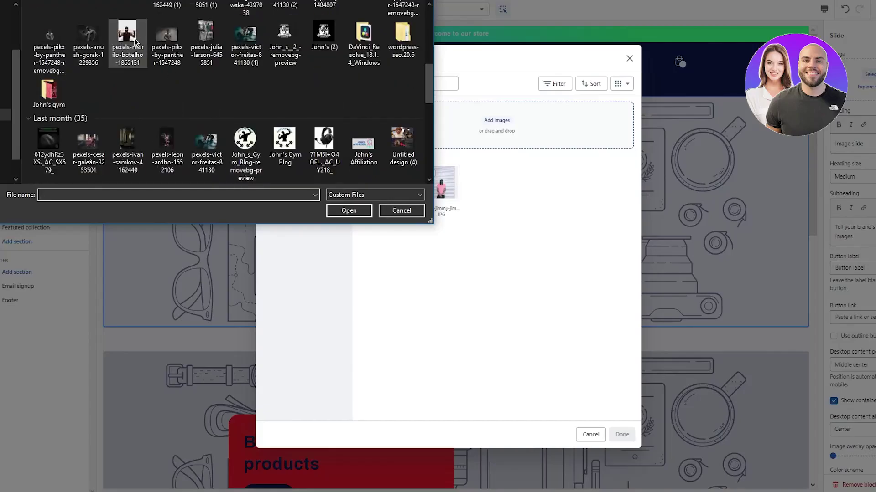
double_click(258, 48)
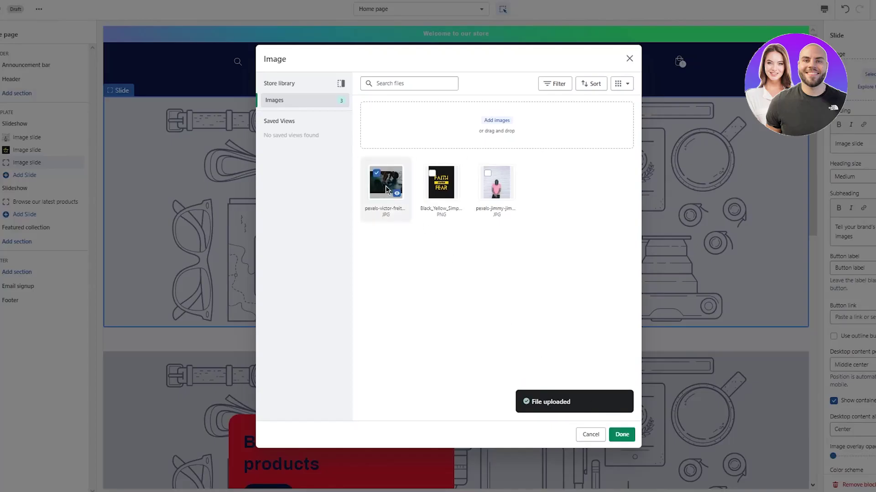
click(619, 434)
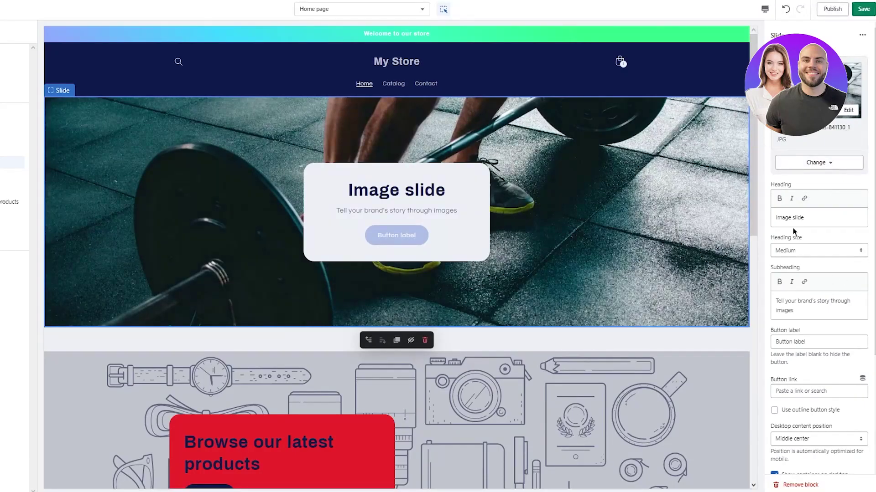
Make the three-slide slideshow taller by choosing the last of its slide height options, after trying the one fitted to the first image
scroll(794, 232, down, 3)
scroll(831, 301, up, 3)
scroll(814, 251, down, 3)
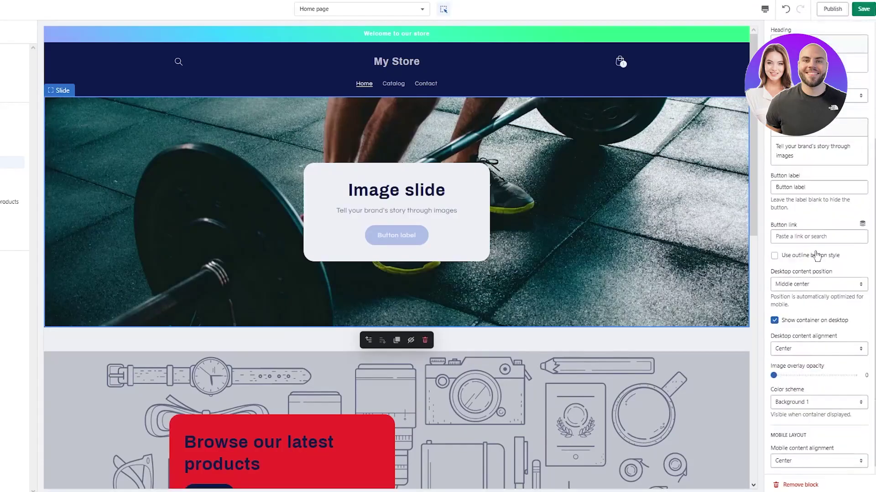
click(14, 123)
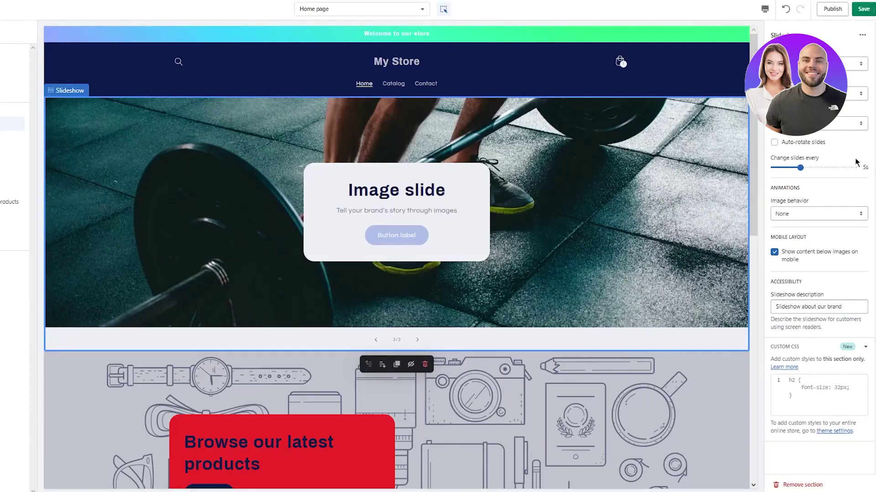
click(839, 64)
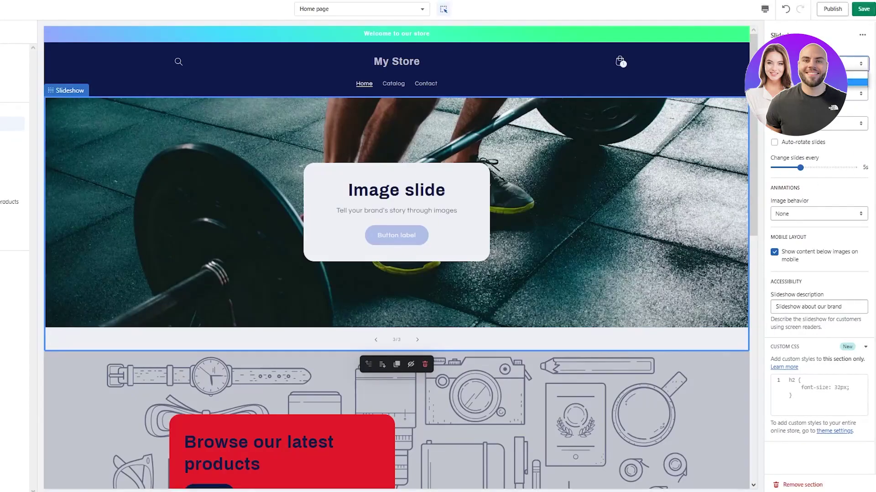
click(837, 82)
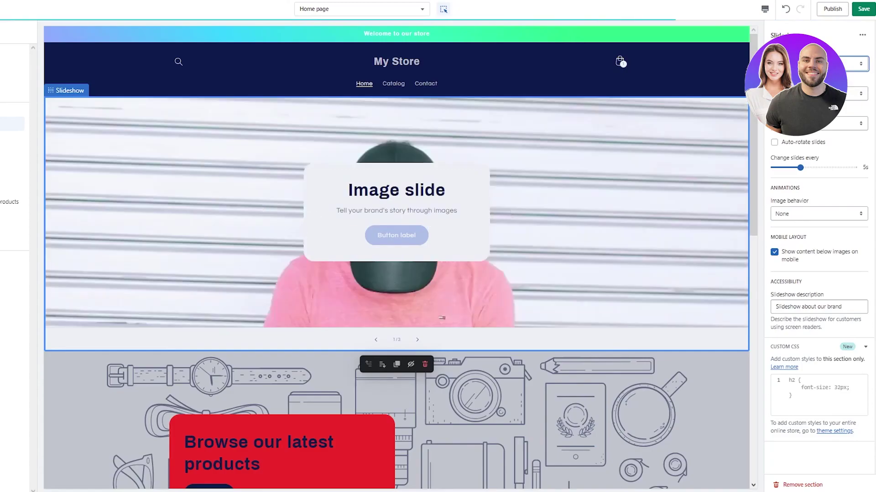
click(843, 94)
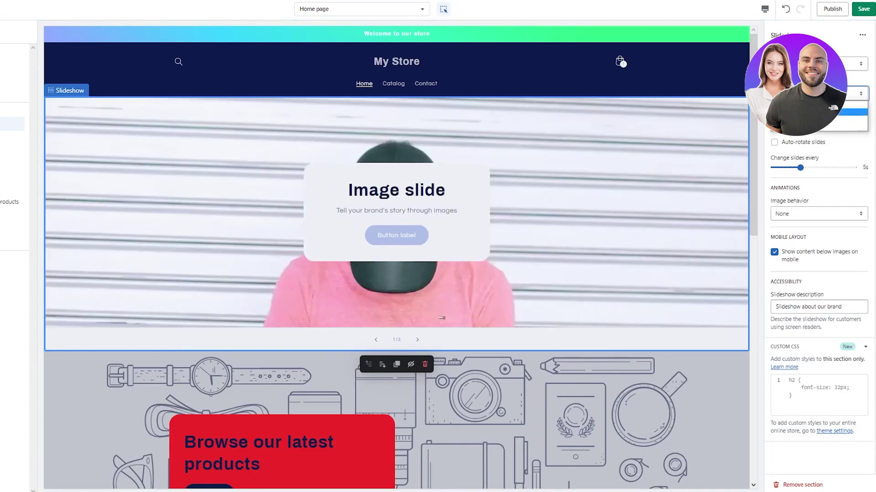
click(849, 112)
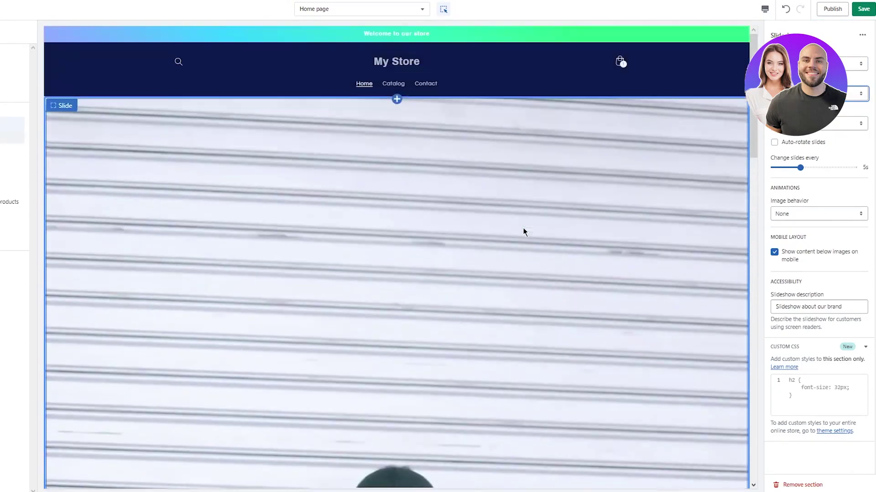
click(843, 94)
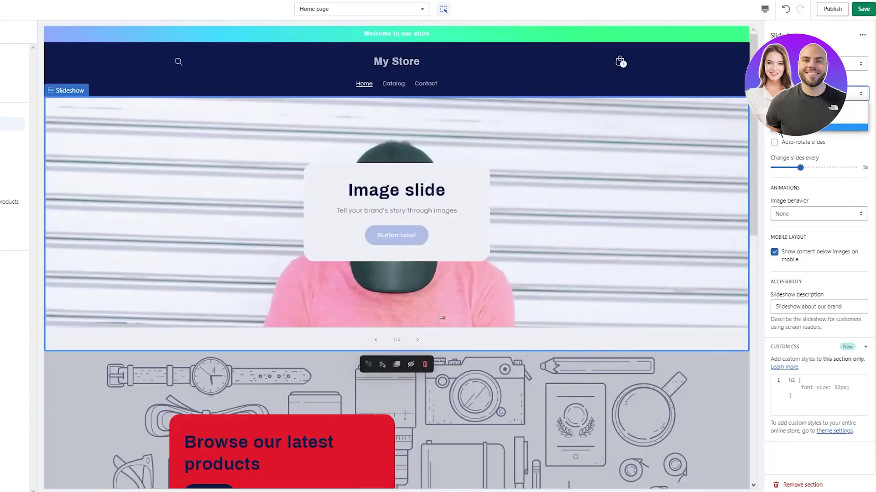
click(781, 129)
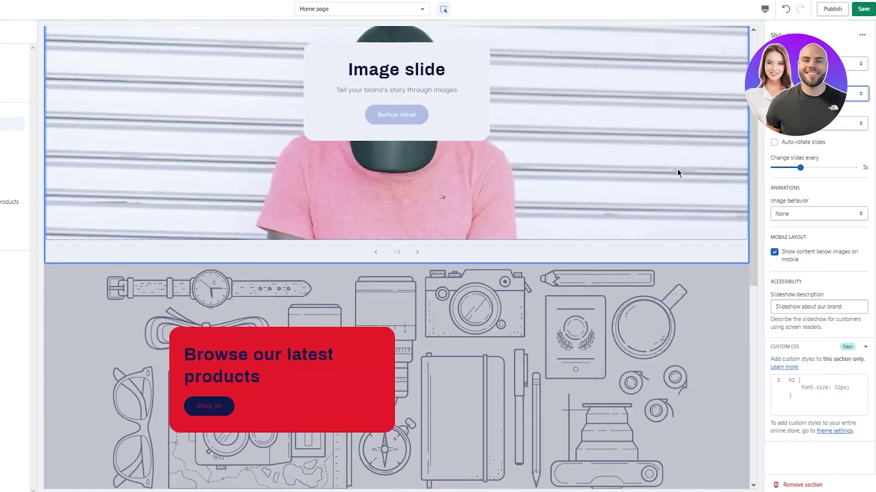
click(840, 124)
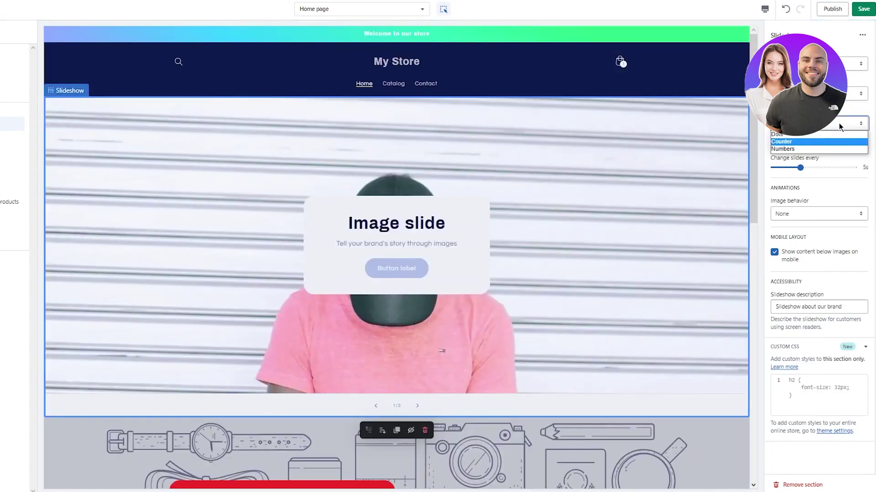
click(794, 135)
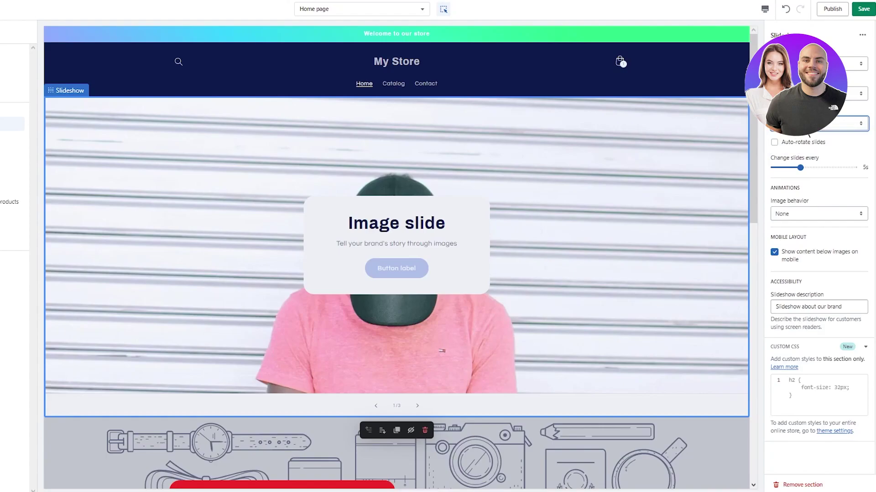
click(806, 128)
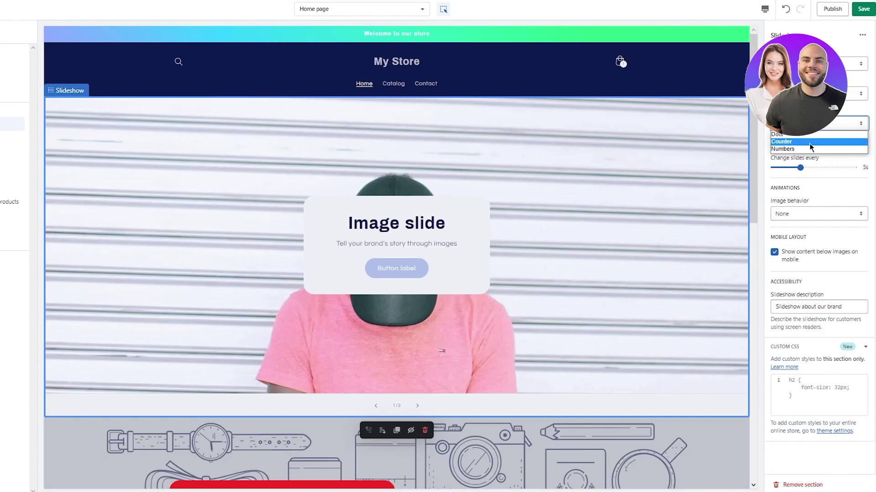
click(816, 126)
Set the slideshow to change slides every 3 seconds and its image behavior to Ambient movement
drag(801, 168, 774, 168)
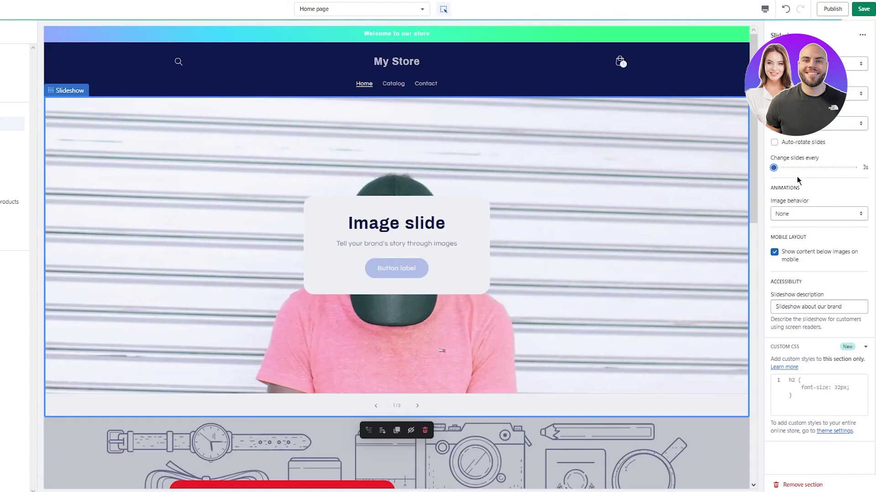
click(860, 215)
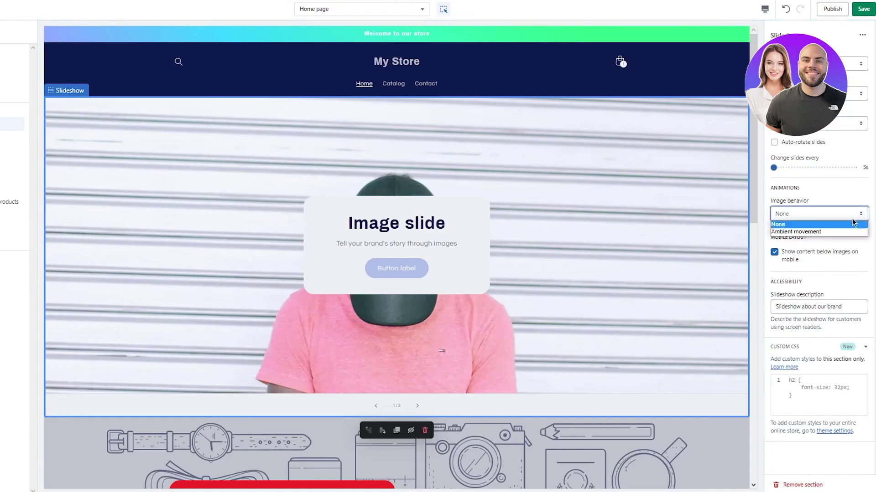
click(811, 231)
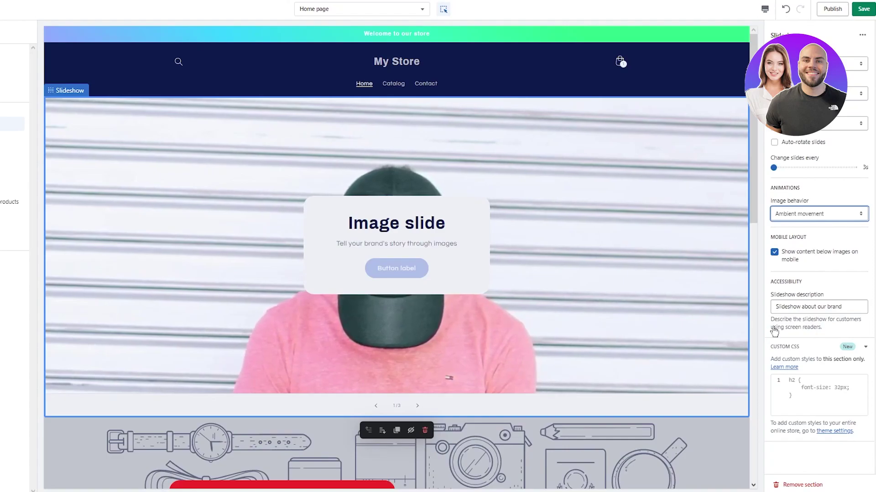
Change the heading of the first image slide, with the pink T-shirt photo, to "Our Products"
click(395, 224)
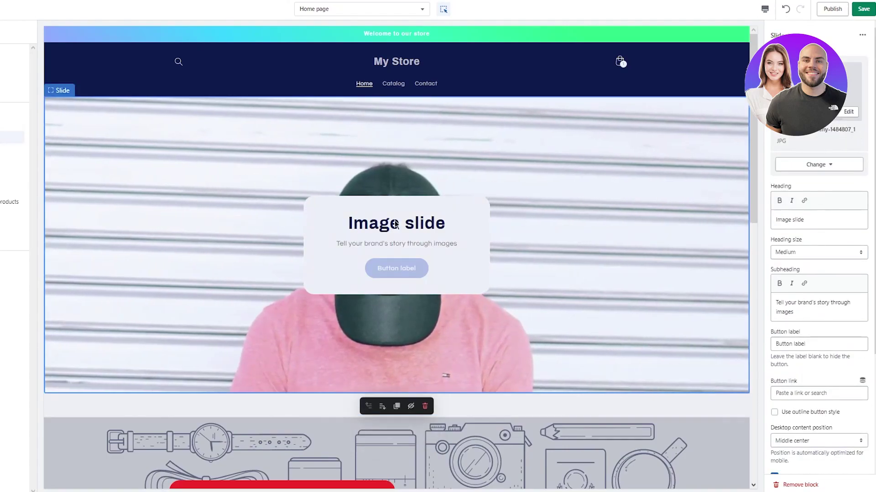
scroll(814, 249, down, 4)
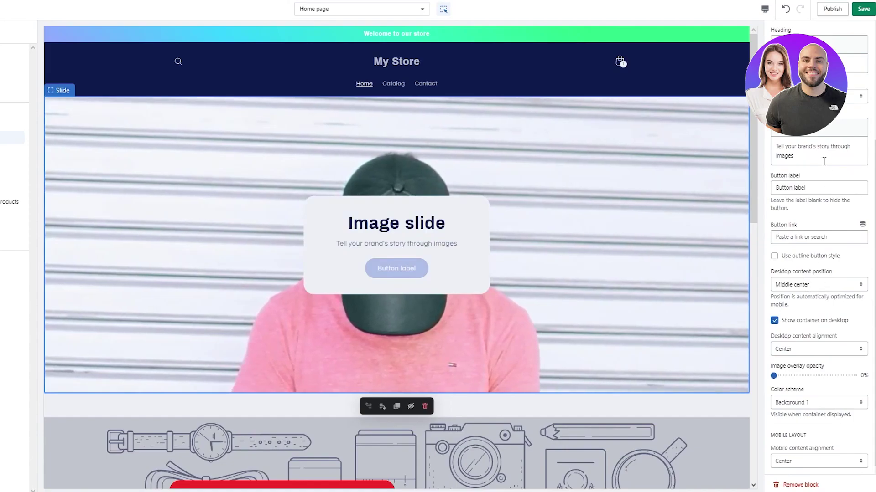
scroll(823, 161, up, 4)
drag(814, 225, 784, 220)
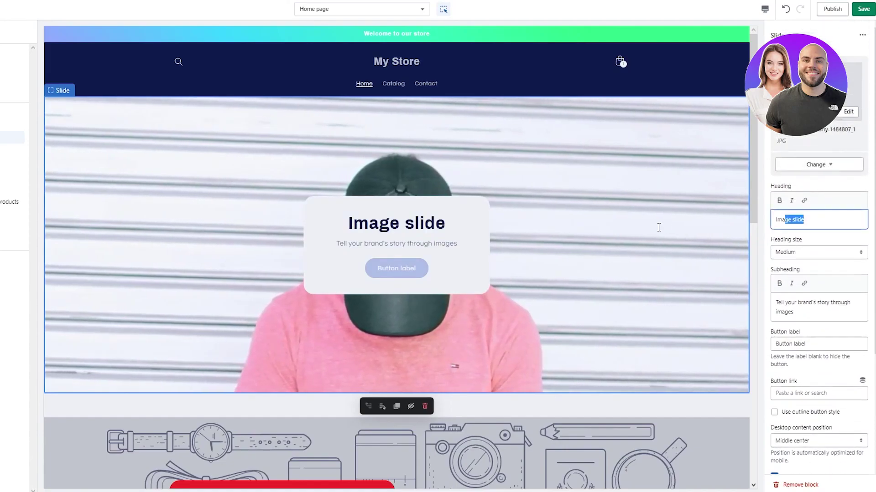
drag(659, 227, 658, 228)
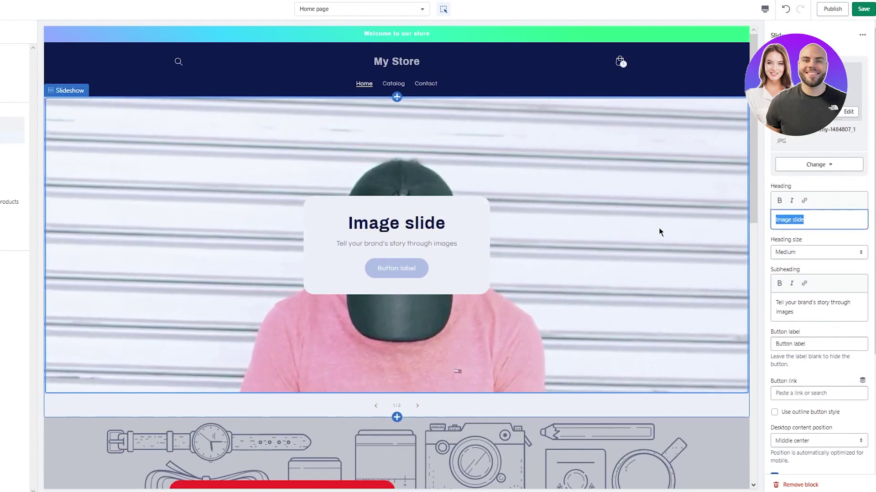
text(Our P)
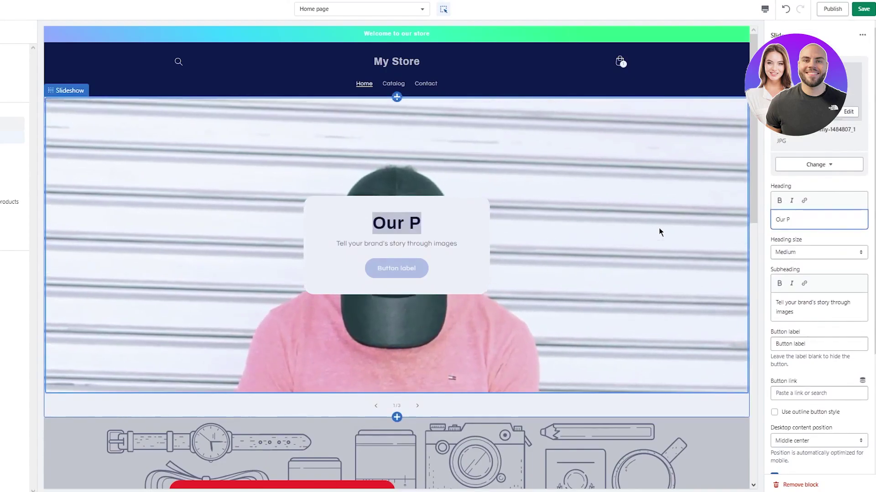
text(rod)
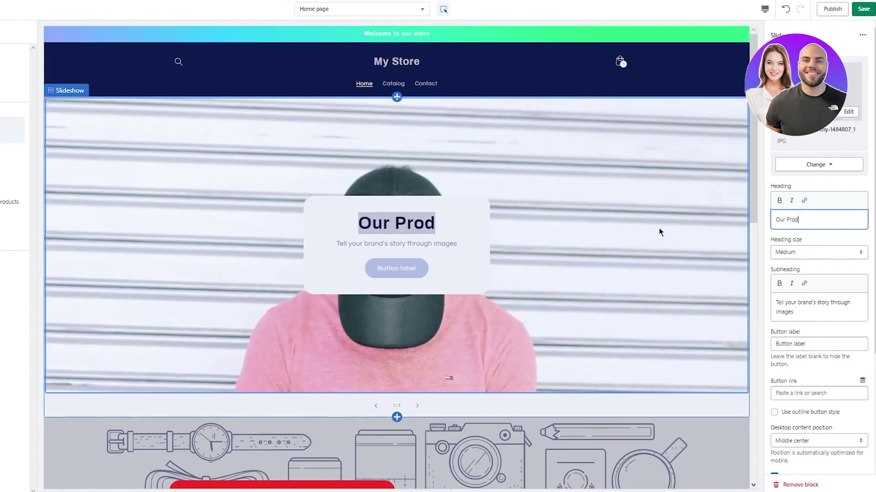
text(ucts)
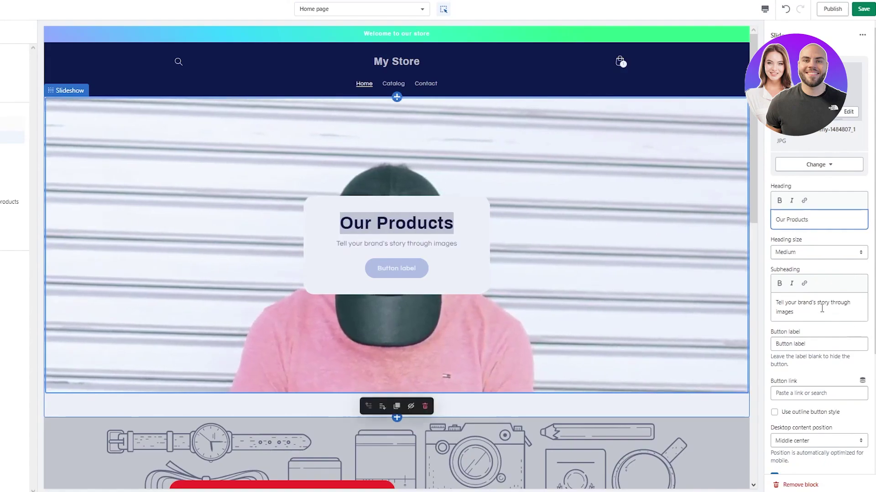
Change the button label of the "Our Products" slide to "Check it Out"
click(796, 312)
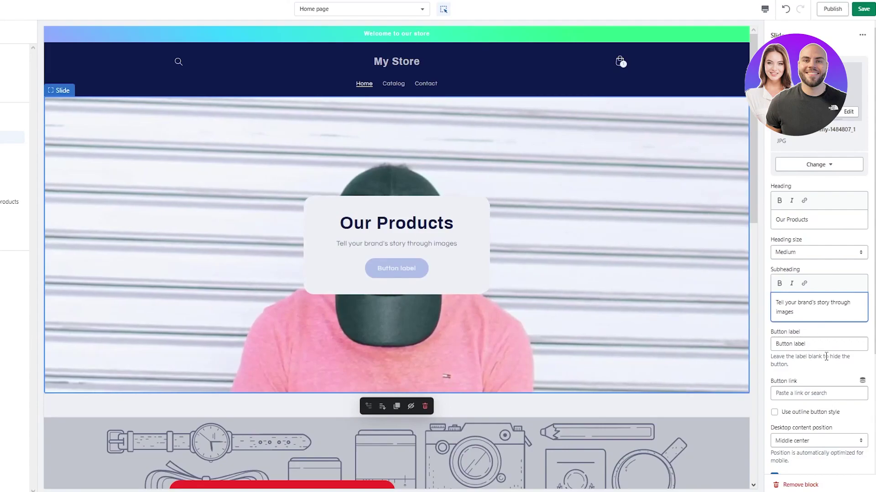
key(Tab)
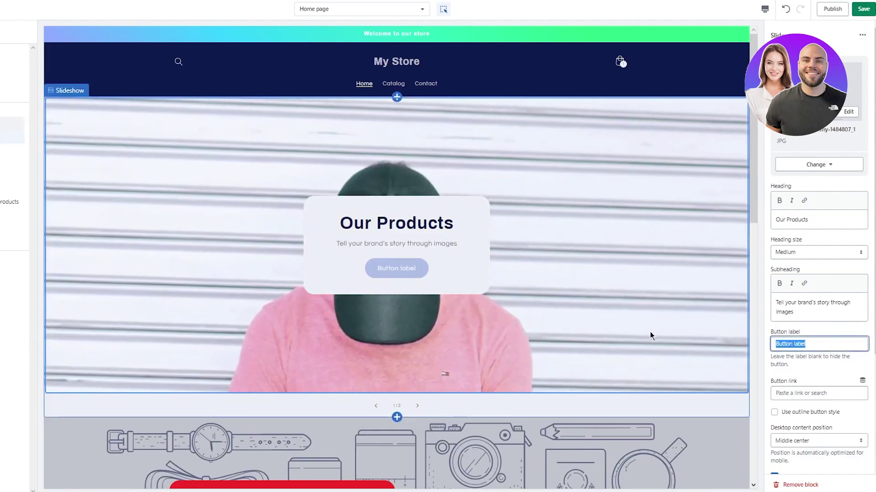
text(Check)
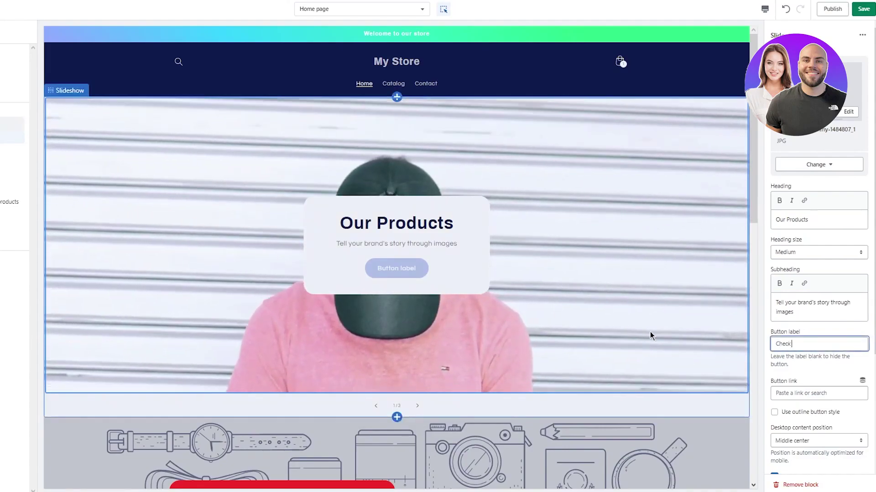
text( it Out)
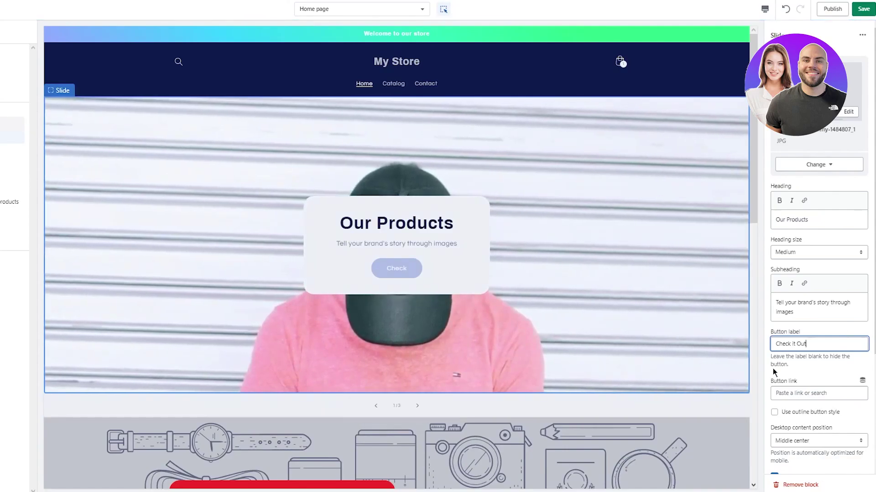
Link the slide's "Check it Out" button to the All products page
click(793, 393)
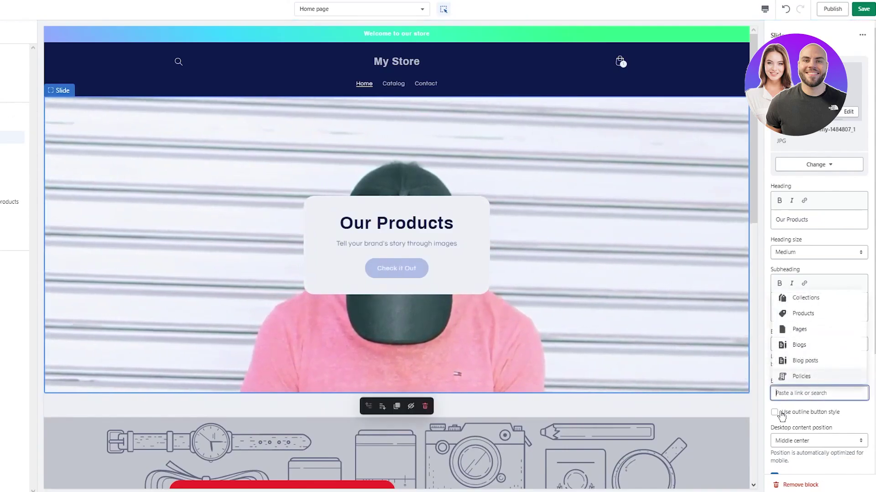
click(806, 314)
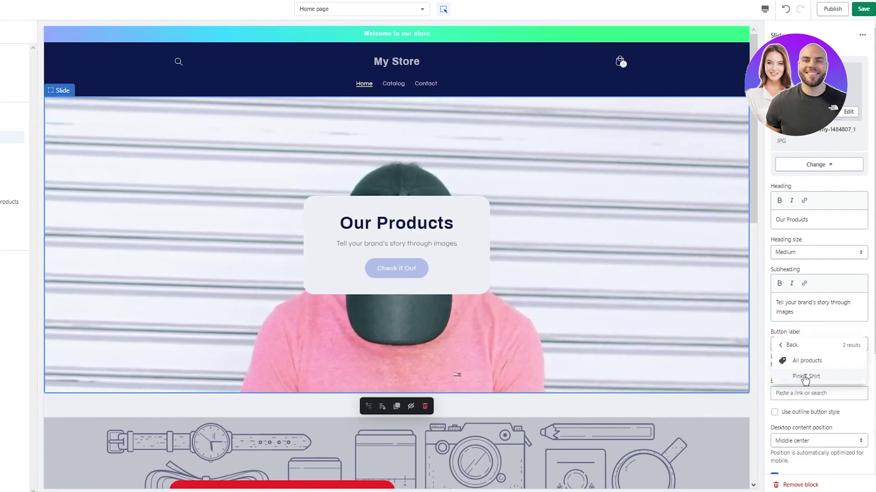
click(806, 360)
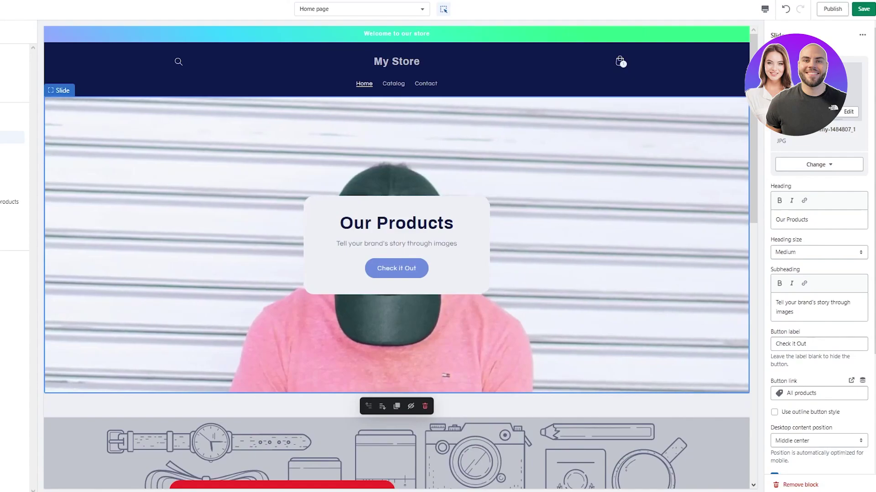
Add a Menu block and a Brand information block to the home page footer
scroll(749, 261, down, 10)
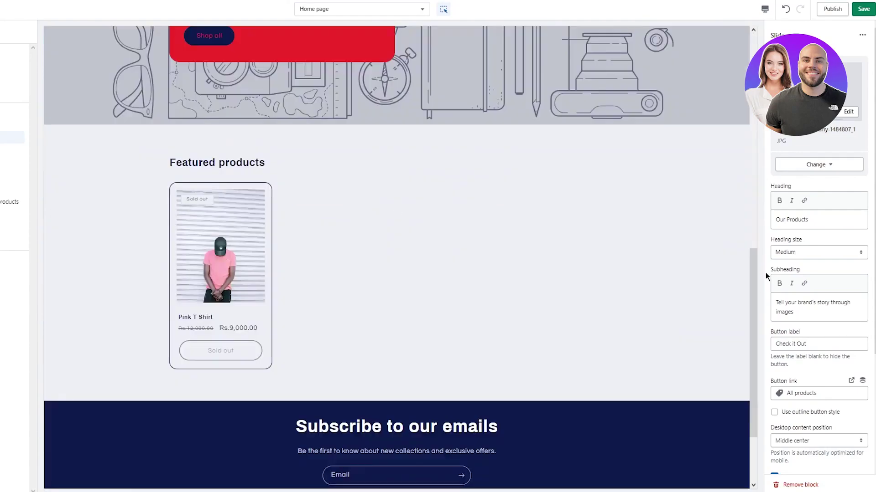
scroll(767, 275, down, 3)
scroll(640, 273, up, 5)
scroll(640, 272, up, 5)
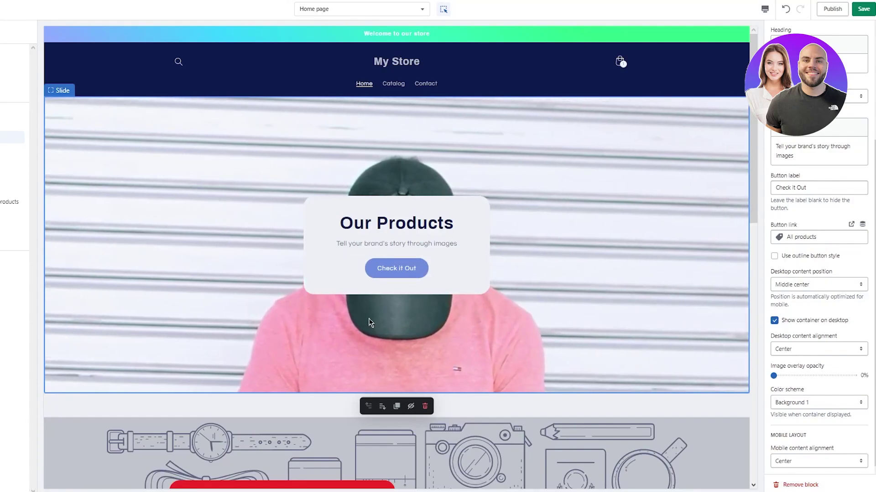
scroll(152, 404, down, 10)
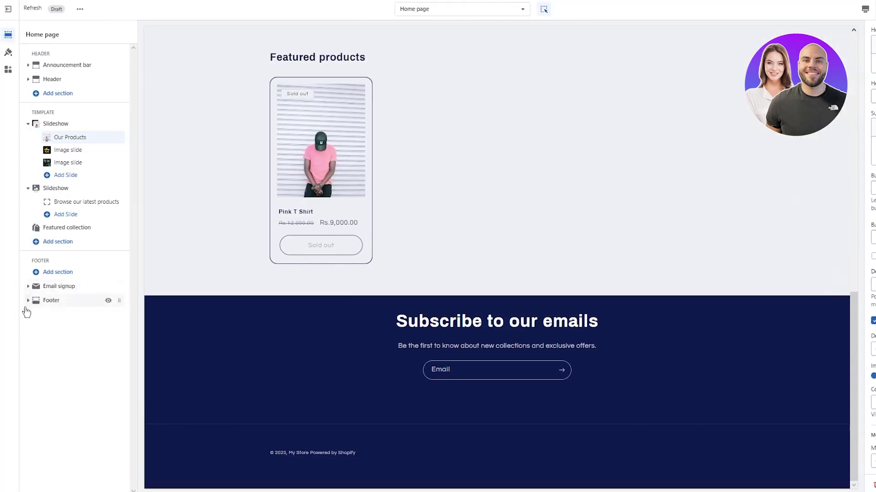
click(28, 300)
click(59, 314)
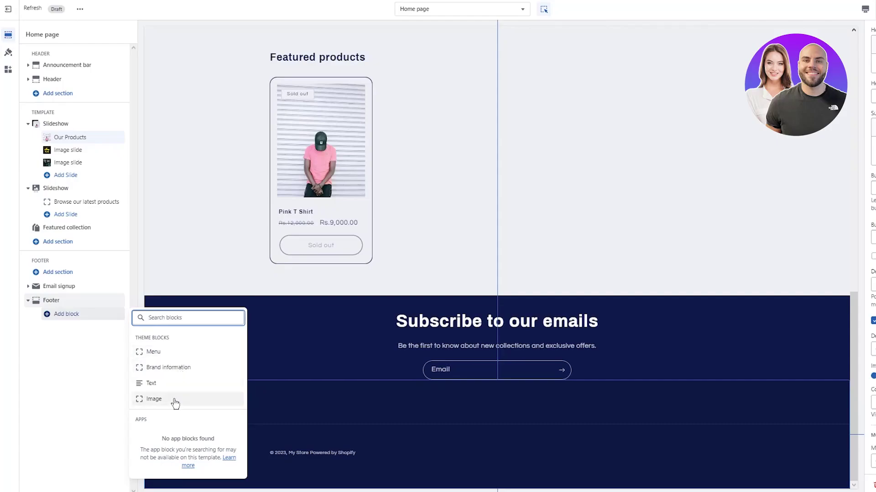
click(178, 353)
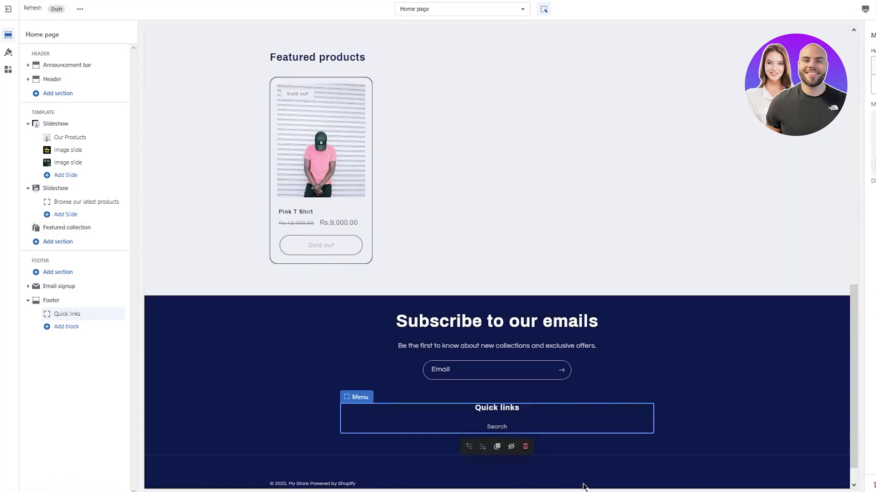
click(54, 327)
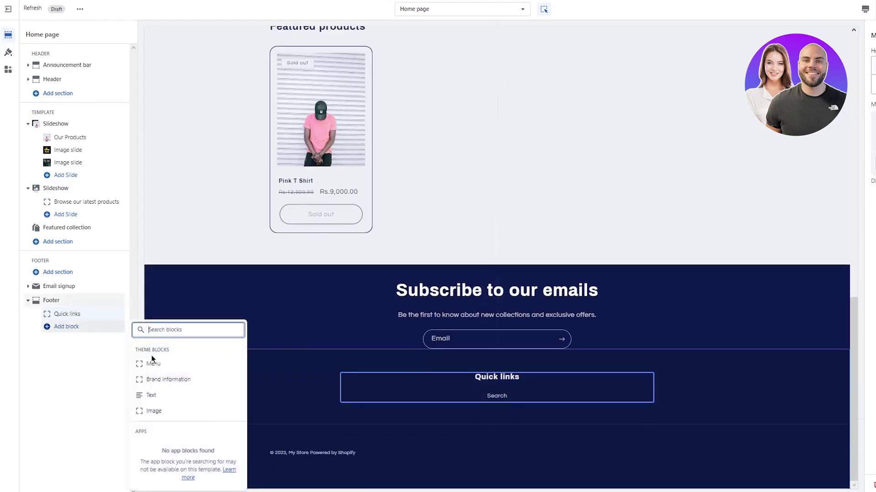
click(172, 380)
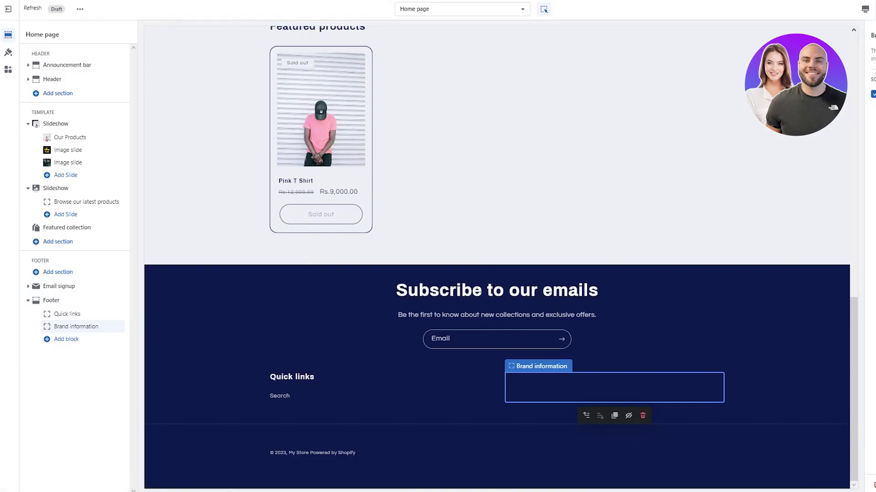
Add a Text block to the footer and set its heading to "About Us"
click(54, 339)
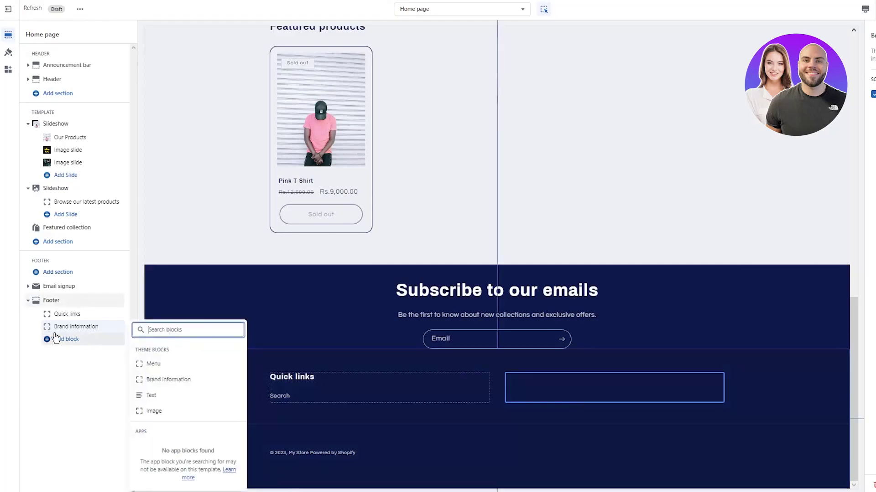
click(185, 396)
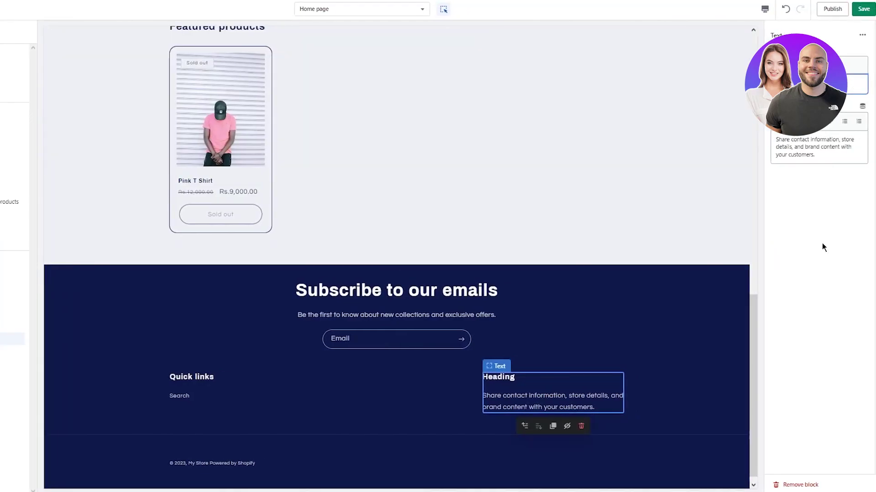
text(A)
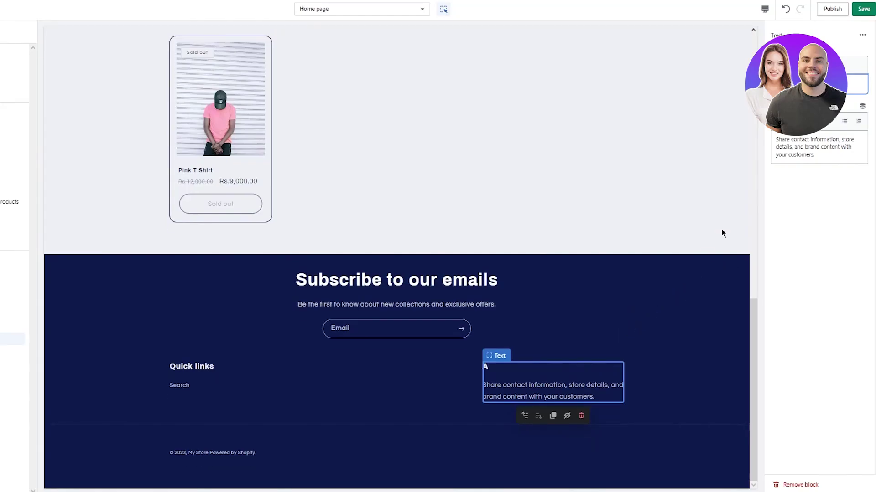
text(bout Us)
Replace the About Us block's placeholder text with "We started off in 2018" and add an Image block to the footer
click(832, 153)
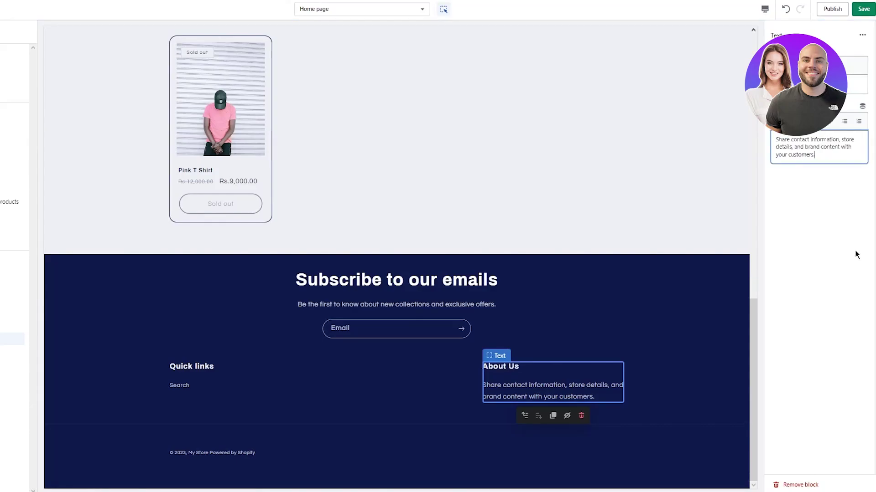
drag(815, 153, 748, 131)
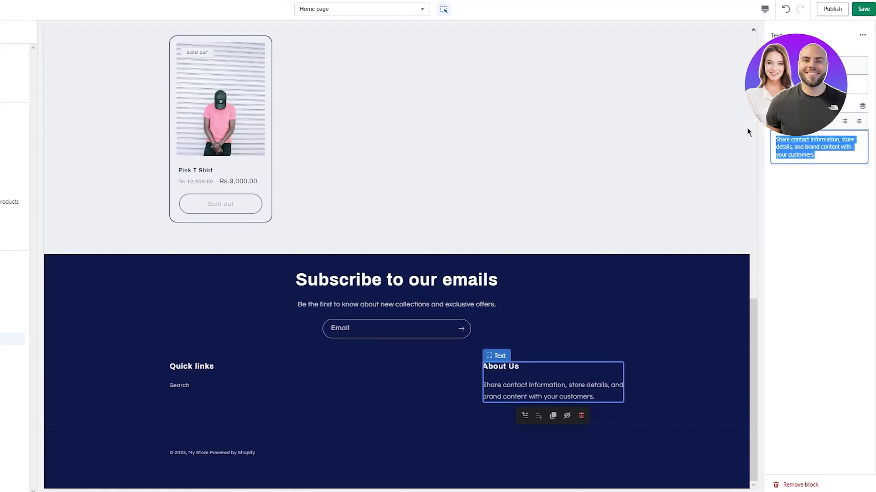
key(BackSpace)
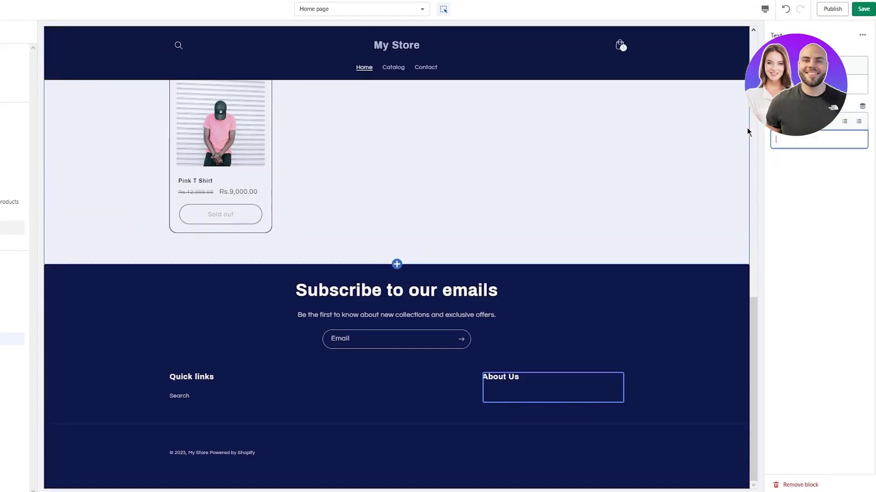
text(We started off in 2018)
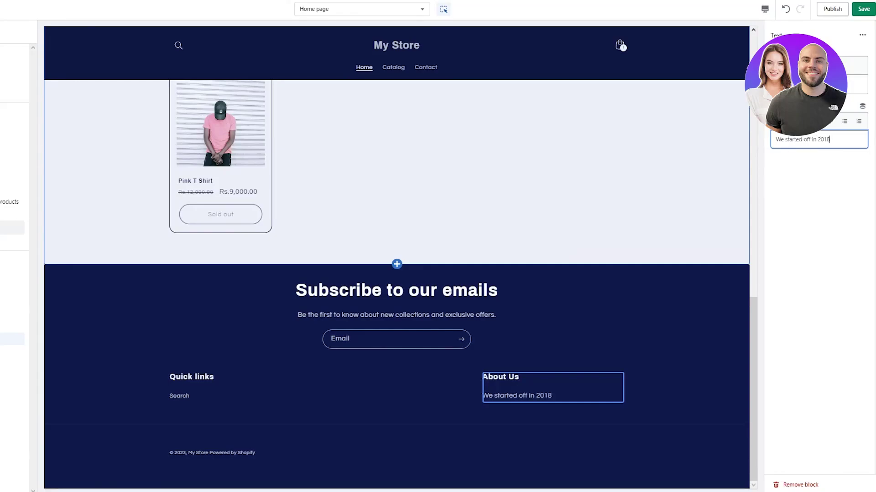
click(828, 216)
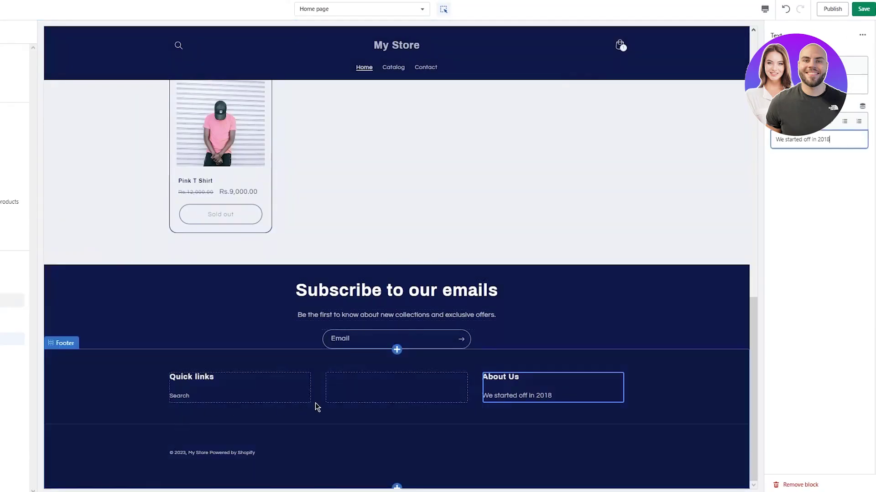
click(56, 354)
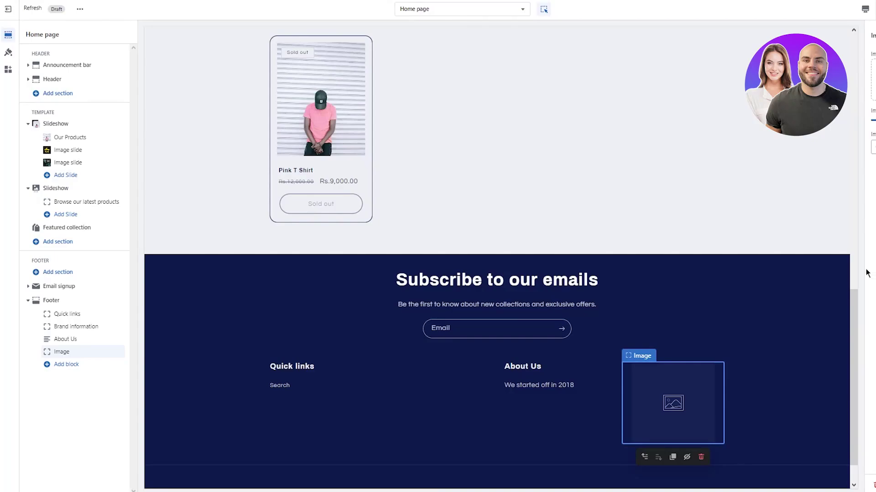
scroll(557, 297, down, 1)
Open the help article on app blocks through the learn-more link among the footer's block choices and look through it
click(65, 364)
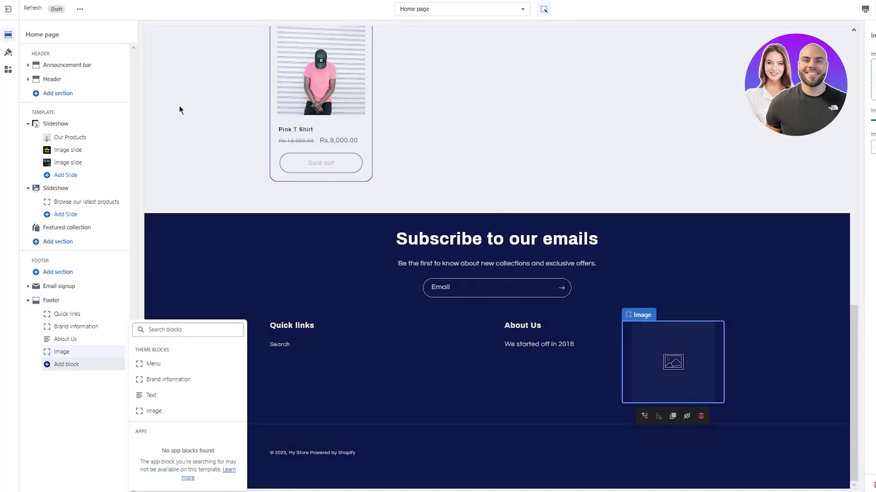
click(231, 474)
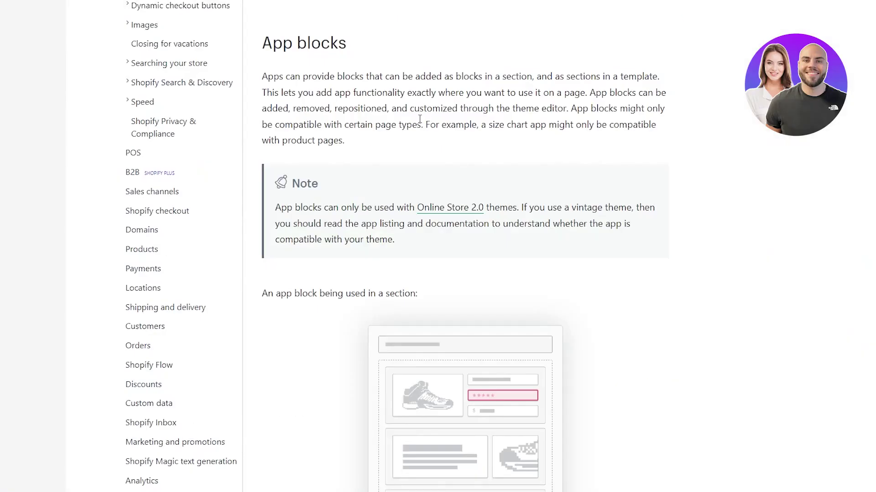
scroll(419, 119, up, 15)
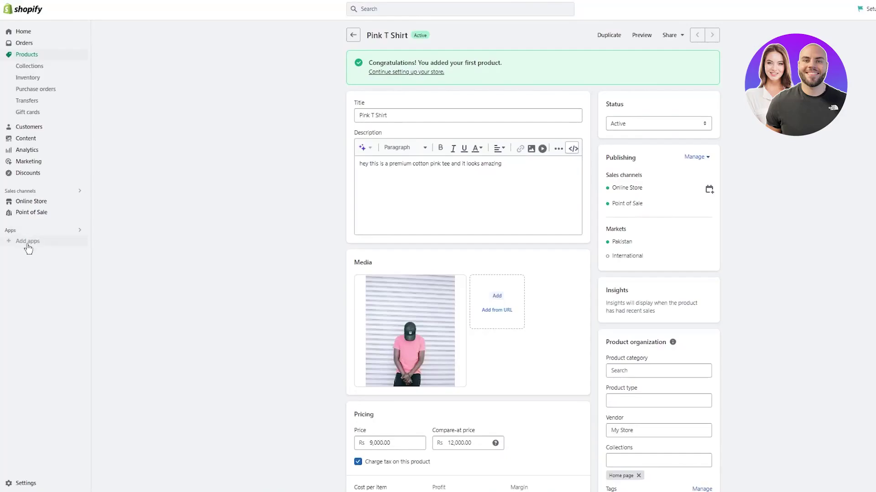
Go from the store admin's app suggestions to the Shopify App Store and search it for "calm"
click(28, 243)
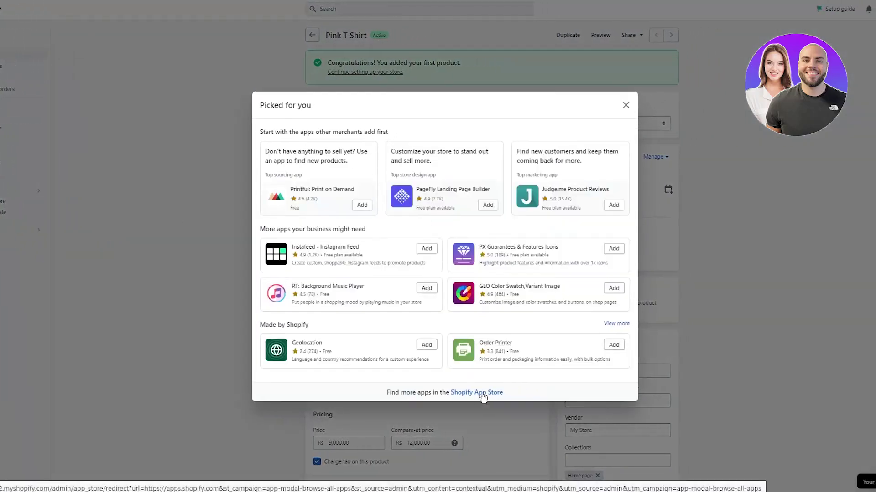
click(482, 394)
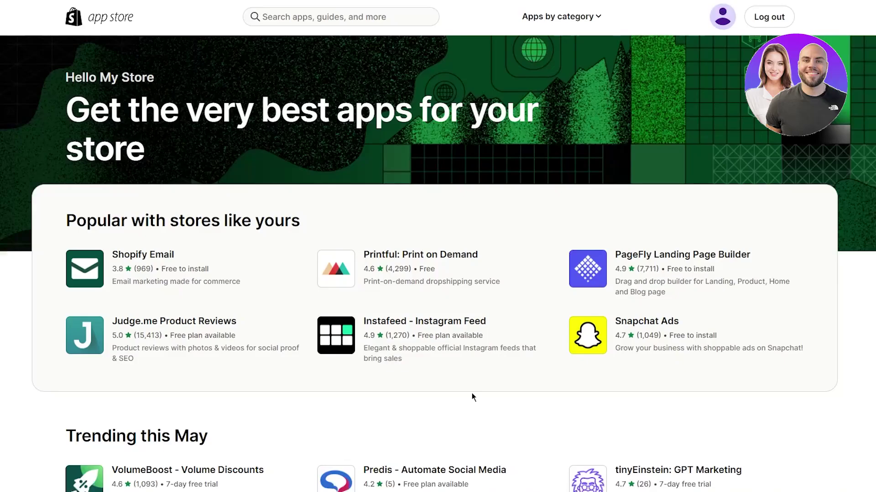
click(278, 21)
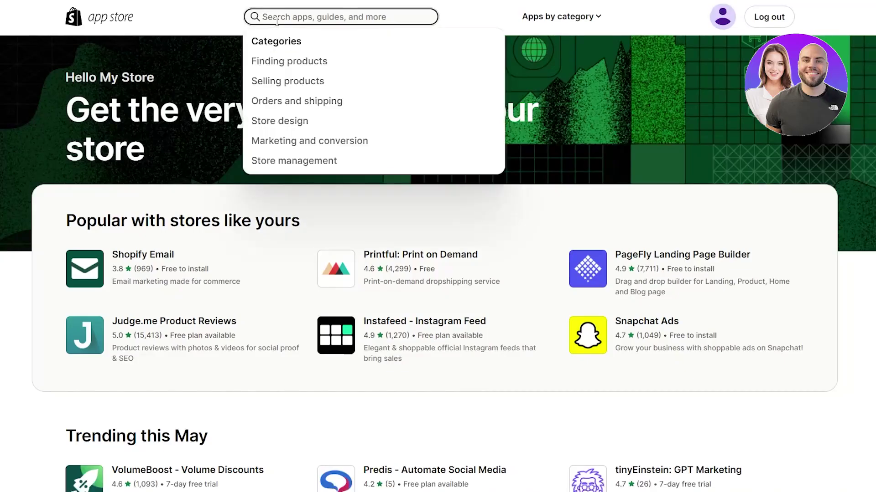
text(calm)
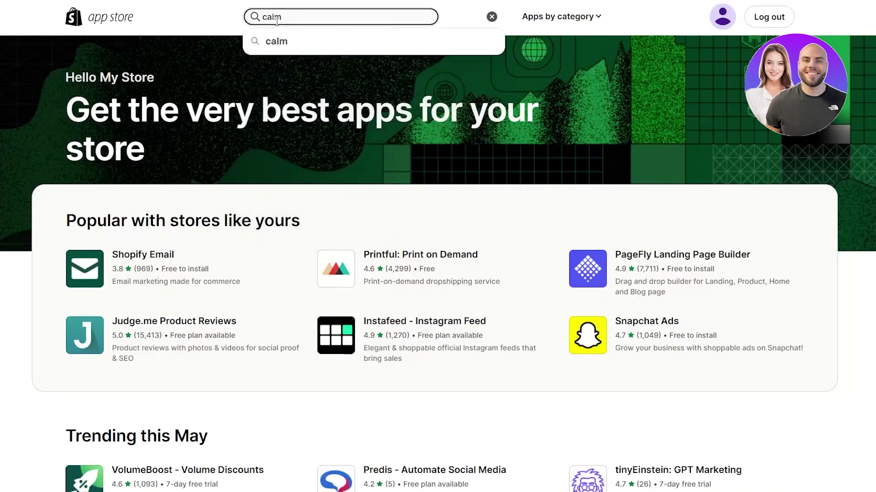
key(Return)
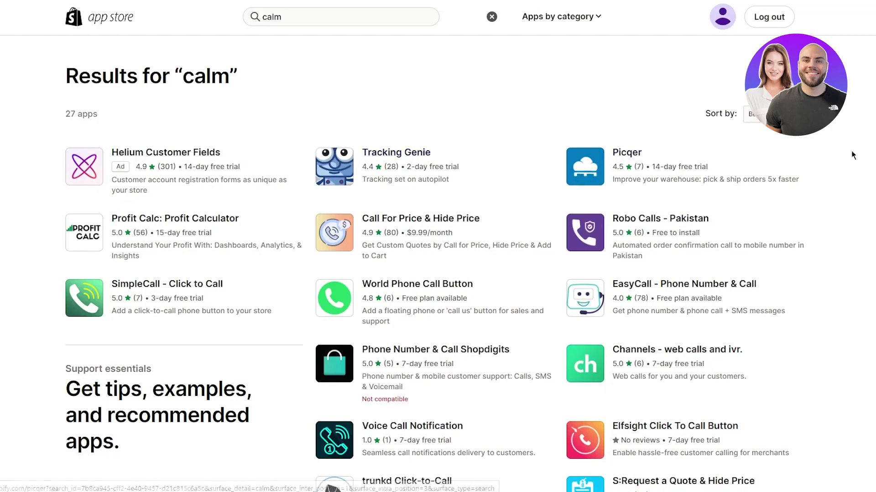
scroll(851, 151, down, 10)
scroll(492, 62, up, 10)
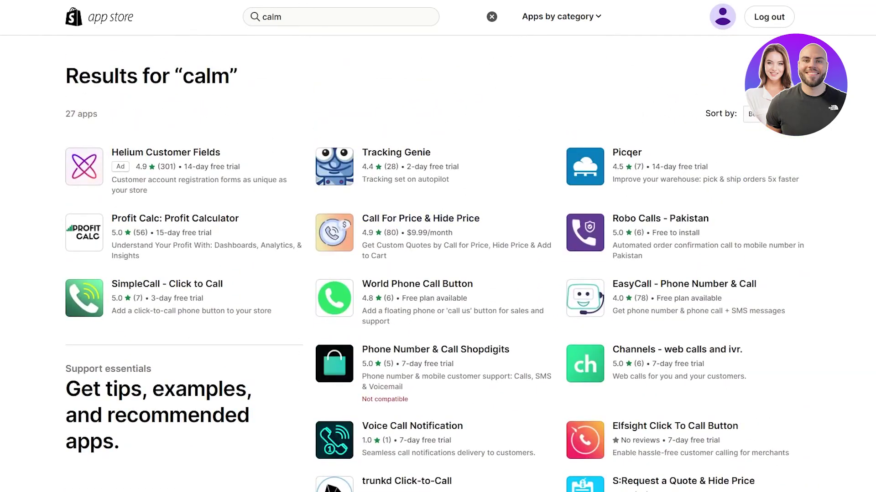
Search the web for "calm app shopify"
key(ctrl+l)
text(calm )
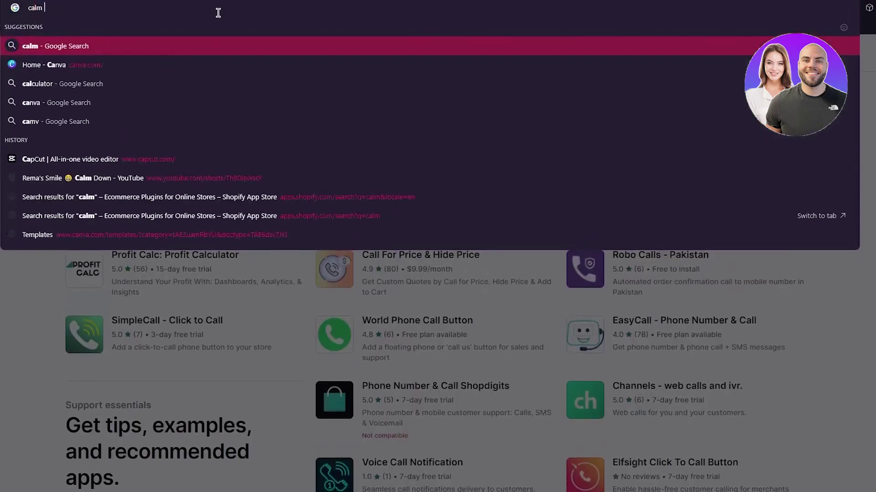
text(app sh)
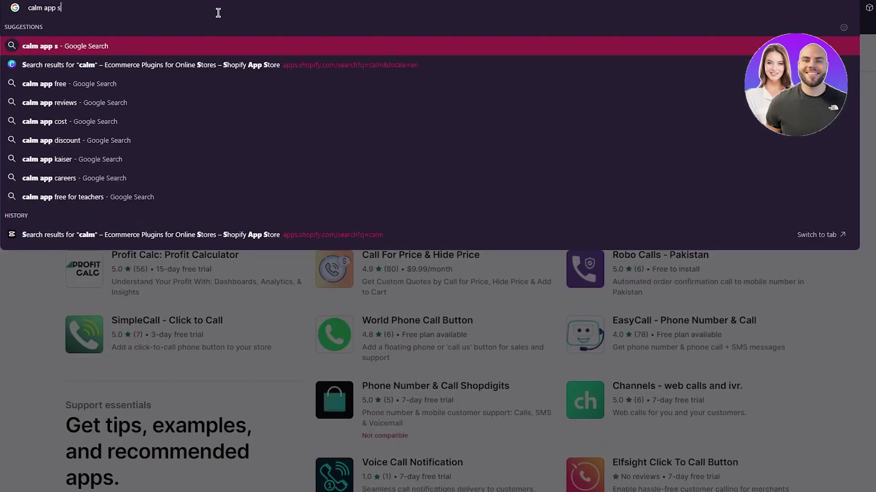
text(opify)
key(Return)
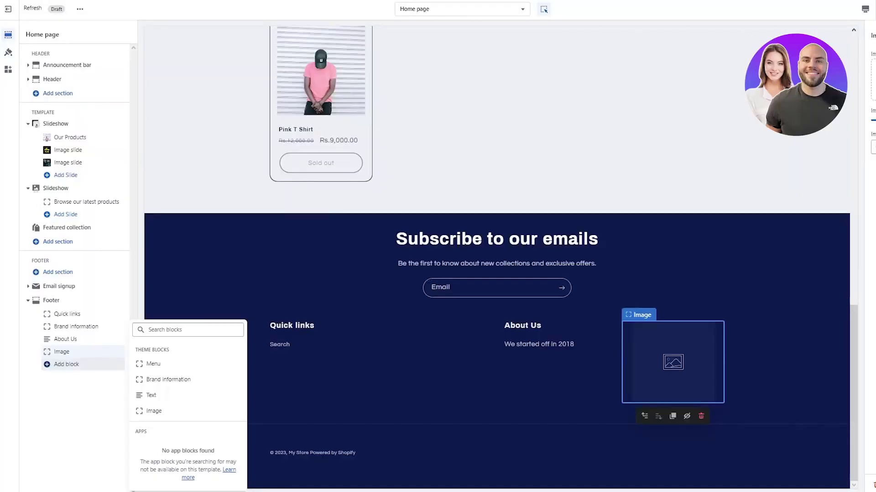
Save the theme changes and open the Product information section's settings in the Default product template
scroll(422, 285, up, 15)
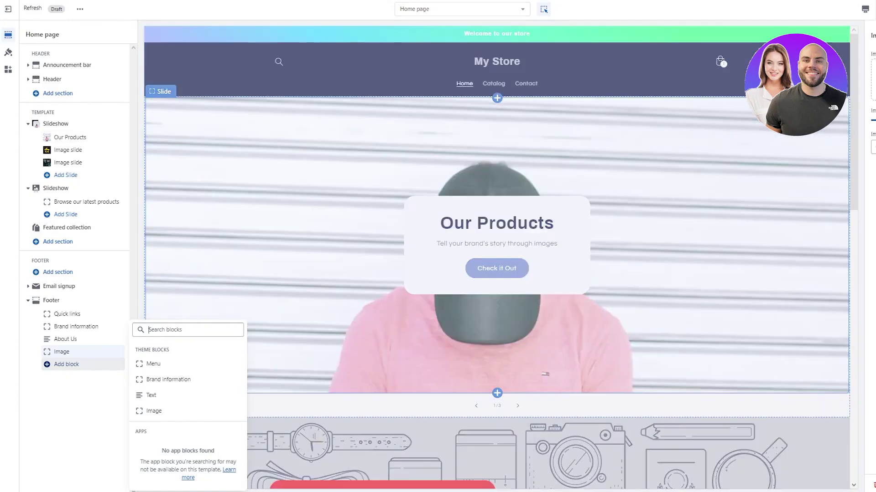
click(864, 9)
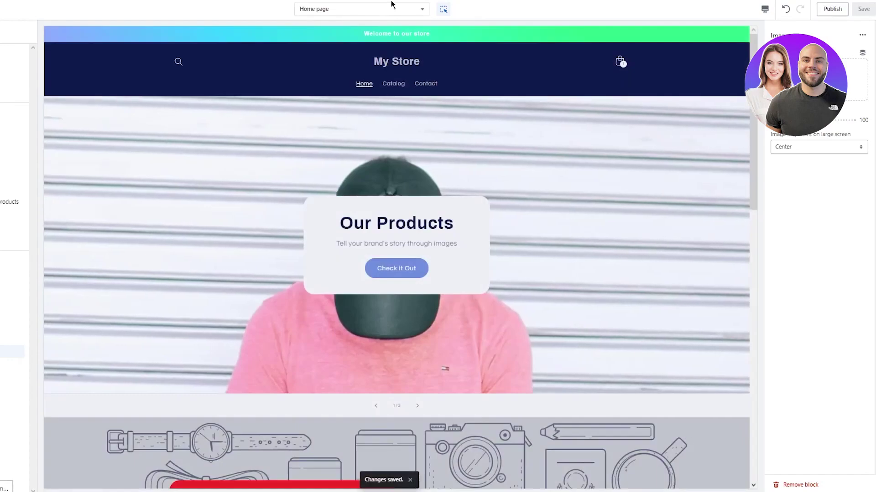
click(392, 9)
click(350, 67)
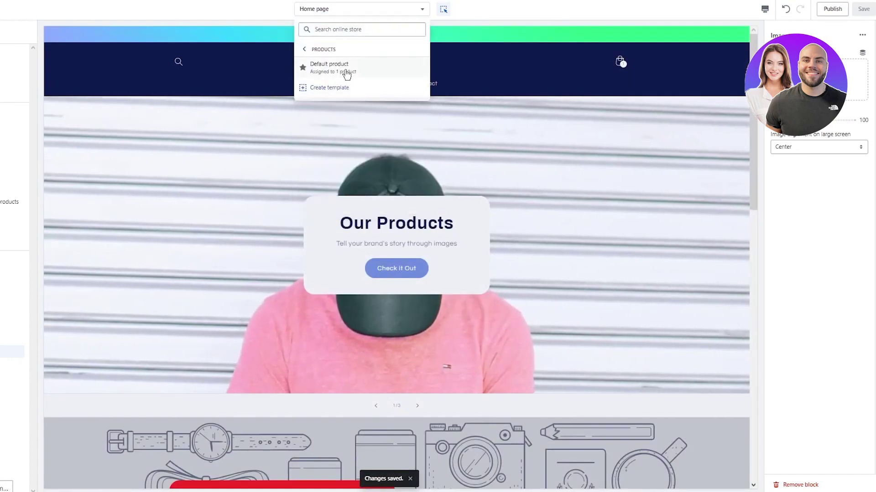
click(348, 74)
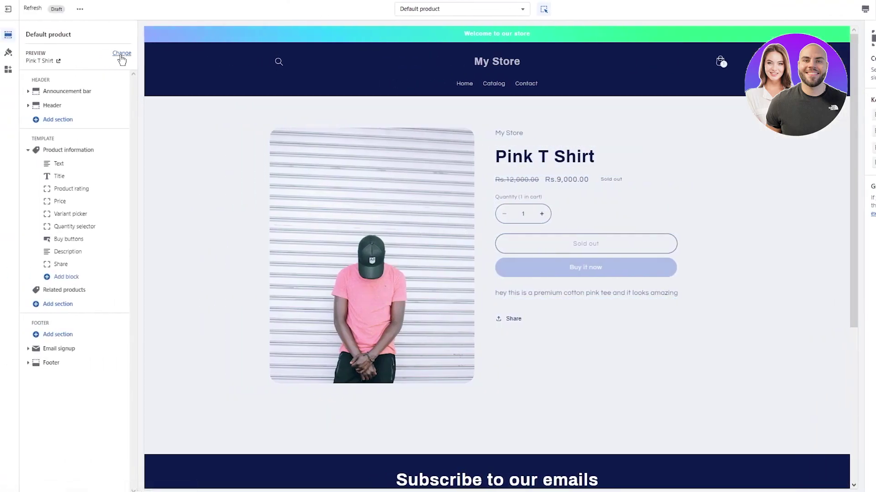
click(121, 54)
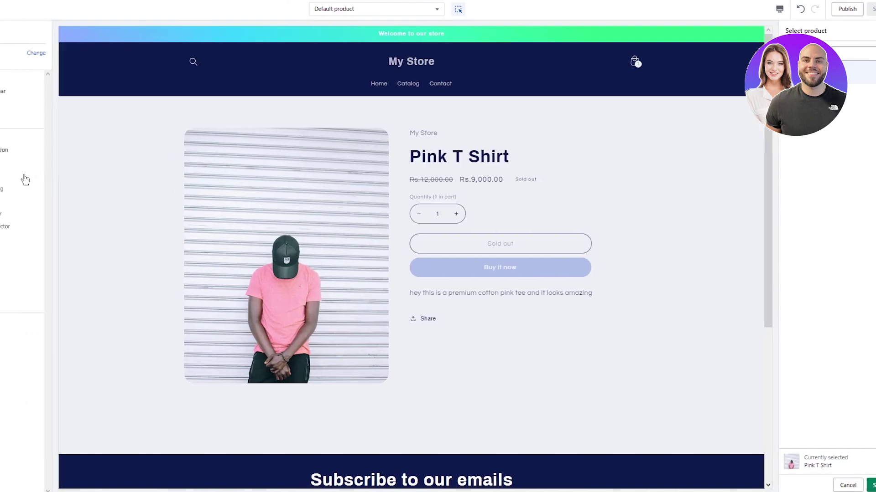
click(55, 153)
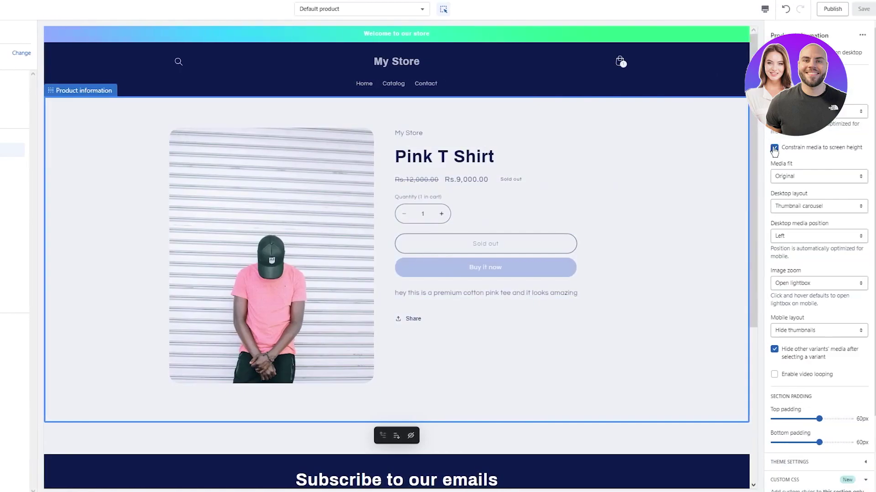
Try the product page with Constrain media to screen height disabled and enable the option again
click(774, 147)
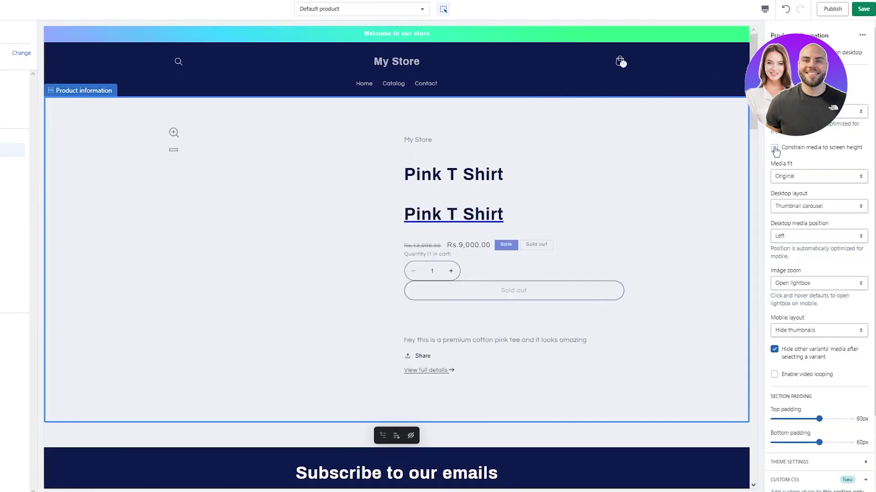
click(775, 148)
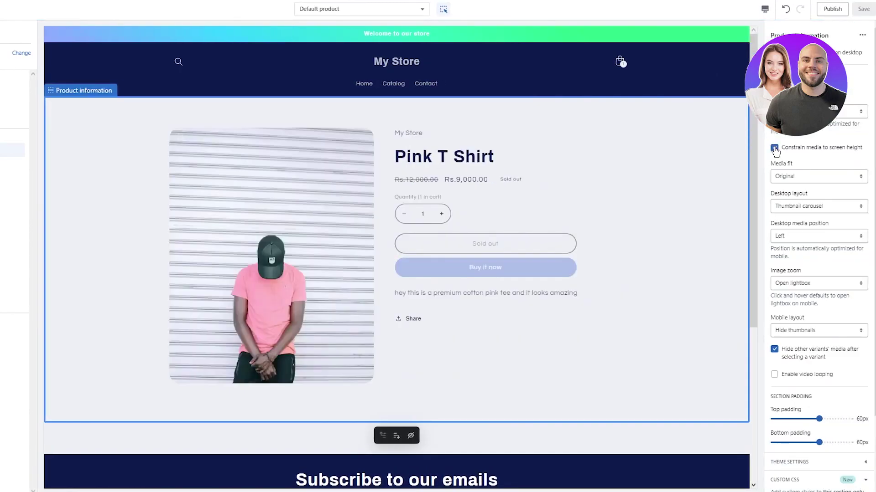
click(774, 148)
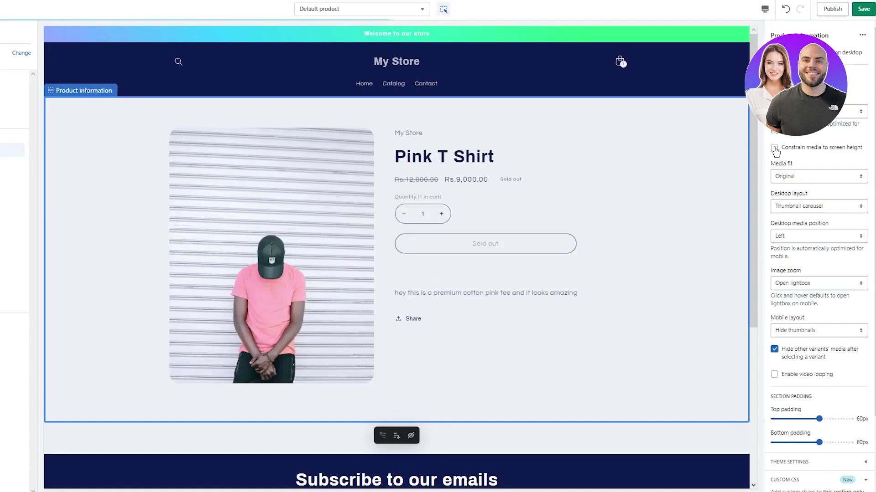
click(774, 148)
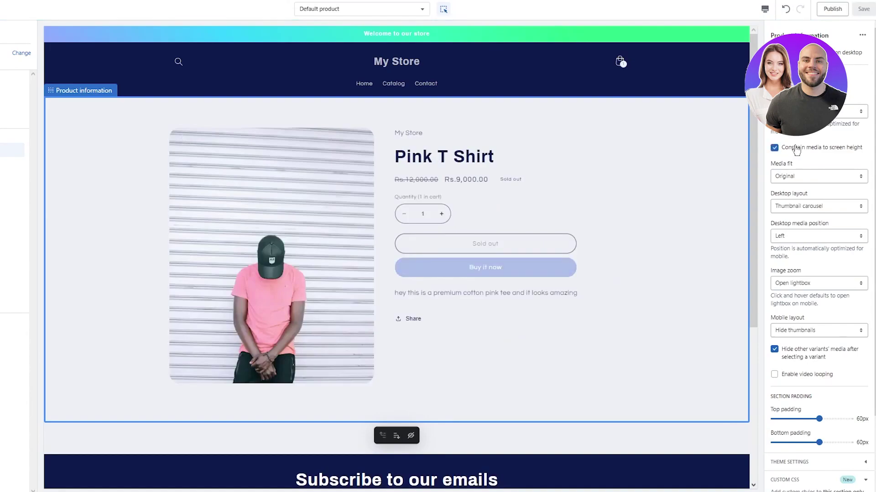
Set the Product information section's desktop layout to Stacked after trying 2 columns and Thumbnail carousel
click(802, 207)
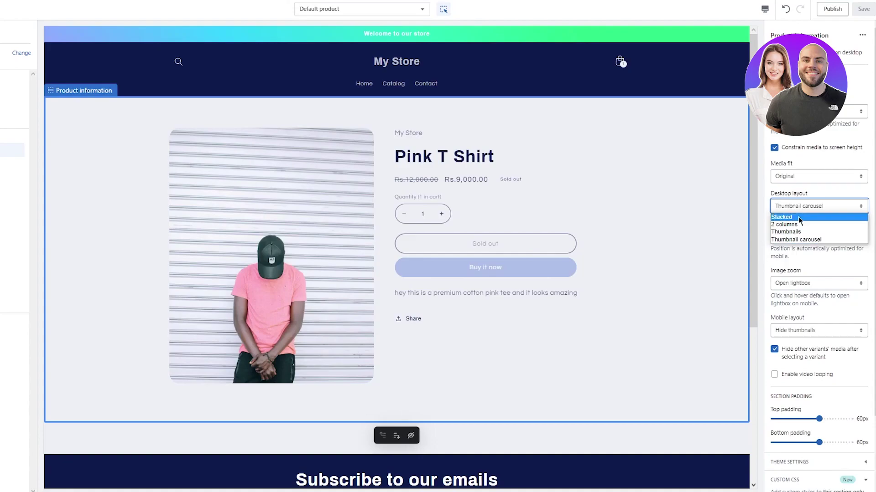
click(794, 223)
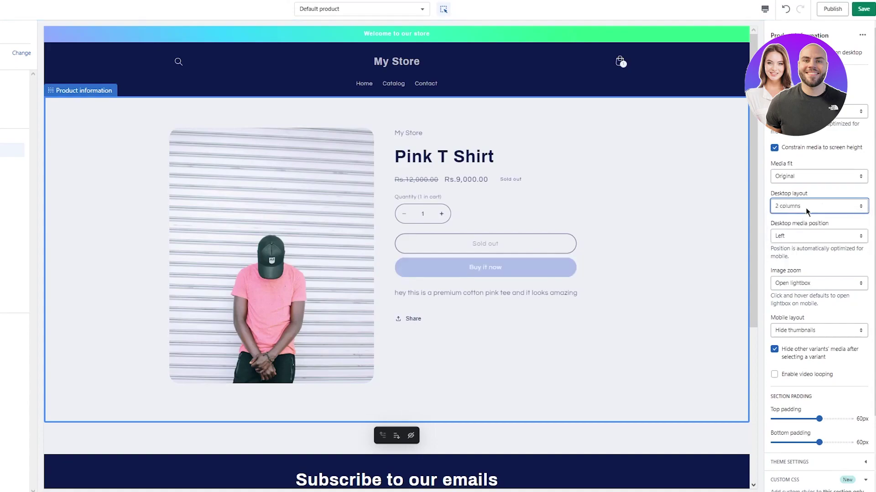
click(805, 207)
click(801, 237)
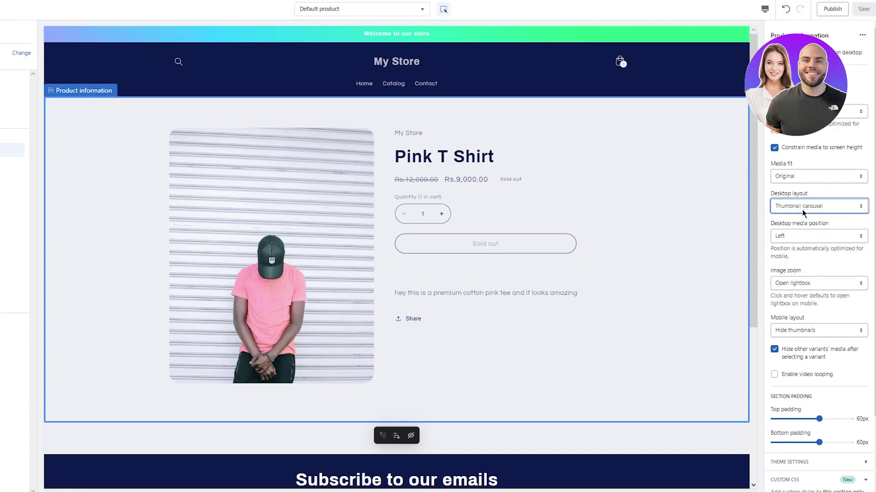
click(802, 210)
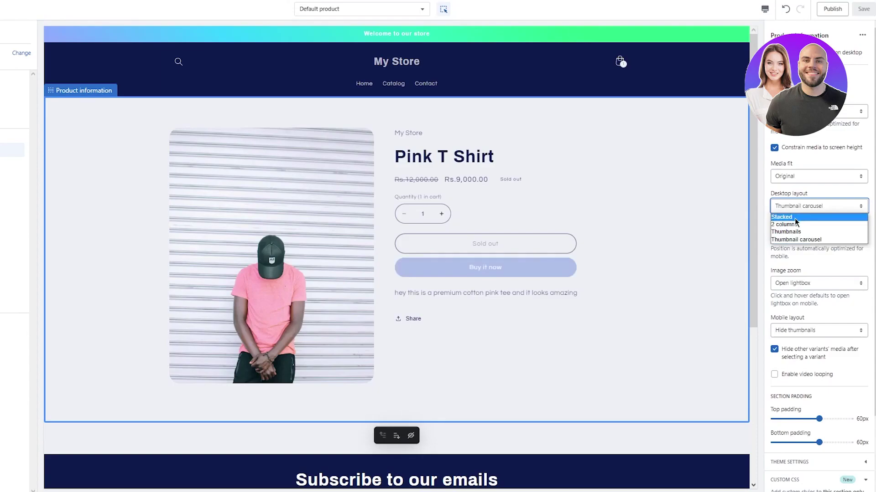
click(794, 218)
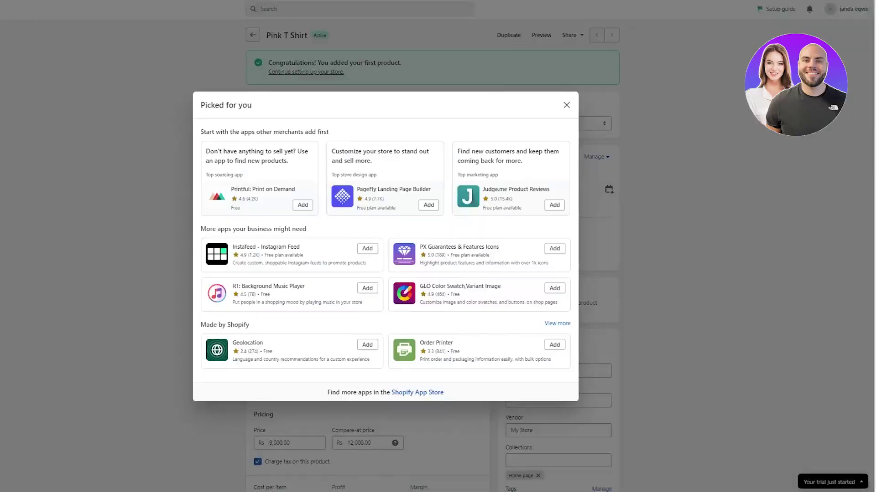
Dismiss the app suggestions and add the "Purple Modern New Series" headphone poster to the Pink T Shirt's media
click(108, 109)
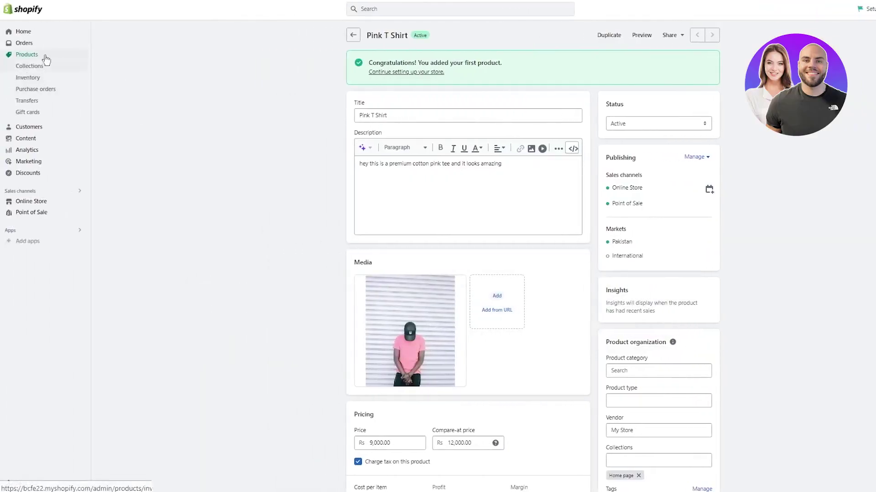
click(495, 287)
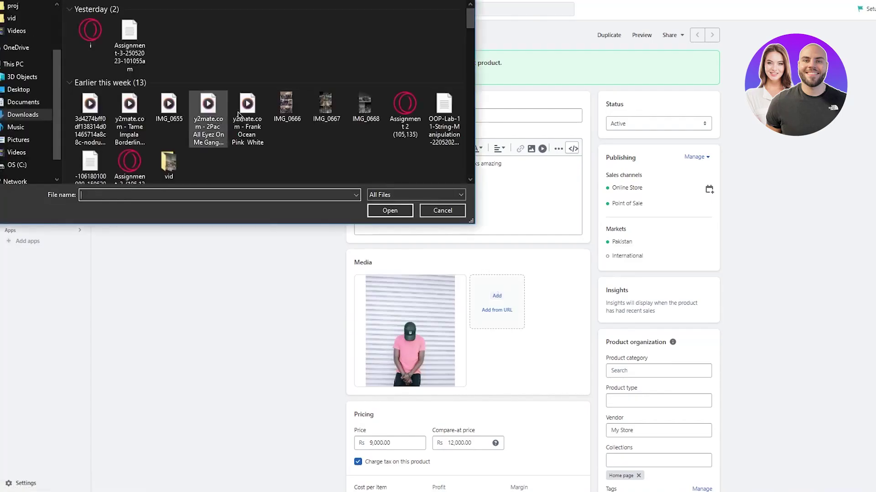
scroll(273, 123, down, 1)
scroll(273, 124, down, 6)
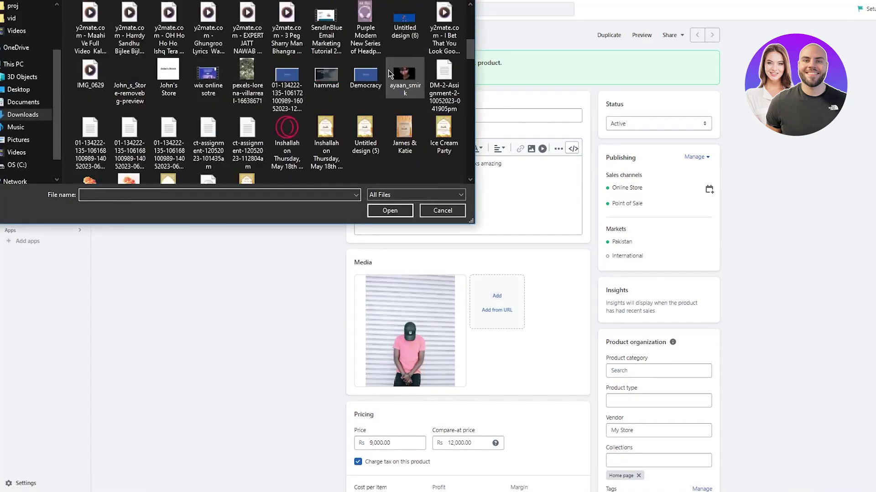
double_click(401, 77)
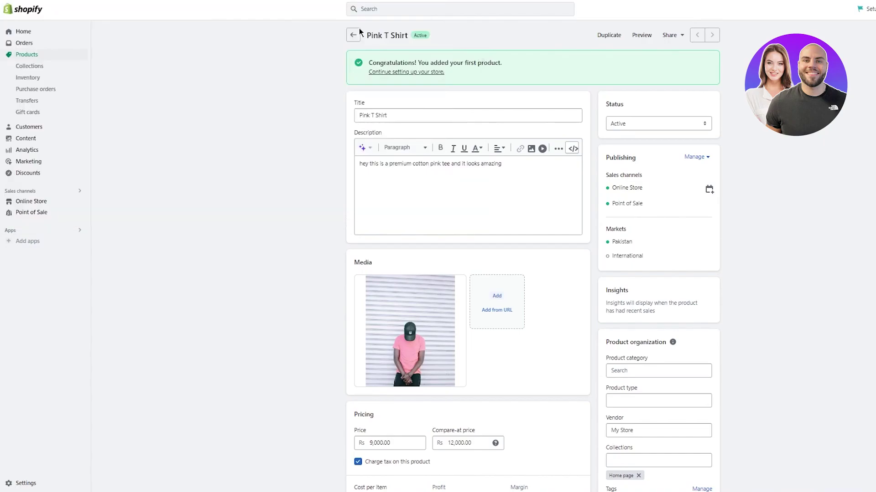
Add the round yellow John's Shack logo file as another image in the Pink T Shirt's media
click(561, 296)
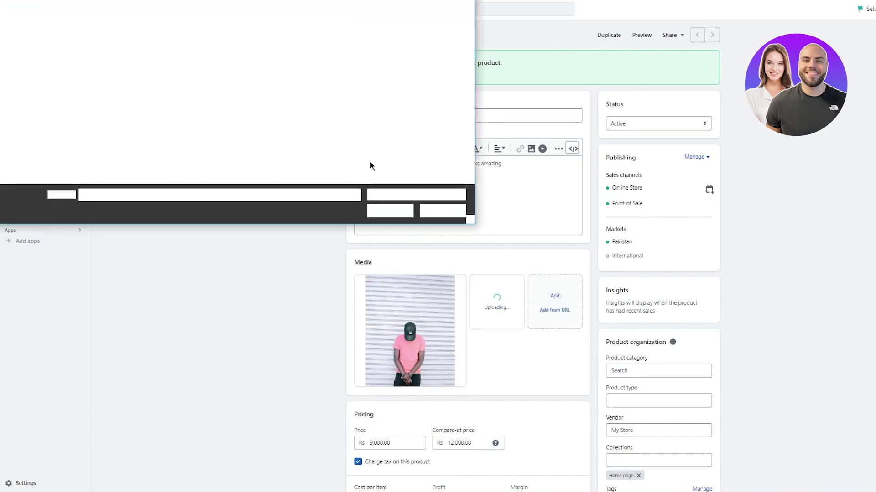
scroll(348, 91, down, 5)
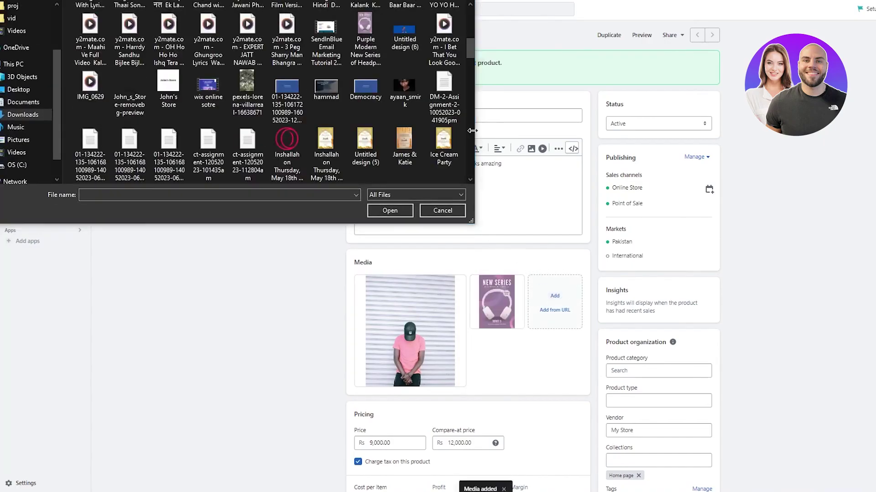
scroll(240, 94, down, 5)
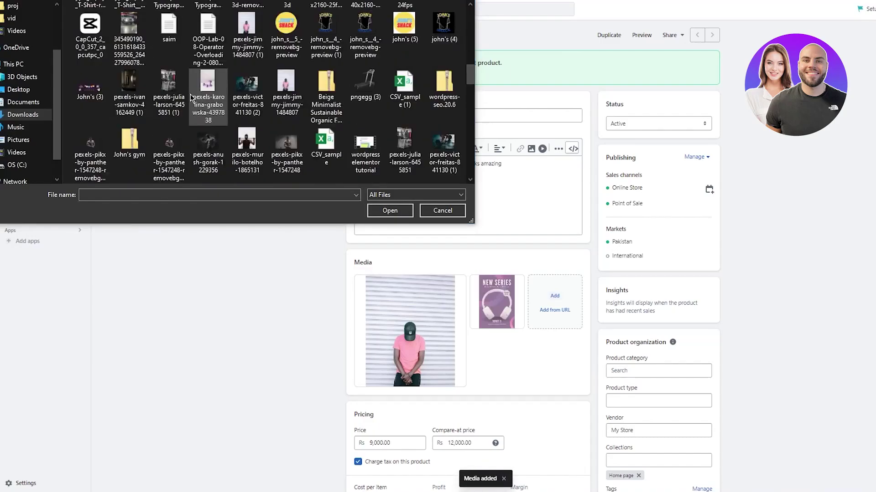
double_click(286, 27)
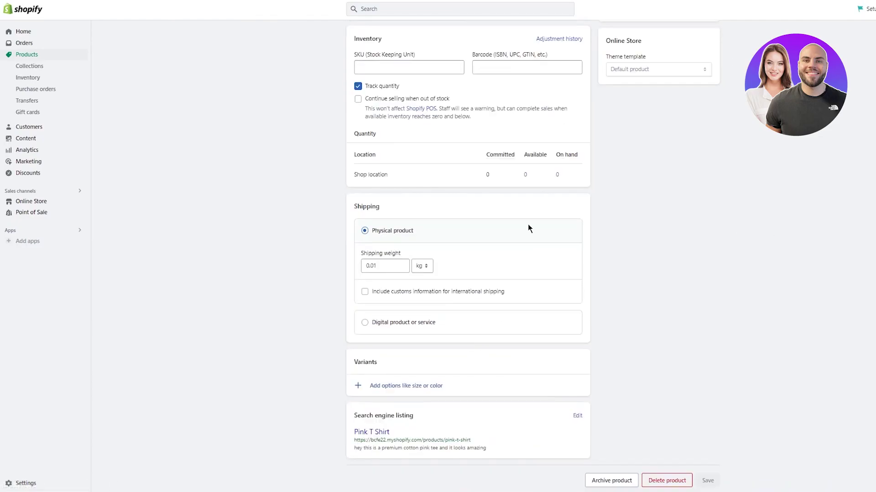
scroll(499, 236, up, 11)
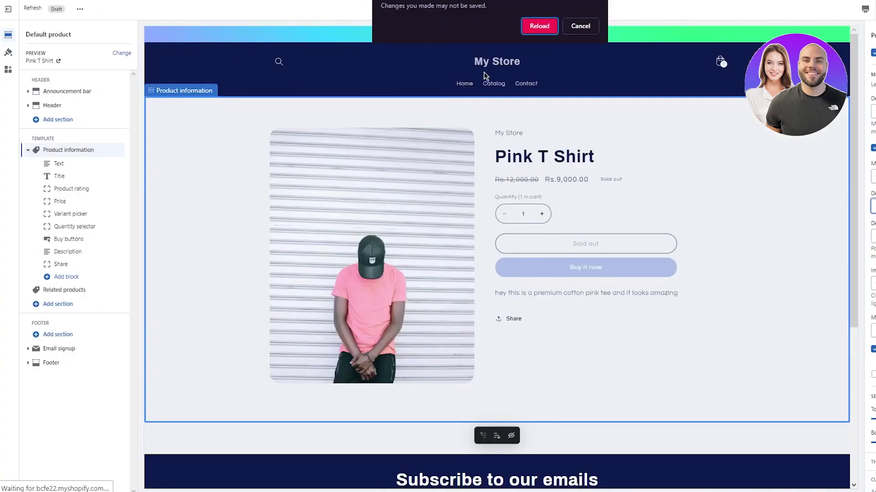
Reload the theme editor's default product template and review the Pink T Shirt's images in the preview
click(581, 26)
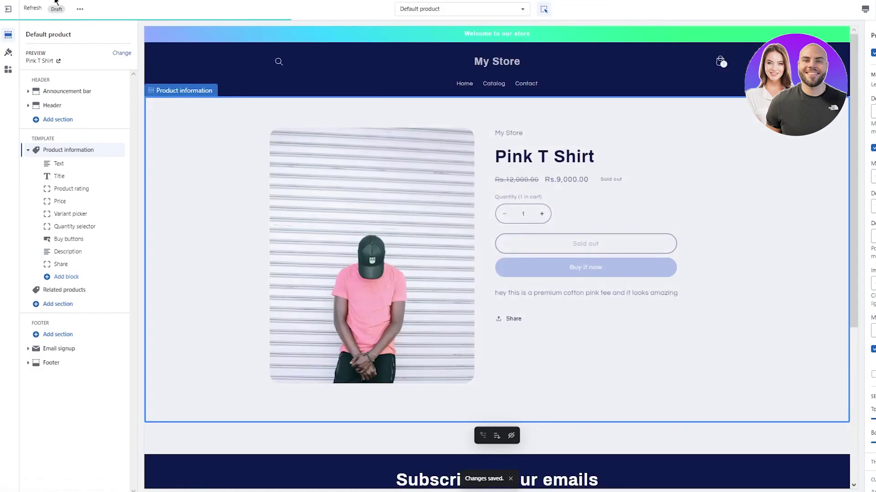
key(F5)
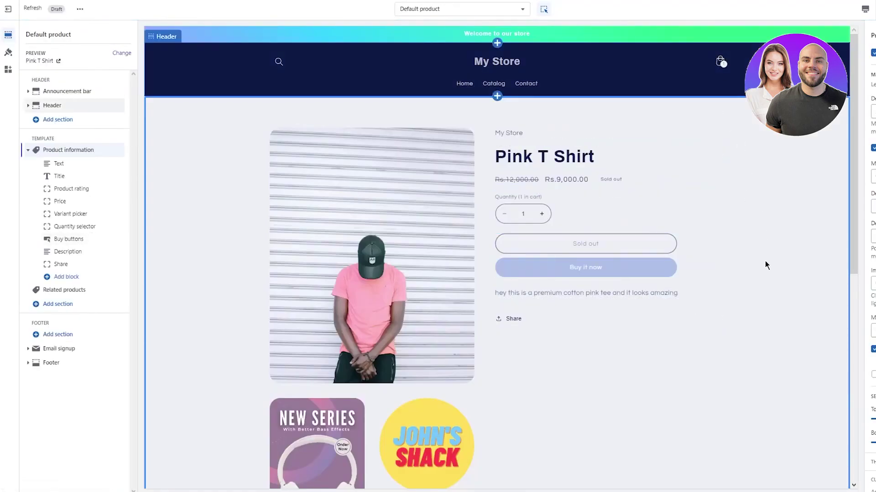
scroll(764, 264, down, 5)
scroll(406, 215, up, 3)
scroll(411, 191, up, 2)
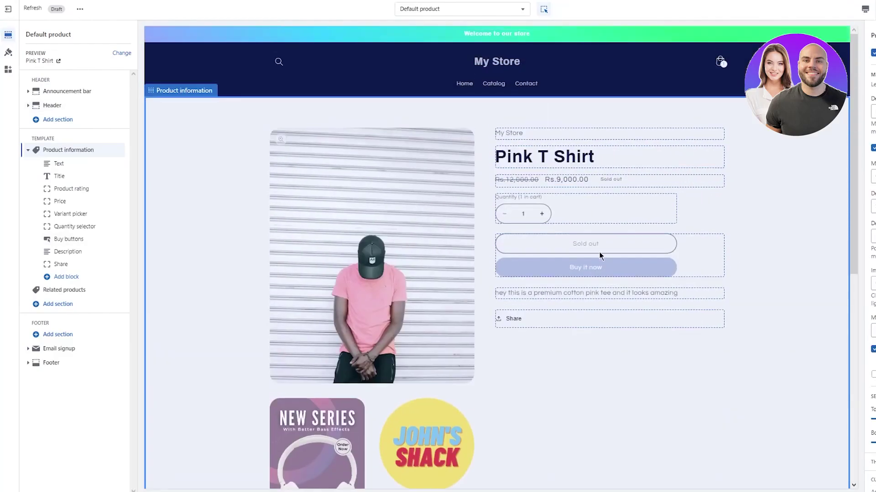
Try the 2 columns and Thumbnails desktop layouts for the product information media
click(819, 176)
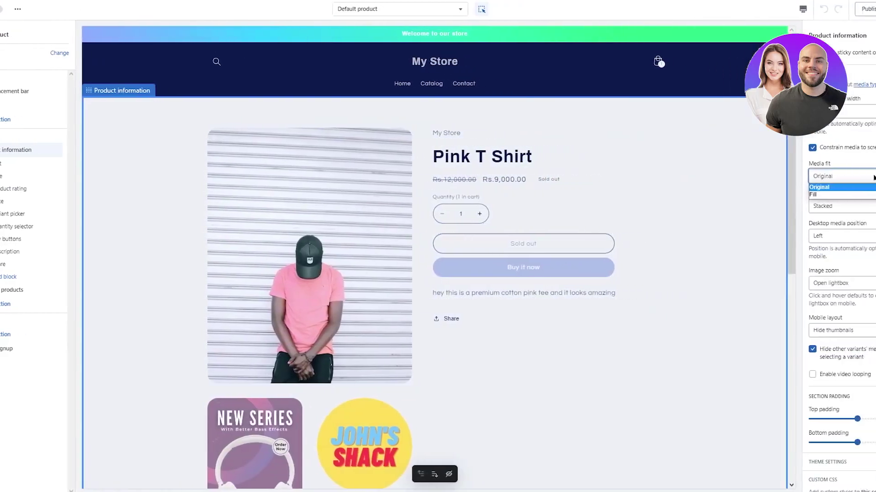
click(802, 183)
click(831, 203)
click(795, 224)
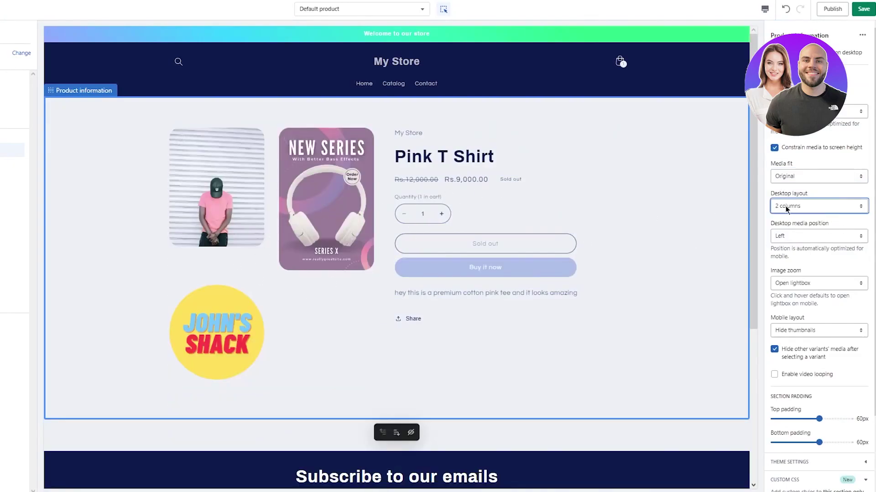
click(827, 200)
click(811, 219)
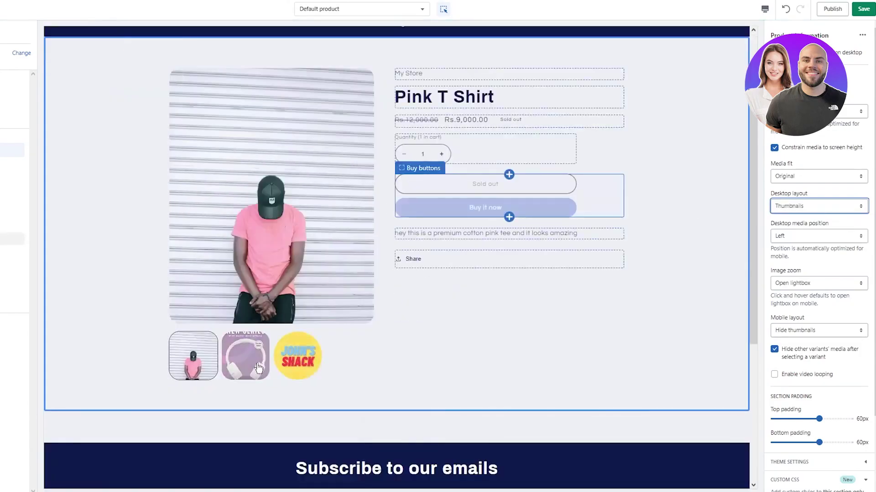
Set the product information's desktop layout to Thumbnail carousel and its image zoom to Click and hover
click(790, 206)
click(795, 239)
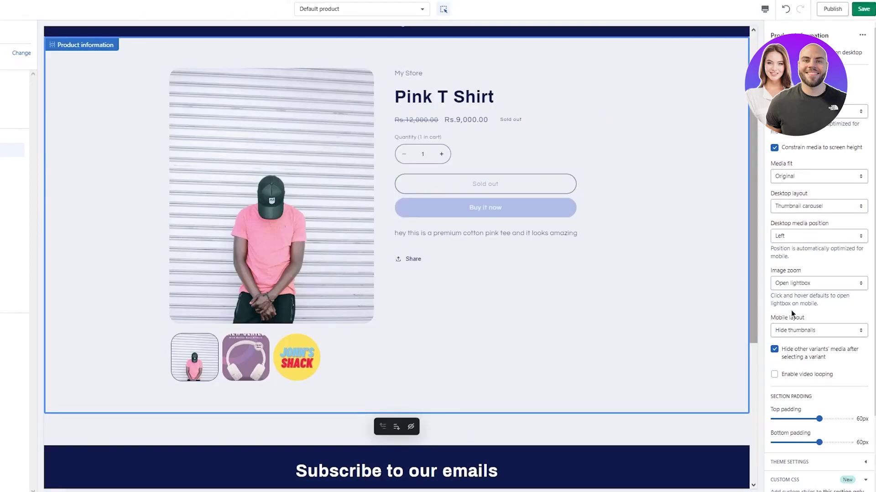
click(820, 285)
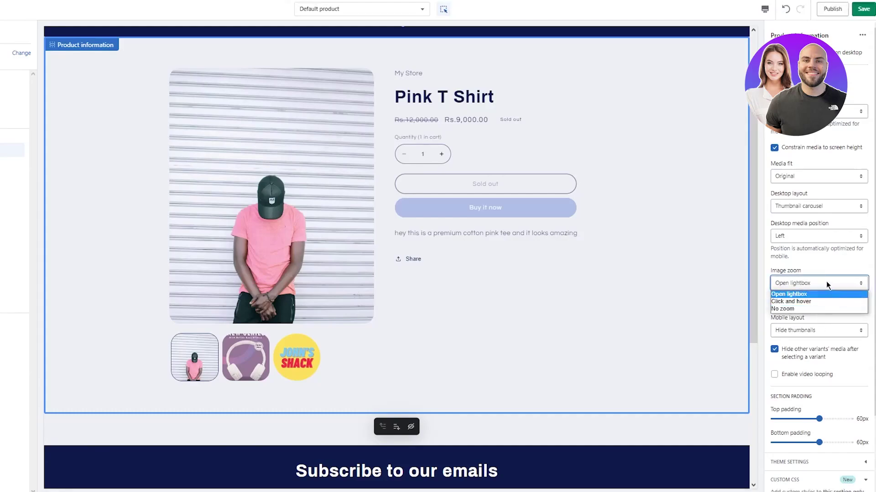
click(809, 302)
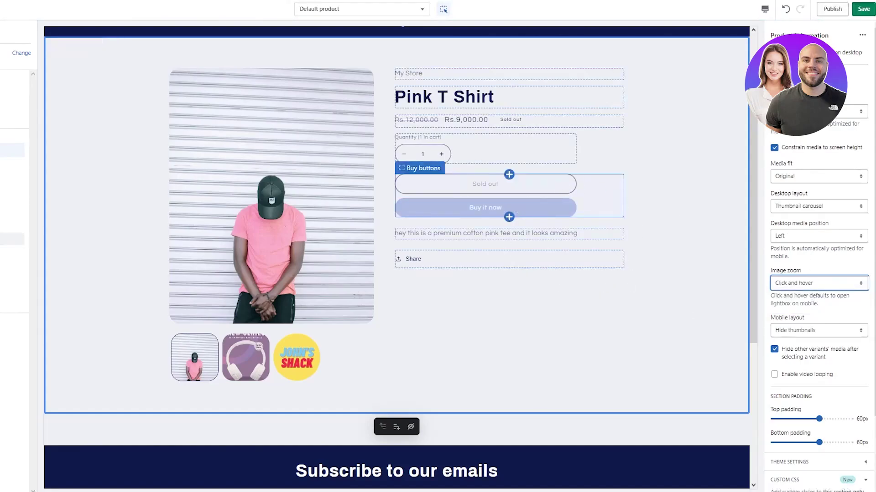
Set the product information's mobile layout to Show thumbnails
click(821, 330)
click(792, 351)
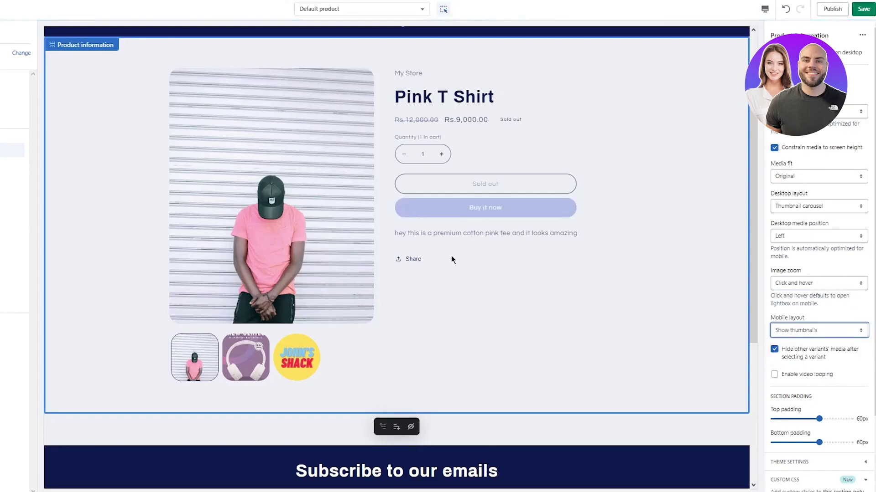
scroll(785, 318, down, 2)
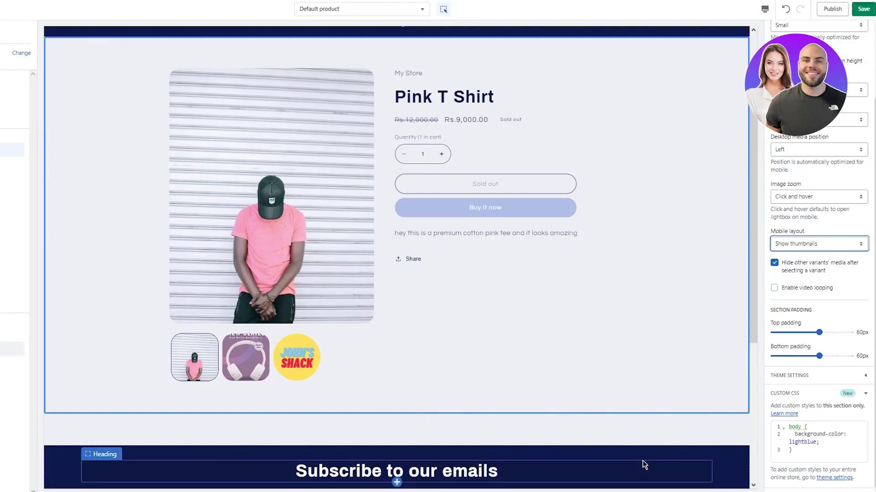
scroll(497, 322, down, 3)
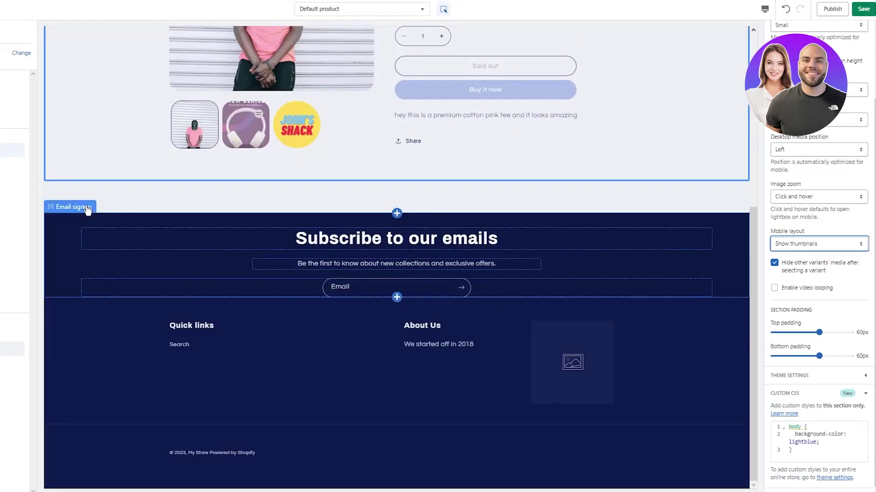
Add a Multicolumn section to the product template below Related products
scroll(61, 330, up, 3)
click(14, 304)
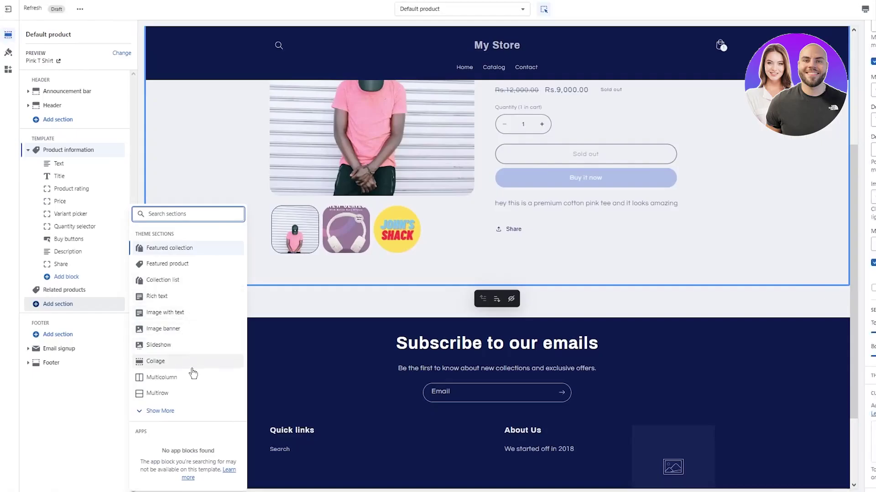
click(194, 377)
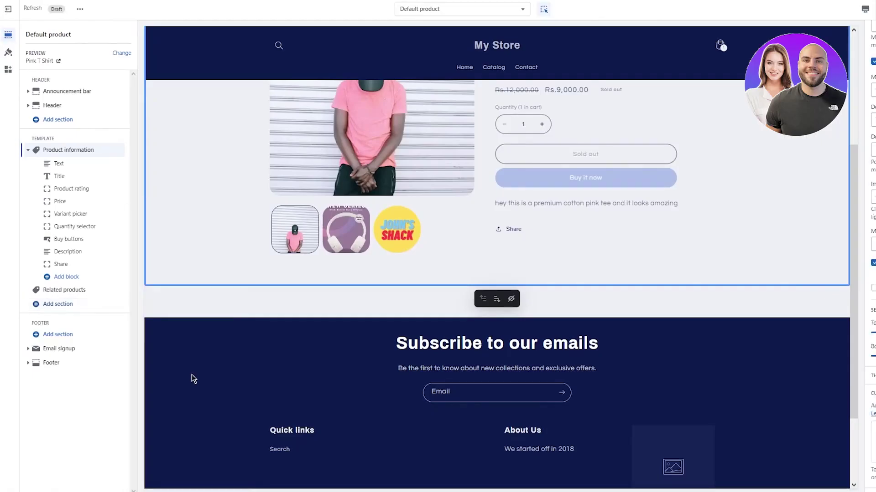
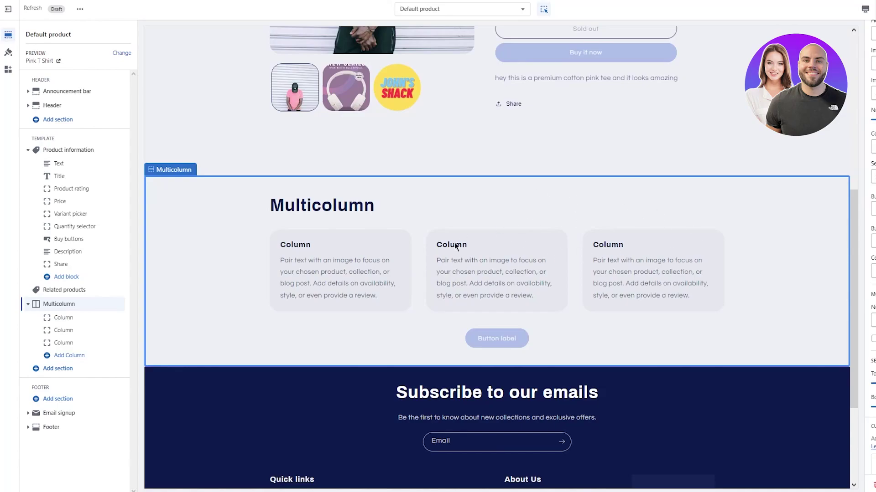
Open the settings of the Multicolumn section's first column and examine its description text
click(349, 274)
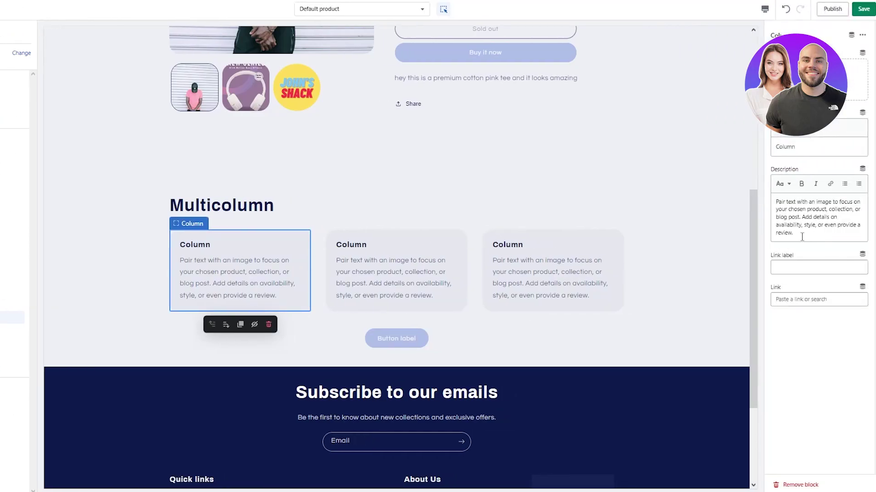
drag(802, 237, 762, 206)
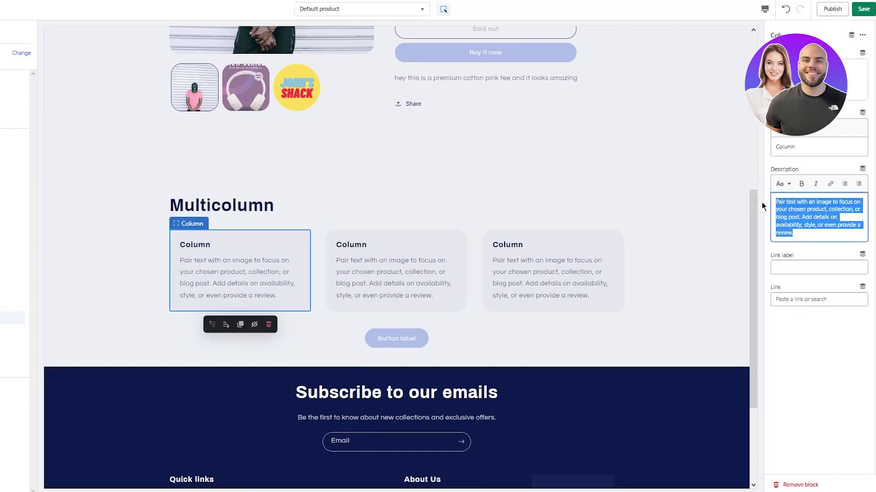
click(807, 360)
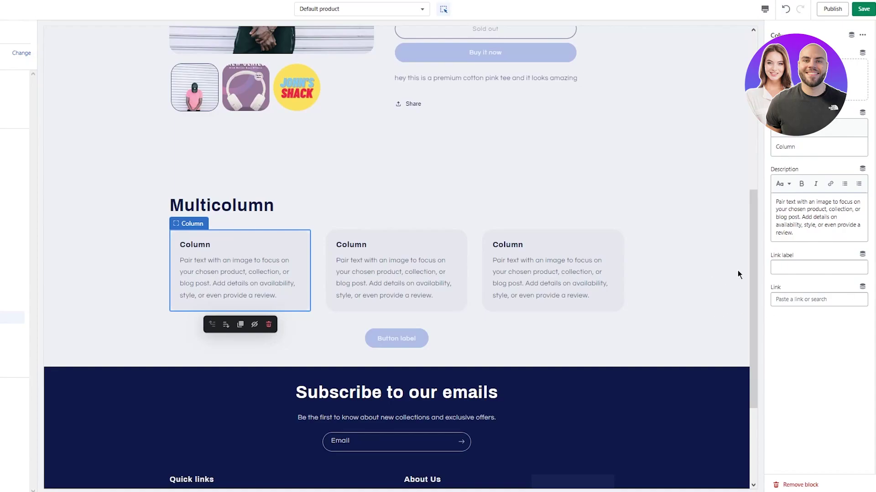
triple_click(803, 228)
click(794, 224)
drag(794, 228, 775, 201)
click(780, 210)
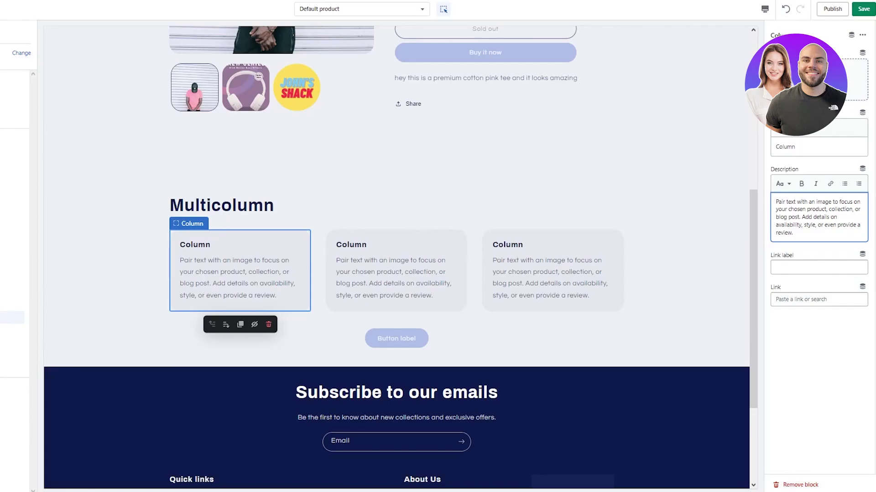
Set the first column's image to the black and yellow "Faith Over Fear" picture from the store library
click(819, 73)
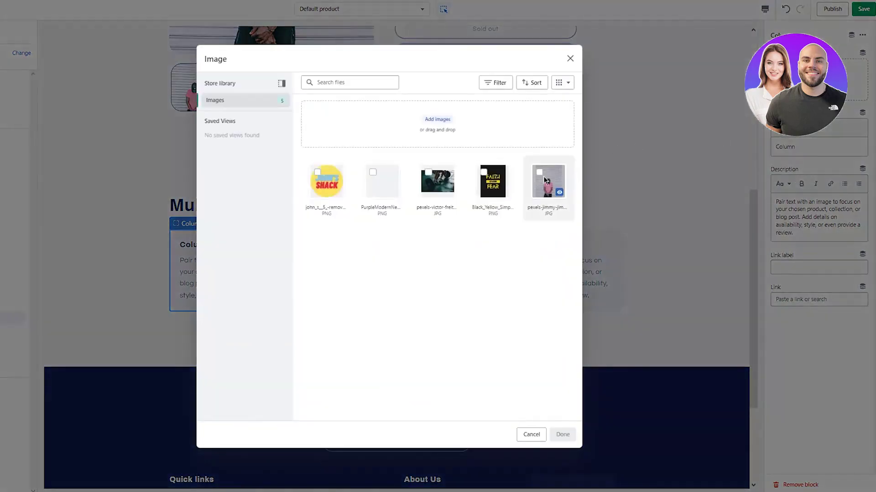
click(484, 172)
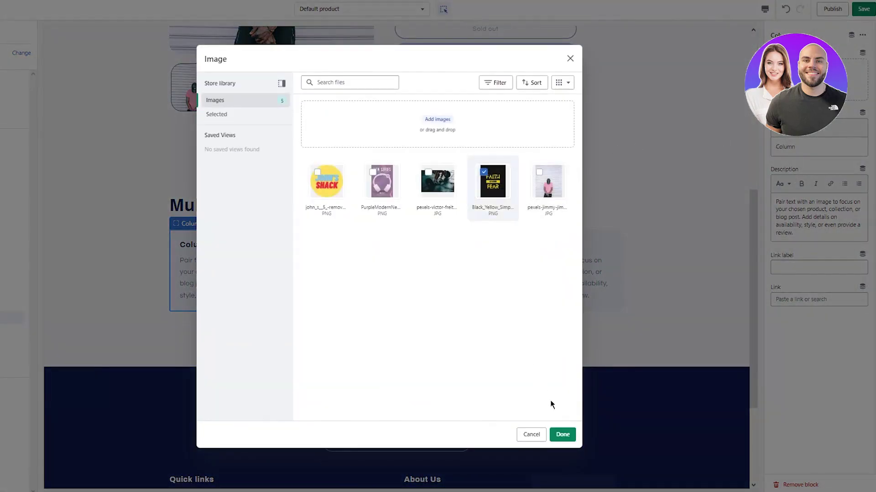
click(565, 436)
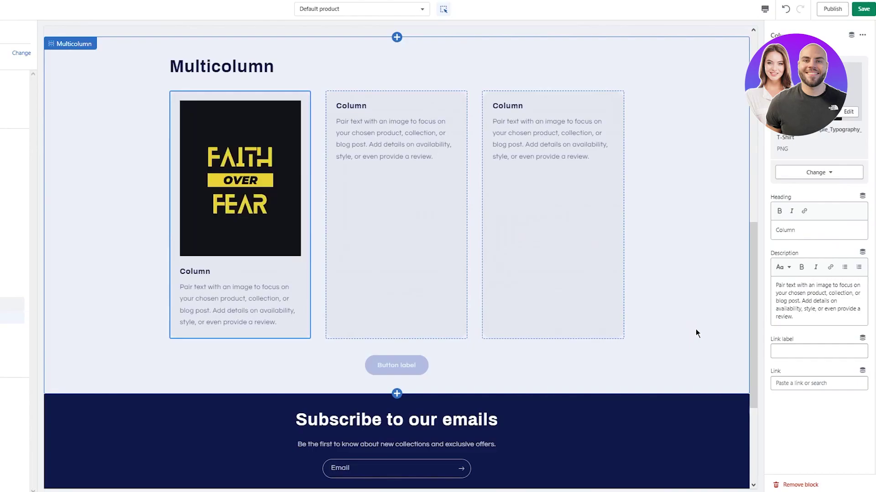
Set the second column's image to the store library photo of the man in the pink T-shirt
click(382, 208)
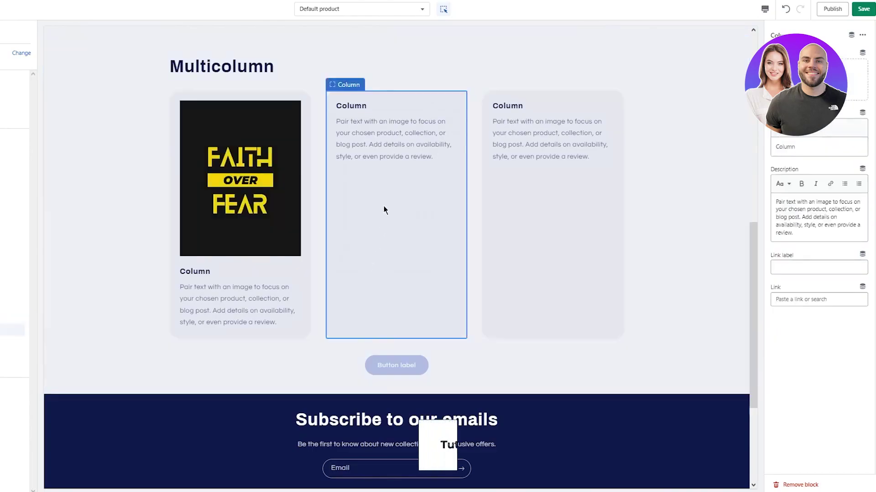
click(821, 79)
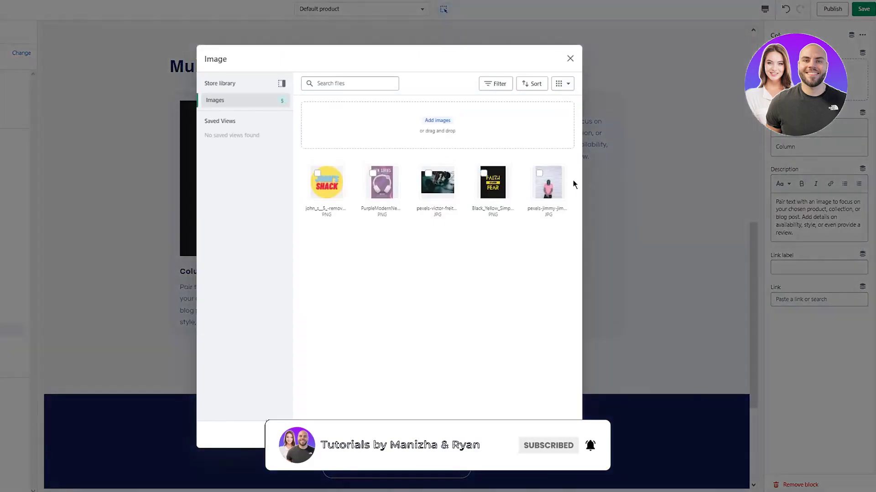
click(548, 183)
click(563, 435)
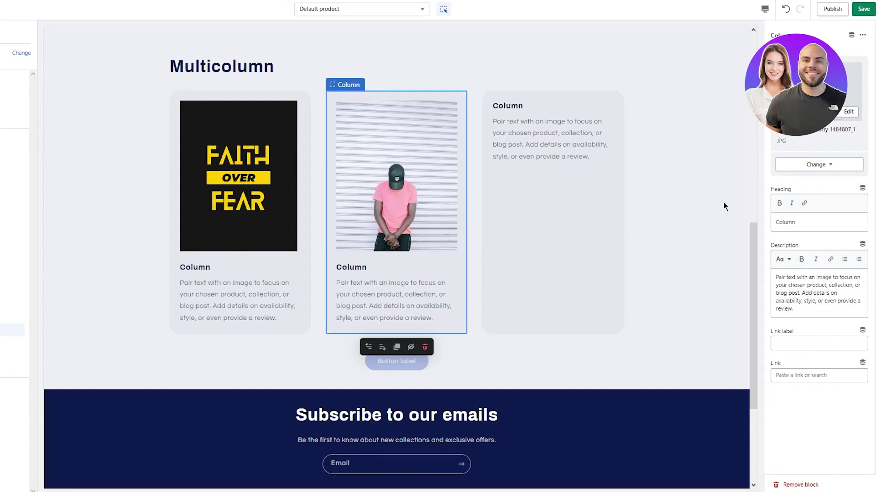
Set the third column's image to the purple "New Series" headphones picture from the store library
click(570, 204)
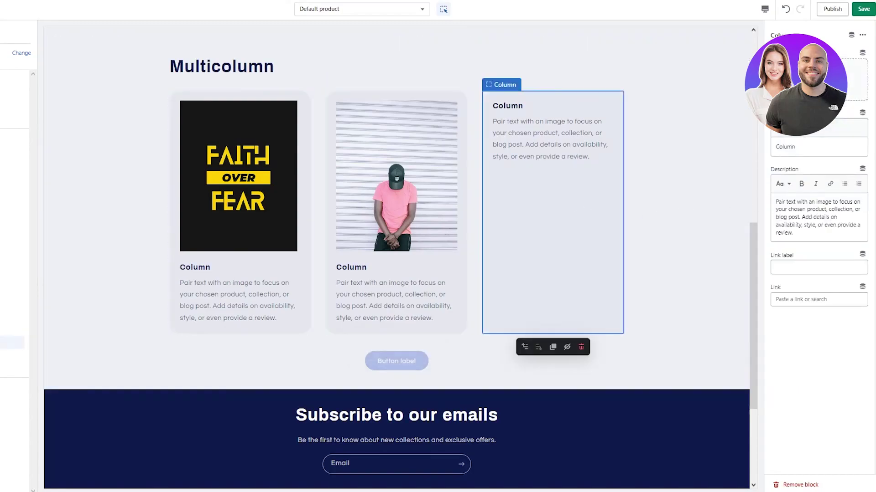
click(819, 75)
click(385, 183)
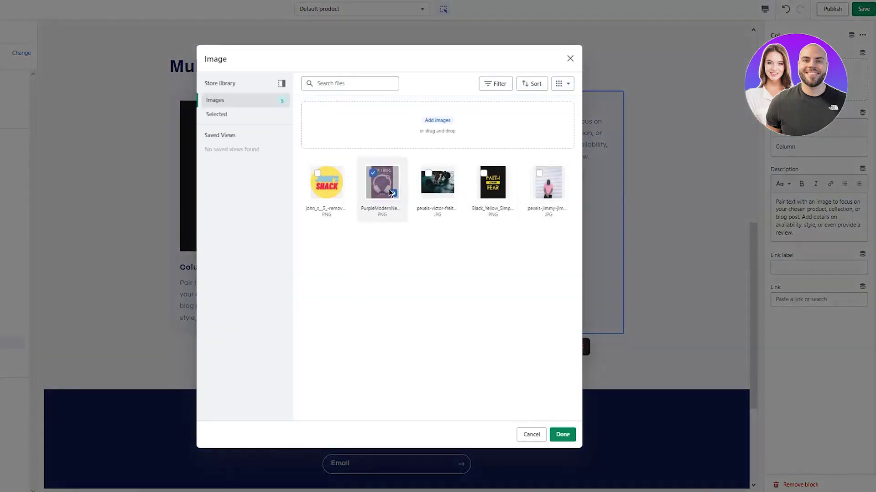
click(562, 434)
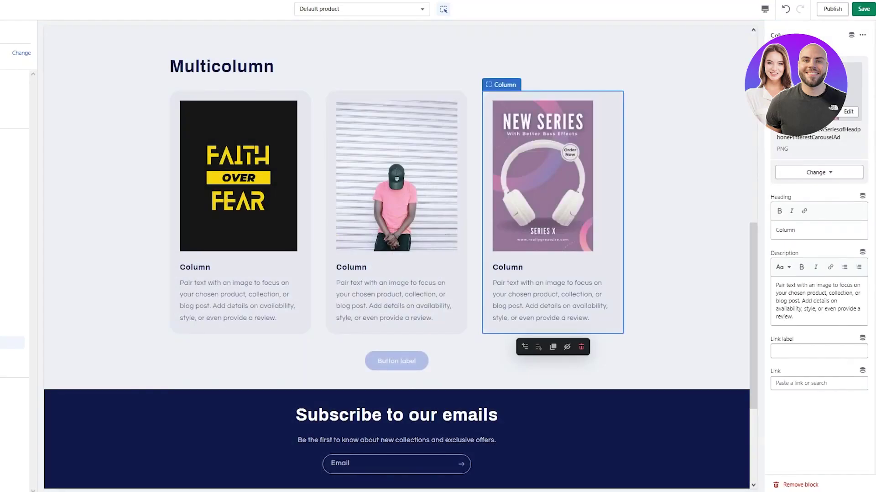
Review the whole Pink T Shirt page preview, from the header and product information to the Multicolumn section and footer
scroll(685, 250, down, 3)
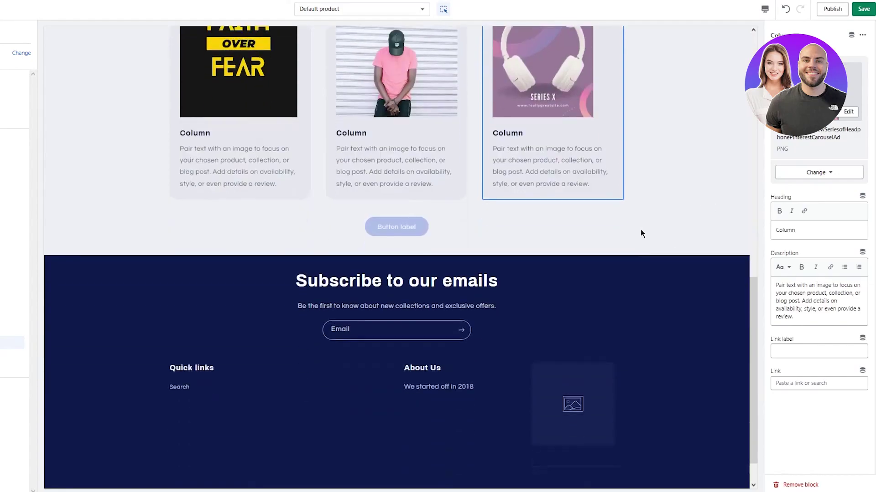
scroll(641, 228, up, 10)
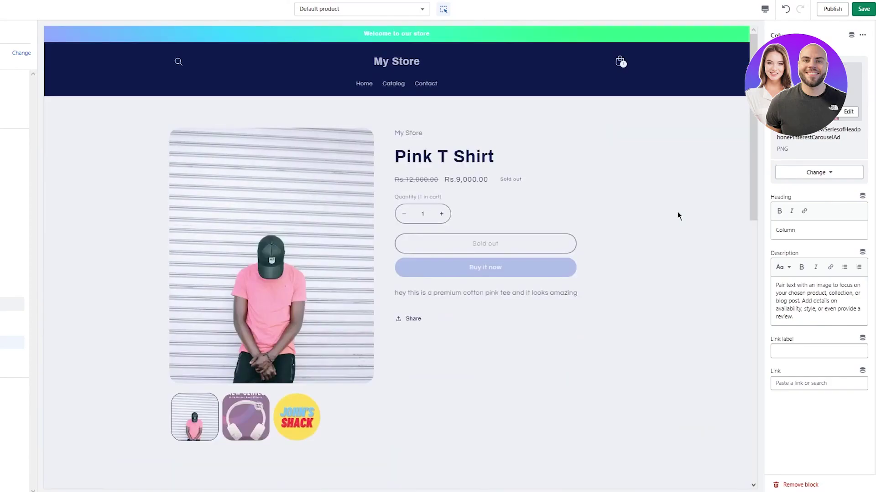
scroll(678, 212, down, 8)
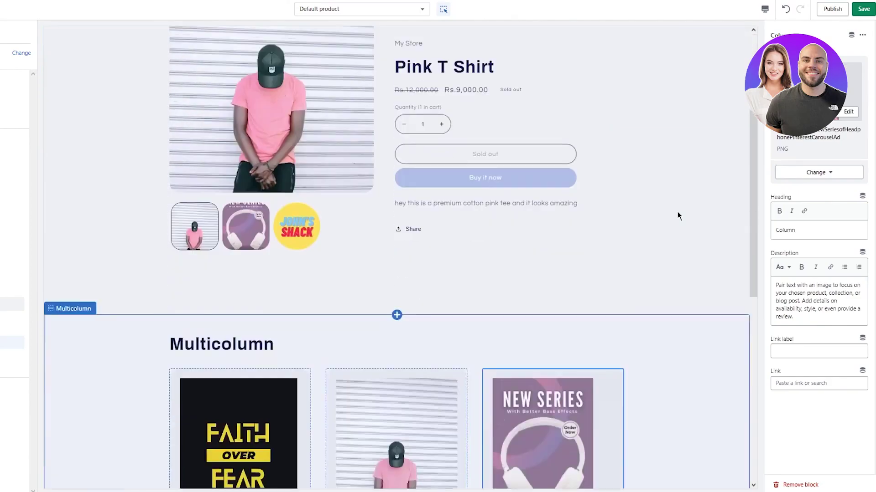
scroll(677, 212, up, 3)
scroll(677, 212, down, 2)
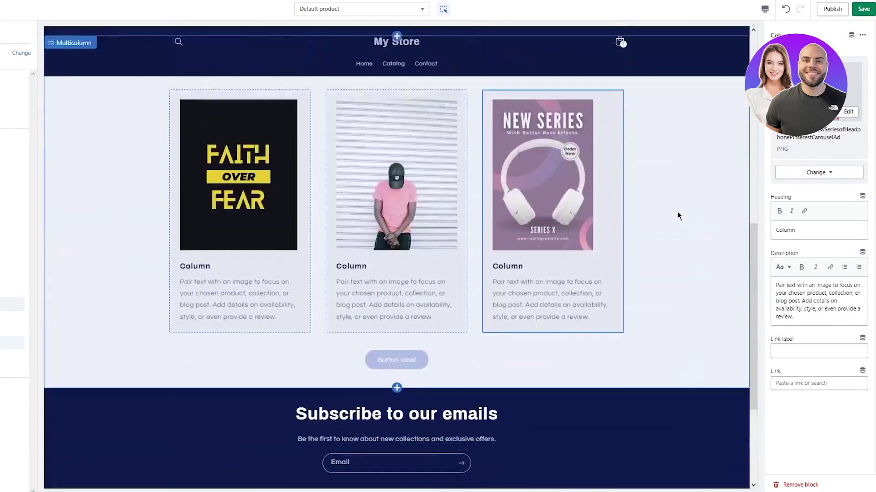
scroll(677, 212, up, 2)
scroll(677, 211, down, 4)
scroll(677, 215, up, 10)
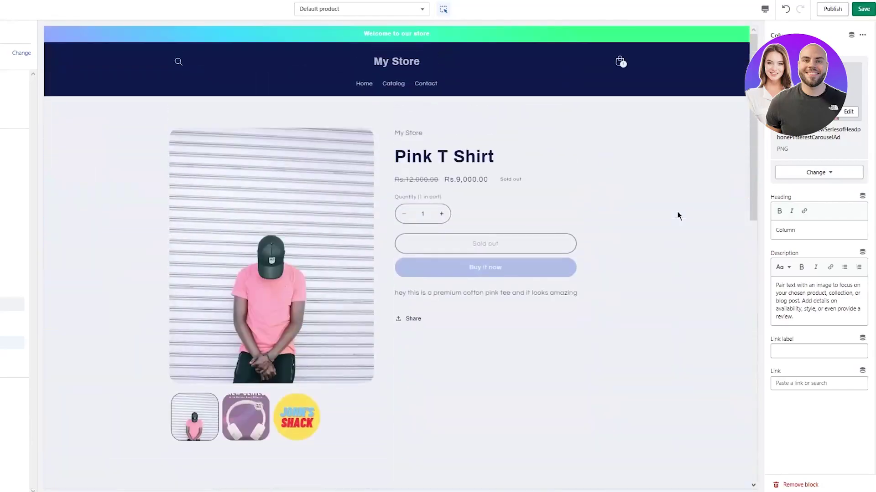
scroll(677, 216, down, 9)
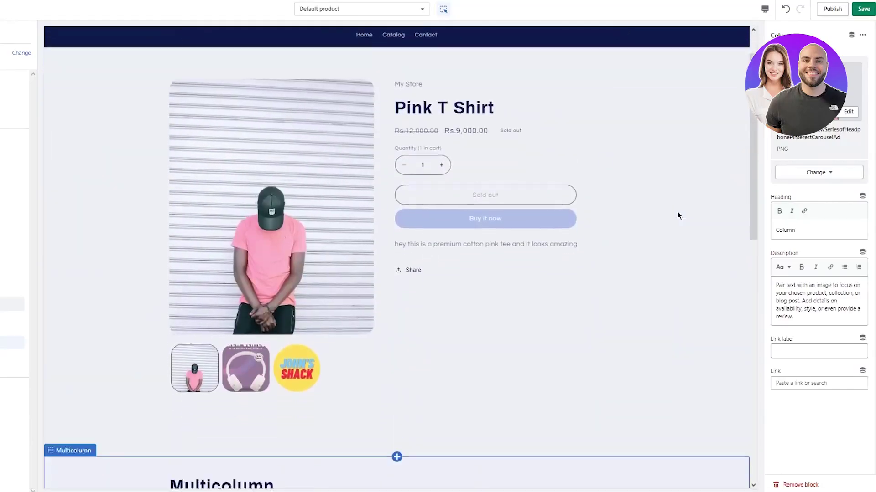
scroll(677, 216, up, 6)
scroll(677, 212, up, 6)
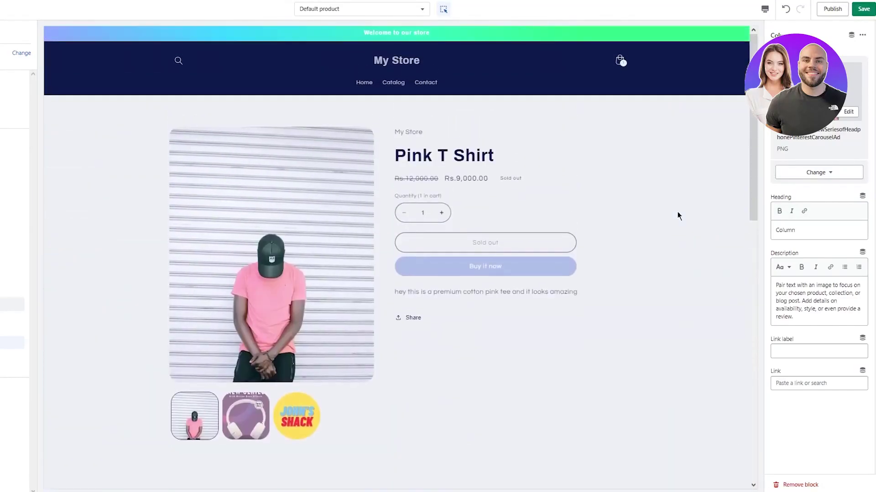
scroll(677, 212, down, 8)
scroll(678, 212, up, 1)
scroll(677, 212, up, 1)
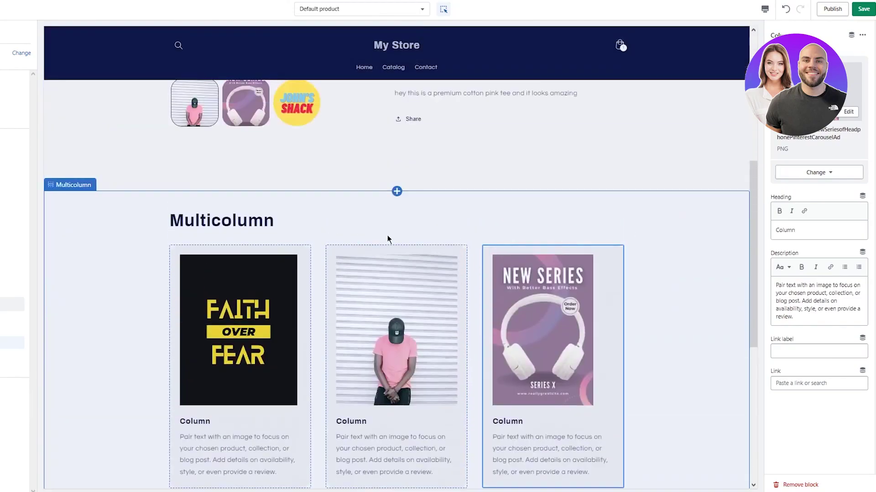
scroll(606, 228, up, 4)
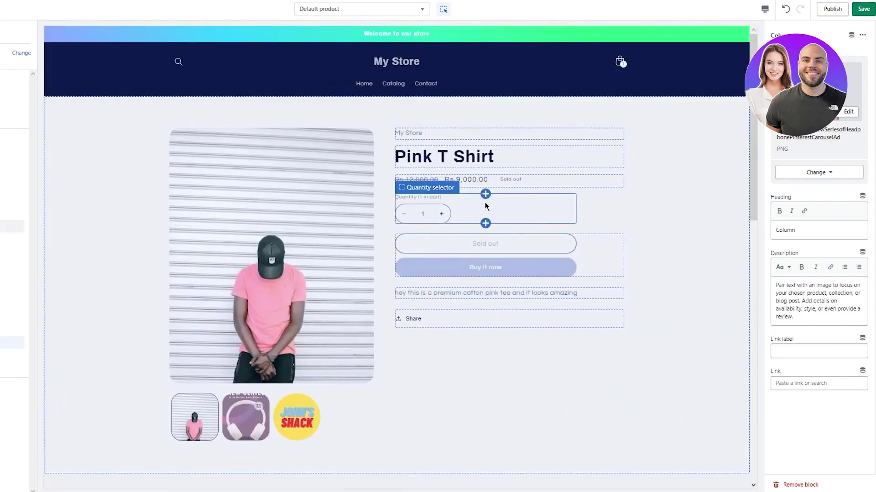
Open the Text block above the product title and examine its dynamic source, block actions and text style options
click(423, 141)
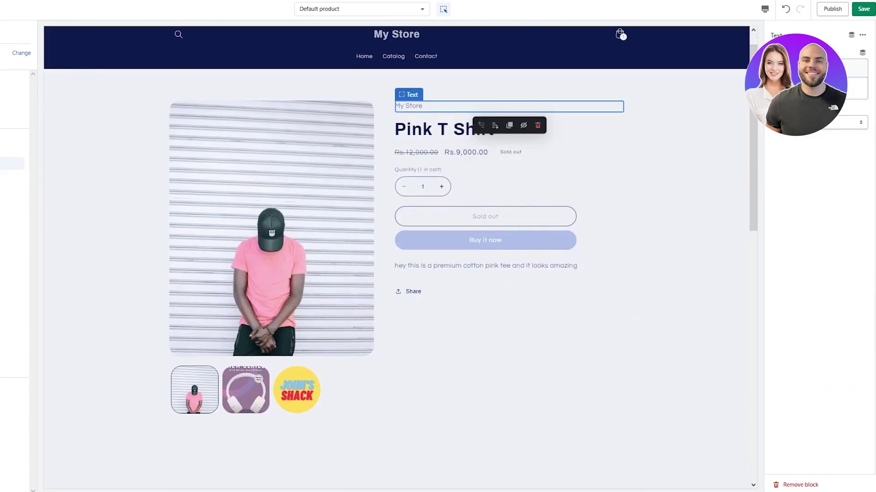
click(792, 88)
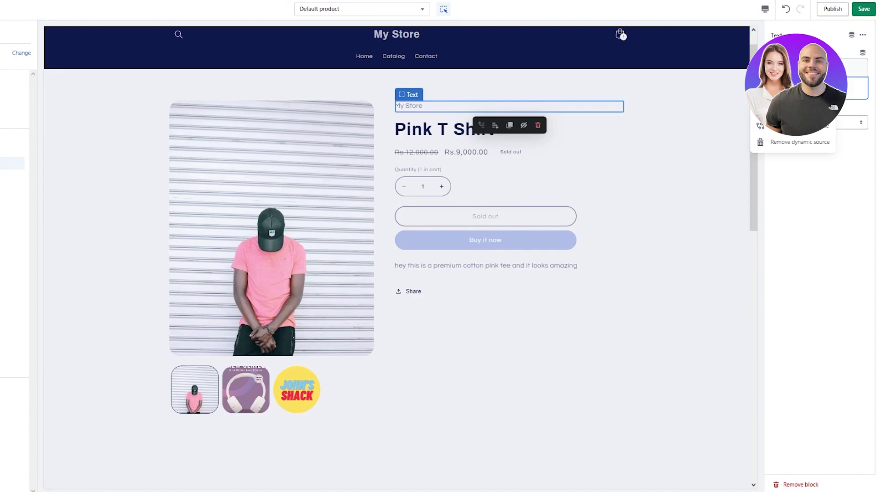
click(864, 191)
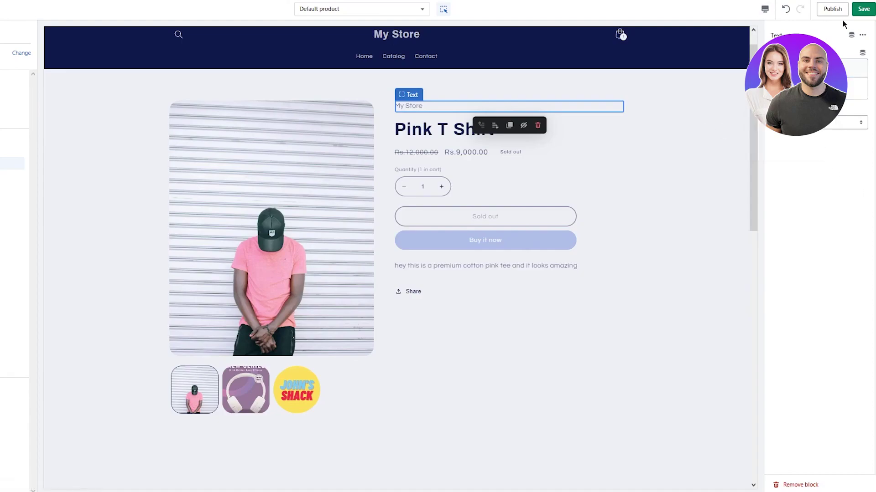
click(862, 34)
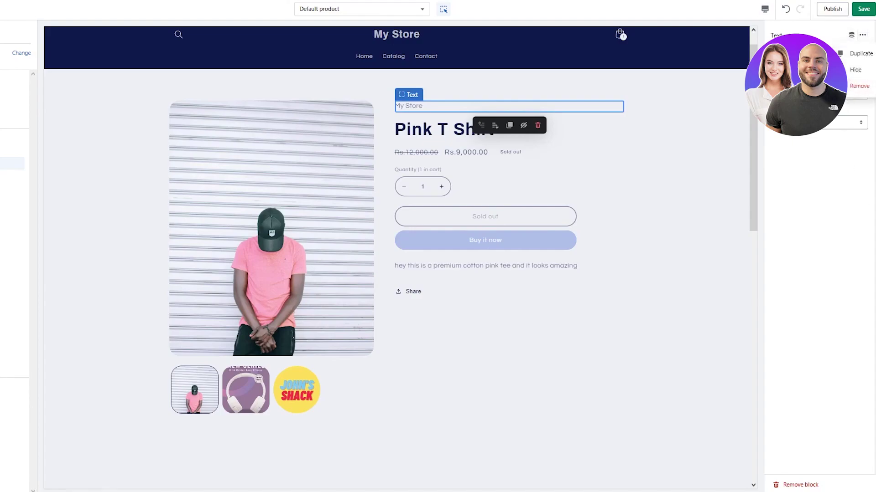
click(804, 123)
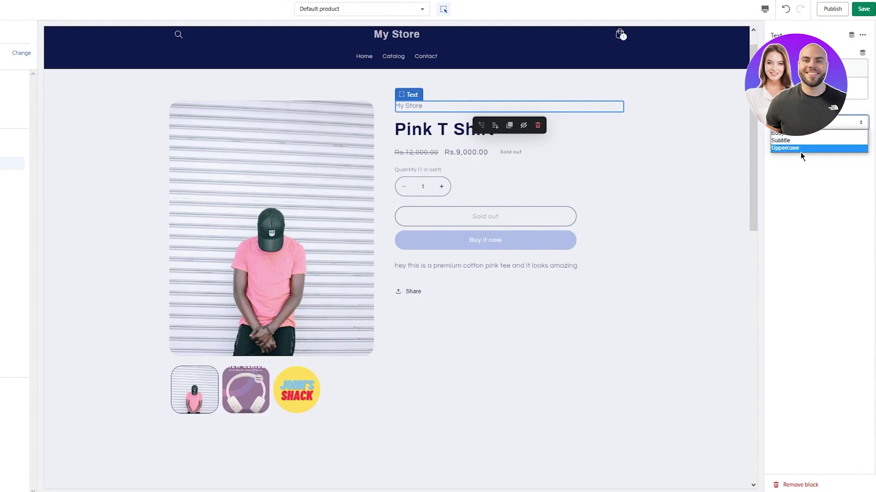
click(801, 151)
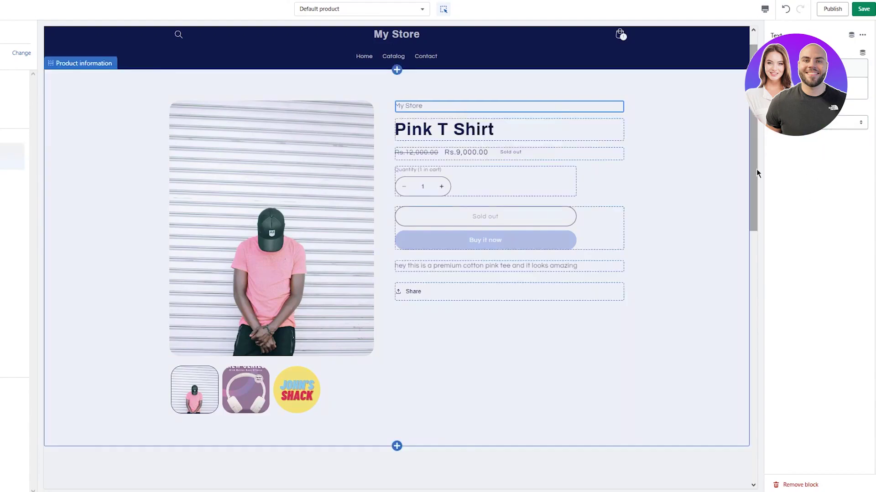
Save the Default product template and open the settings of the Product rating block
click(863, 9)
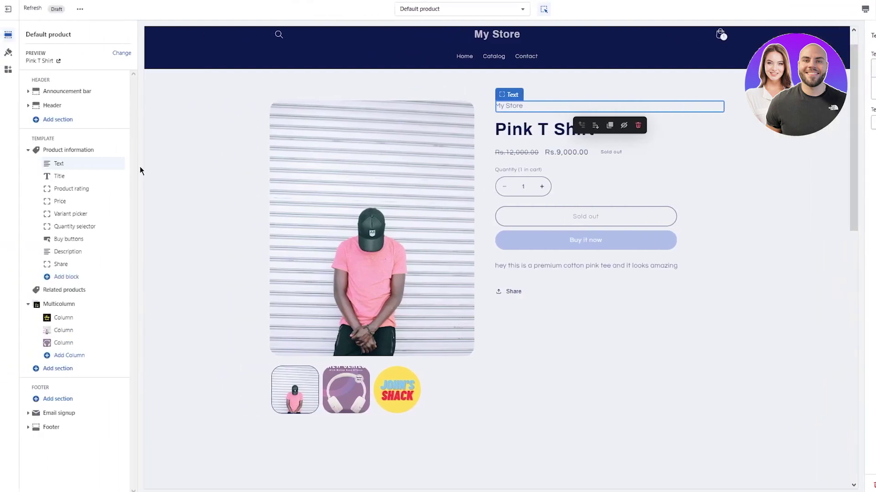
click(73, 189)
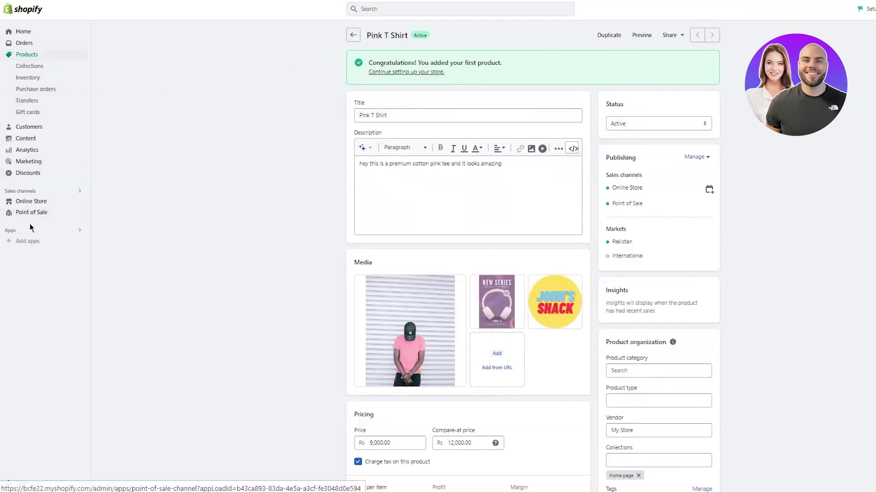
Switch to the Shopify admin, go from the suggested apps to the Shopify App Store, and search it for "review"
click(51, 245)
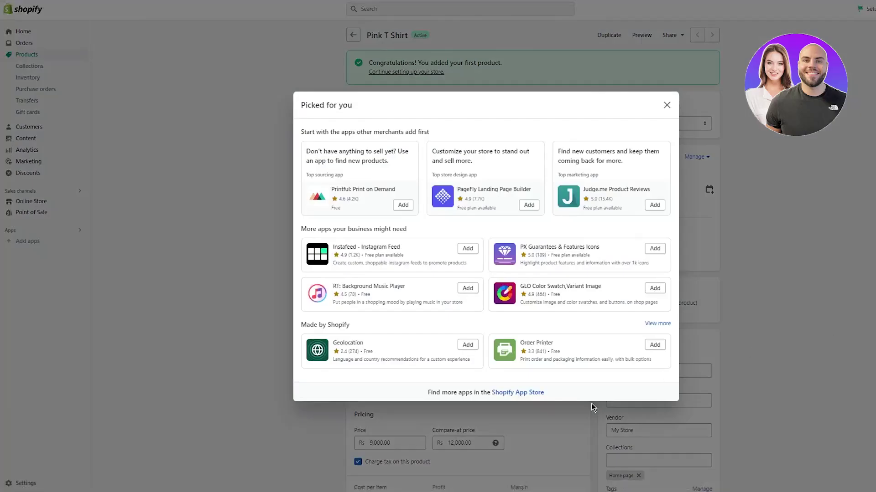
click(533, 394)
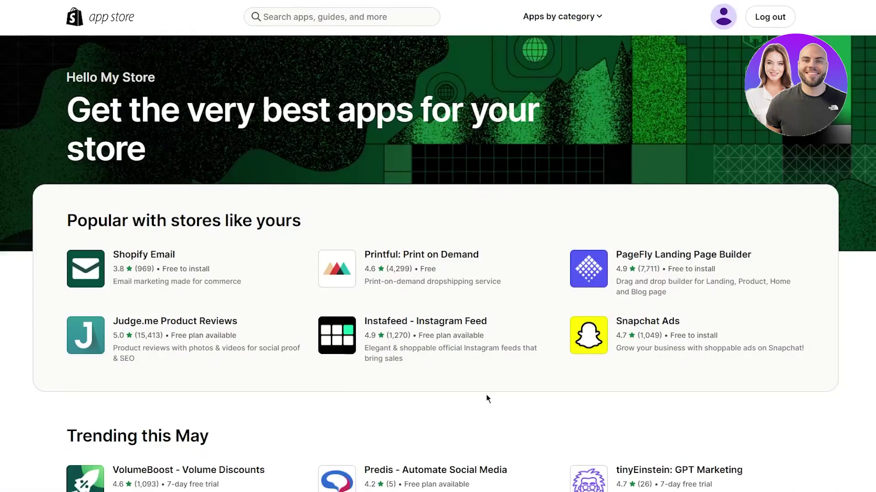
click(321, 18)
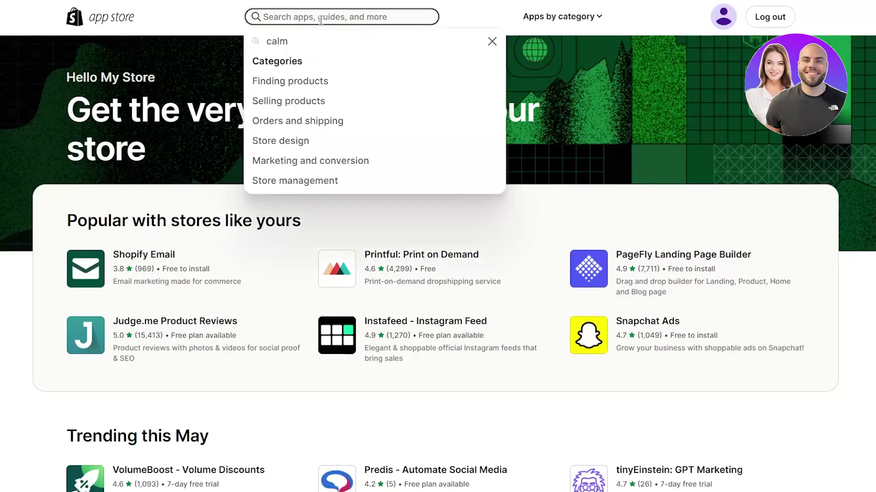
text(review)
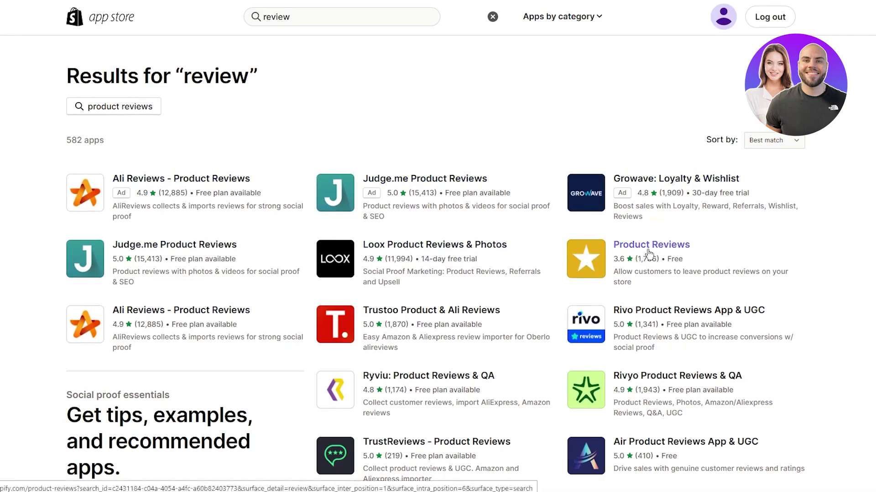
Install the free Product Reviews app by Shopify from the search results
click(636, 258)
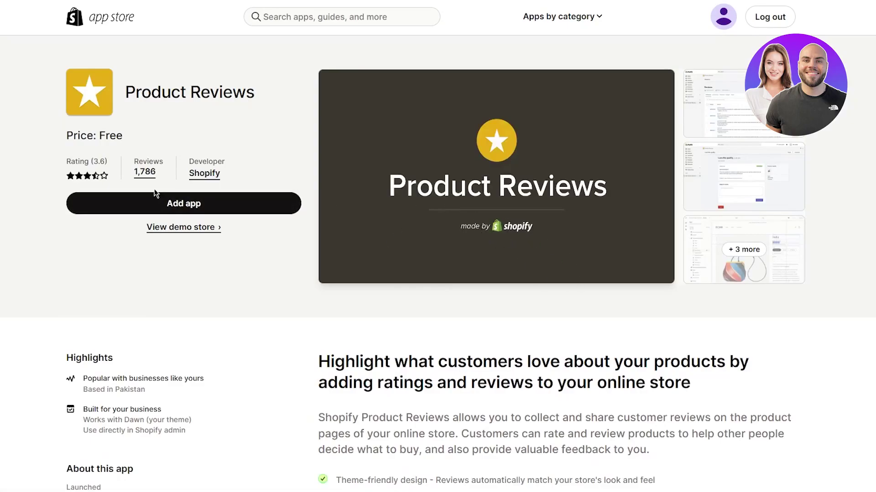
click(163, 204)
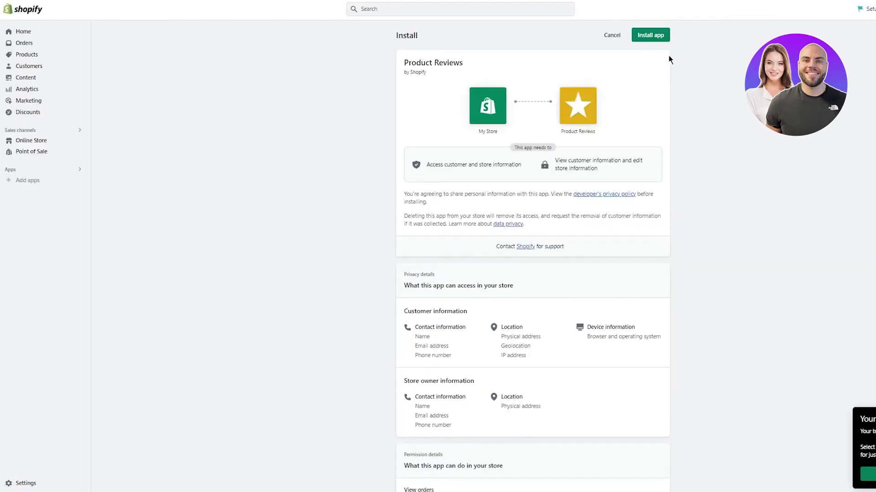
click(659, 34)
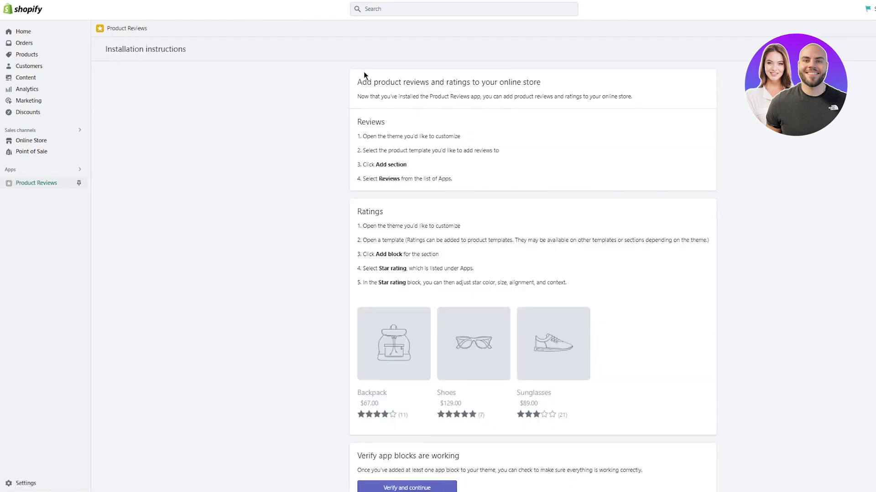
Read the Product Reviews installation instructions for adding reviews and star ratings to the theme
drag(373, 82, 653, 76)
click(759, 155)
drag(351, 245, 826, 242)
click(821, 243)
scroll(488, 194, down, 2)
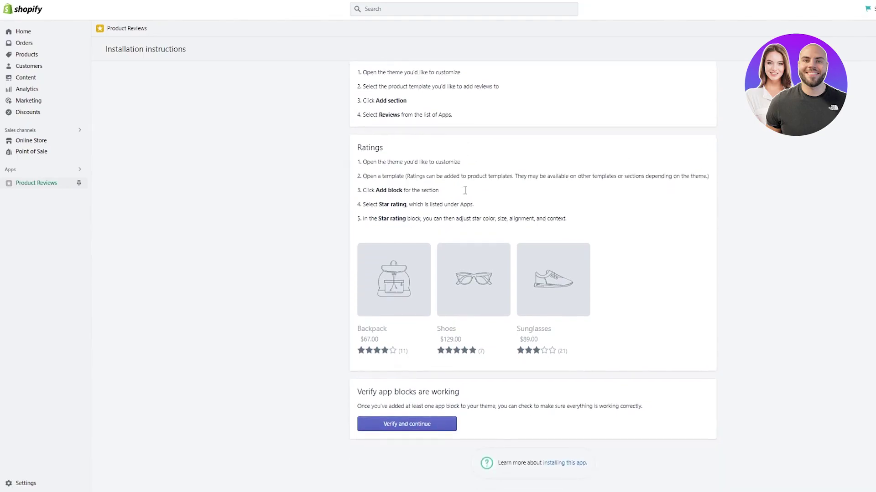
Try to verify the Product Reviews app blocks, choose to continue without verifying, and retry the verification before closing its dialog
click(395, 423)
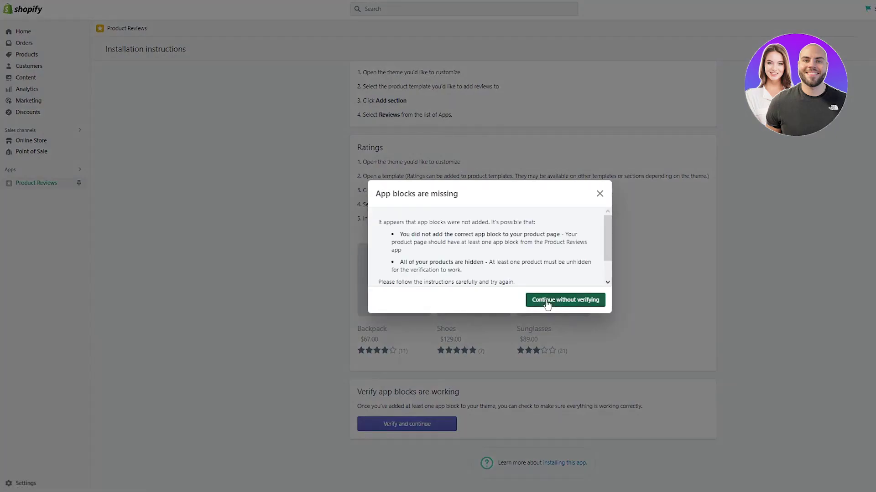
scroll(548, 305, down, 1)
click(547, 301)
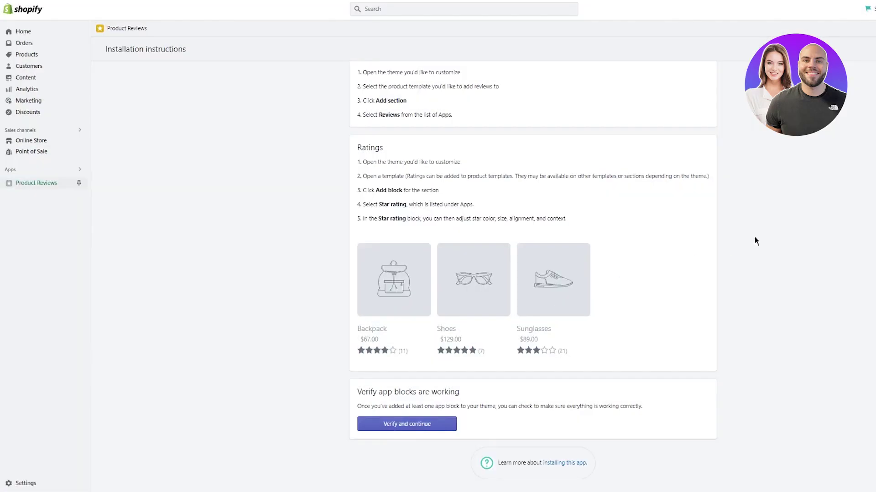
click(431, 426)
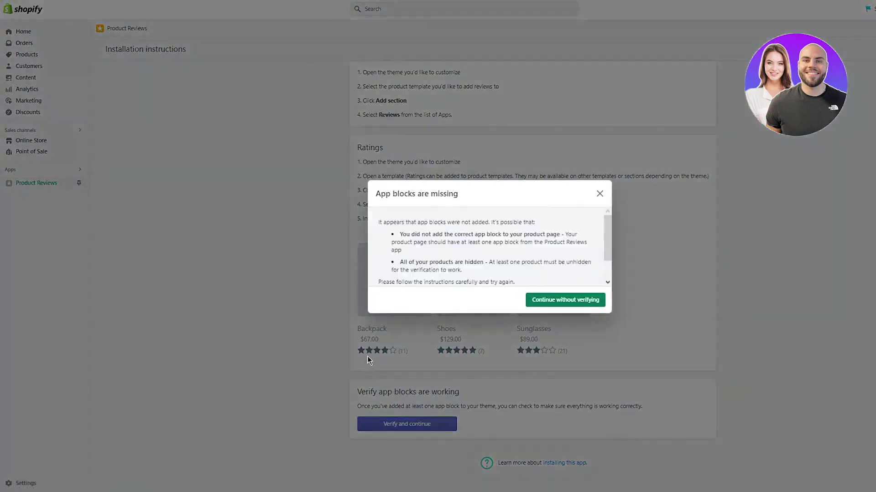
click(598, 194)
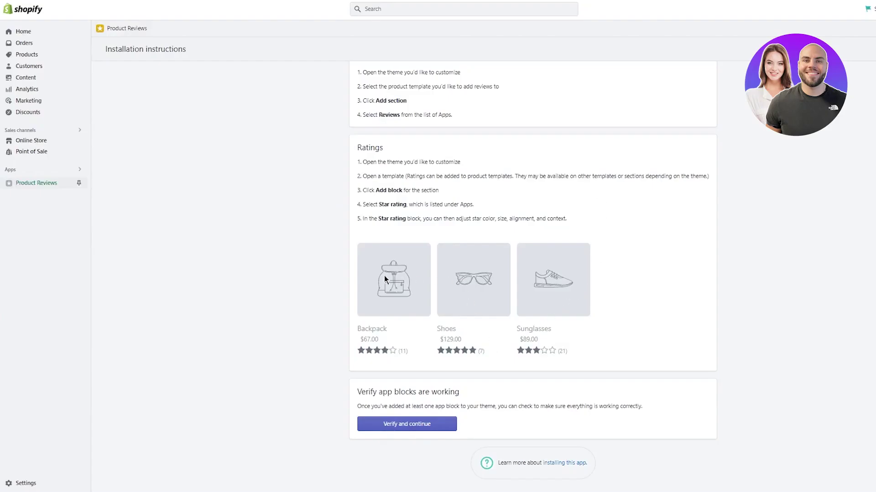
scroll(536, 299, up, 2)
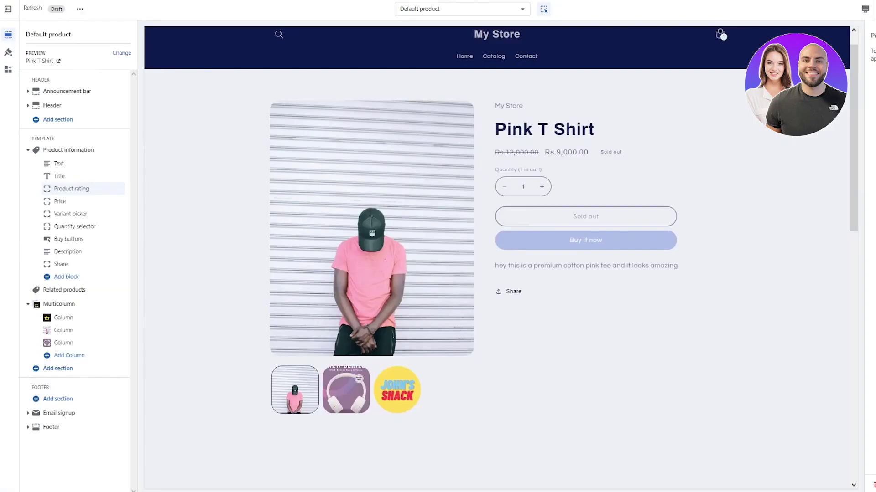
Switch back to the theme editor, reload the Default product template, and check the Pink T Shirt page preview
key(F5)
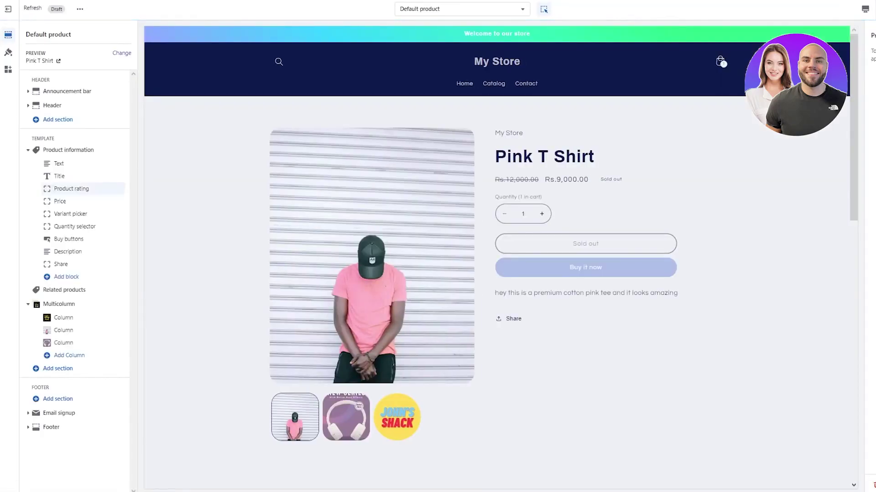
scroll(246, 261, down, 2)
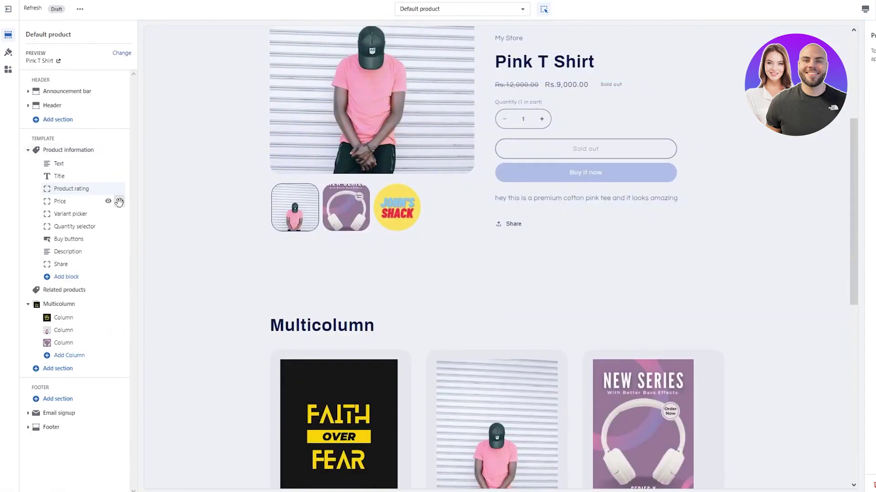
Add the Reviews and Star rating blocks from the Product Reviews app to the Product information section
scroll(177, 268, up, 2)
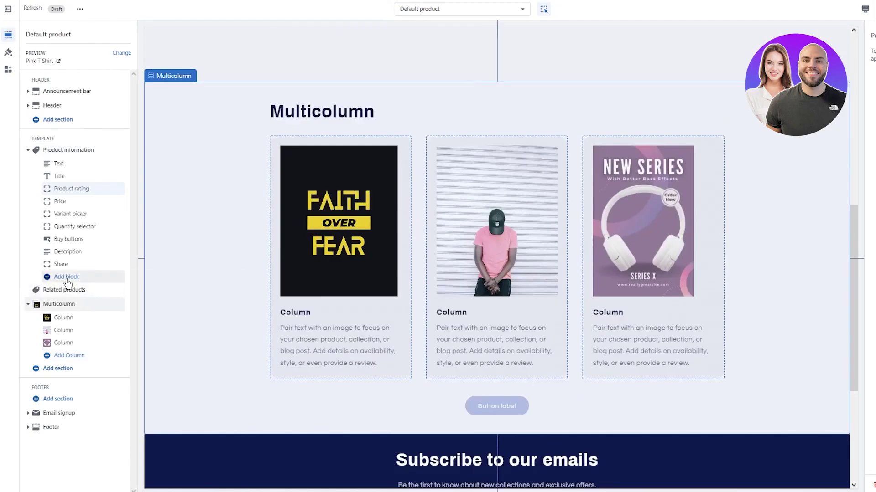
click(63, 277)
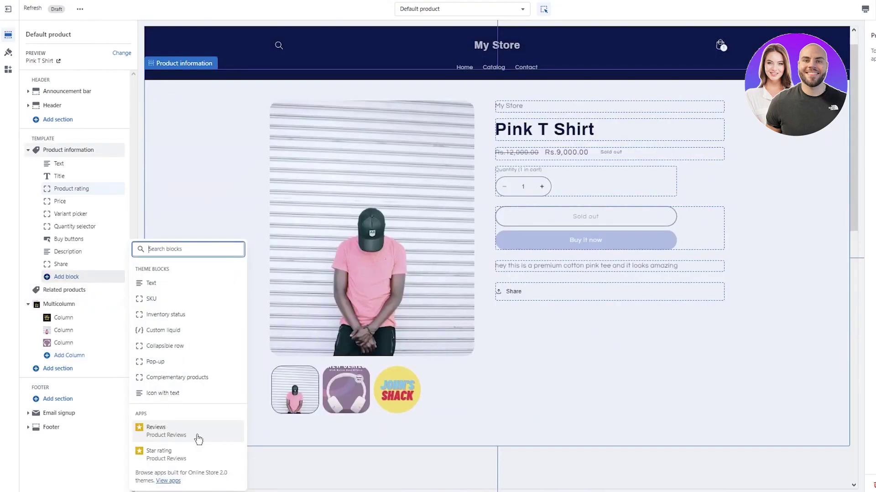
click(185, 439)
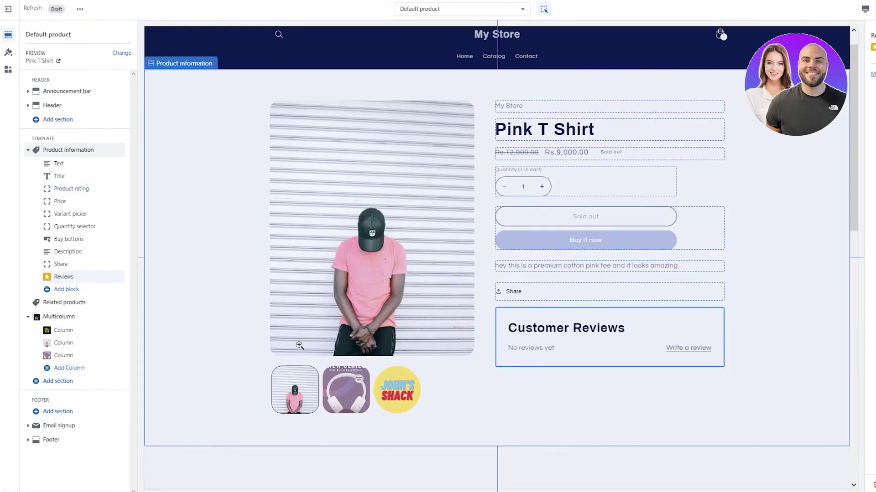
click(664, 351)
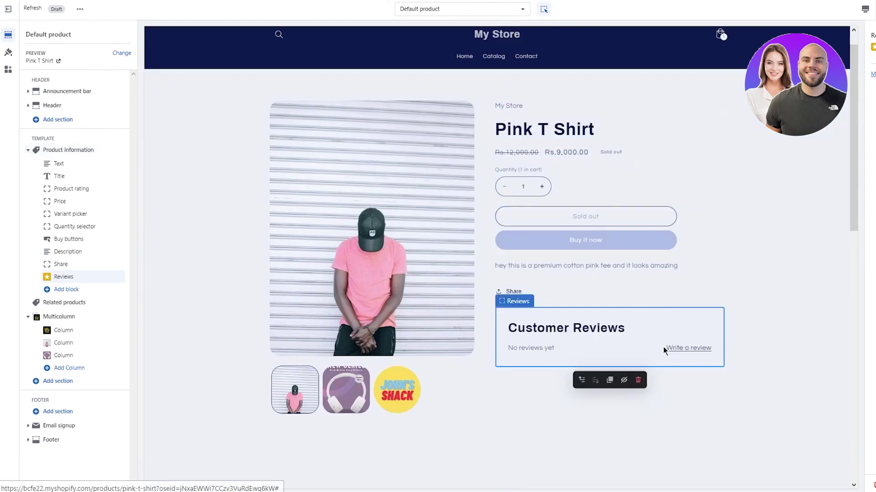
click(51, 291)
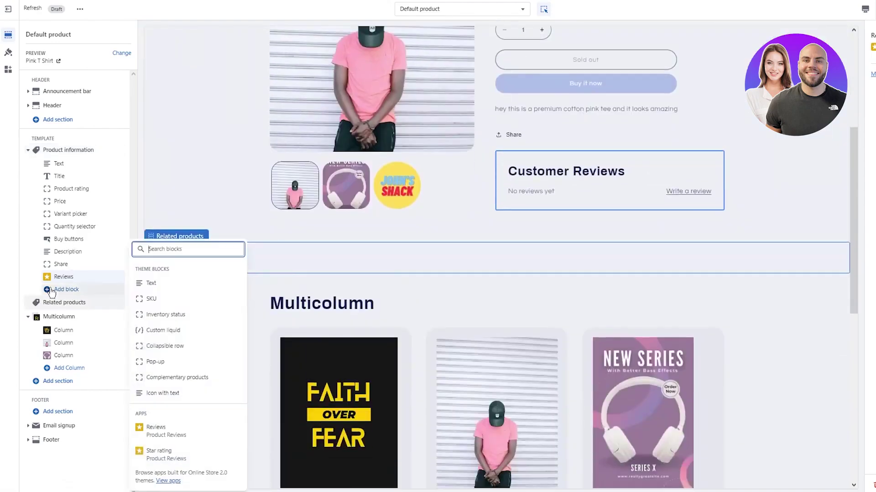
click(160, 454)
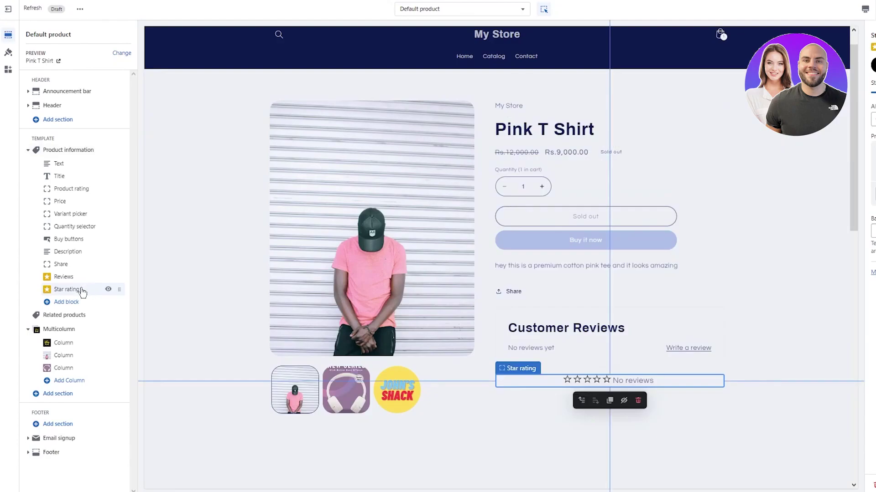
click(55, 305)
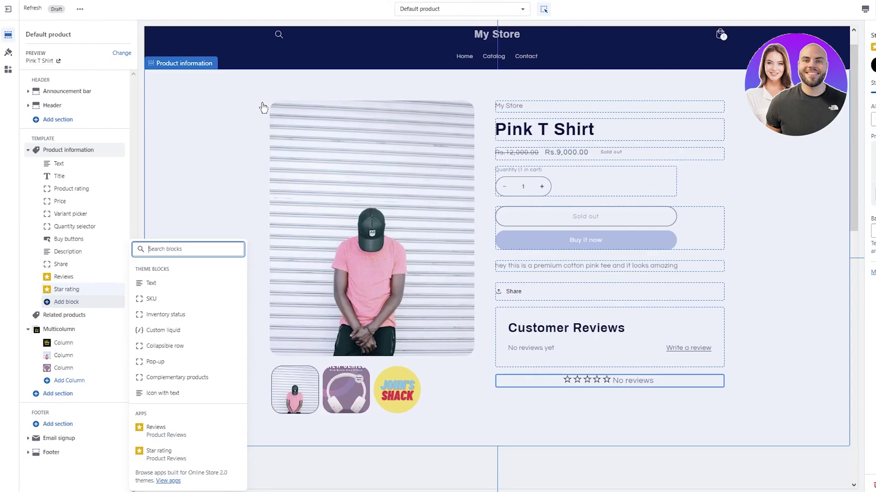
click(252, 215)
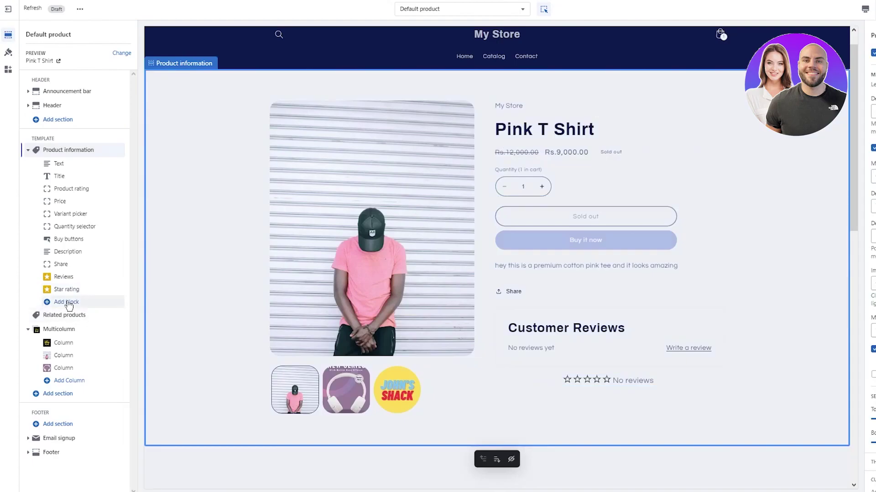
click(67, 303)
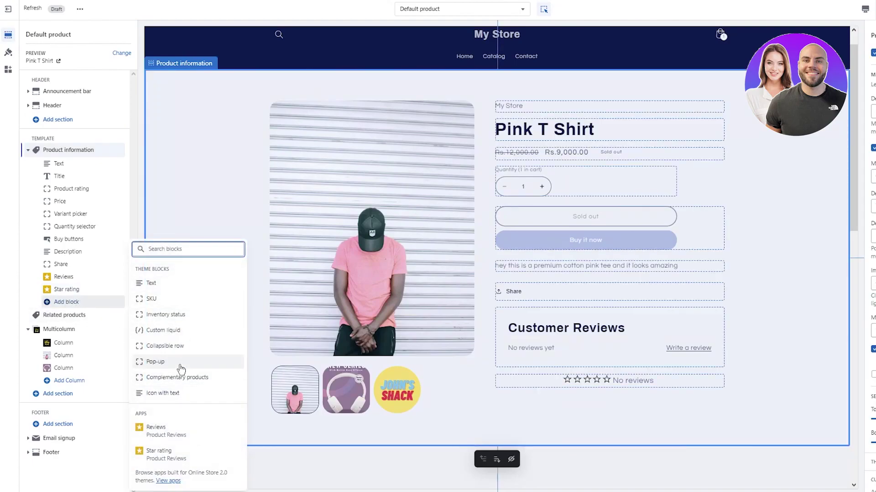
click(101, 154)
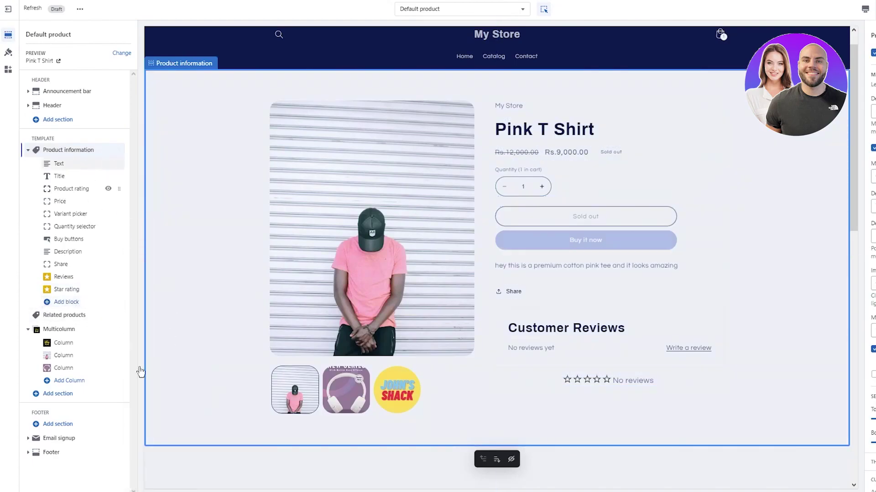
Add a Collapsible content section to the product template below the Multicolumn section
click(67, 395)
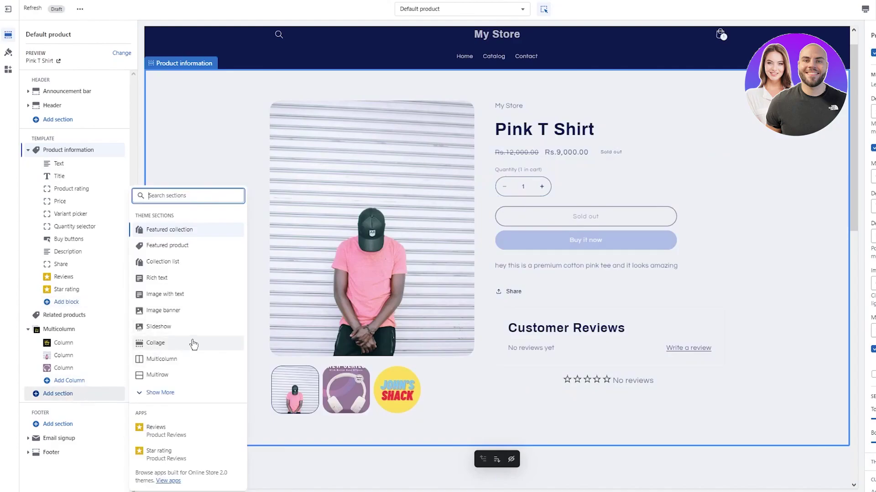
click(161, 391)
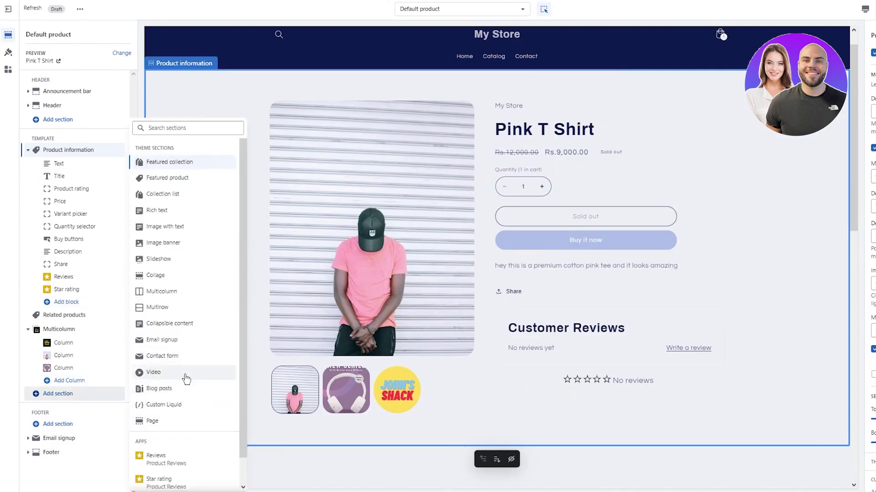
click(193, 325)
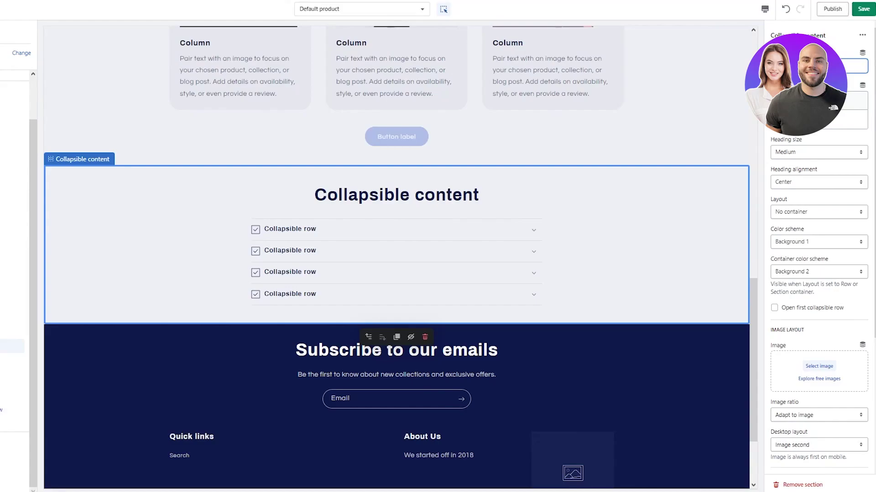
Set the Collapsible content section's caption to "click for surprise" and its heading to "Click Now!!"
text(c)
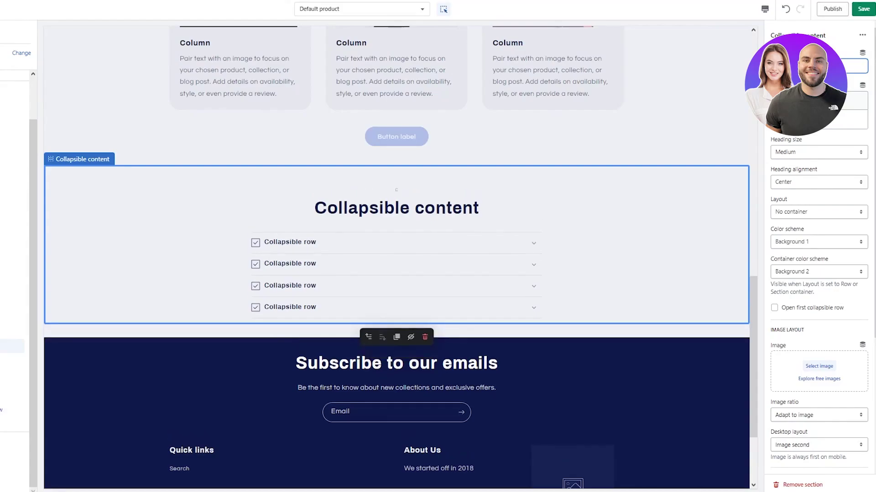
text(lick for surpr)
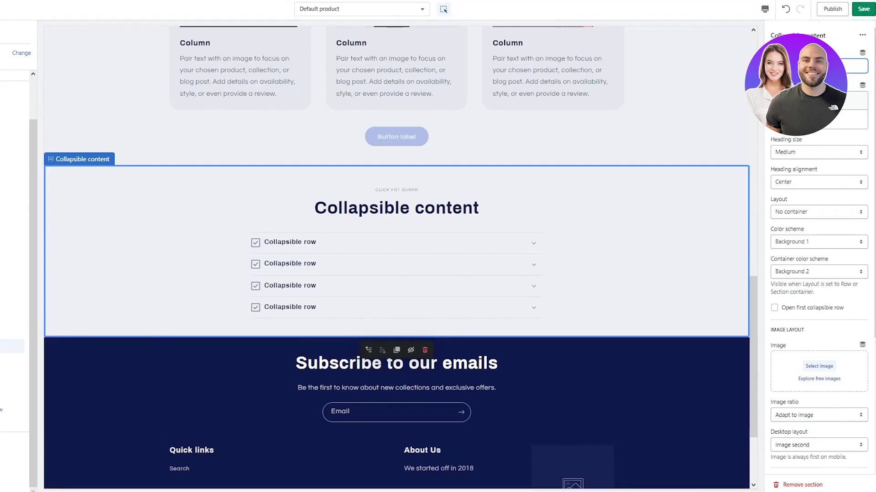
text(ise)
click(844, 119)
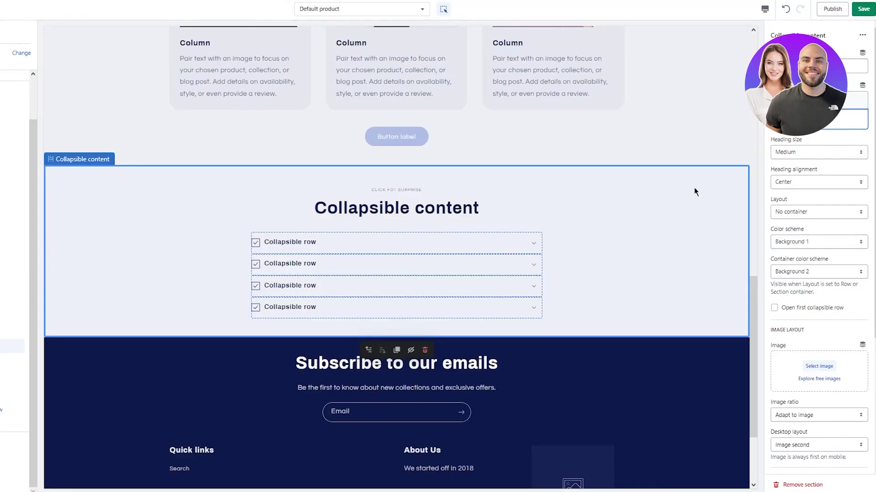
key(ctrl+a)
text(Click Now!!)
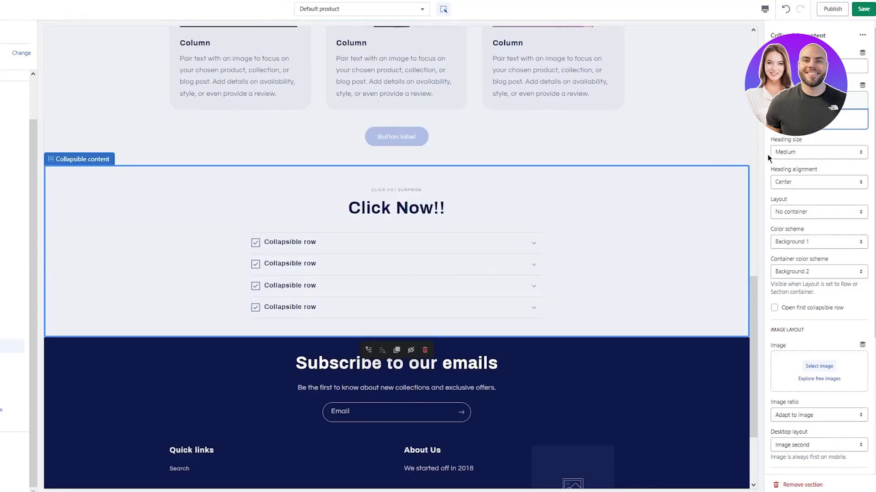
click(809, 152)
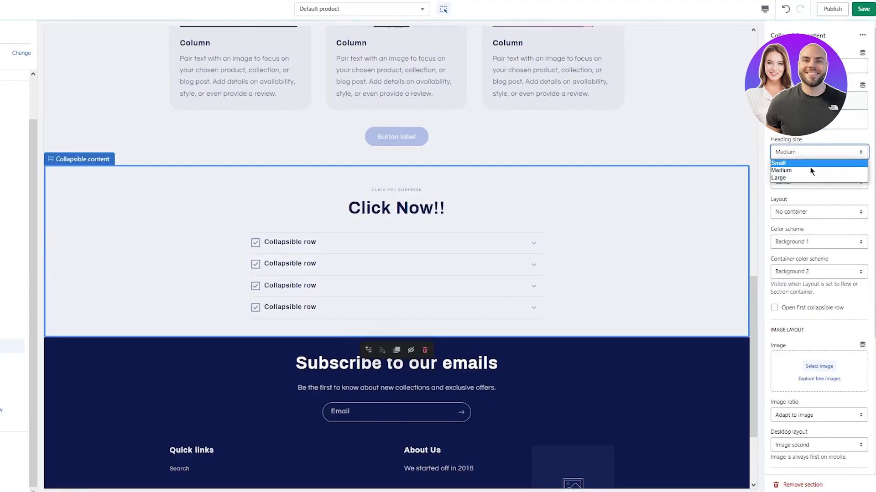
click(828, 152)
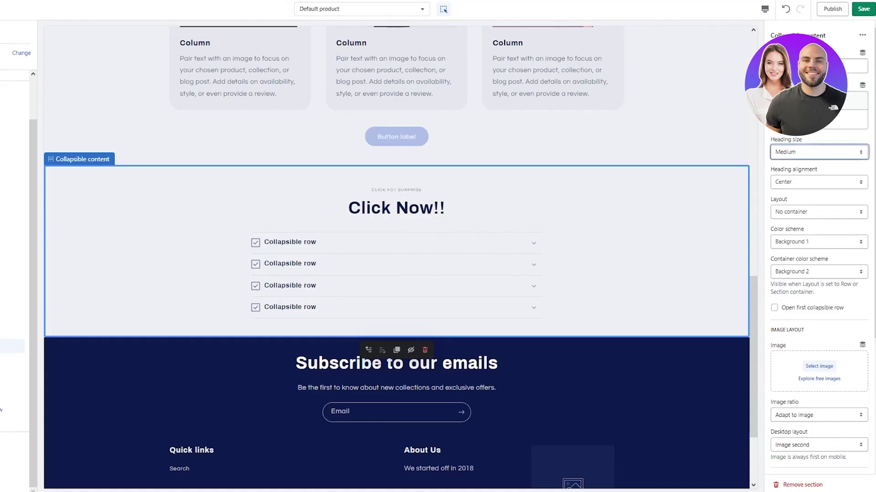
scroll(798, 260, down, 4)
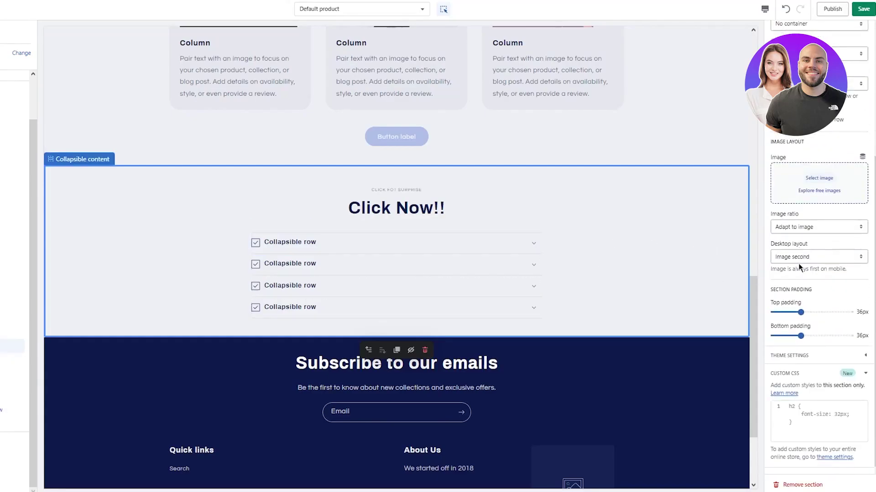
Change the first collapsible row's heading to "Row One" and the second row's heading to "Row two"
click(312, 244)
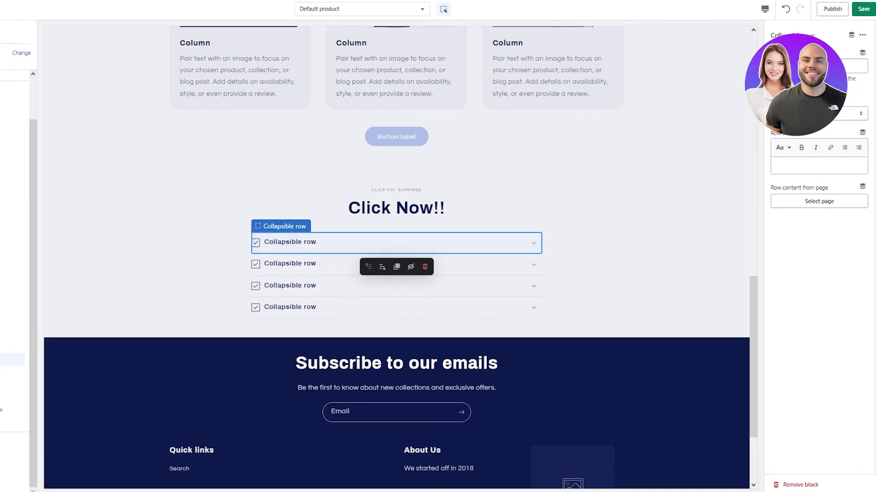
drag(820, 66, 720, 74)
drag(809, 67, 778, 65)
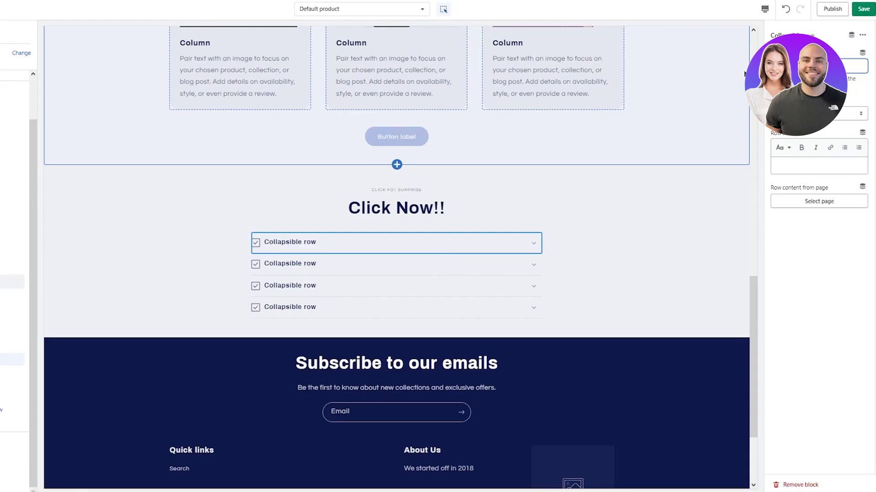
text(Row One)
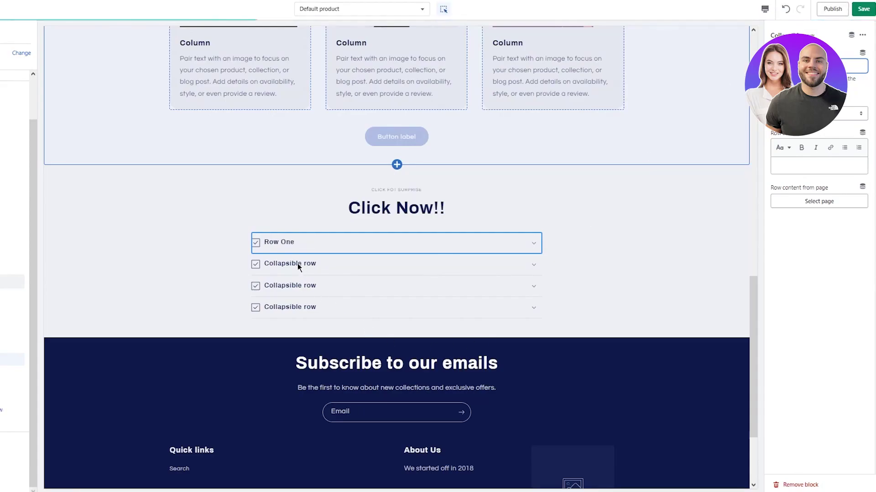
click(298, 263)
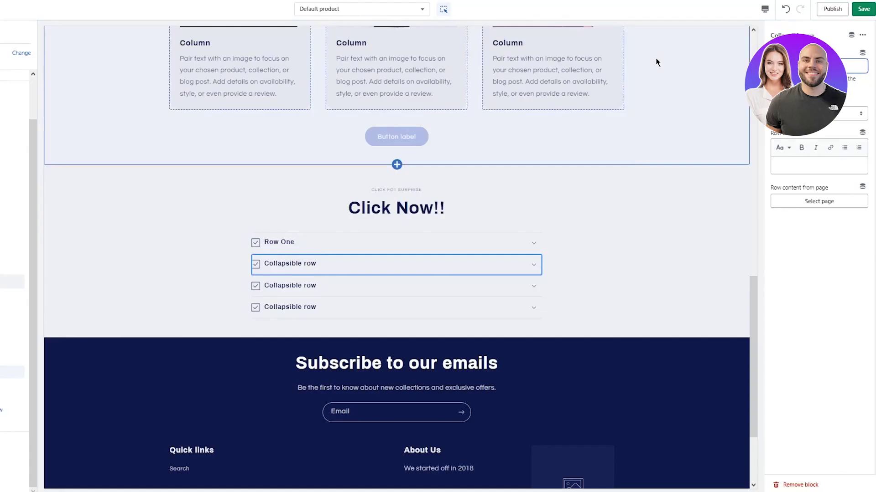
text(Row2)
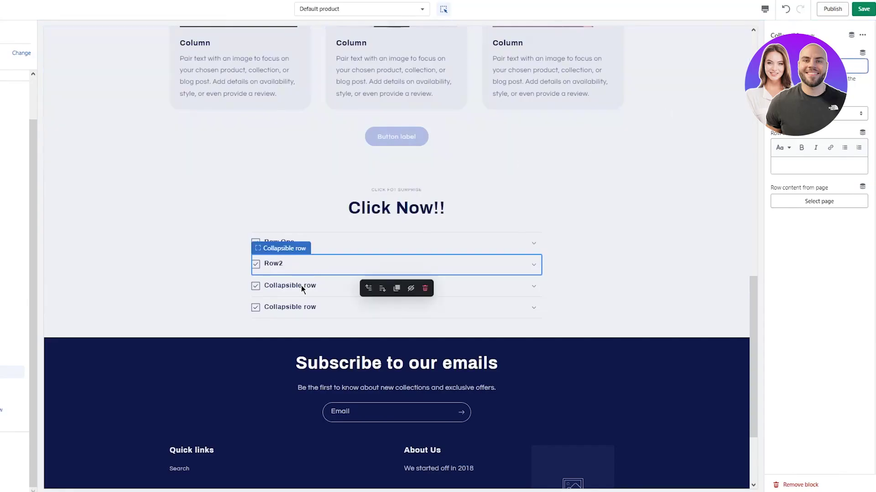
click(301, 288)
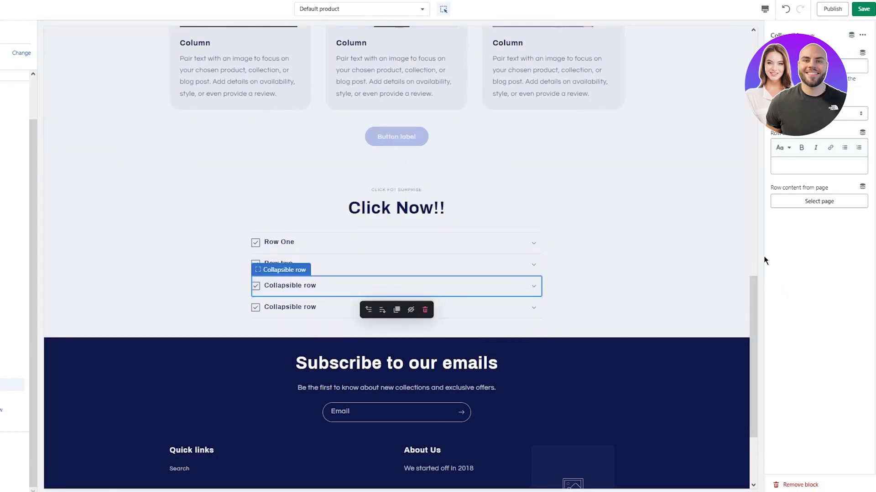
click(838, 116)
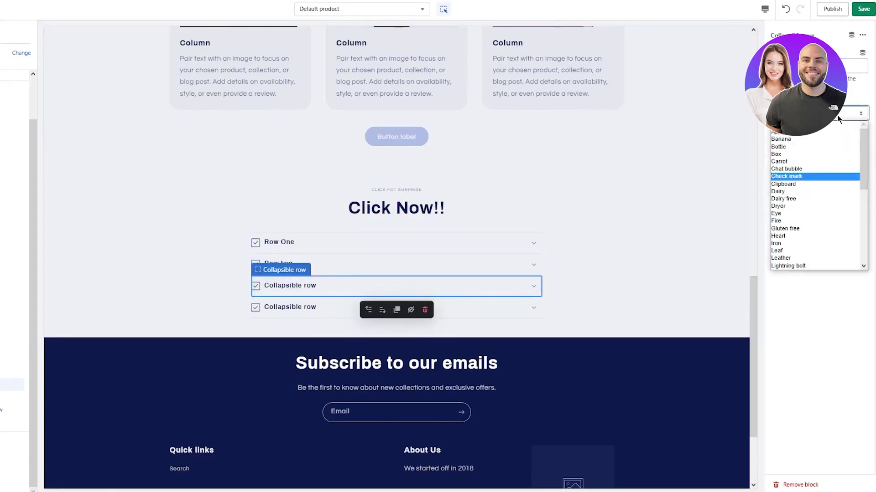
click(816, 147)
Set the icon of Row One to Apple and the icon of Row two to Clipboard
click(264, 247)
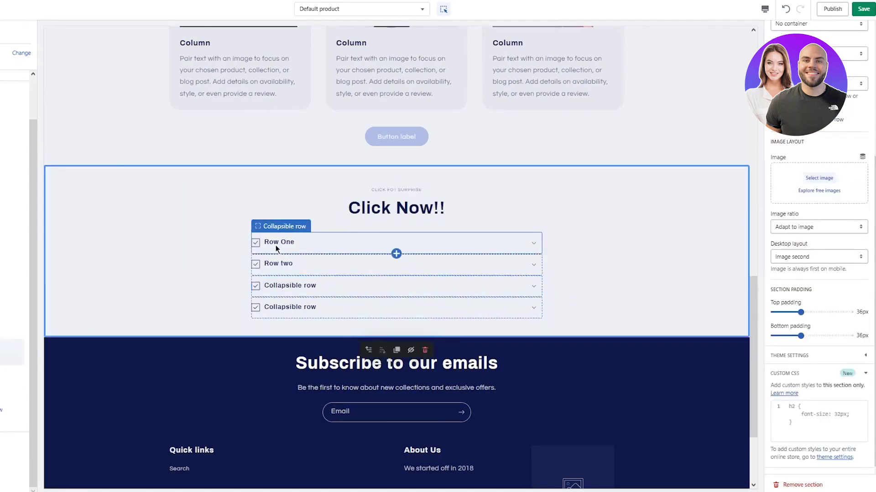
click(275, 246)
click(802, 113)
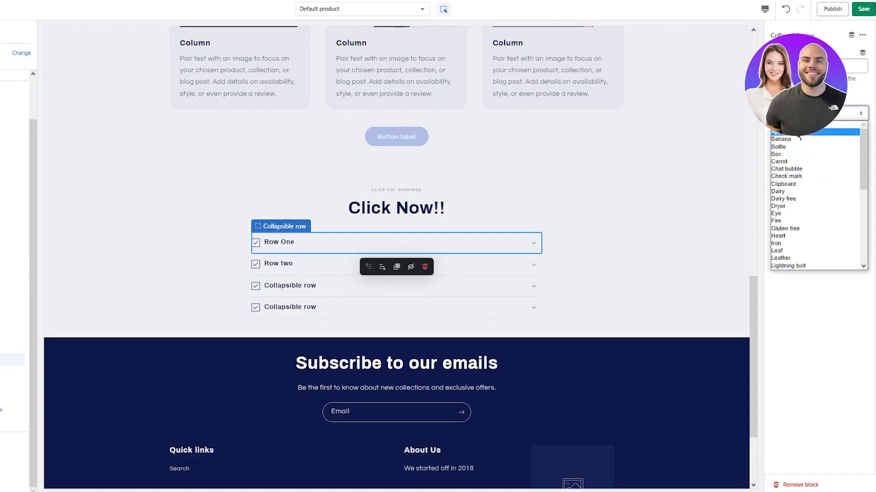
click(799, 135)
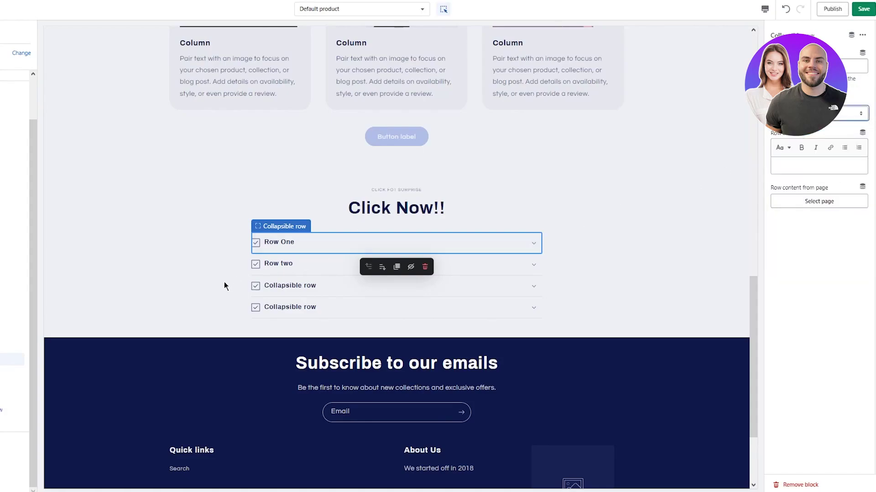
click(257, 268)
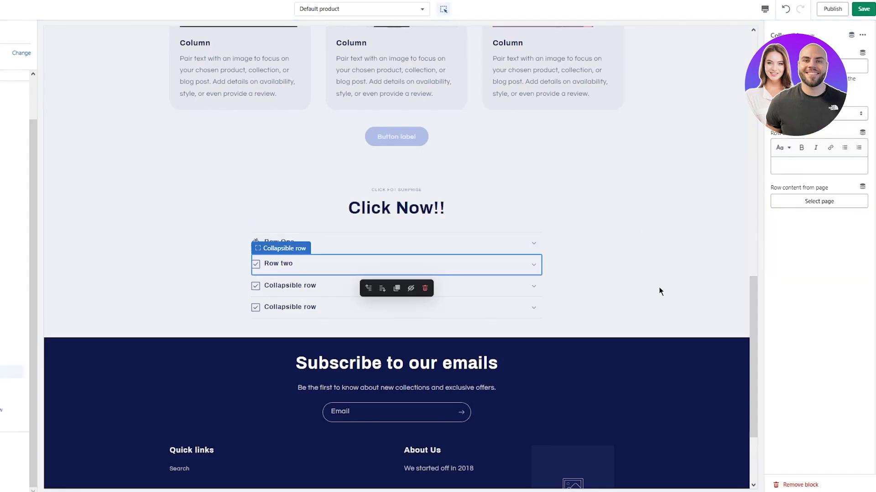
click(811, 114)
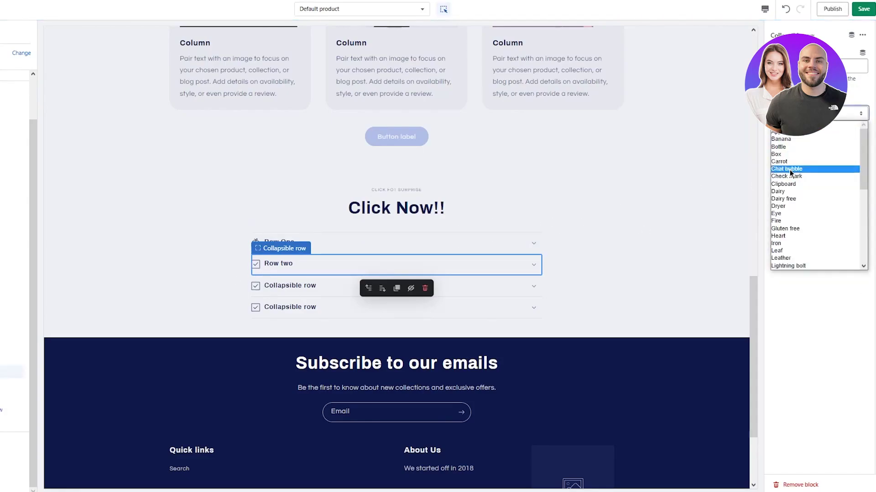
click(803, 190)
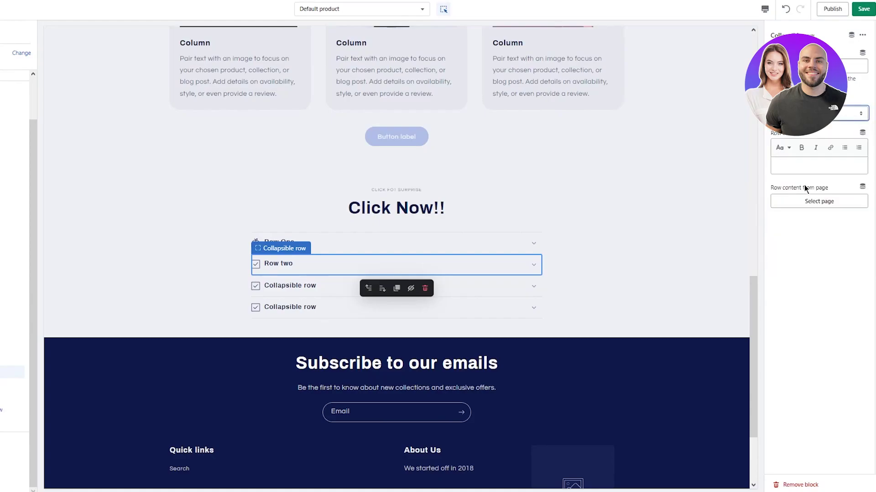
Set the icon of the last collapsible row to Lightning bolt
click(256, 307)
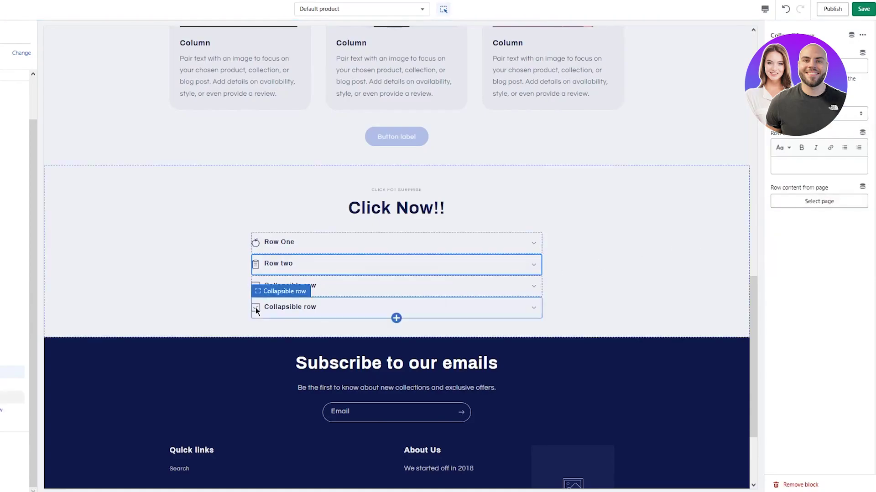
click(842, 117)
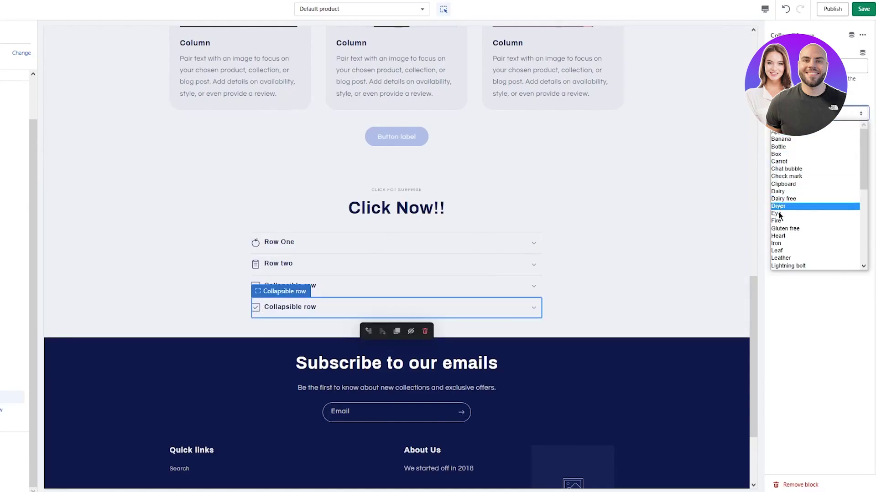
click(799, 267)
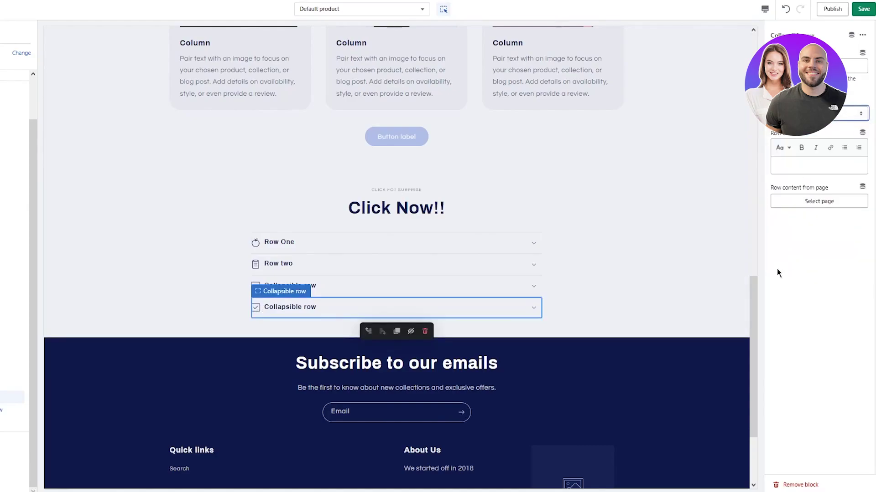
click(711, 257)
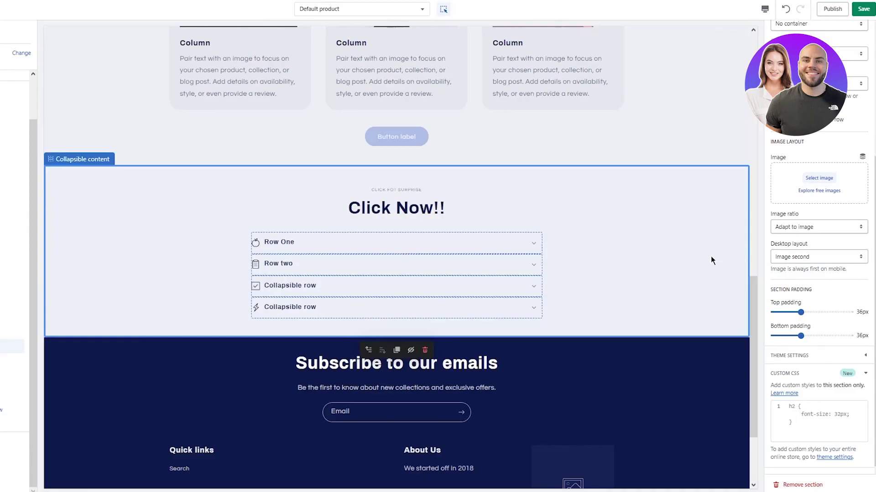
Enter "urtu uiyrf 6fyg hgf f yfhgkdghc djty c d" as the row content of Row One and save the theme
click(393, 241)
click(811, 158)
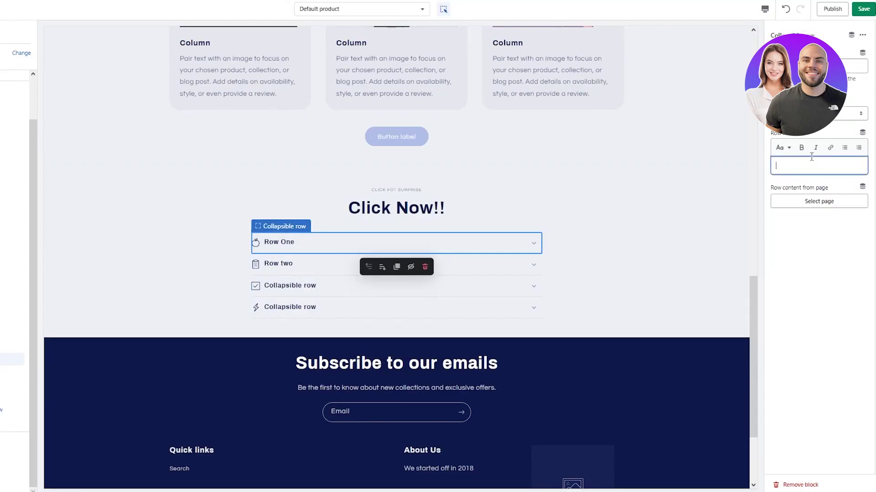
text(urtu uiyrf 6fyg hgf f yfhgkdghc djty c d)
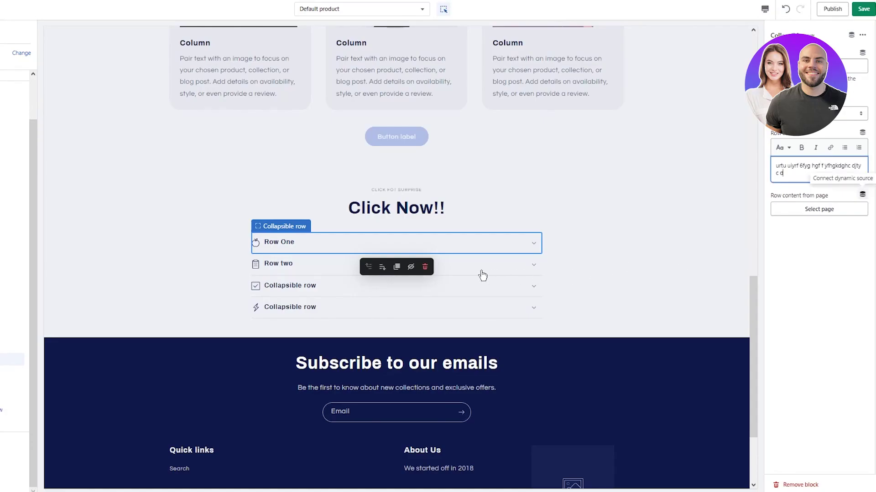
click(864, 10)
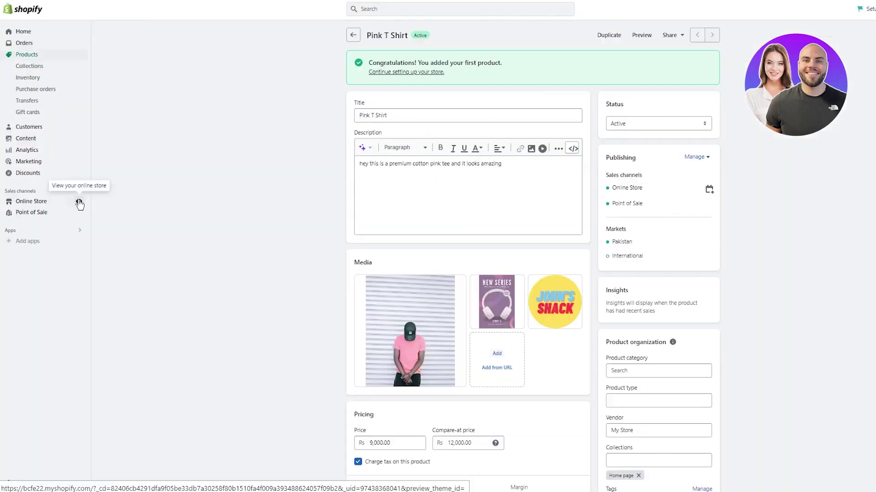
View the live online store and look over its home page, then return to the store admin
click(79, 203)
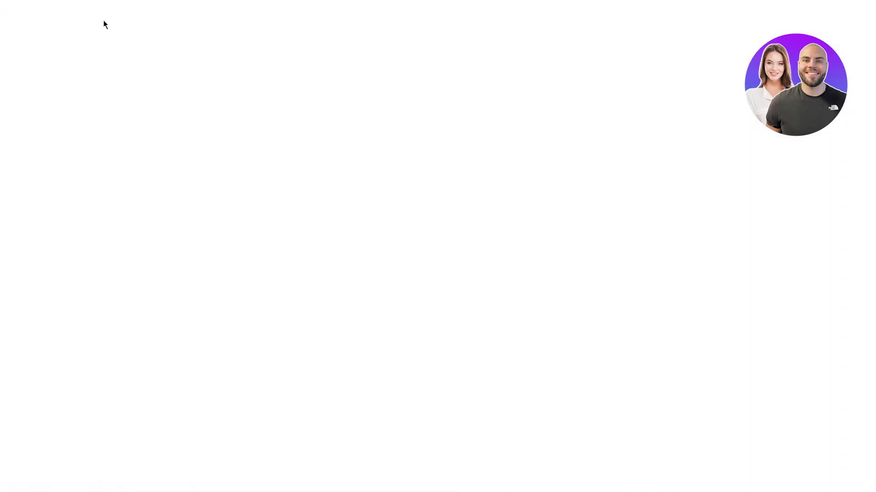
scroll(171, 176, down, 5)
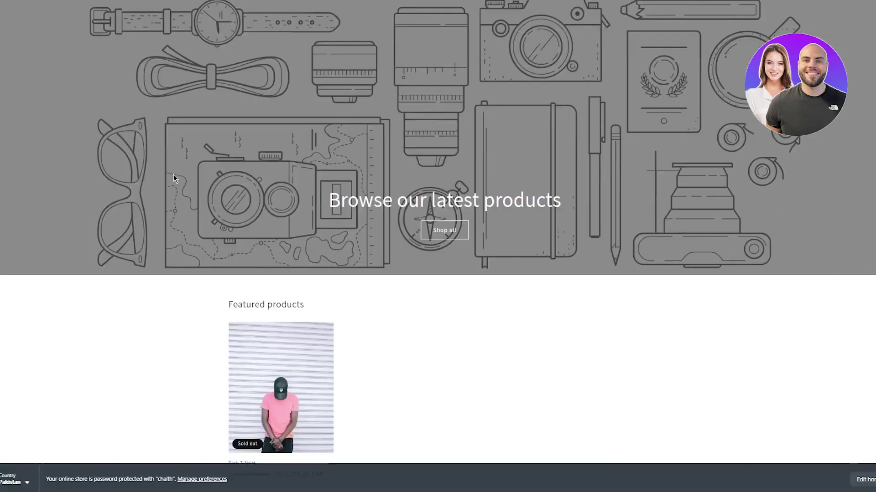
scroll(172, 180, up, 5)
scroll(292, 122, down, 5)
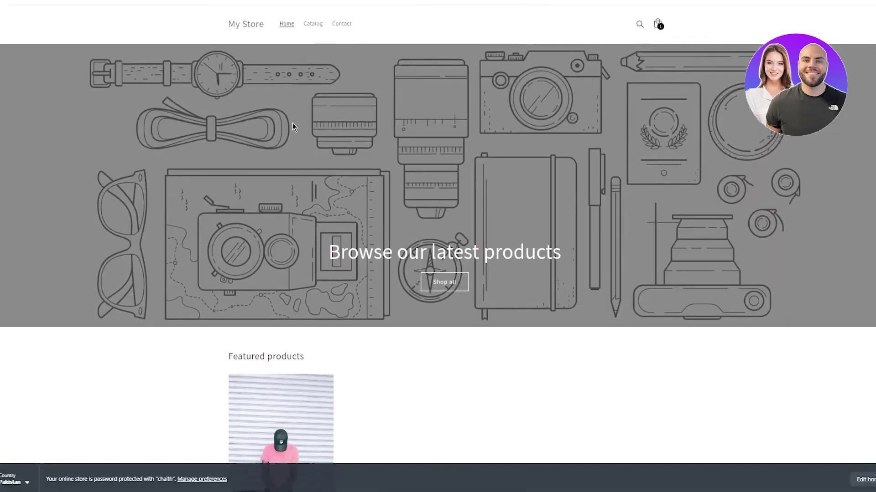
scroll(217, 138, up, 5)
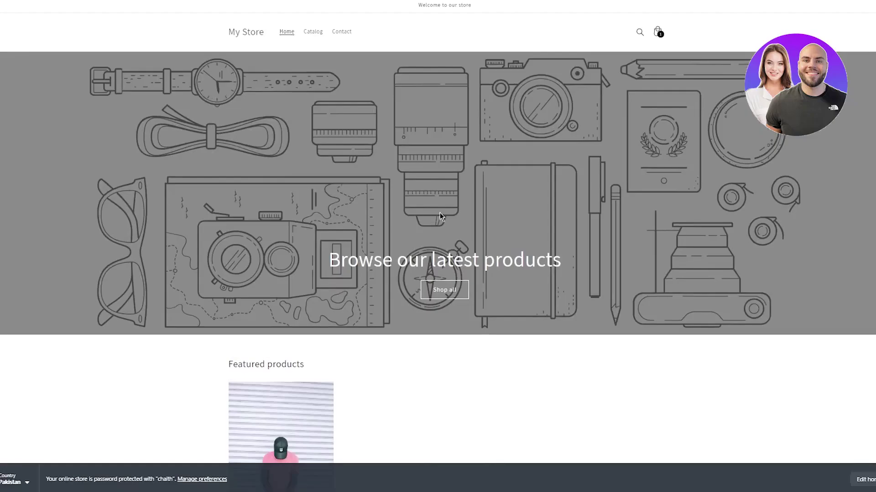
click(0, 0)
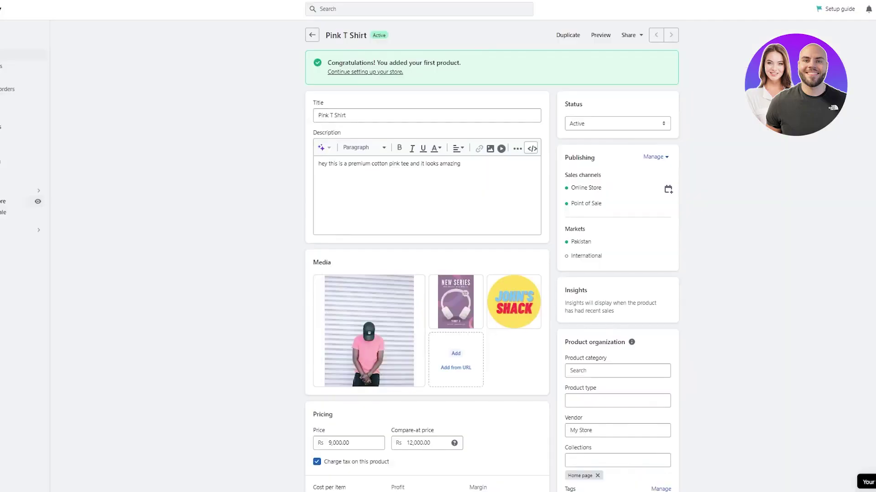
Publish the Refresh theme from the theme library as the online store's current theme
scroll(292, 187, down, 10)
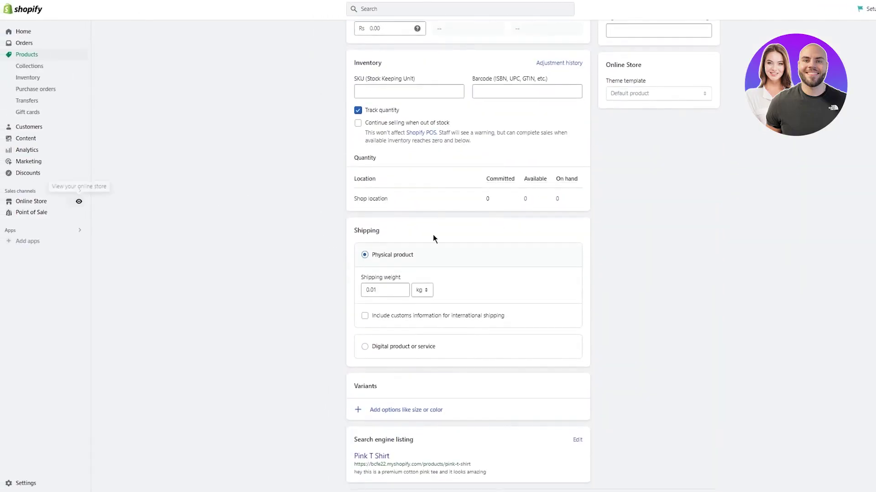
scroll(433, 235, up, 10)
click(32, 201)
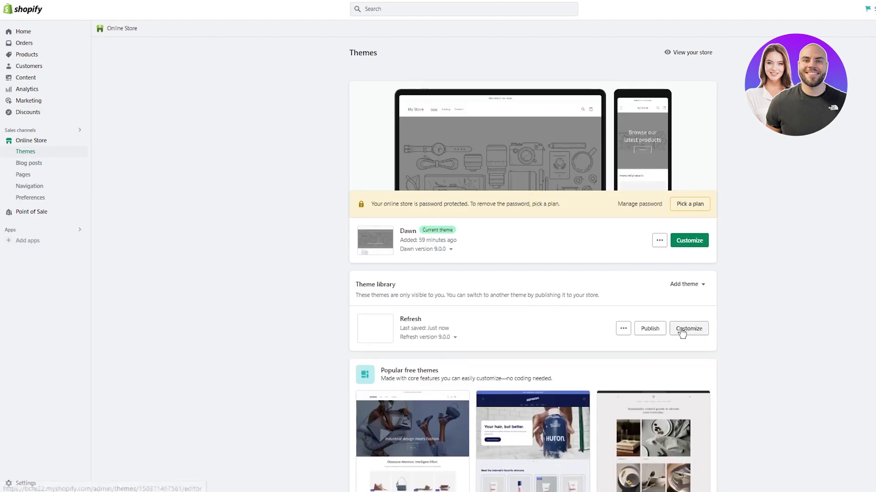
click(650, 329)
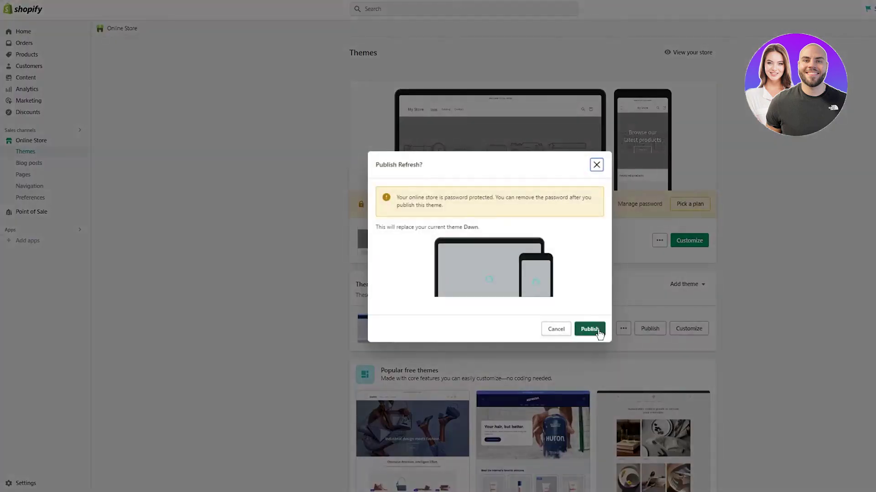
click(600, 329)
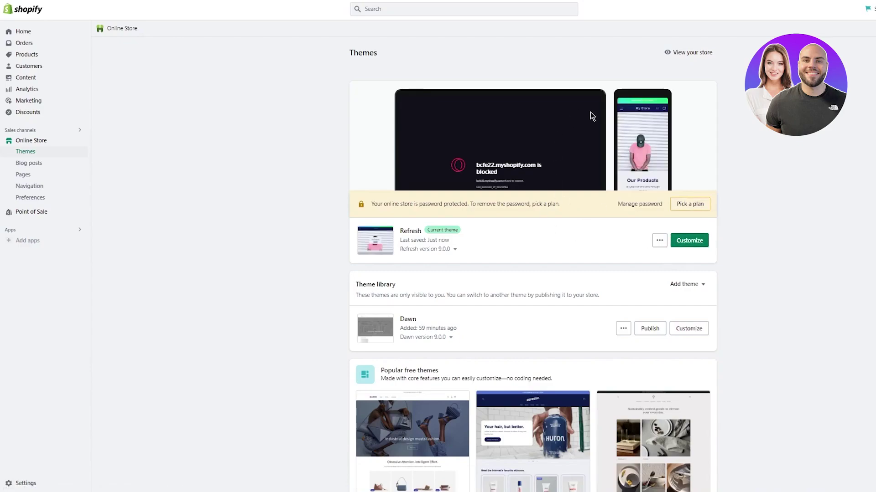
Open the live store and examine the home page's slideshow, image banner, featured products and footer
click(78, 145)
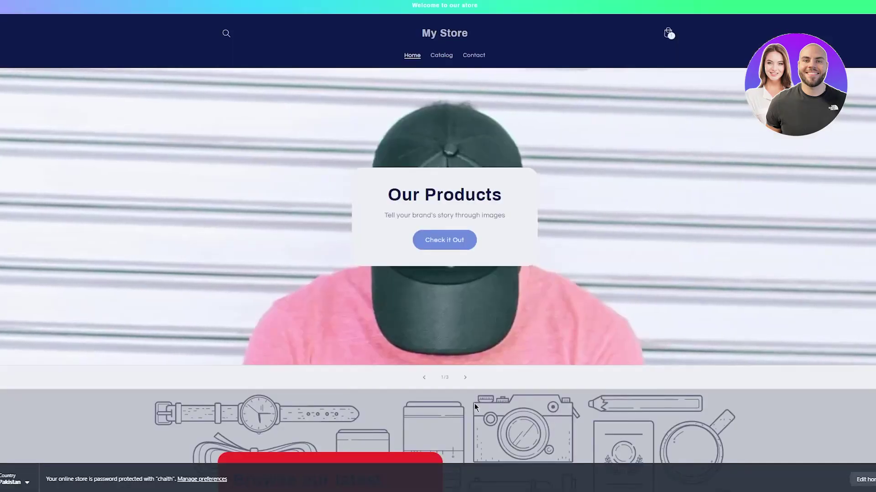
click(465, 378)
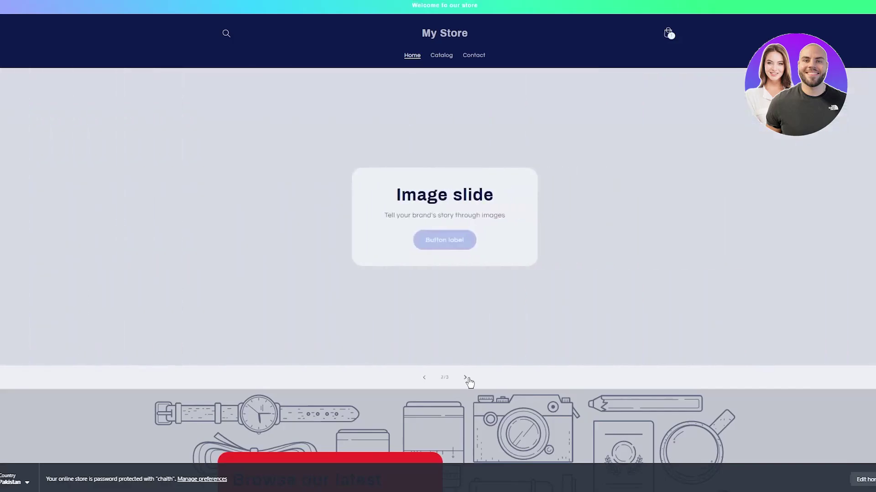
click(466, 378)
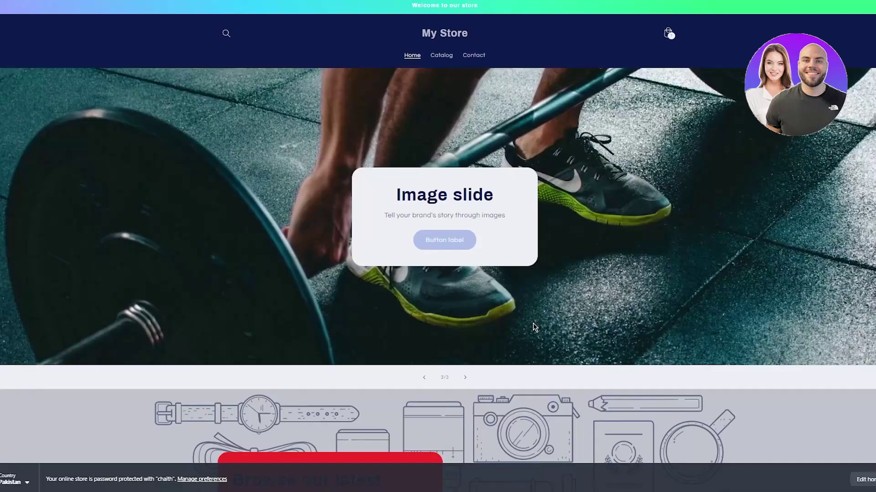
scroll(524, 195, down, 8)
scroll(447, 209, down, 6)
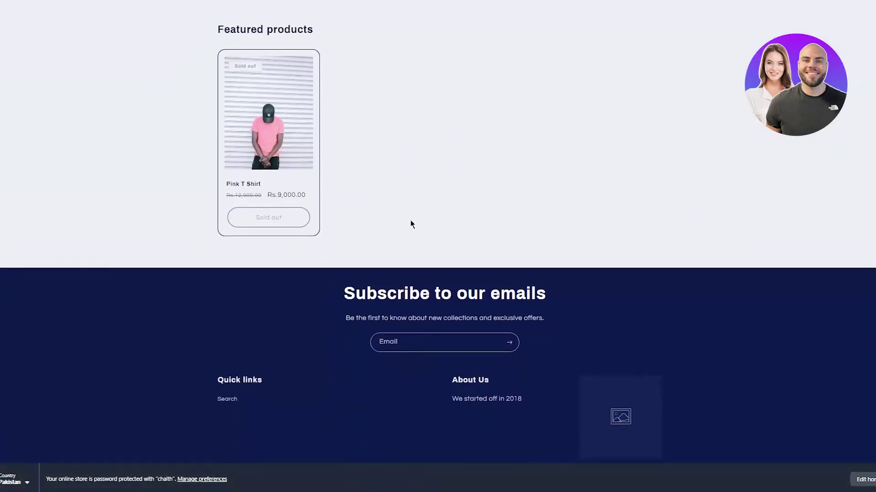
scroll(356, 246, up, 8)
scroll(297, 271, down, 9)
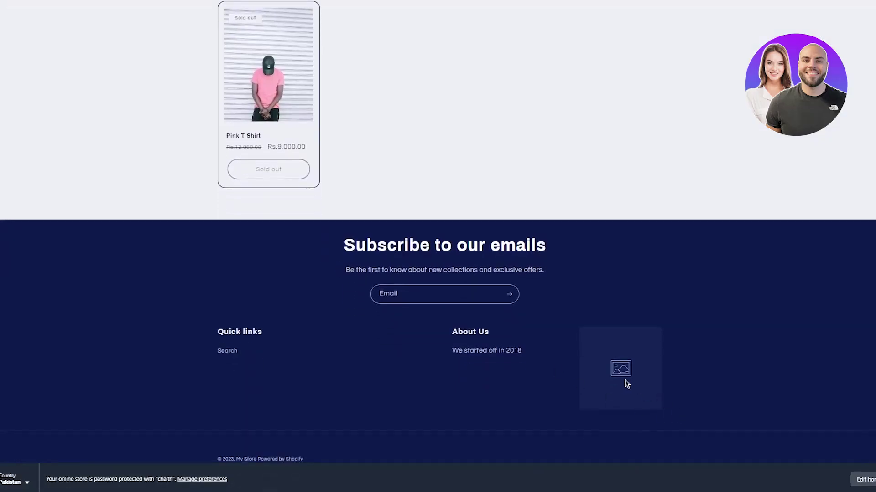
scroll(365, 315, up, 15)
scroll(360, 298, down, 5)
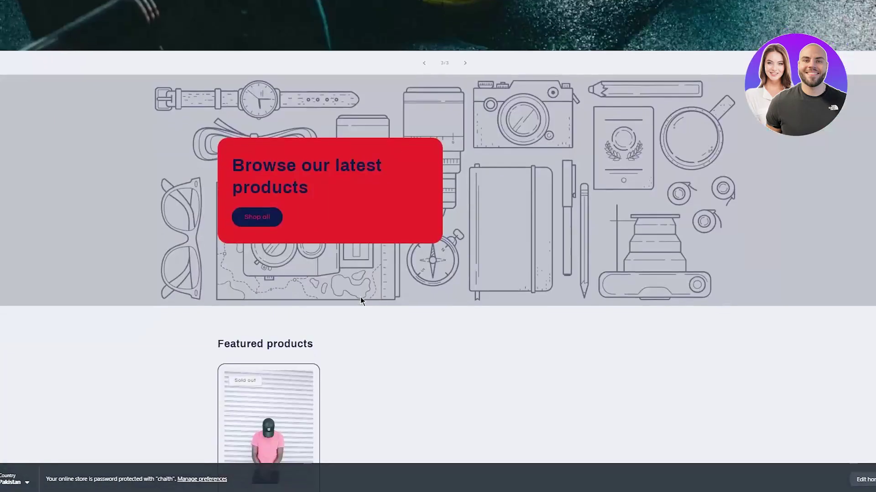
Go from the home page's Shop all banner to the Pink T Shirt product page and look it over
click(252, 218)
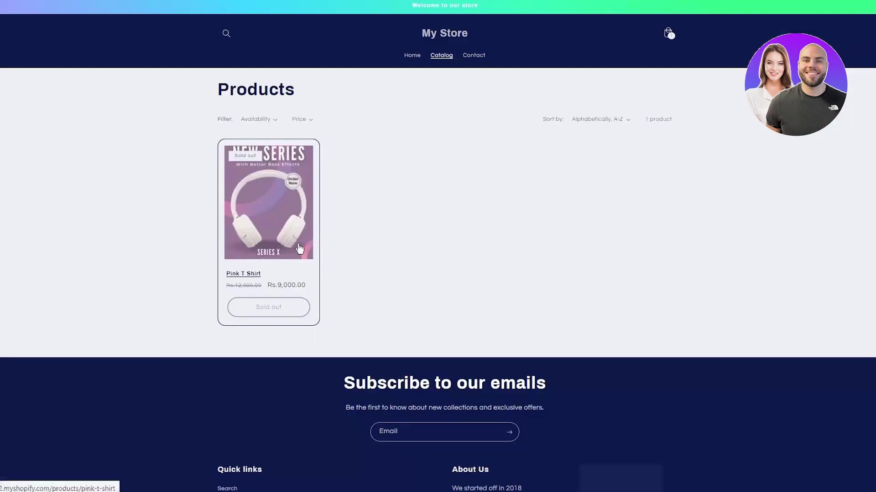
click(269, 203)
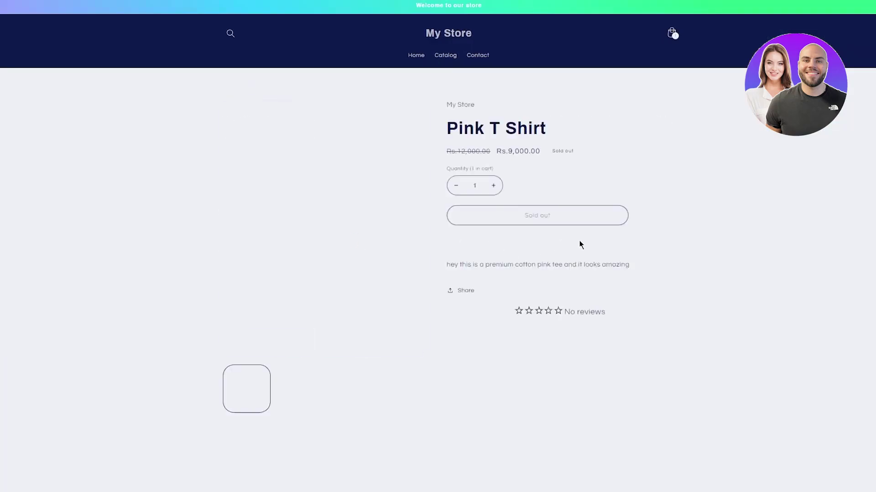
scroll(629, 219, down, 5)
scroll(677, 177, down, 7)
scroll(705, 183, up, 12)
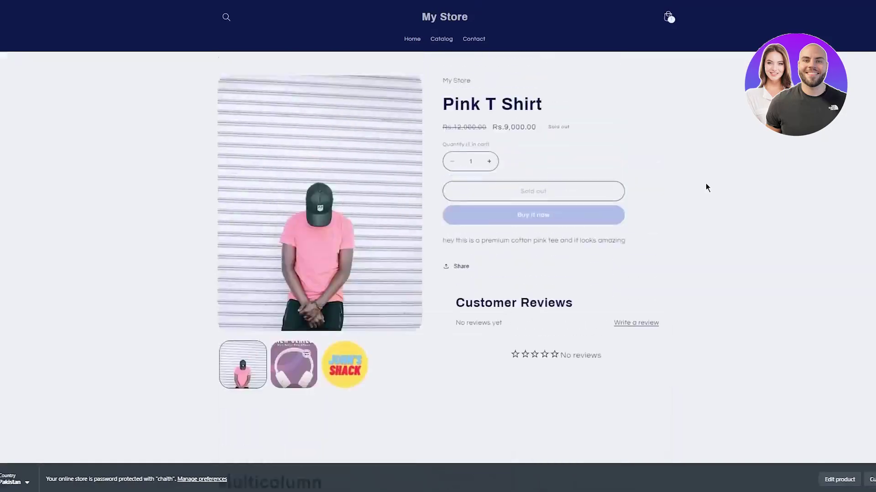
Test expanding and collapsing the rows in the product page's "Click Now!!" section
scroll(705, 186, down, 8)
scroll(706, 189, down, 7)
click(457, 132)
scroll(639, 136, up, 4)
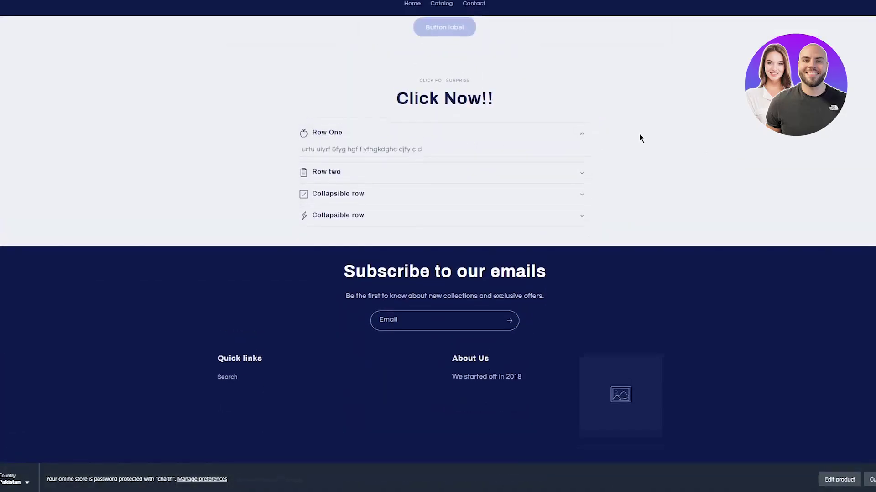
click(500, 345)
click(496, 347)
click(446, 379)
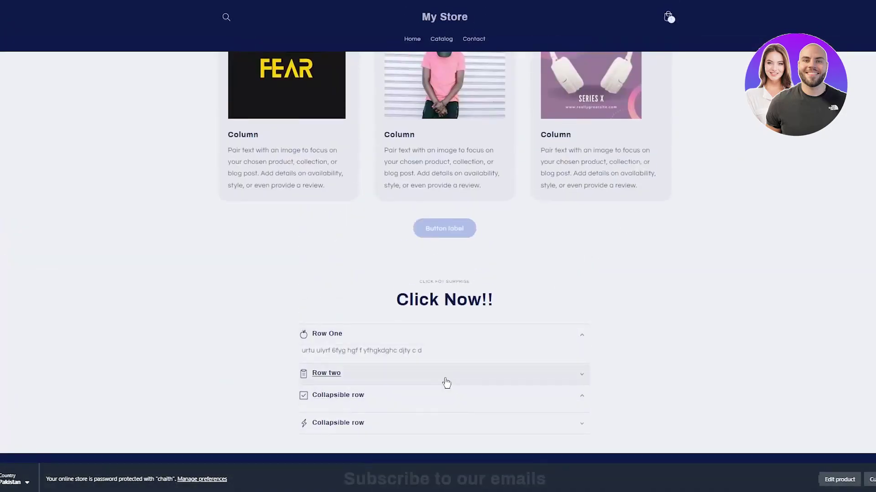
click(443, 376)
click(508, 398)
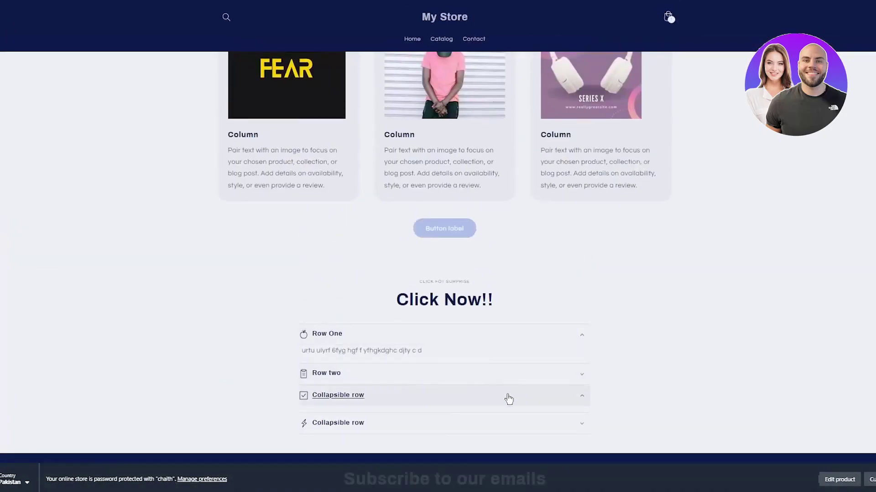
click(539, 339)
click(539, 340)
click(539, 338)
click(537, 336)
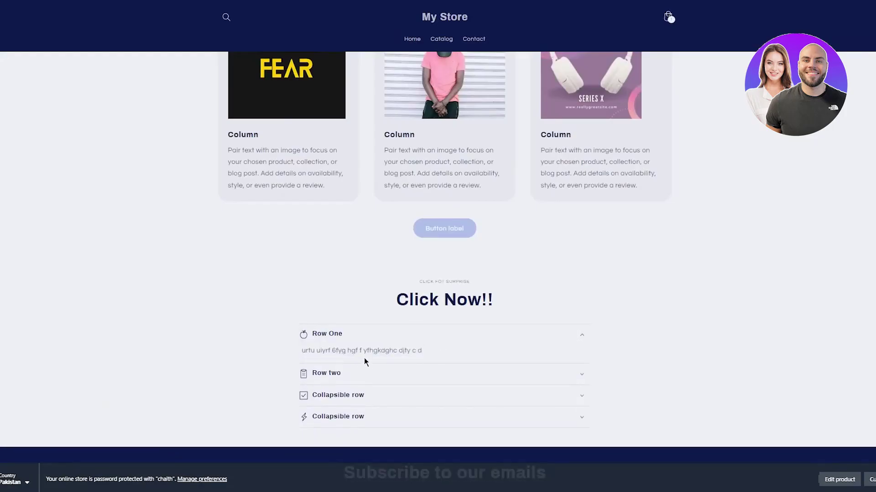
click(450, 340)
Try the Multicolumn section's button and try to increase the Pink T Shirt's quantity on the product page
scroll(533, 334, up, 5)
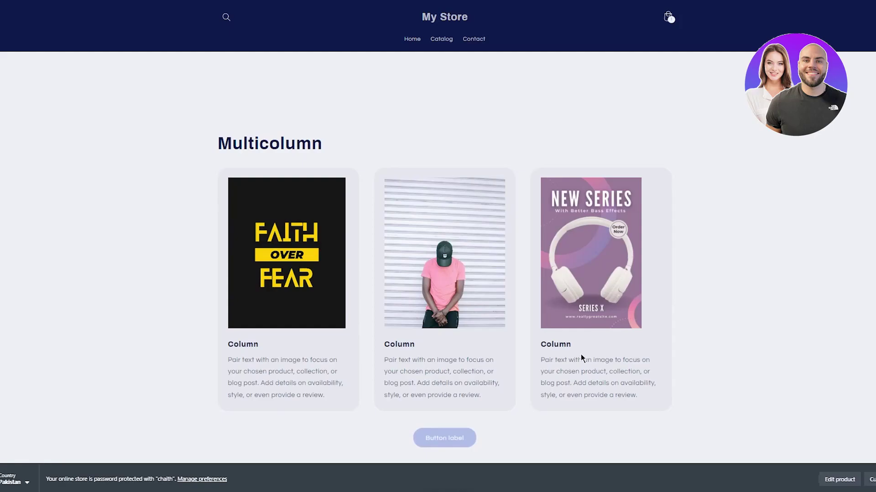
click(469, 434)
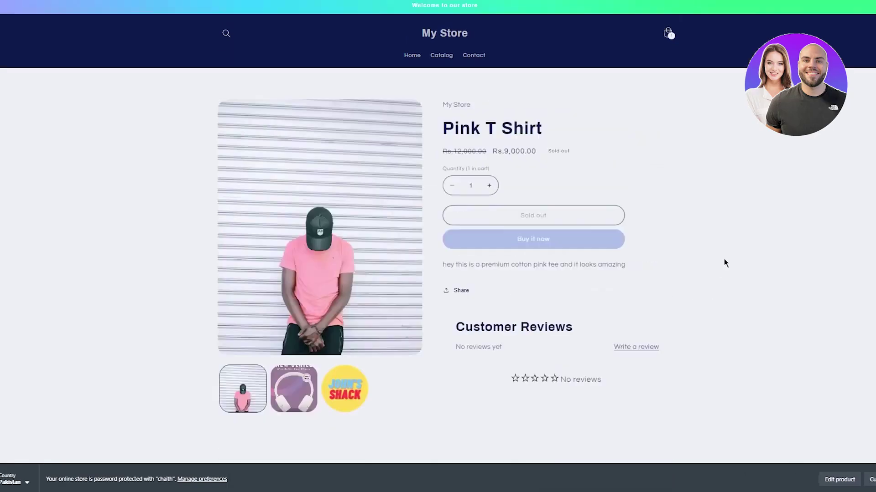
click(488, 187)
click(489, 187)
click(489, 186)
Return to the store's home page and reach the Pink T Shirt page through the Check it Out slide
click(412, 56)
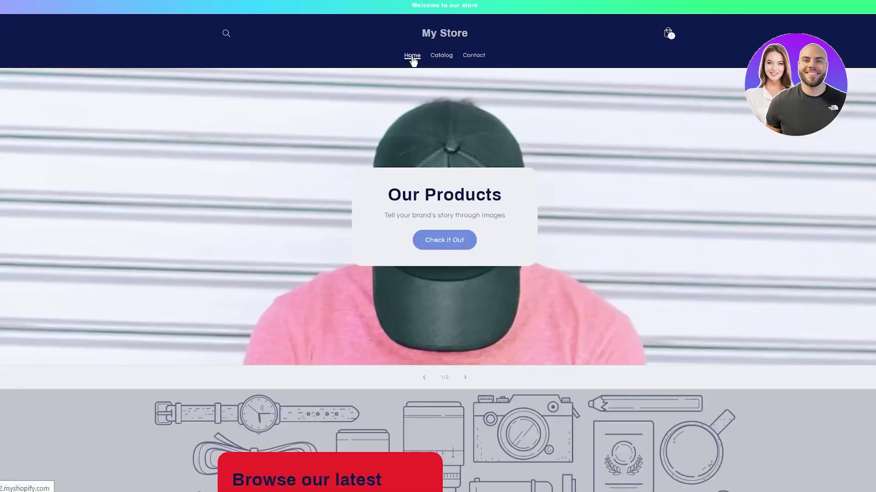
click(435, 243)
click(264, 201)
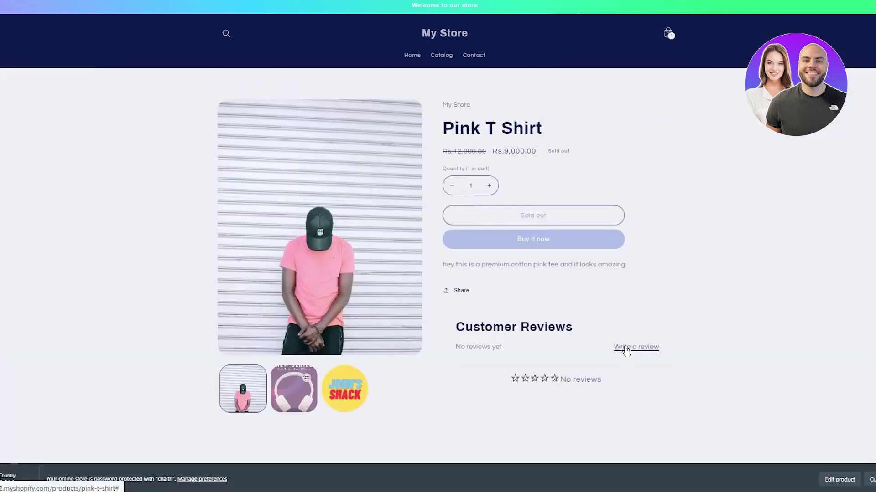
Open the Pink T Shirt's review form, try its entry fields and select a five-star rating
click(626, 350)
scroll(564, 386, down, 4)
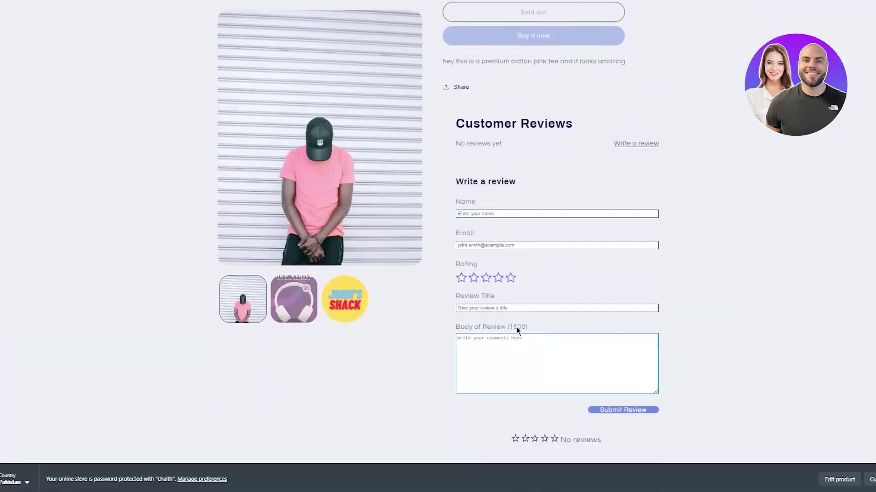
click(495, 213)
click(497, 245)
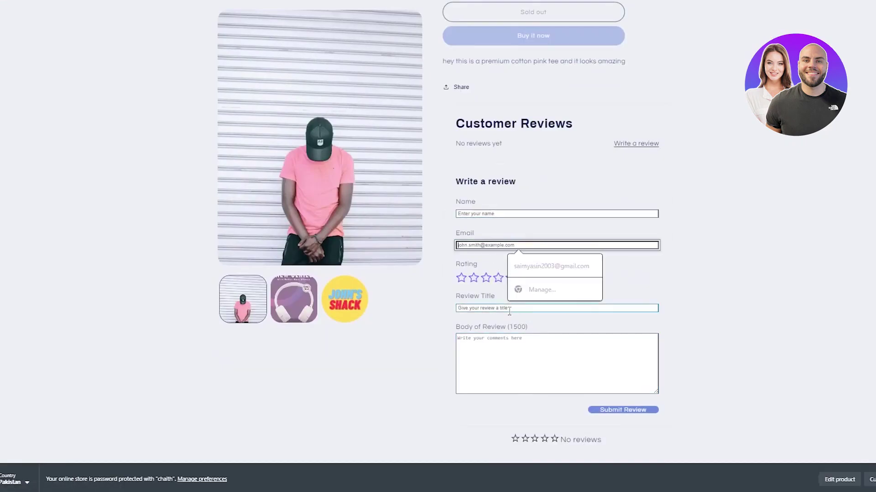
click(486, 278)
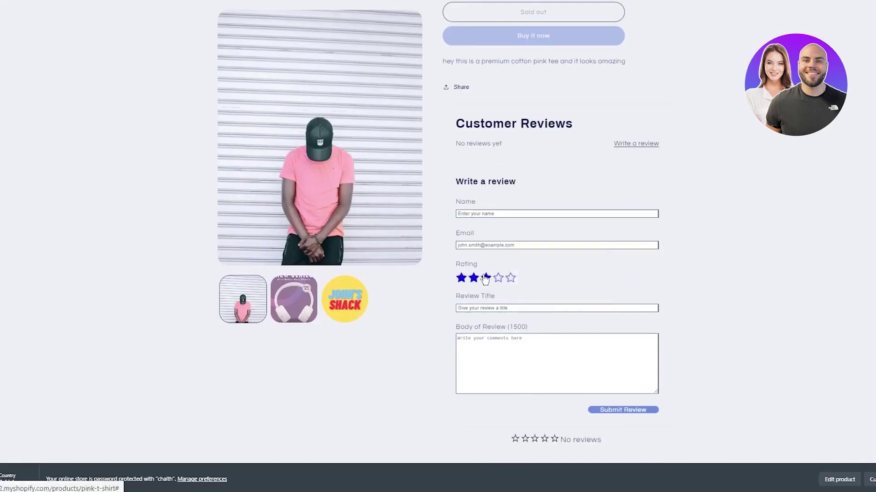
click(511, 278)
click(533, 308)
click(533, 363)
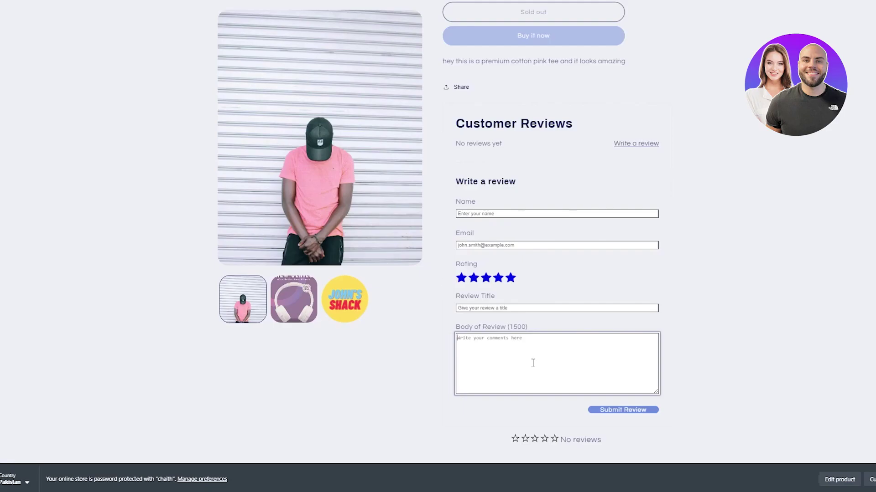
Check the "Subscribe to our emails" sign-up field in the product page's footer
scroll(482, 336, down, 15)
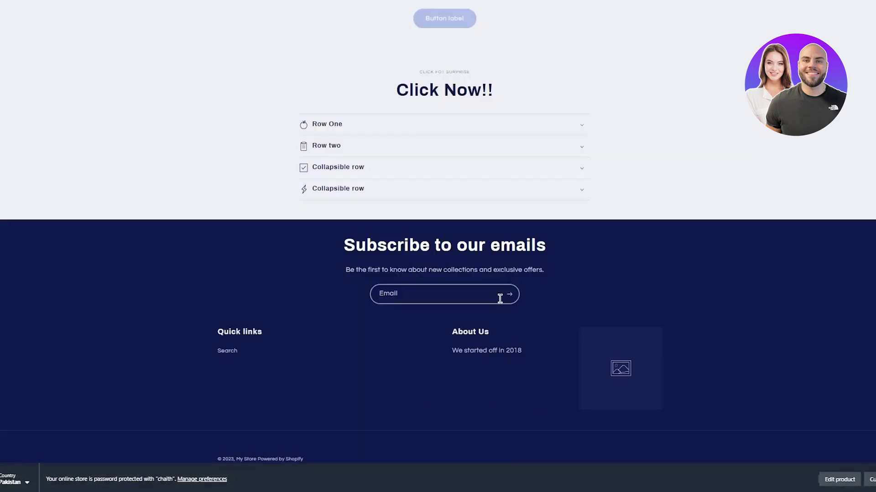
click(440, 290)
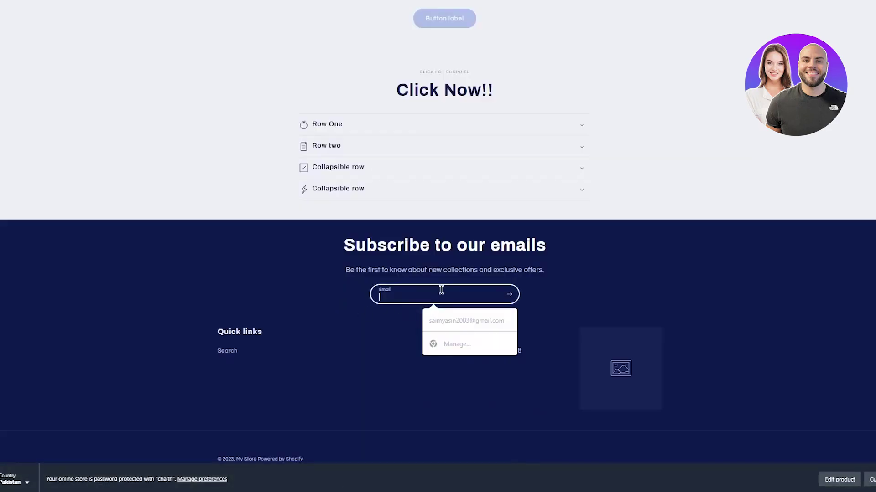
click(523, 293)
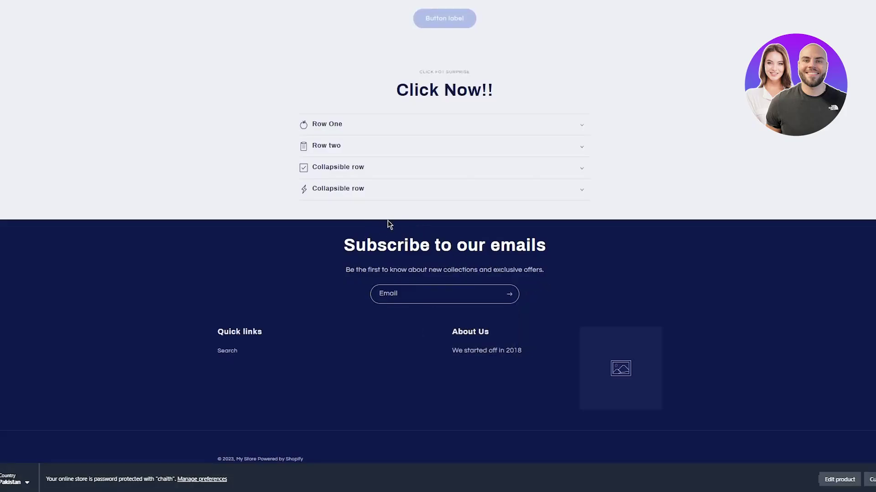
Use the footer's Search quick link to search the store for "p" and open the Pink T Shirt product
click(230, 362)
click(372, 163)
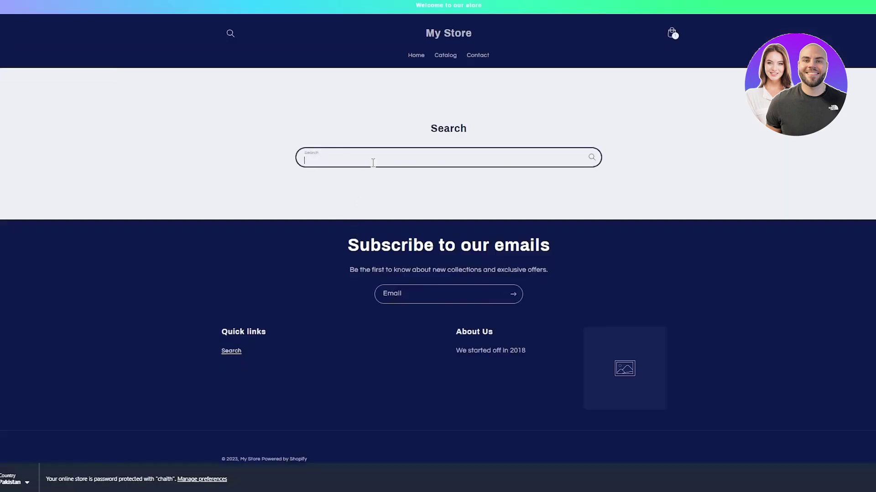
text(pr)
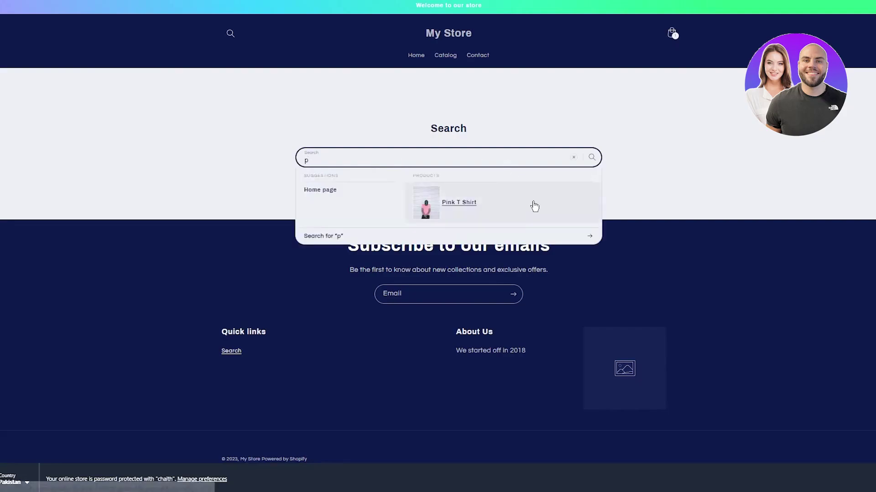
click(486, 206)
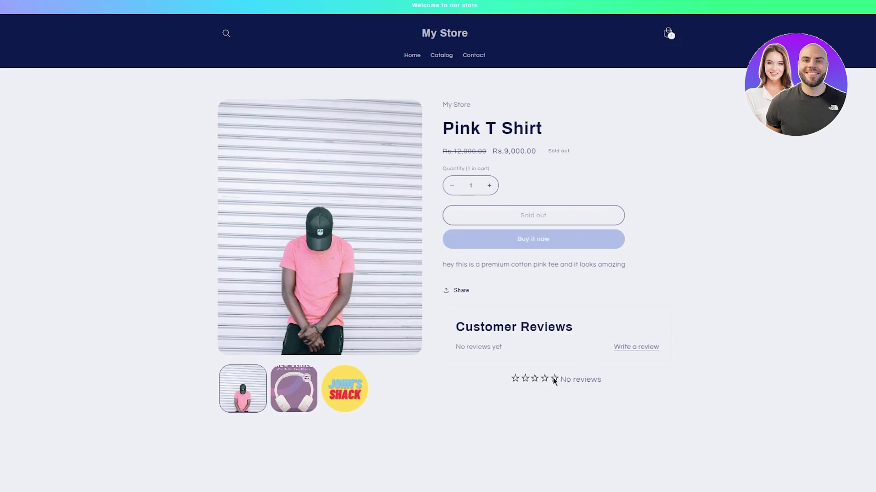
Check the Pink T Shirt's Share option and review the product page down to the footer and back up
click(459, 292)
click(730, 240)
scroll(716, 237, down, 15)
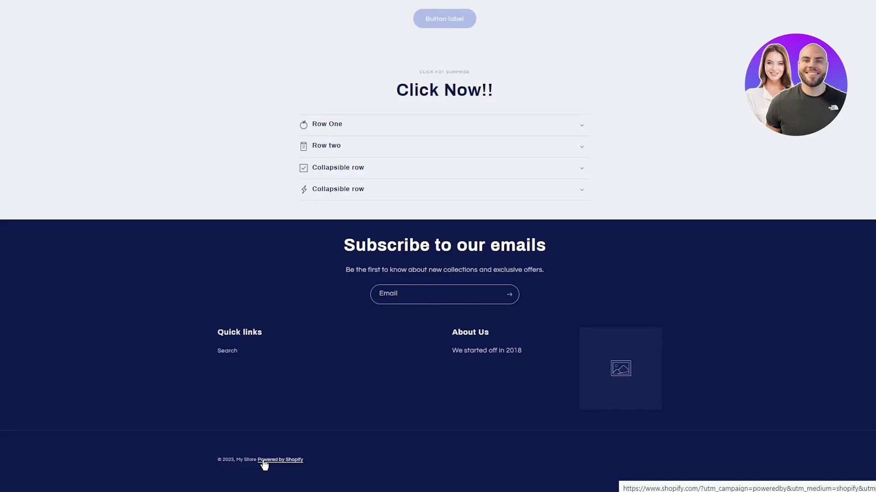
scroll(316, 89, up, 1)
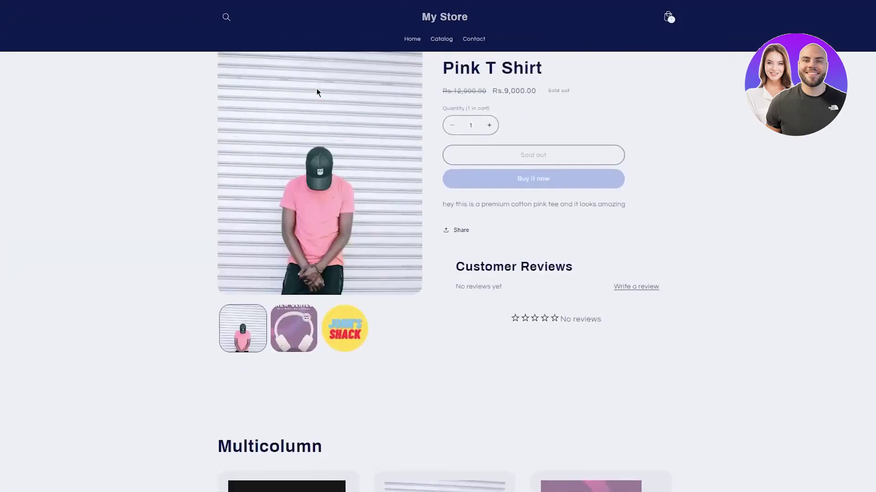
scroll(316, 88, up, 2)
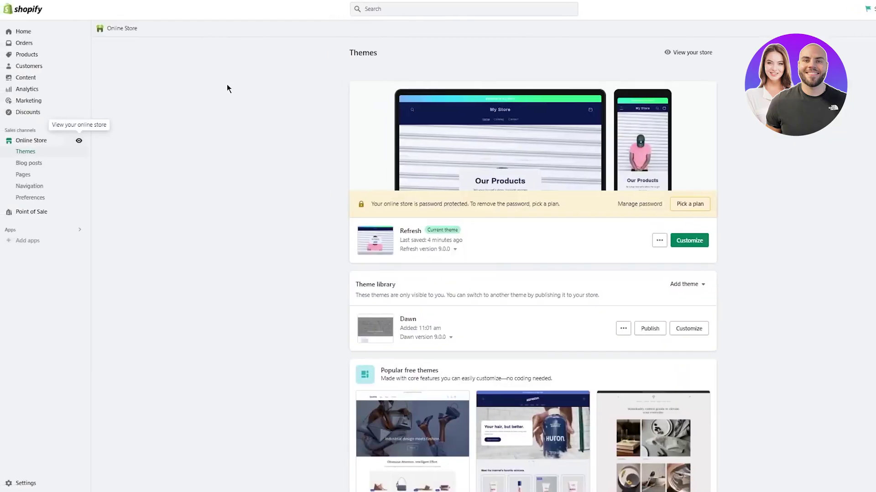
Customize the current Refresh theme from the Shopify admin and open the Logo section of its theme settings
click(690, 243)
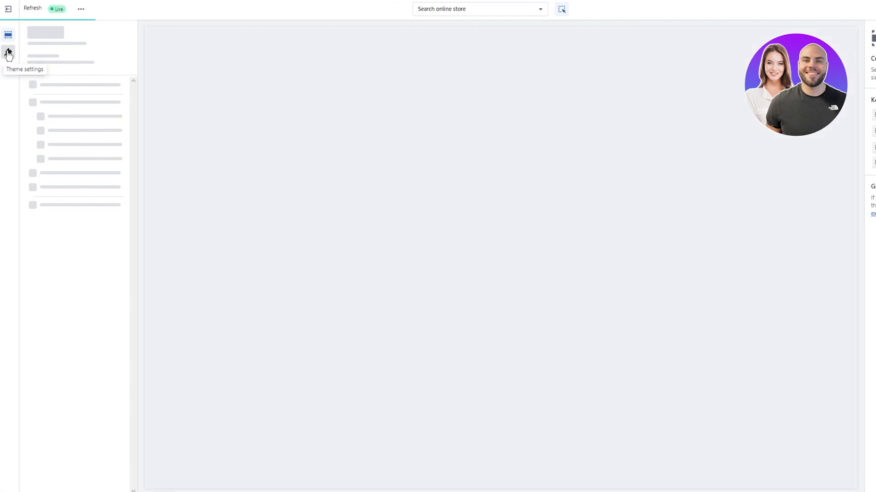
click(8, 52)
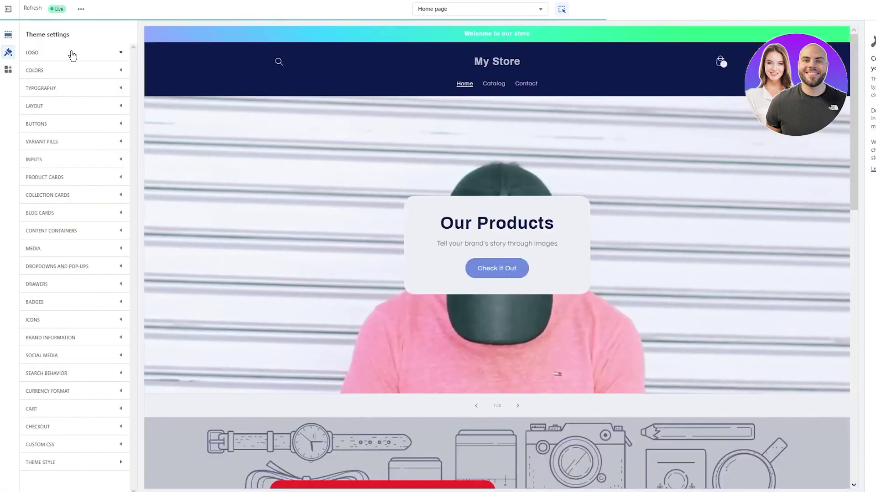
click(73, 52)
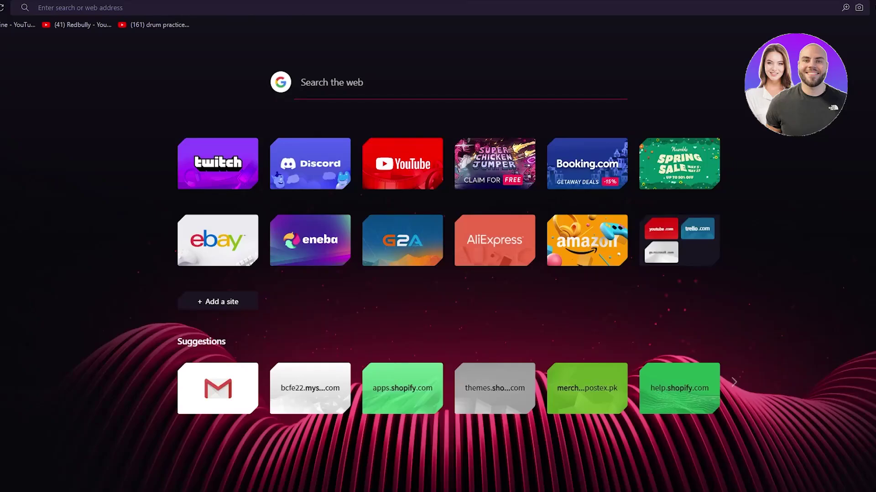
Switch to Canva and create a new blank Logo design
text(ca)
key(Return)
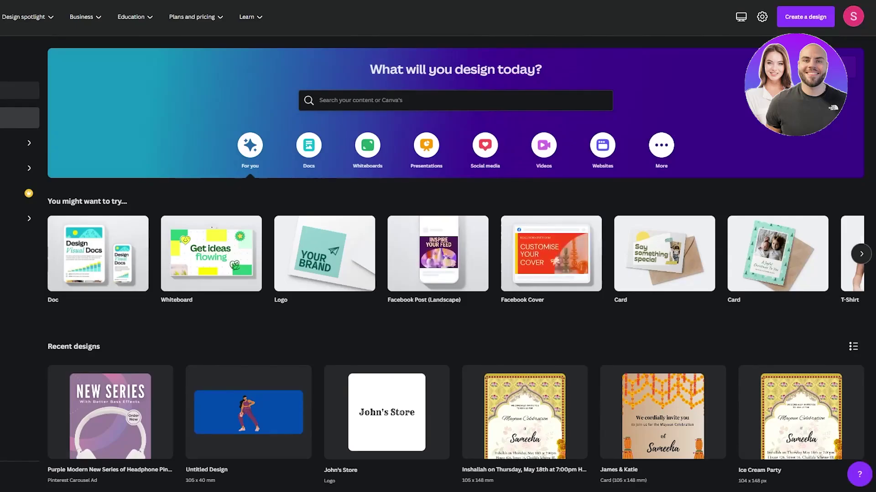
click(804, 20)
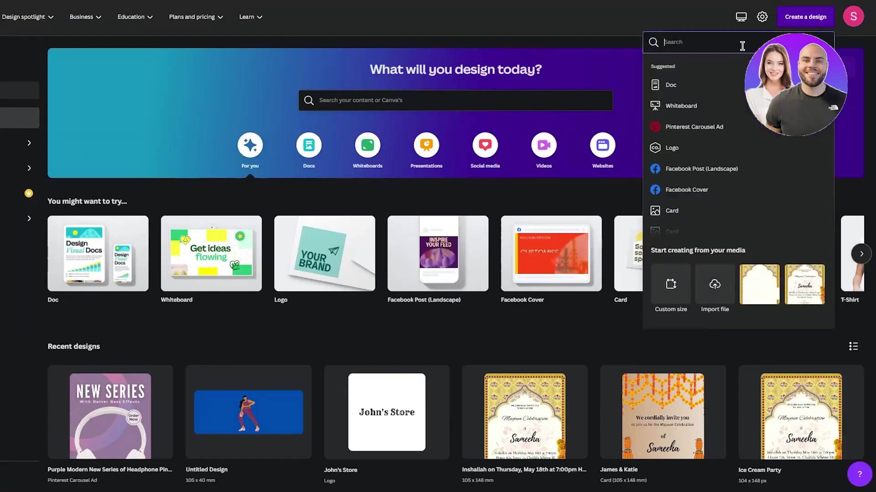
text(lo)
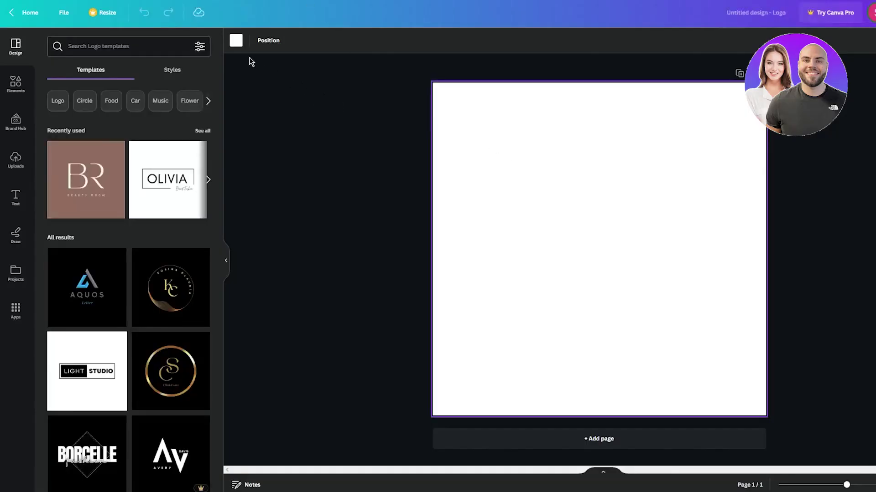
Set the logo's background color to solid black
click(235, 40)
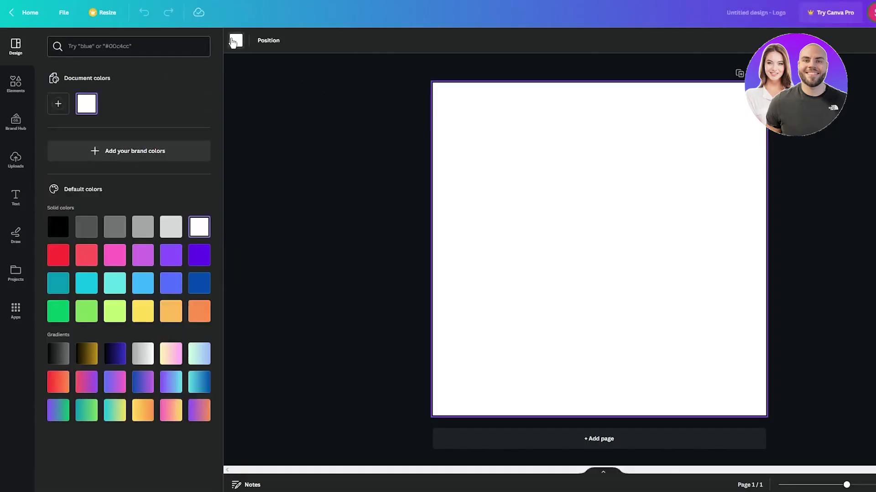
click(54, 236)
click(363, 182)
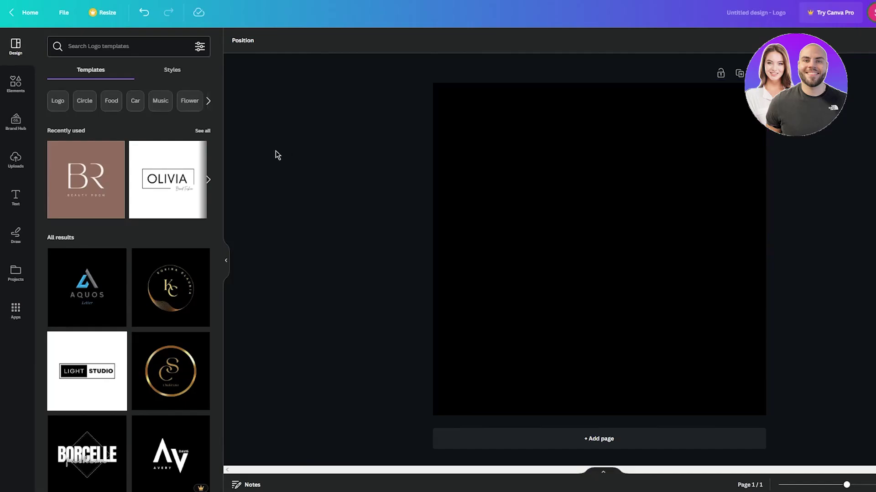
Add the recently used "Authentic Leather Blue Wood" font combination to the logo and delete its "Authentic Leather" line
click(16, 197)
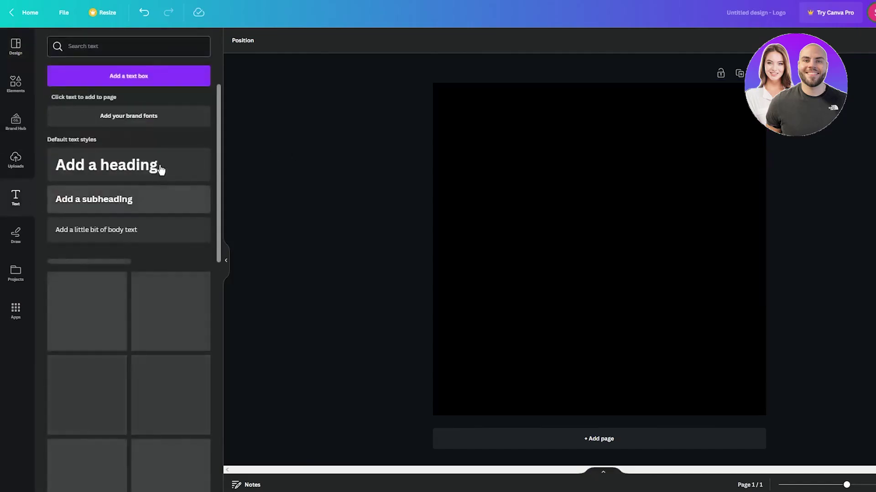
click(113, 49)
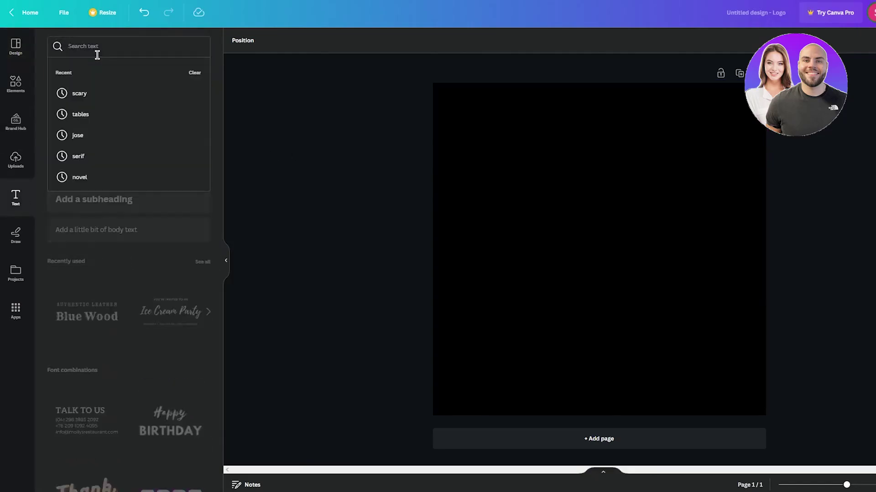
click(180, 283)
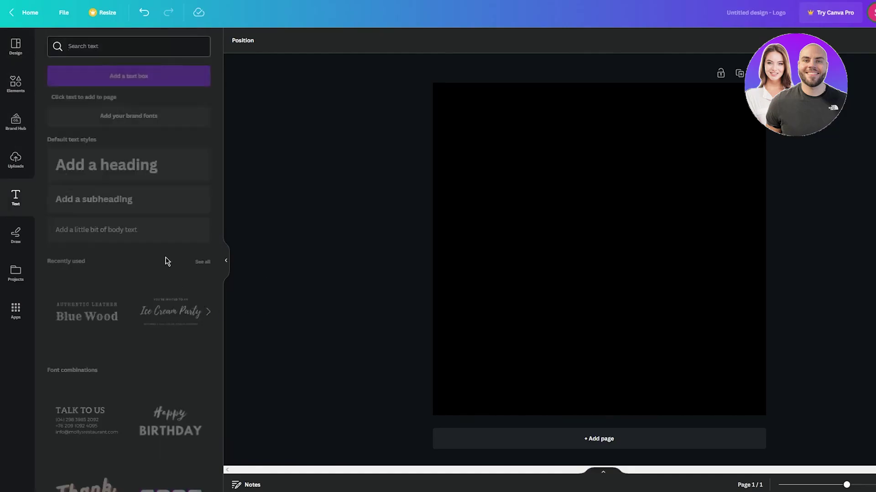
click(101, 328)
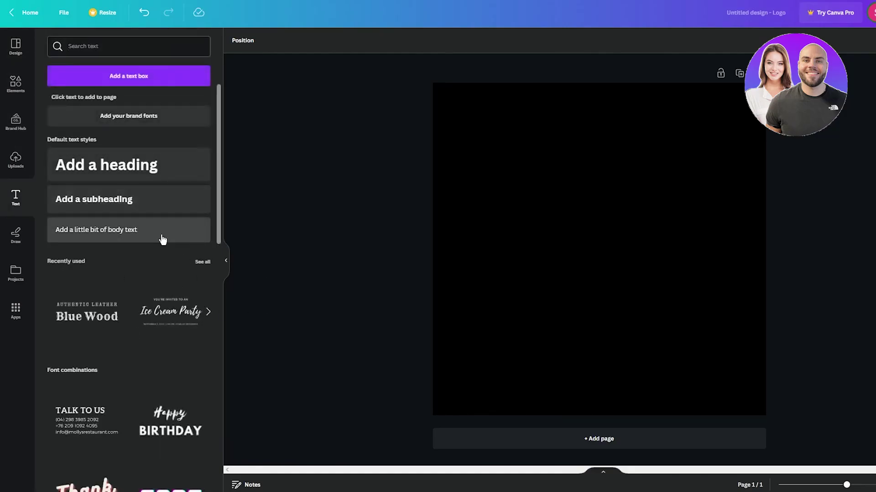
click(587, 230)
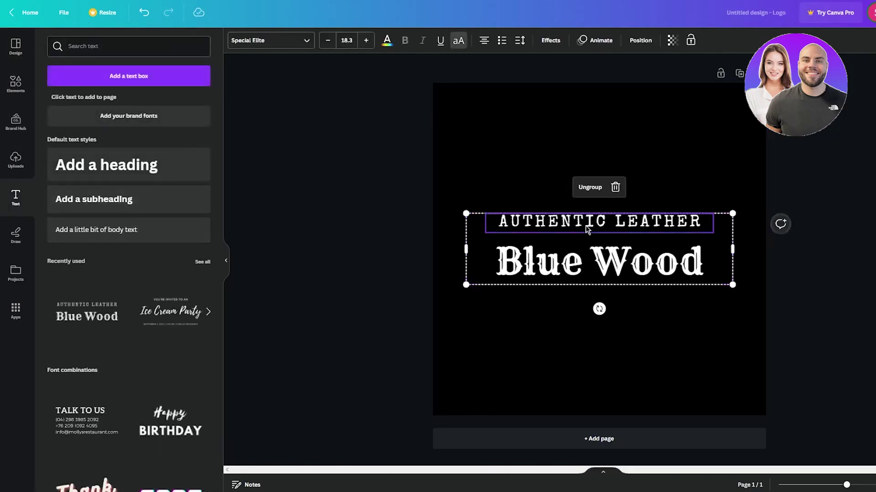
key(Delete)
Replace the "Blue Wood" text with "John's"
double_click(603, 277)
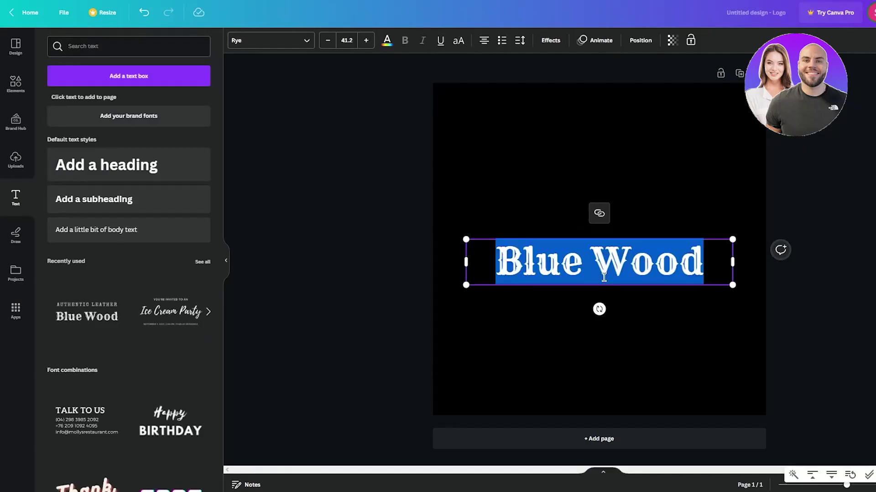
text(John's)
key(Escape)
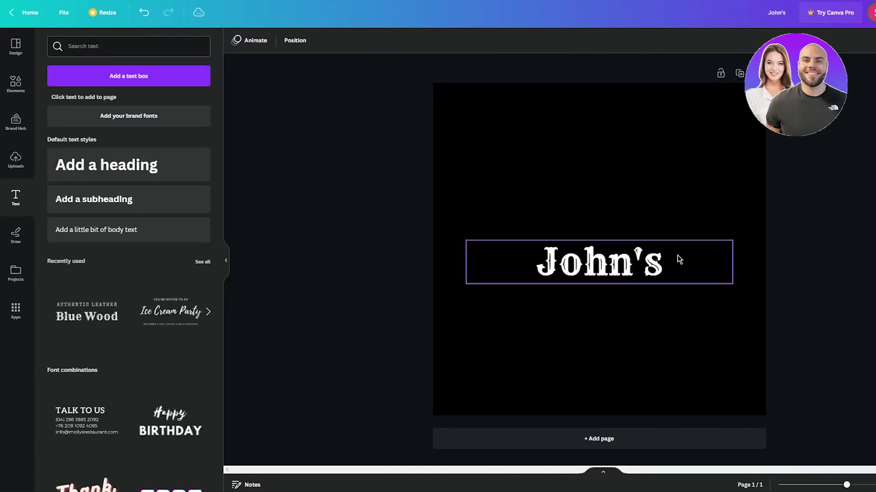
Duplicate the "John's" text, place the copy near the bottom of the logo and change it to "Store"
click(677, 257)
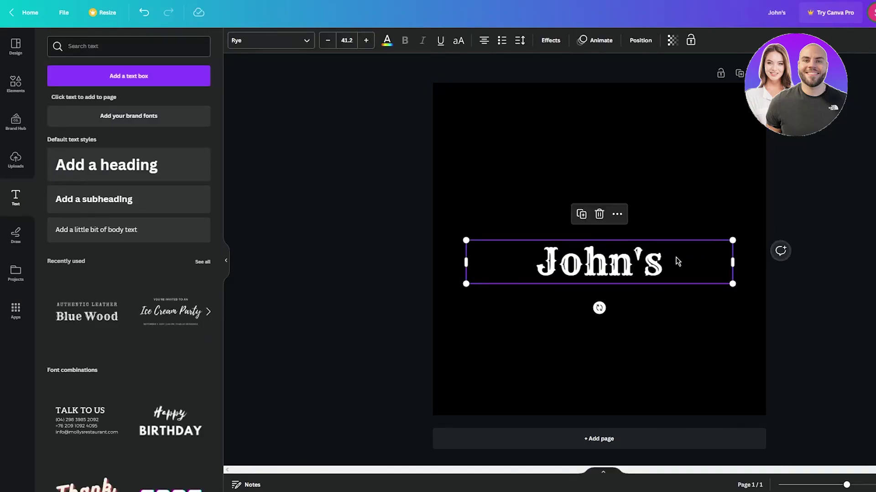
key(ctrl+d)
drag(646, 288, 651, 360)
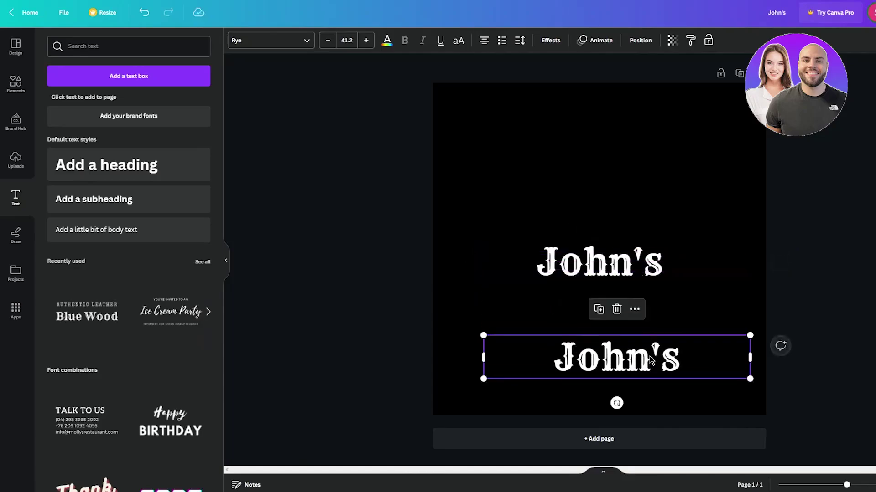
double_click(649, 359)
text(Store)
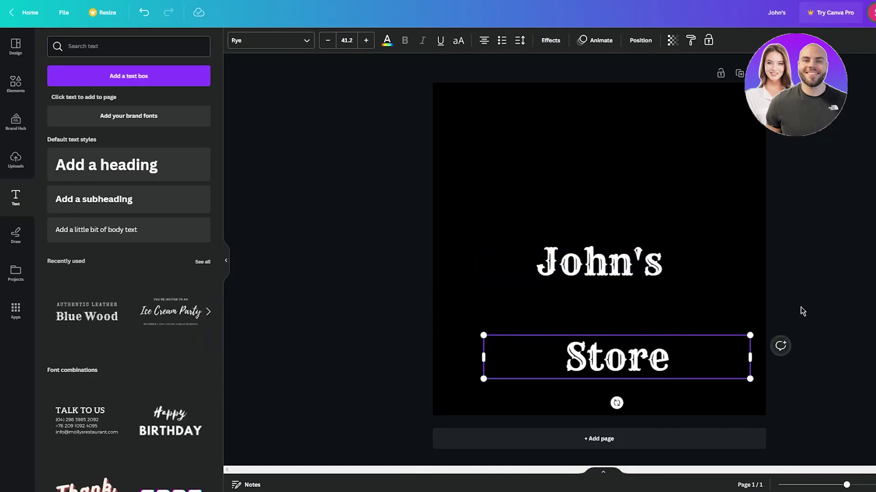
Move "John's" to the top of the logo and center "Store" horizontally near the bottom
click(702, 274)
drag(605, 261, 606, 111)
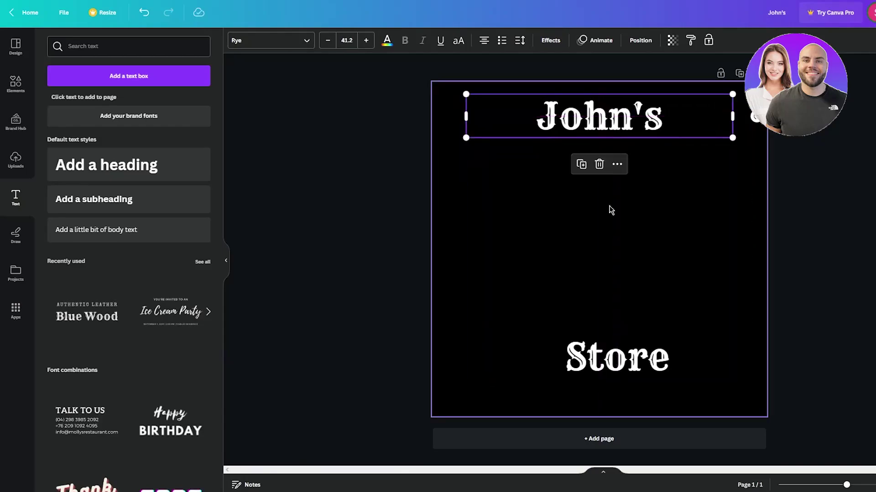
drag(645, 365, 627, 369)
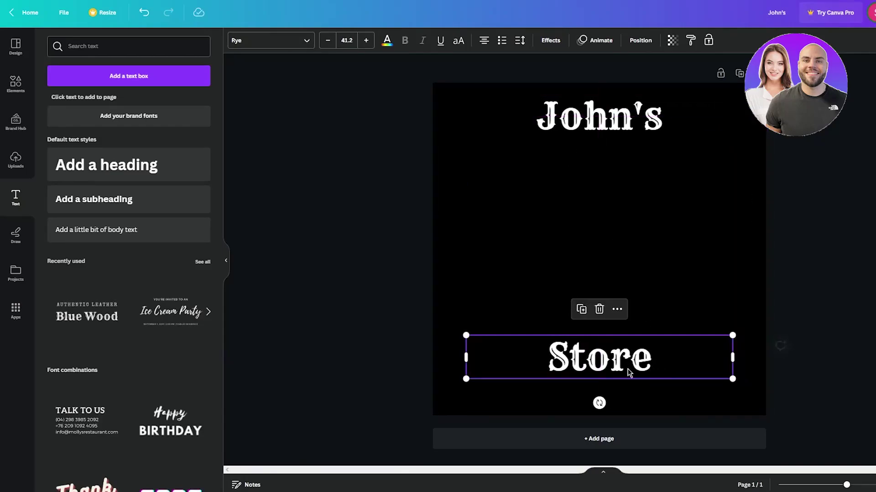
click(803, 332)
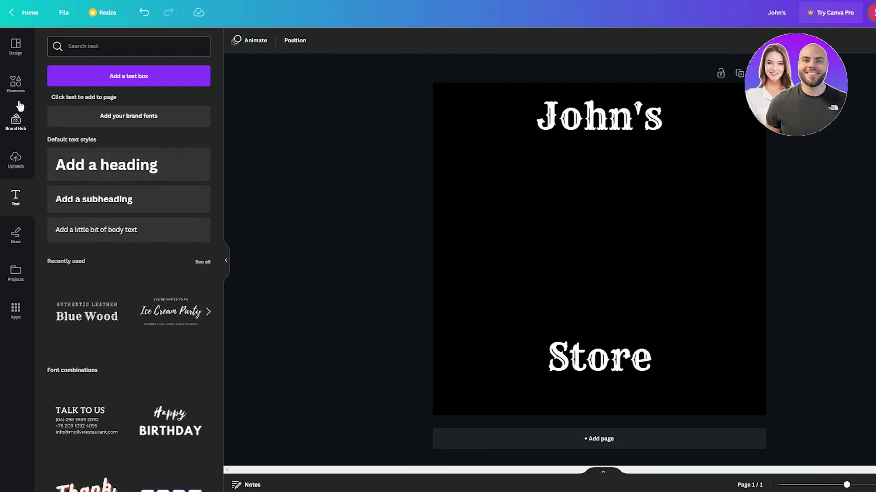
Search the elements for "clothes" and add the graphic of stacked folded clothes in grey, white and yellow to the logo
click(15, 83)
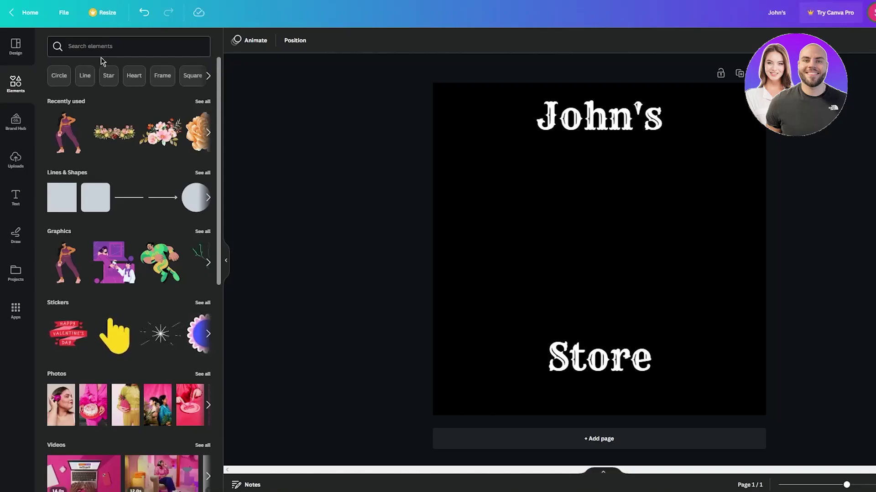
click(102, 49)
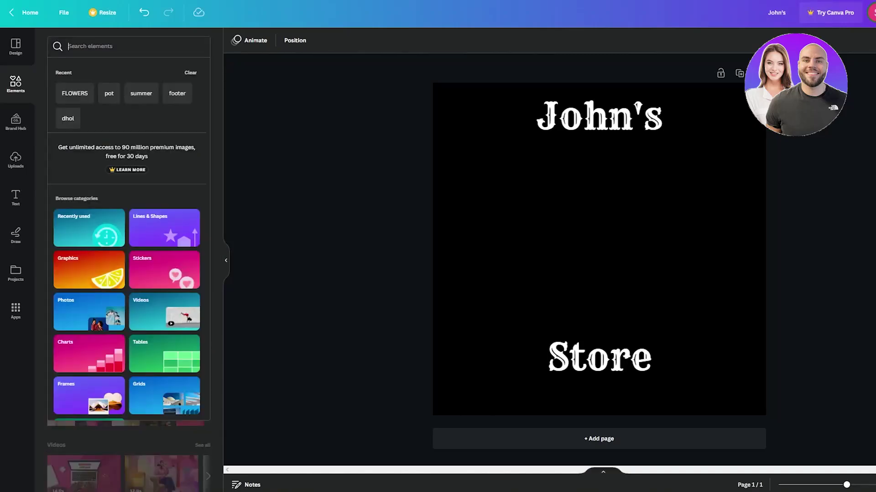
text(cl)
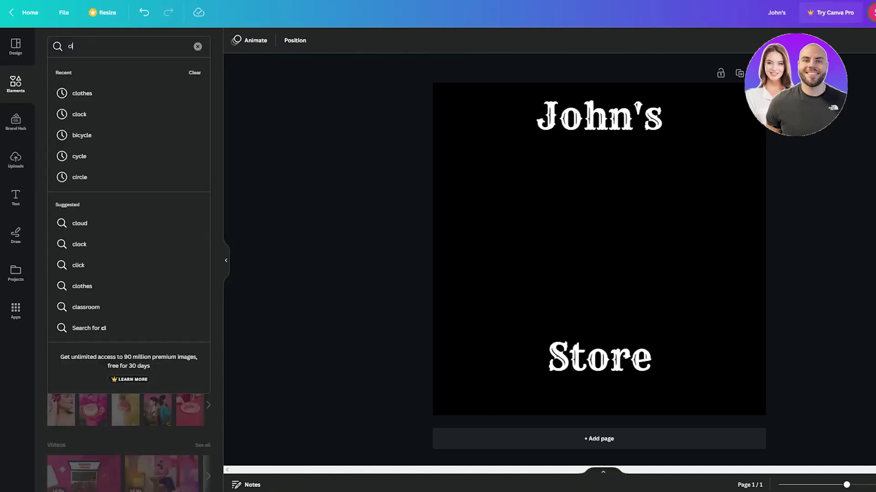
text(othes)
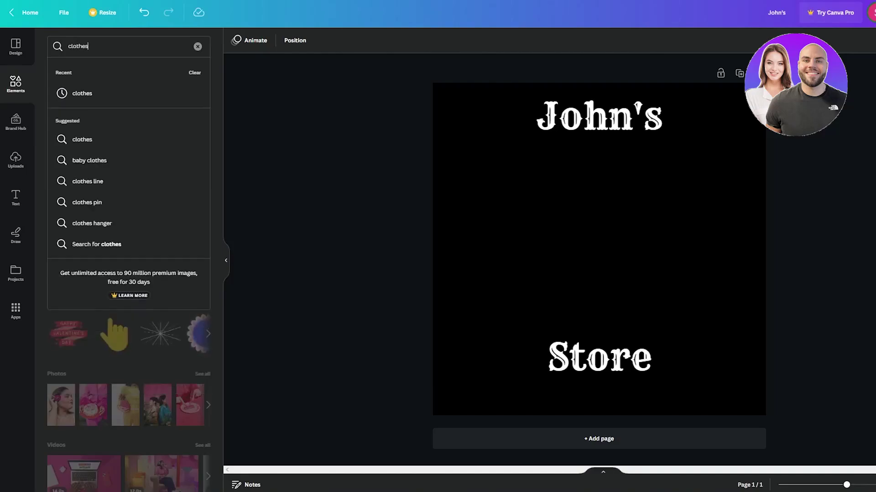
key(Return)
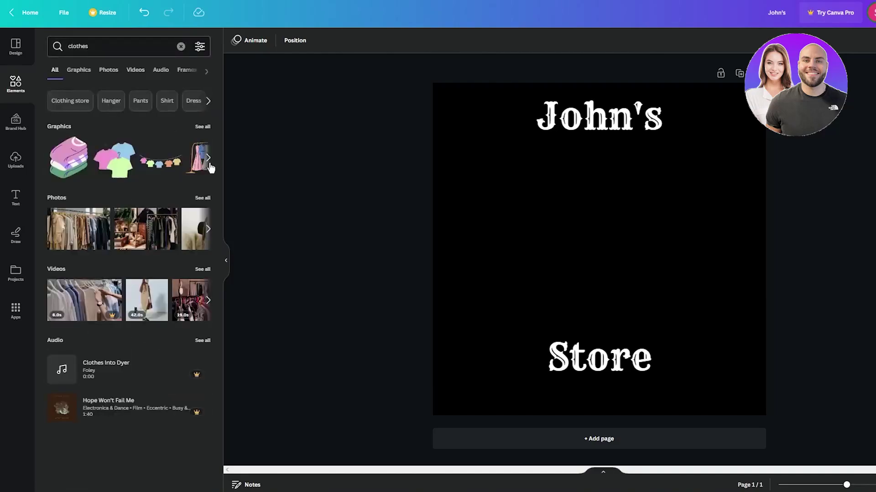
click(209, 163)
click(208, 159)
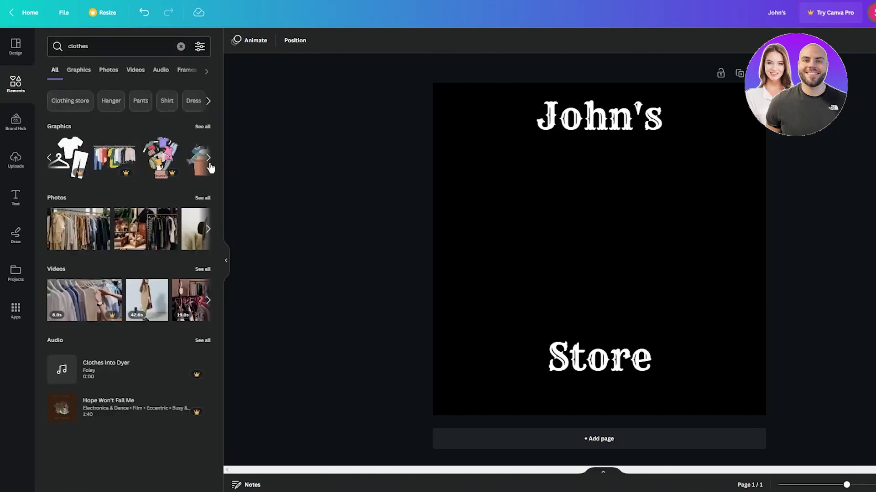
click(208, 159)
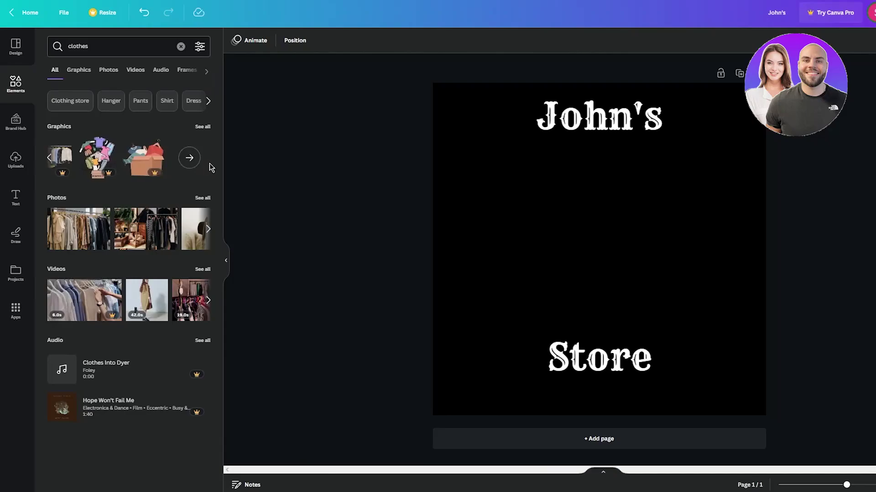
click(50, 162)
click(50, 162)
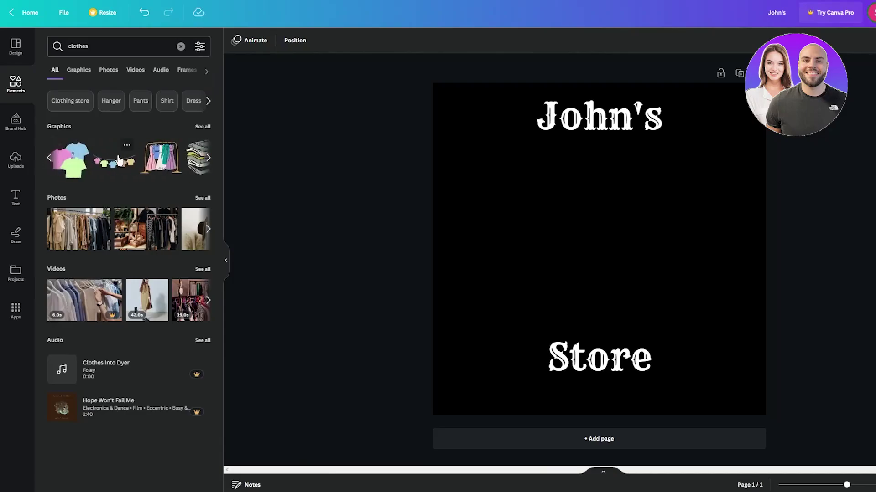
click(198, 169)
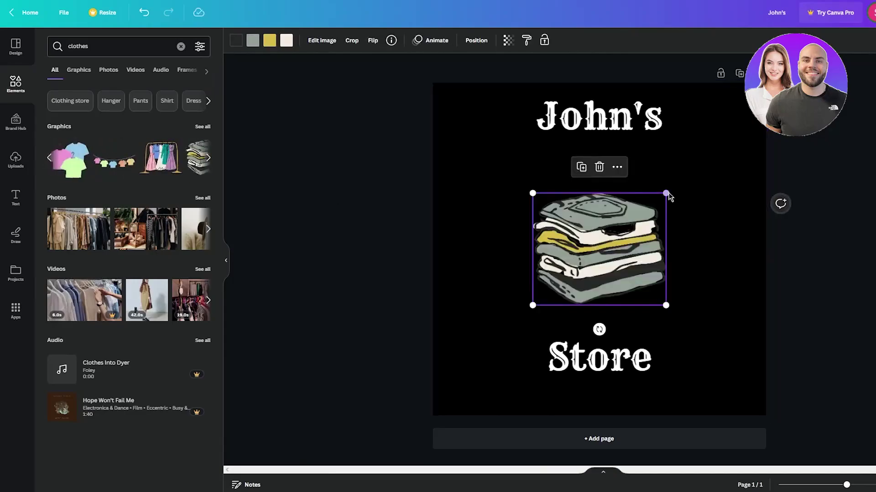
Enlarge and center the clothes stack graphic, placing "John's" directly above it and "Store" directly below it
drag(666, 193, 707, 183)
drag(638, 228, 624, 242)
click(815, 239)
drag(615, 130, 615, 170)
drag(619, 386, 619, 368)
key(Escape)
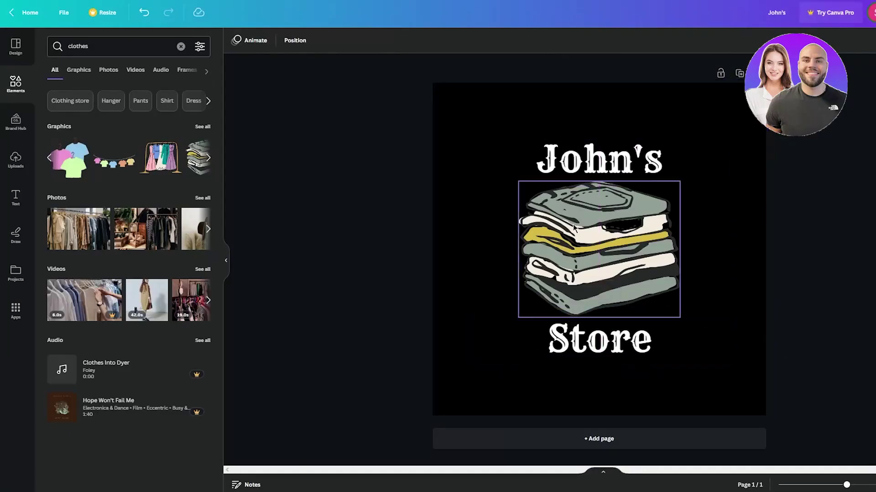
Apply the Curve shape effect to the "John's" text so it arches slightly flattened over the clothes stack
click(582, 164)
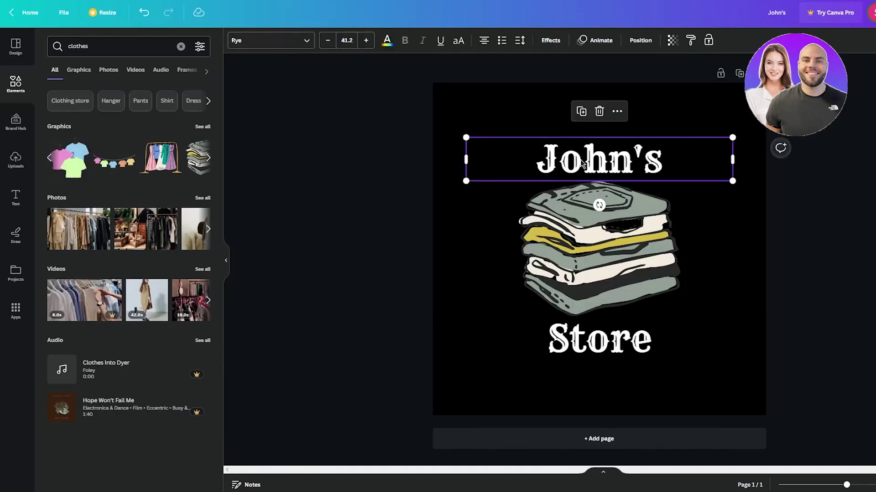
click(551, 42)
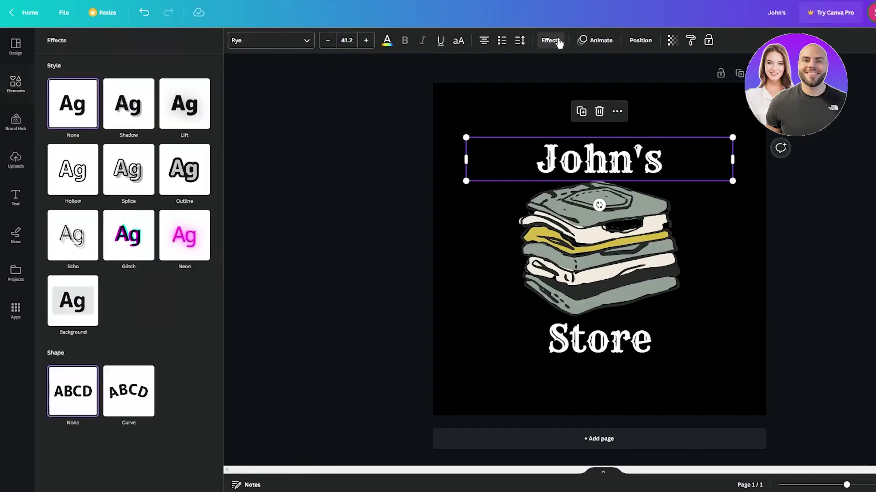
click(128, 403)
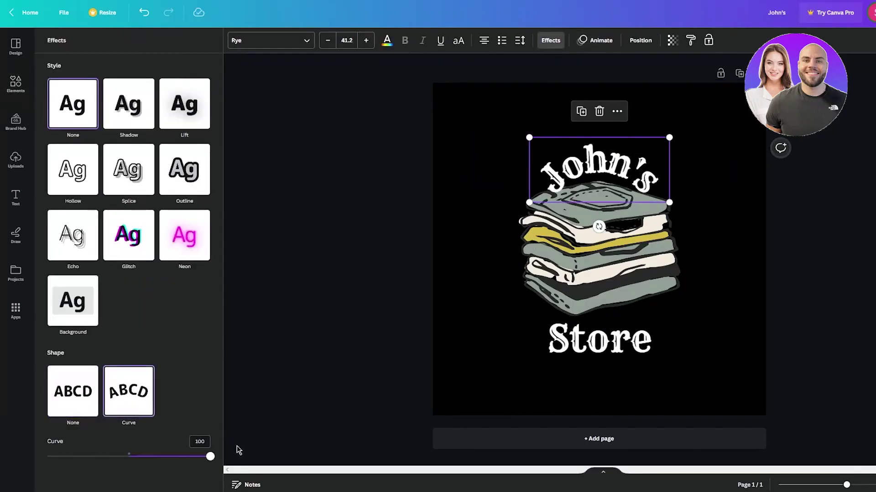
click(844, 205)
click(619, 168)
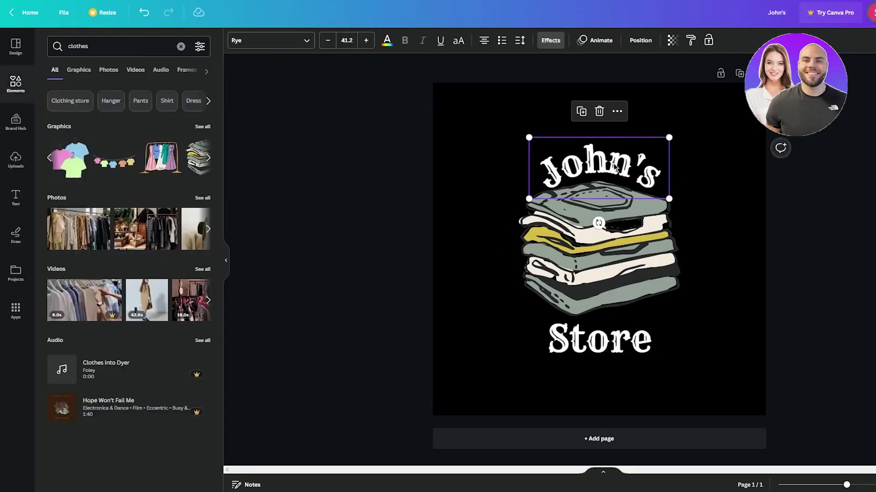
Curve the "Store" text downward with a negative curve and move it up close beneath the clothes stack
click(598, 340)
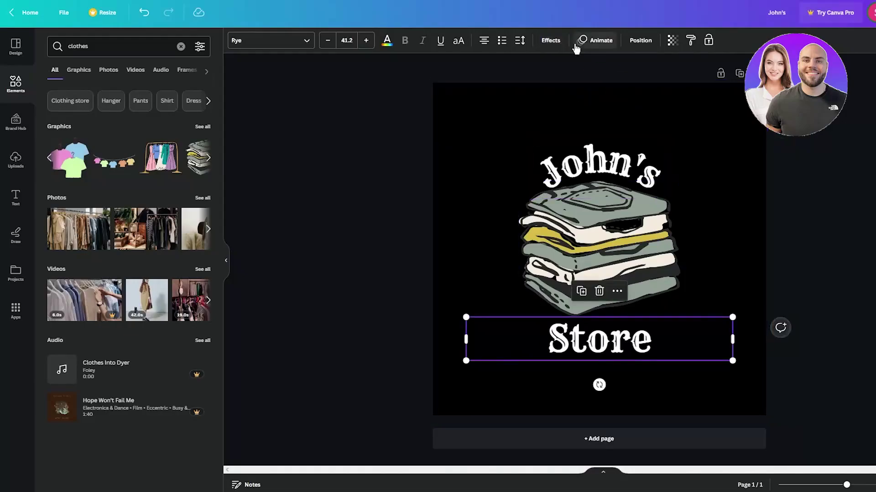
click(557, 41)
click(140, 399)
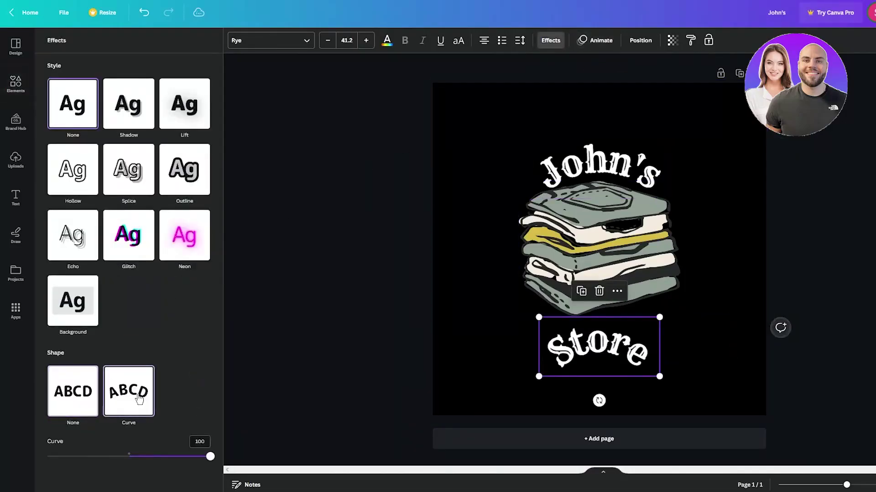
drag(210, 456, 88, 456)
mouse_move(625, 352)
mouse_down()
mouse_move(604, 342)
mouse_move(615, 345)
mouse_up()
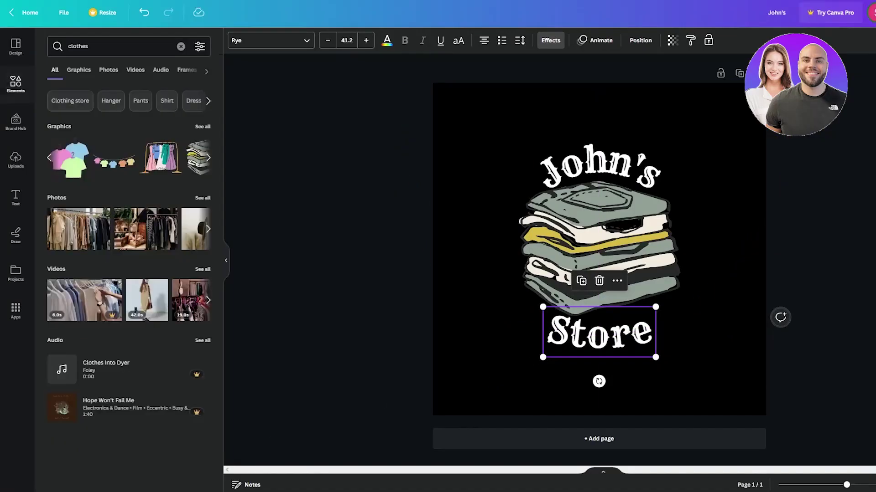
click(700, 340)
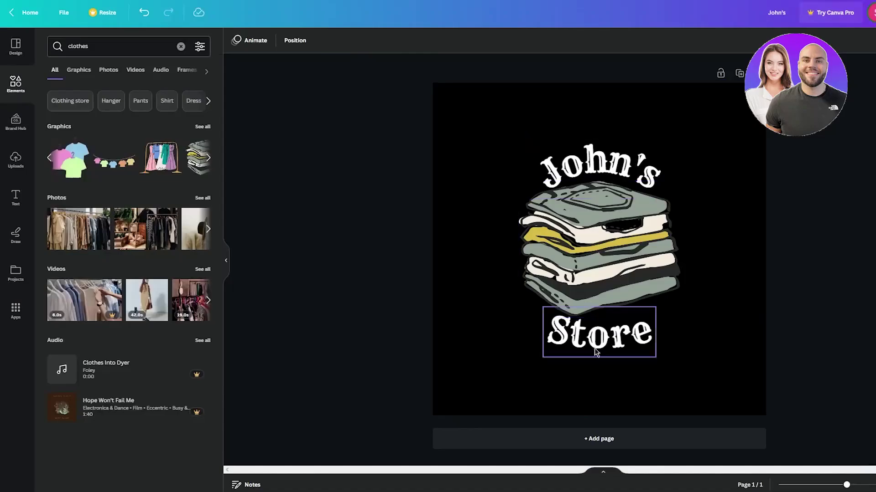
click(615, 261)
click(828, 247)
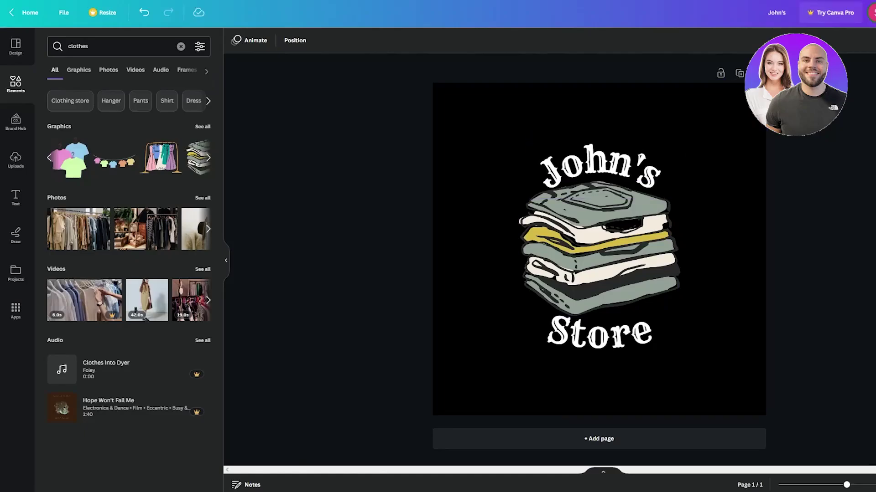
Download the finished logo as a 500 × 500 px PNG file
click(860, 14)
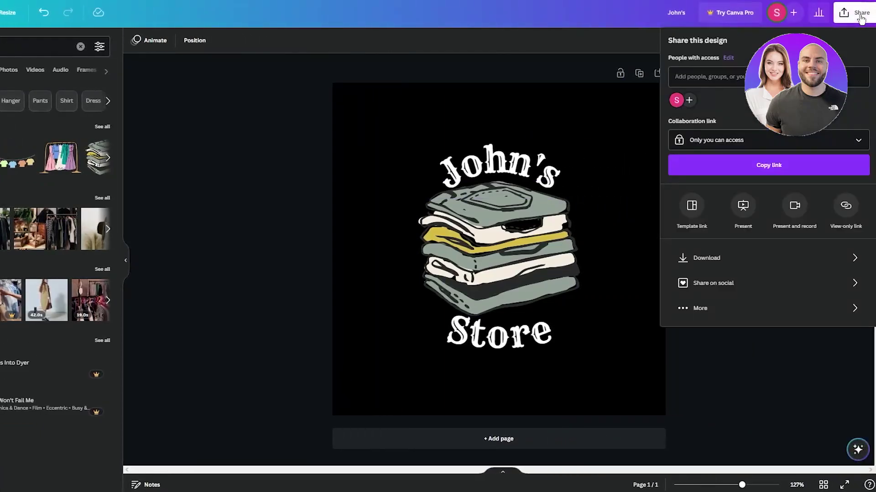
click(780, 260)
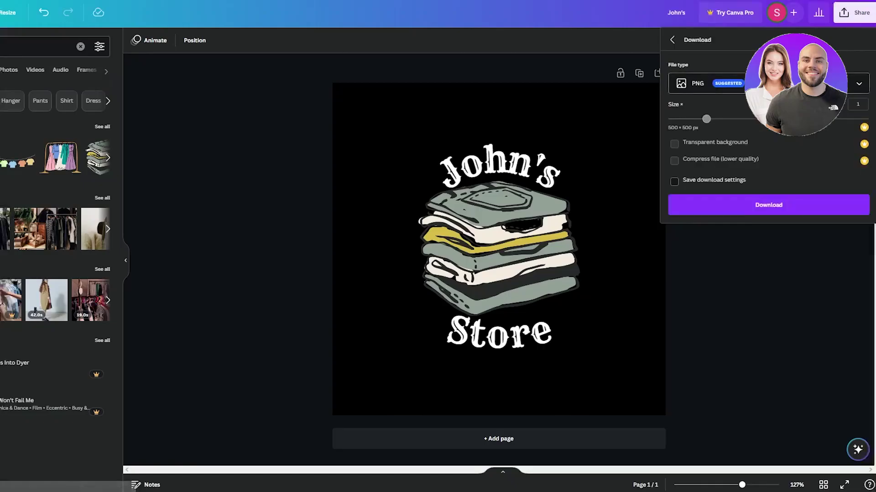
click(791, 84)
click(759, 140)
click(764, 209)
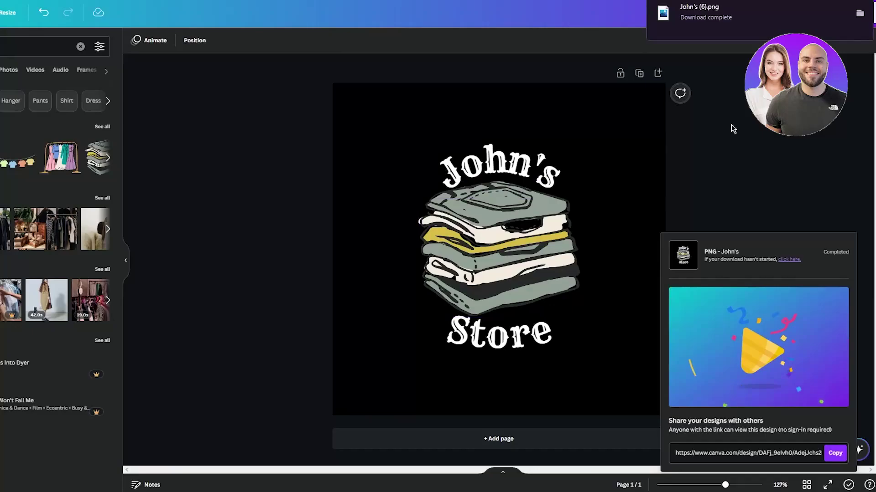
Switch to the Shopify theme editor and upload the downloaded "John's (6).png" as the theme's logo image
click(367, 118)
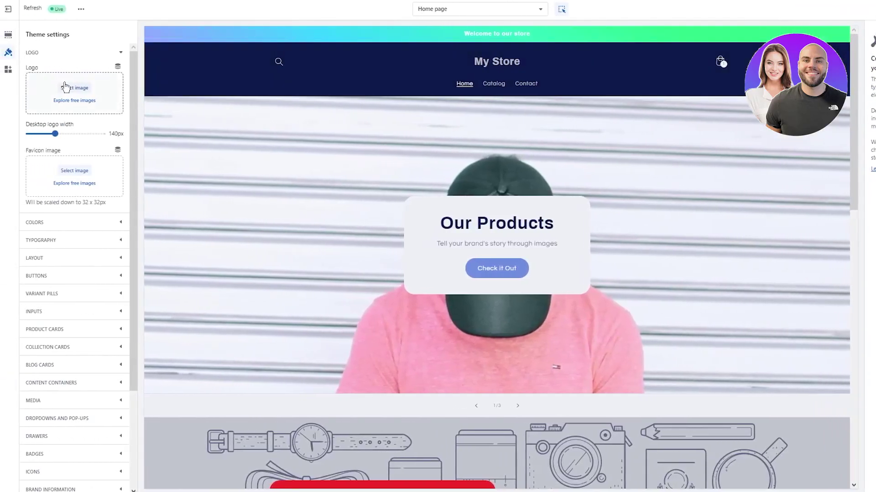
click(65, 87)
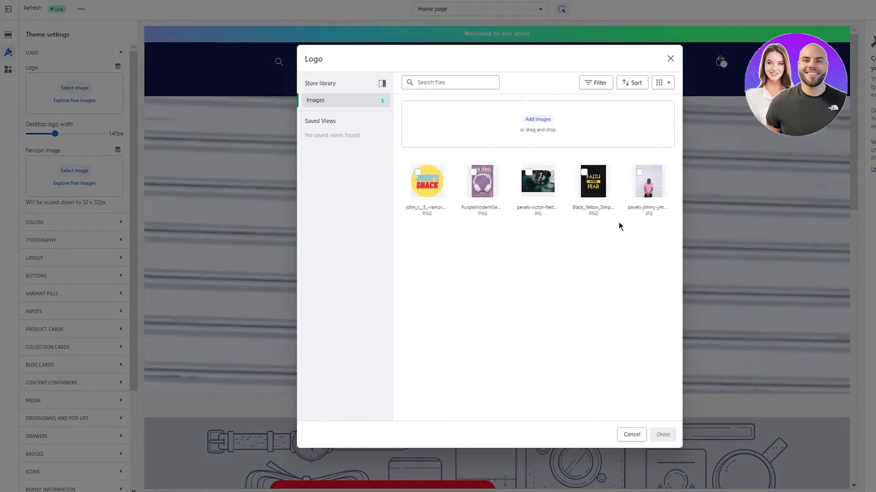
click(505, 131)
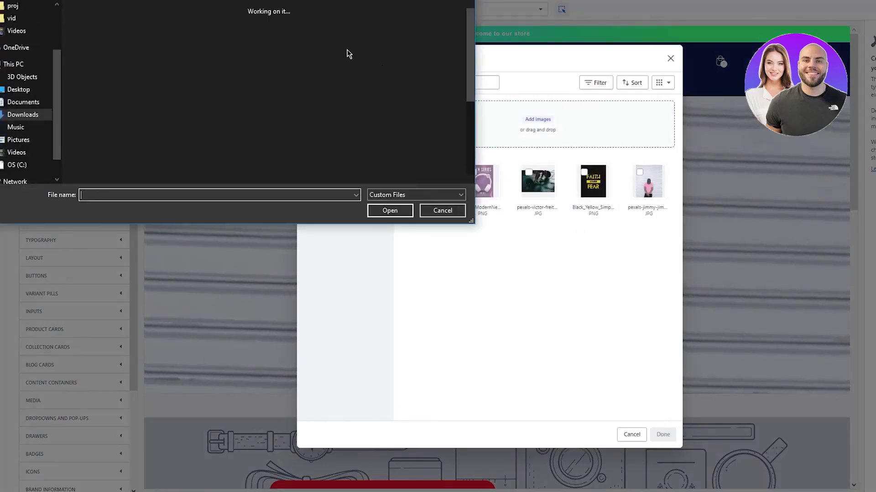
double_click(91, 36)
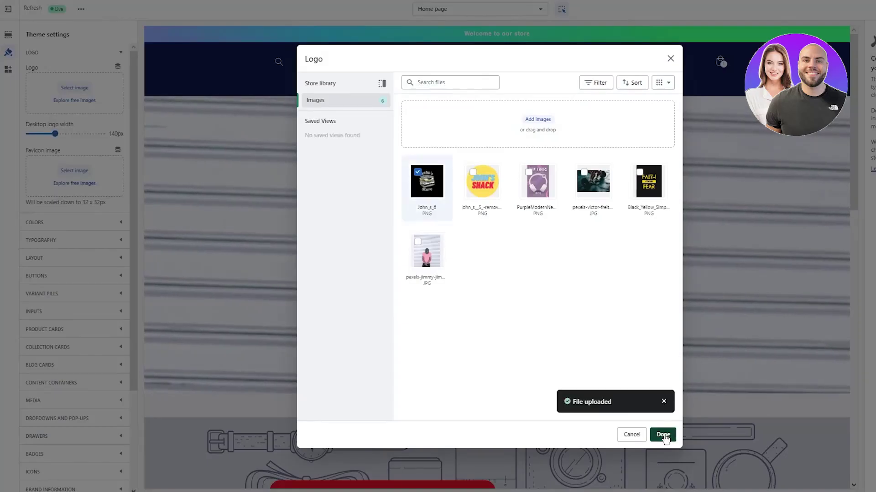
click(663, 434)
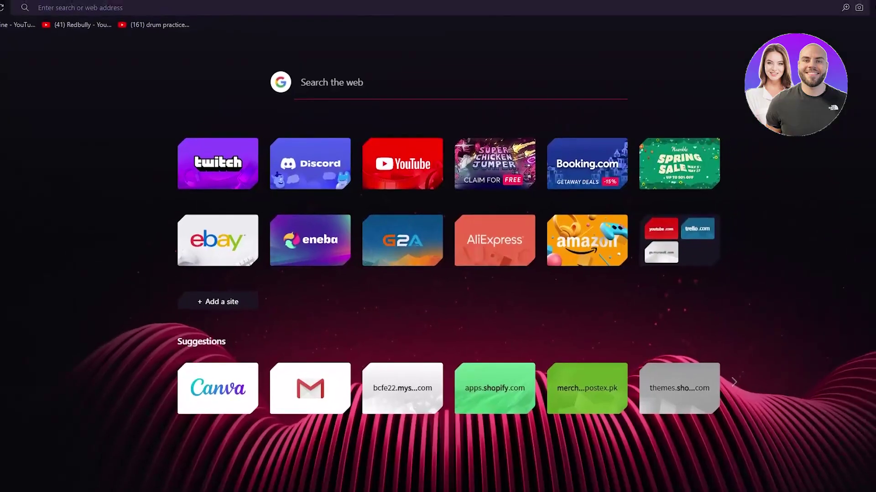
Open remove.bg in the browser, remove the background from the downloaded John's Store logo and download the result
text(remove.bg)
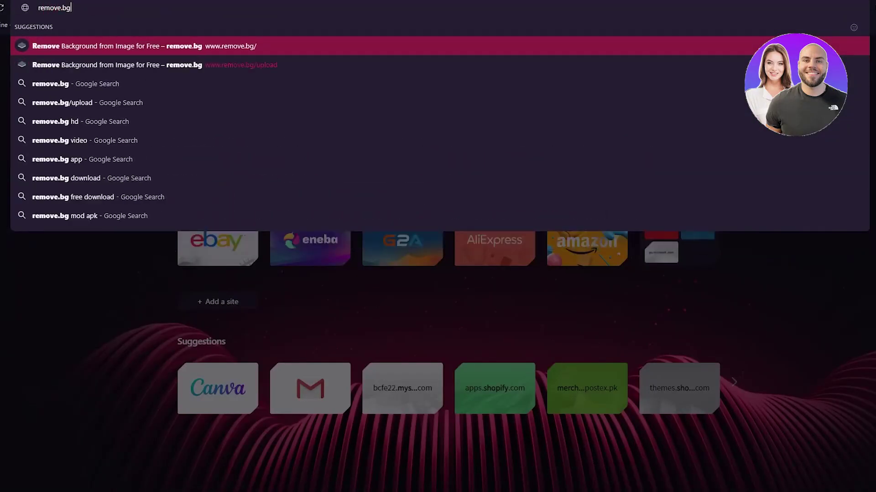
key(Return)
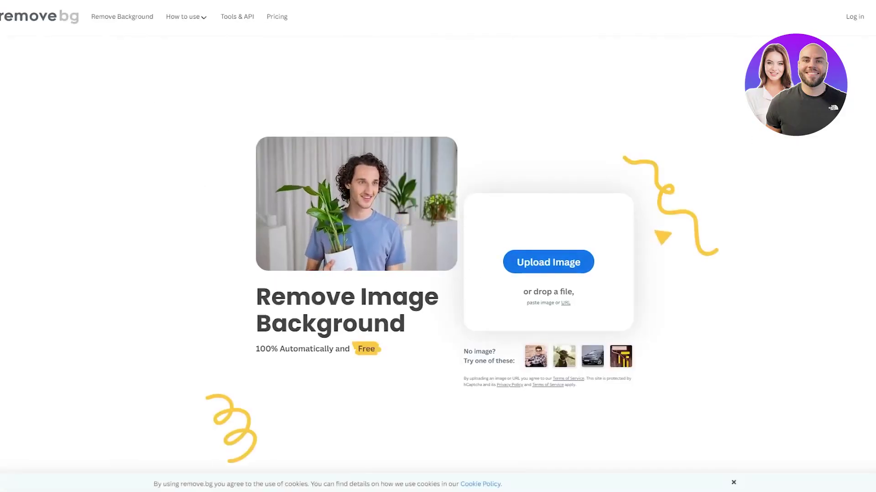
key(ctrl+j)
drag(753, 40, 583, 262)
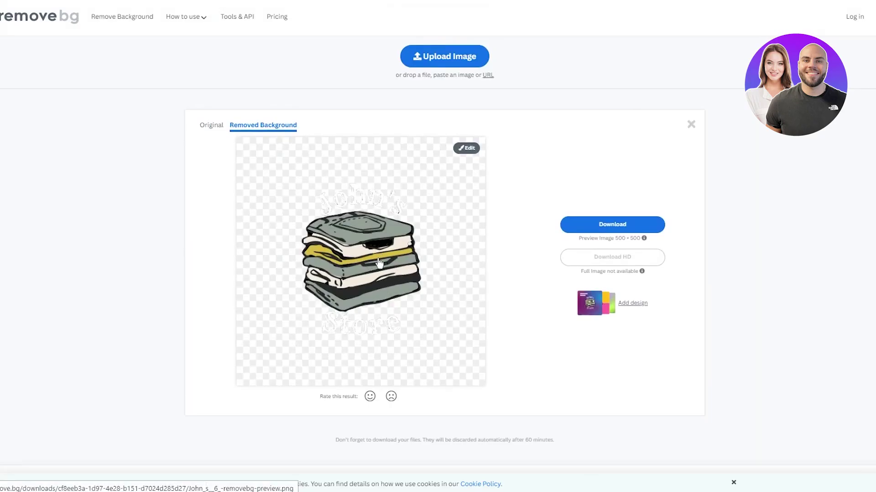
click(596, 224)
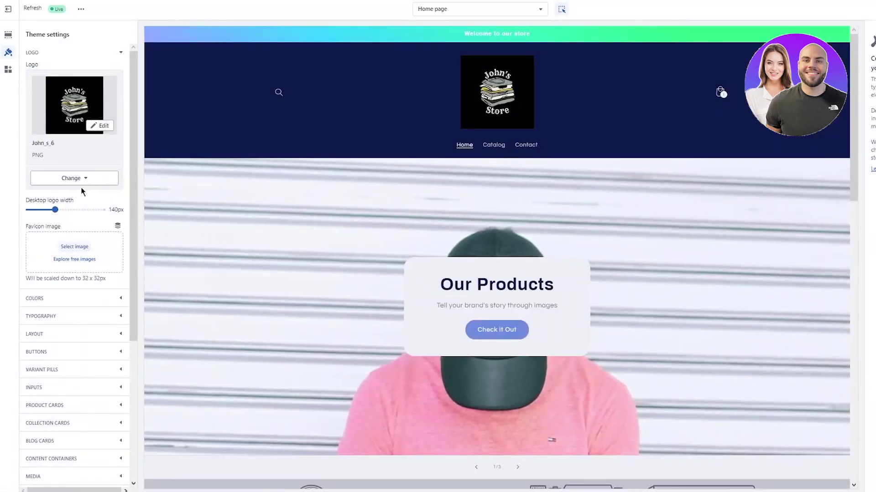
Replace the theme's logo by removing the black-background image and uploading the background-free "John_s__6_-removebg-preview" PNG
click(101, 125)
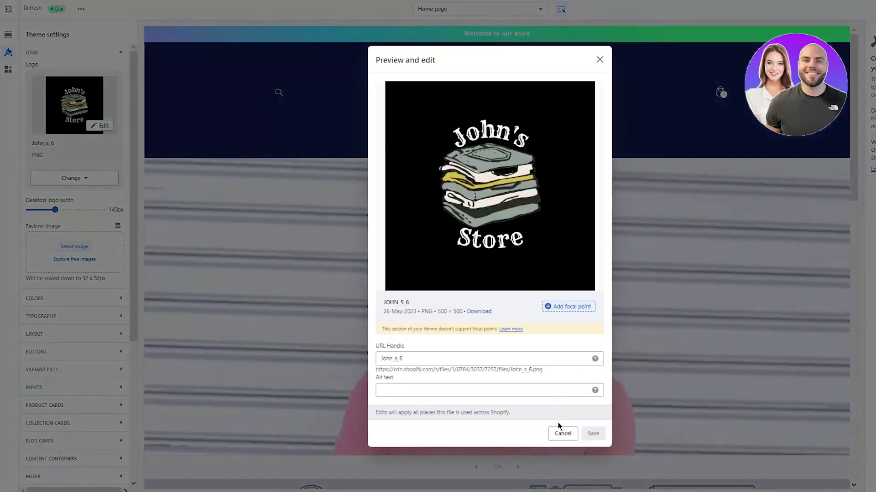
click(563, 434)
click(73, 178)
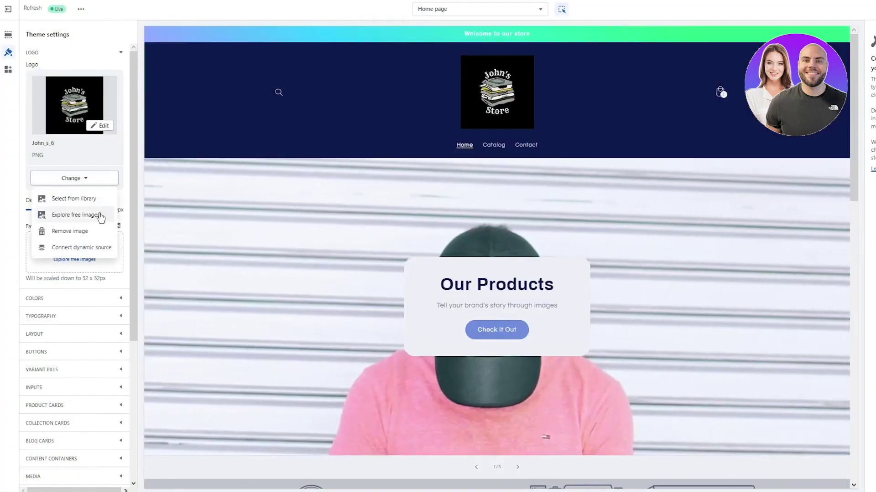
click(69, 231)
click(74, 88)
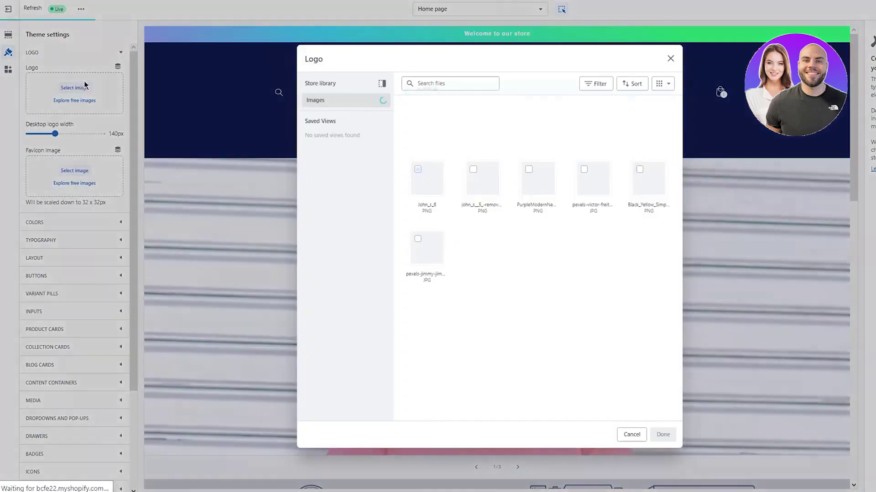
click(518, 135)
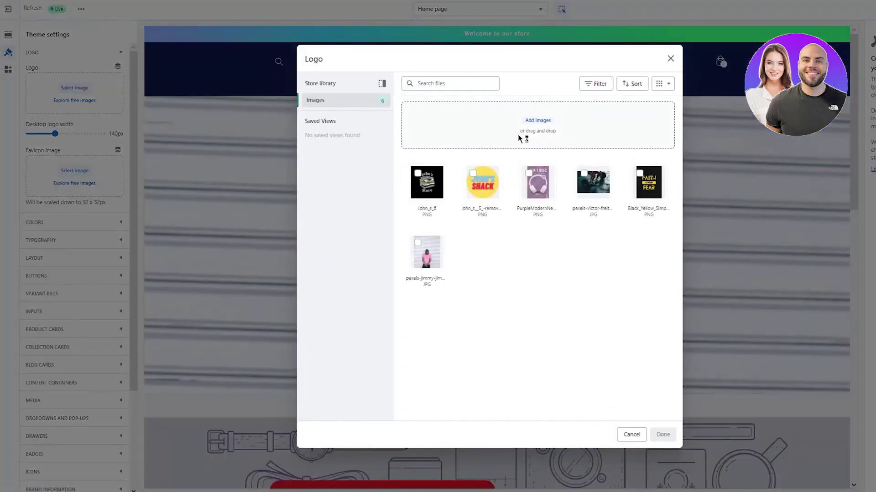
double_click(85, 31)
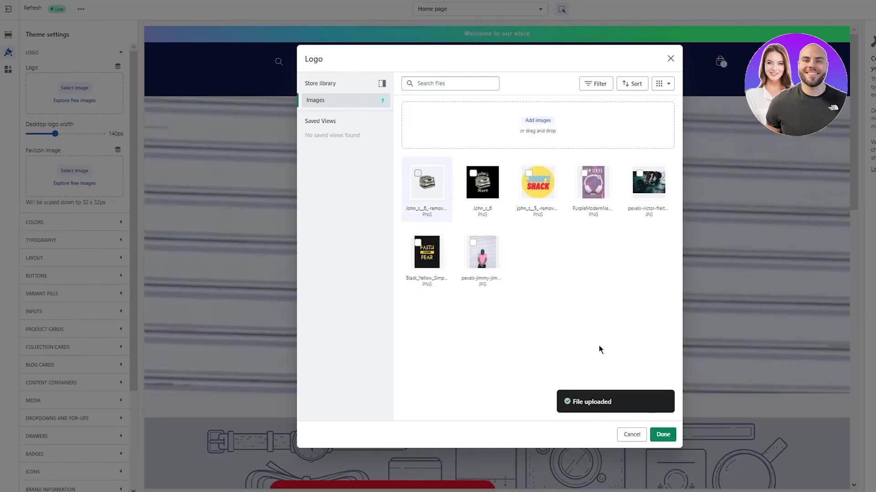
click(662, 435)
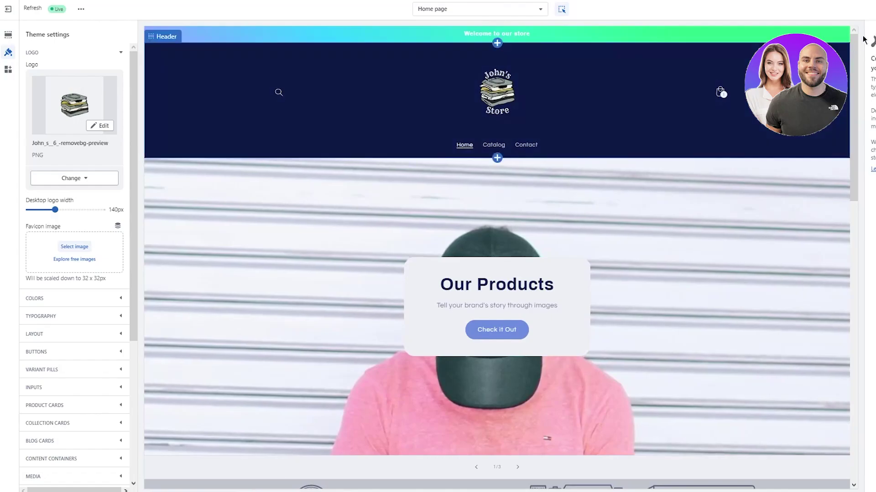
Open the downloaded background-free logo PNG from the browser's downloads in the image viewer
click(852, 0)
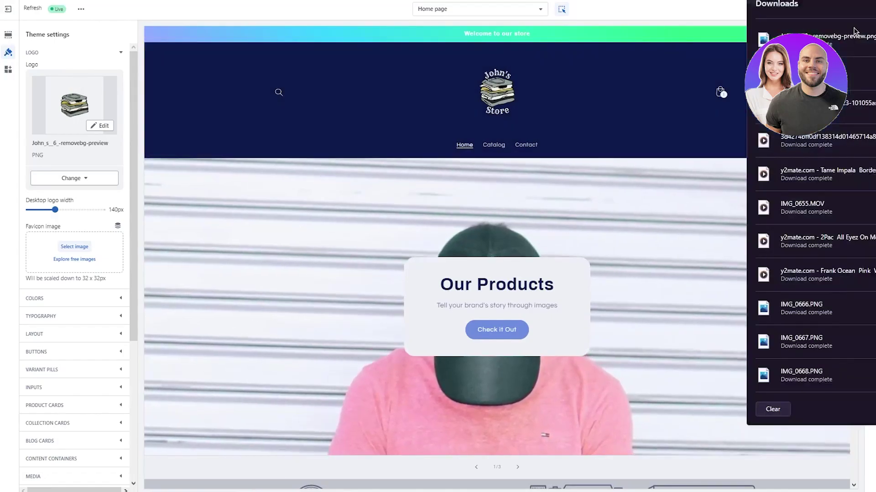
click(854, 32)
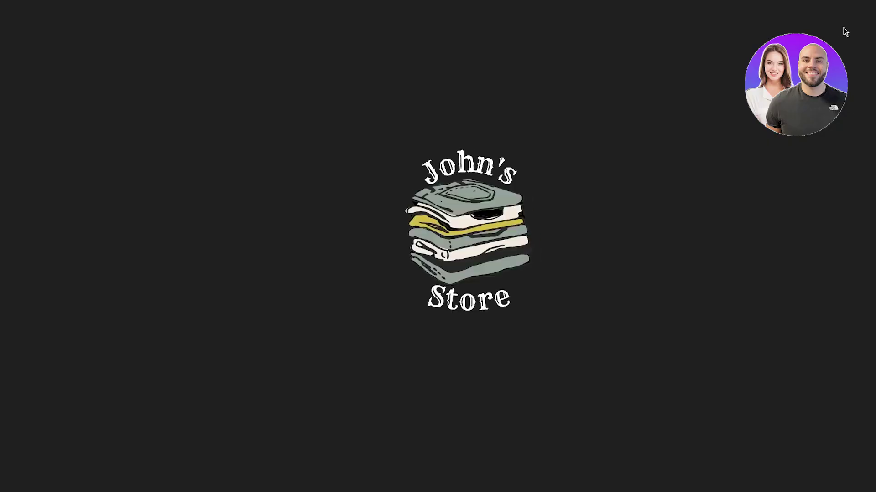
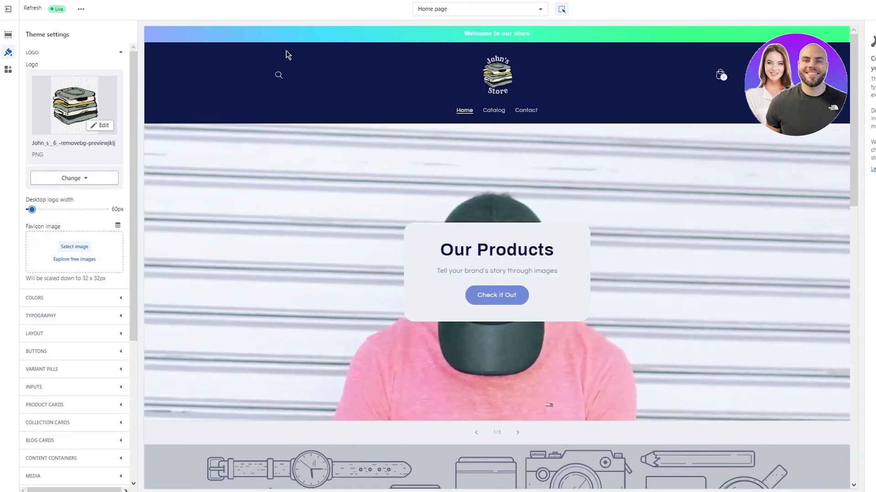
Switch to Canva, search the templates for "favicon logo" and open the Beige and Black Simple Monoline Calligraphy Initials Logo template
click(497, 82)
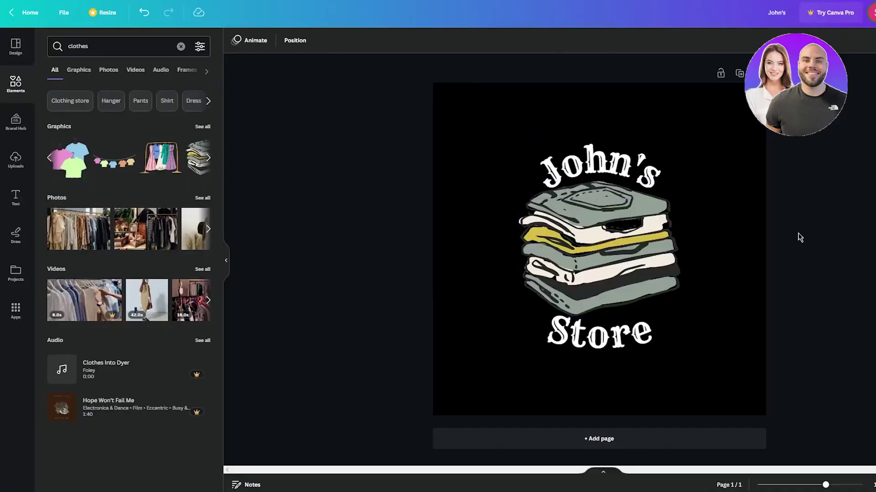
click(28, 12)
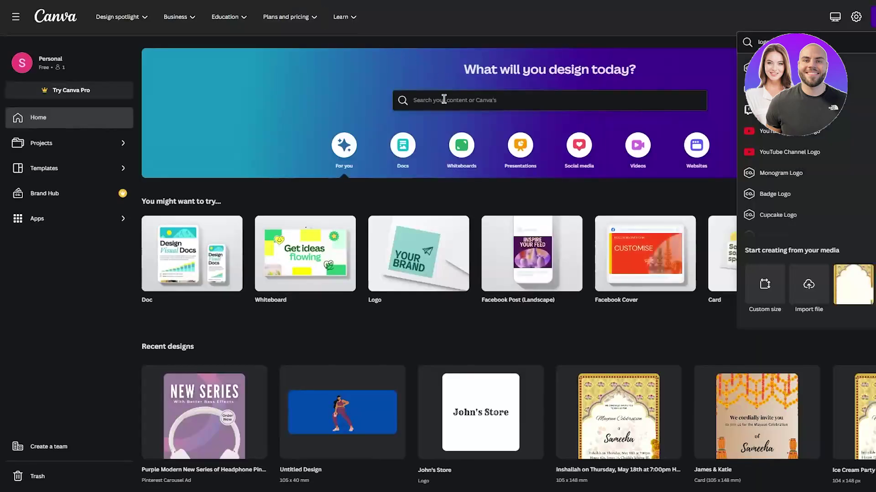
click(444, 100)
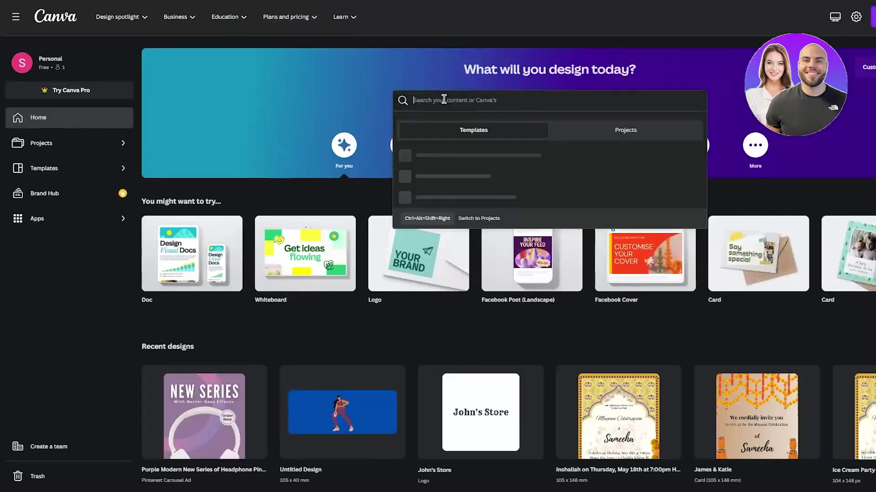
text(fa)
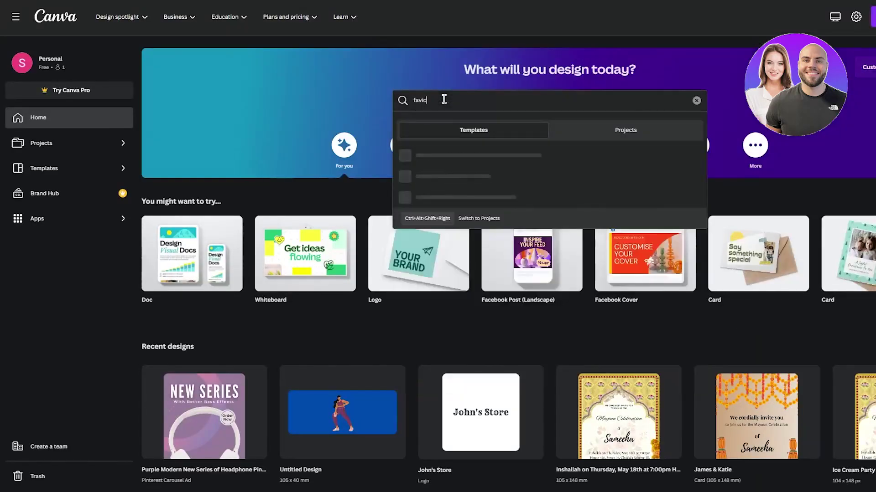
text(vic)
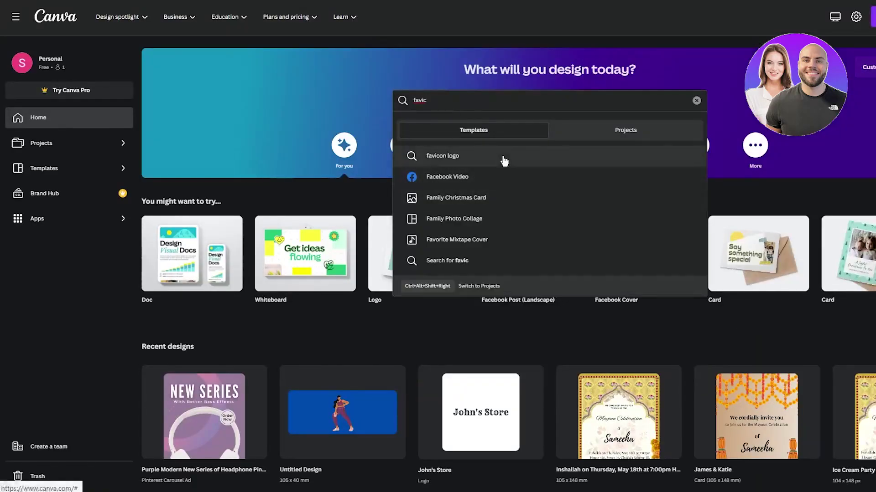
key(Return)
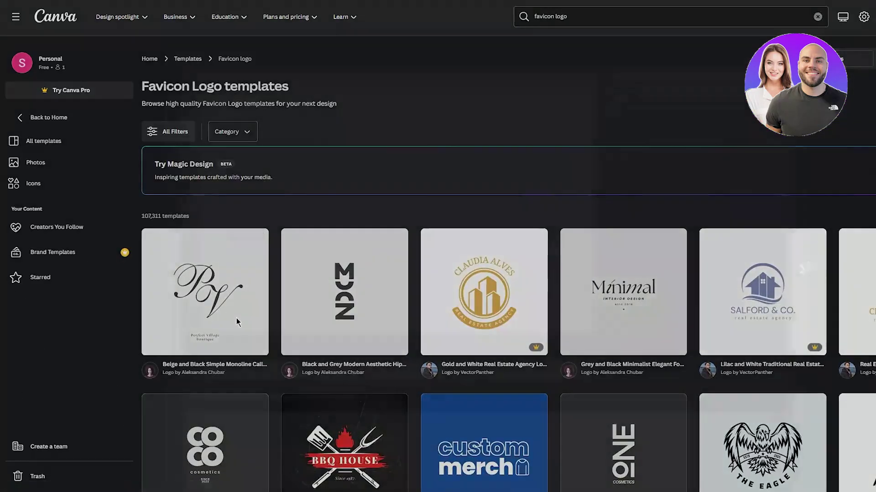
click(236, 318)
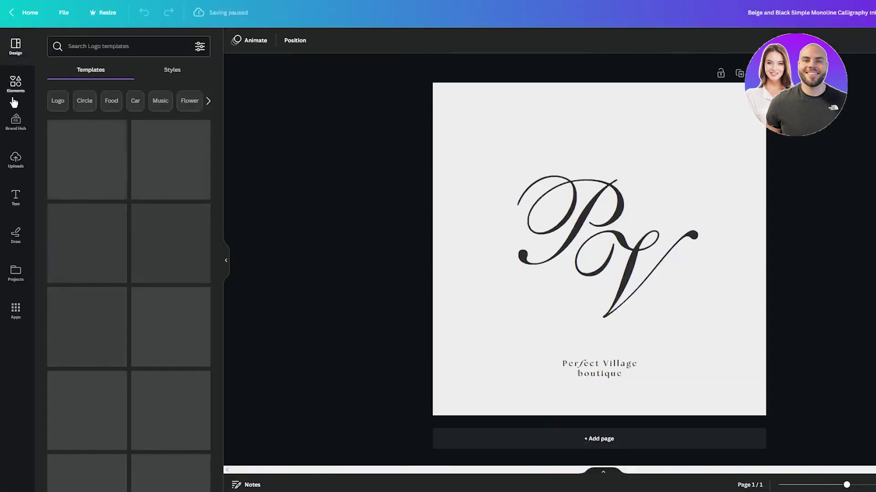
Delete the PV monogram and the "Perfect Village boutique" text from the template
click(13, 98)
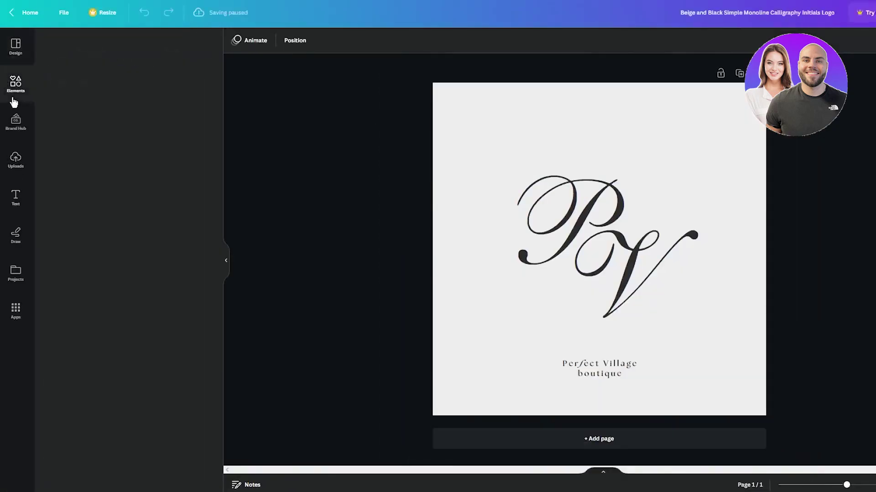
drag(381, 129, 867, 369)
key(Delete)
drag(405, 275, 778, 368)
key(Delete)
Set the page's background color to solid black
click(526, 247)
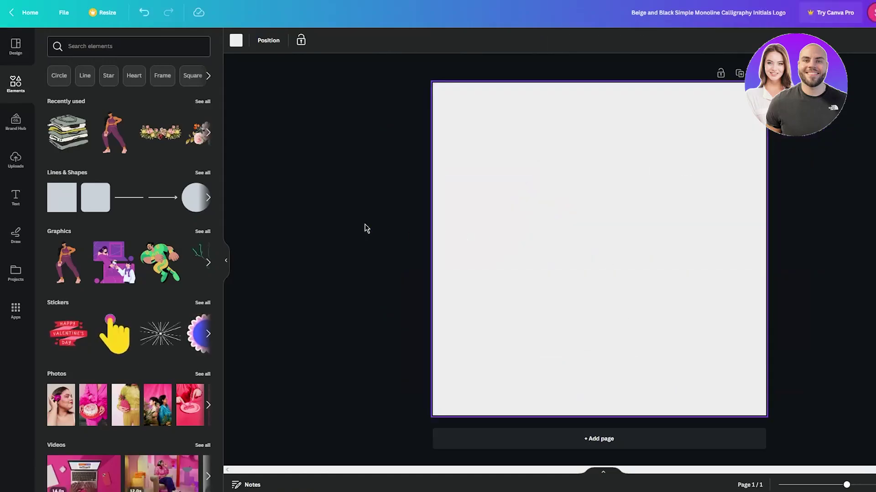
click(361, 224)
click(535, 170)
click(236, 42)
click(58, 236)
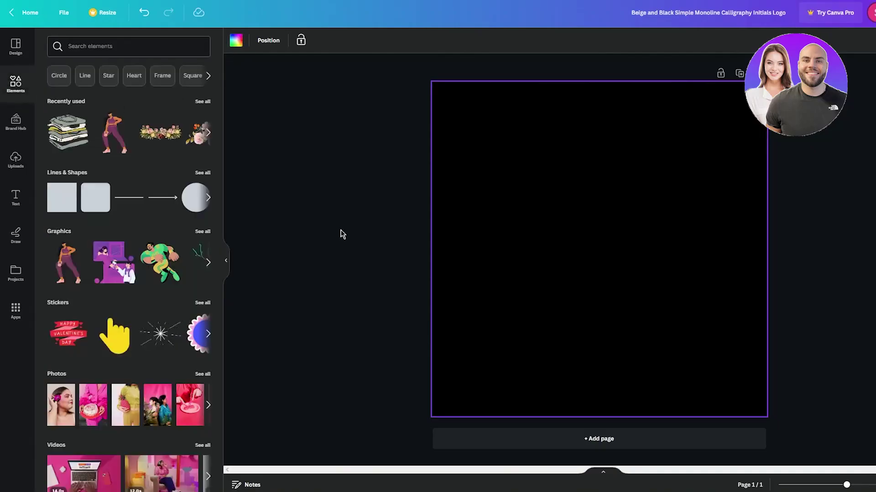
Add a circle shape and enlarge it to about 493 × 493 so it nearly fills the page
click(196, 200)
drag(543, 200, 404, 119)
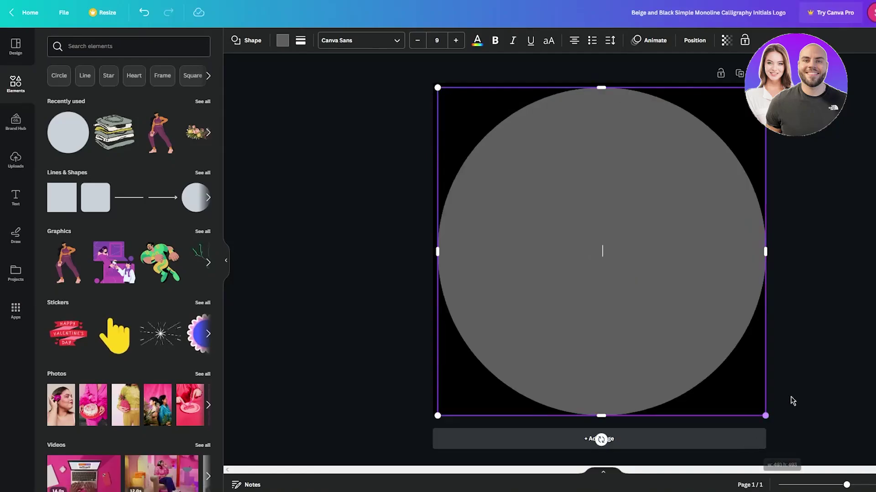
click(857, 310)
Fill the circle with solid white
click(660, 247)
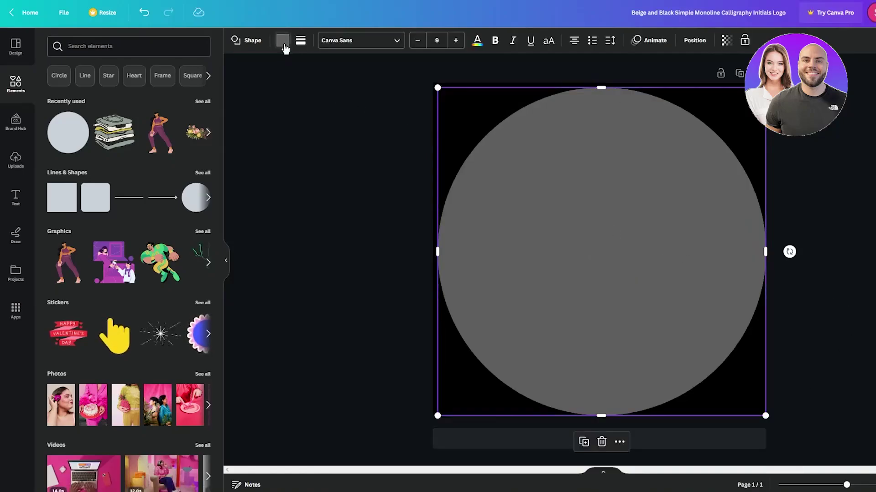
click(283, 40)
click(171, 102)
click(360, 181)
click(360, 176)
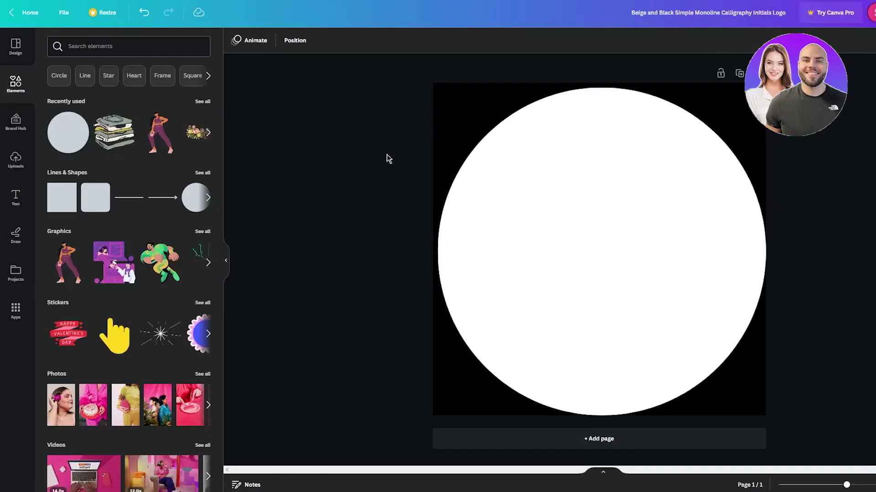
Fill the circle with the default pink-to-yellow gradient
click(590, 252)
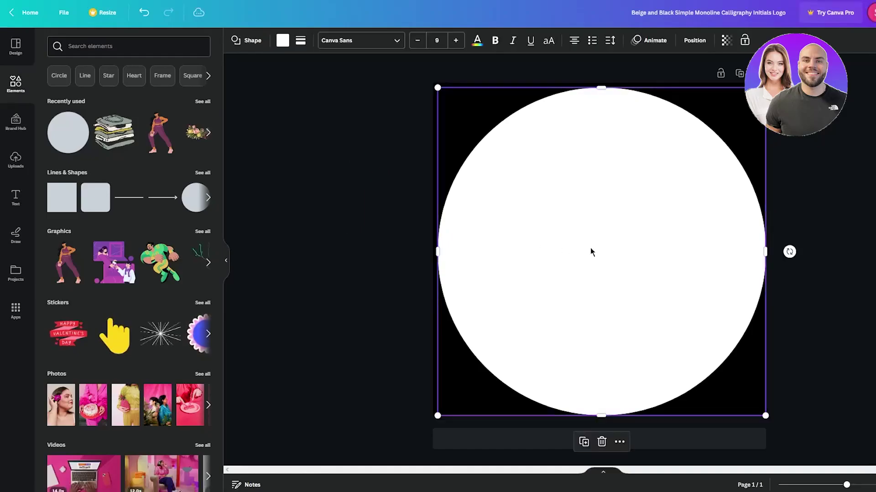
click(284, 40)
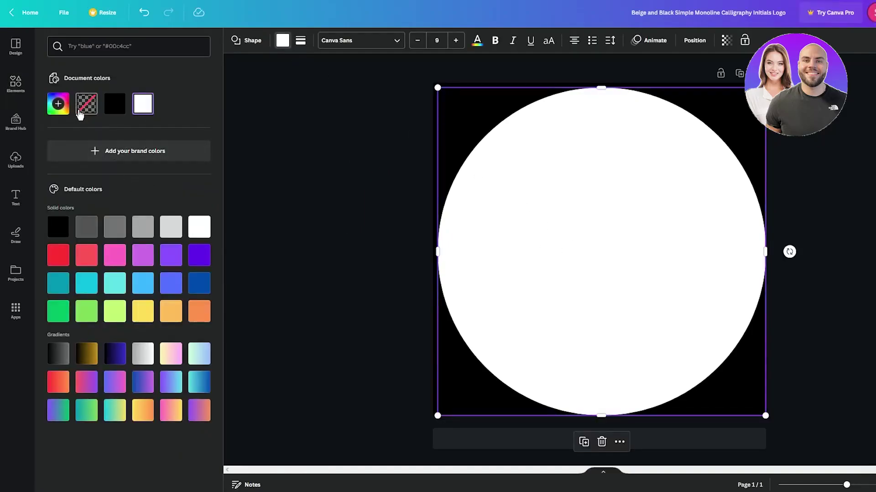
click(116, 411)
click(171, 415)
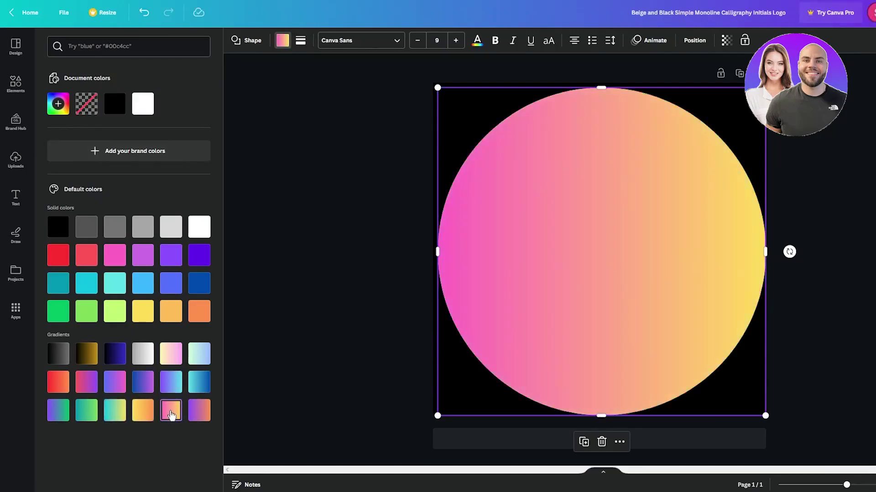
Try the top-to-bottom, radial and corner gradient styles on the circle and return to the left-to-right style
click(171, 415)
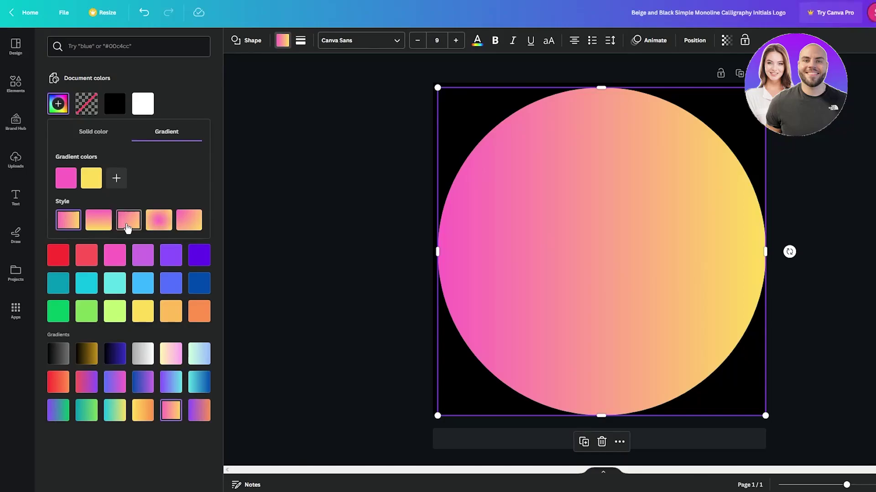
click(99, 221)
click(159, 221)
click(188, 220)
click(68, 220)
key(Escape)
click(307, 232)
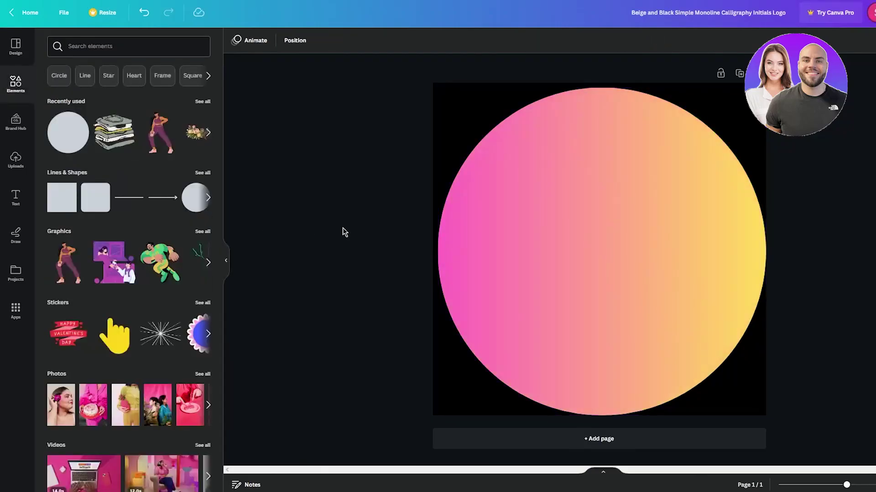
Add the "Ice Cream Party" font combination over the circle and delete its invitation and date lines, keeping only the title
click(24, 194)
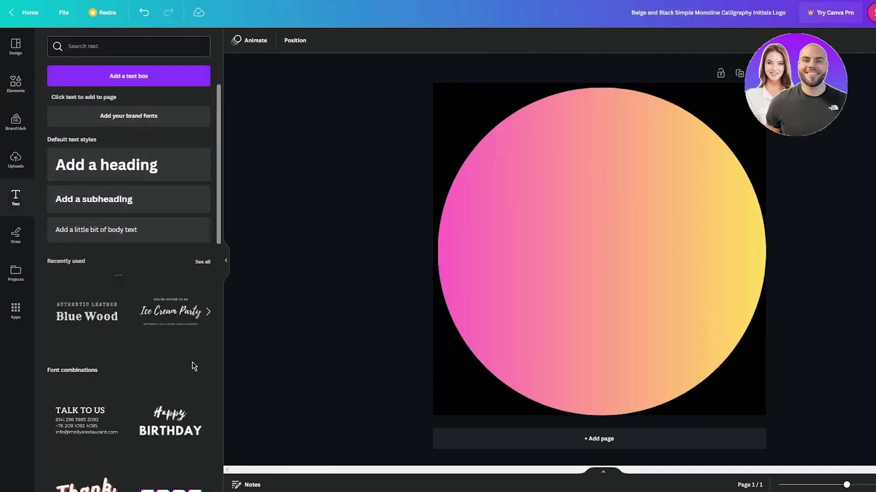
scroll(158, 324, down, 5)
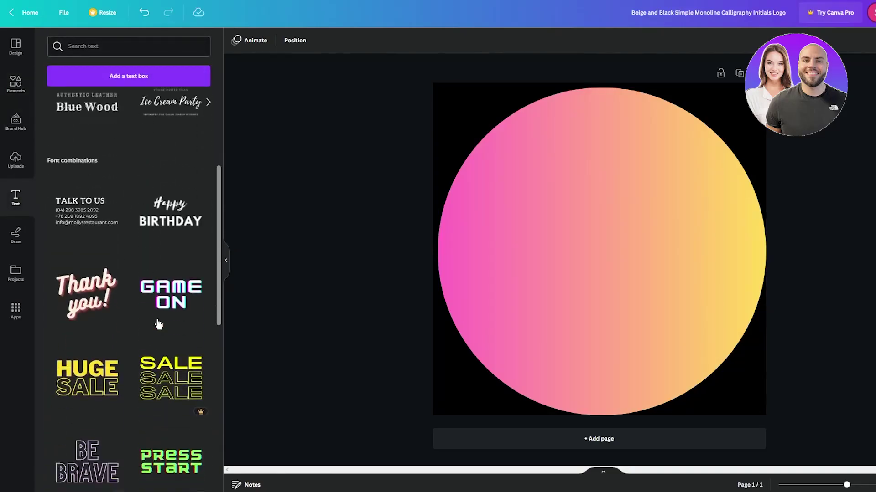
scroll(158, 324, up, 5)
scroll(145, 316, down, 4)
scroll(150, 306, up, 3)
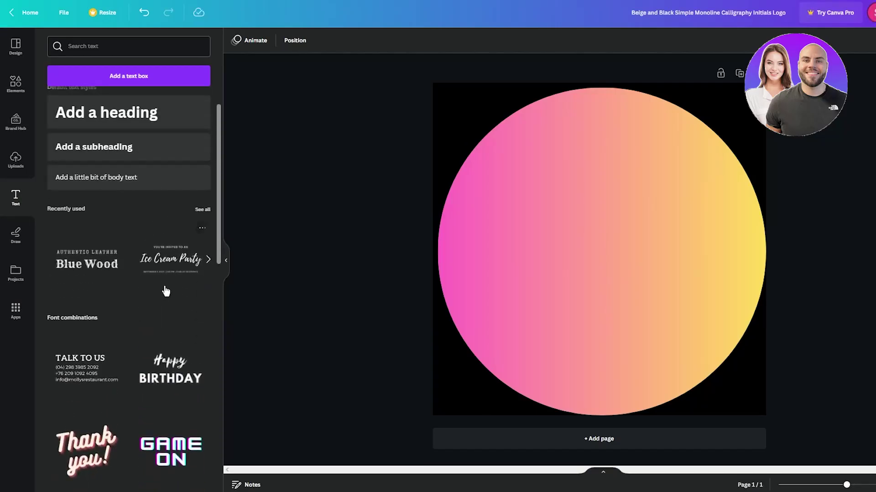
click(595, 206)
key(Delete)
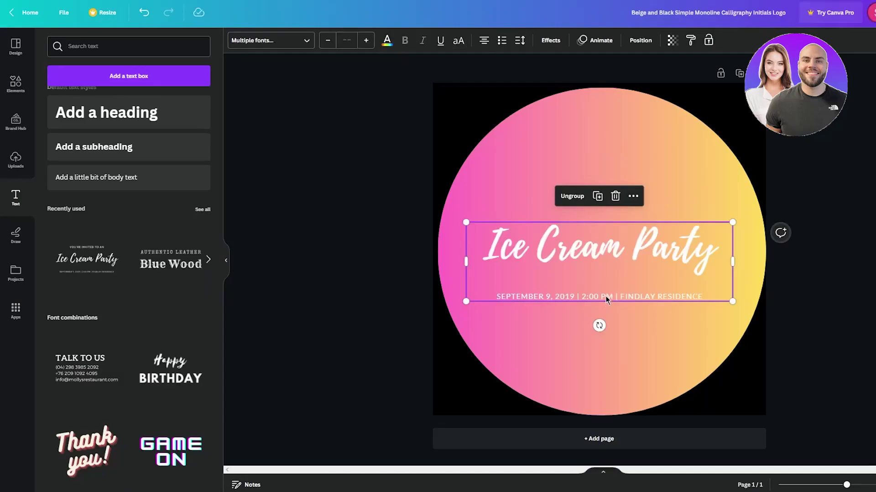
click(606, 295)
key(Delete)
Replace the "Ice Cream Party" title with the initials "J S"
double_click(579, 242)
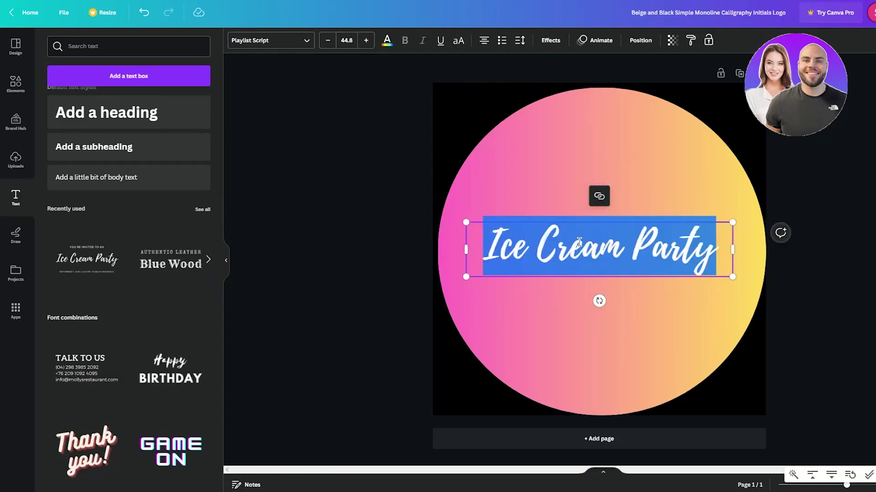
text(Js)
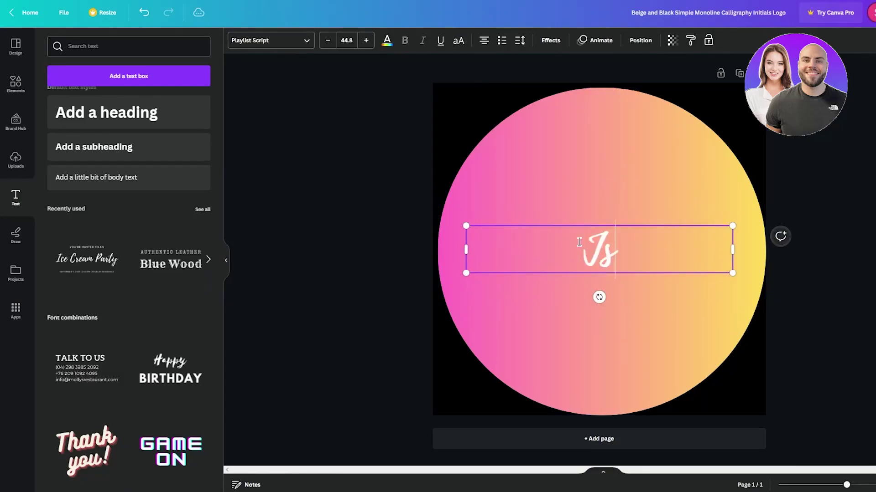
key(BackSpace)
text(S)
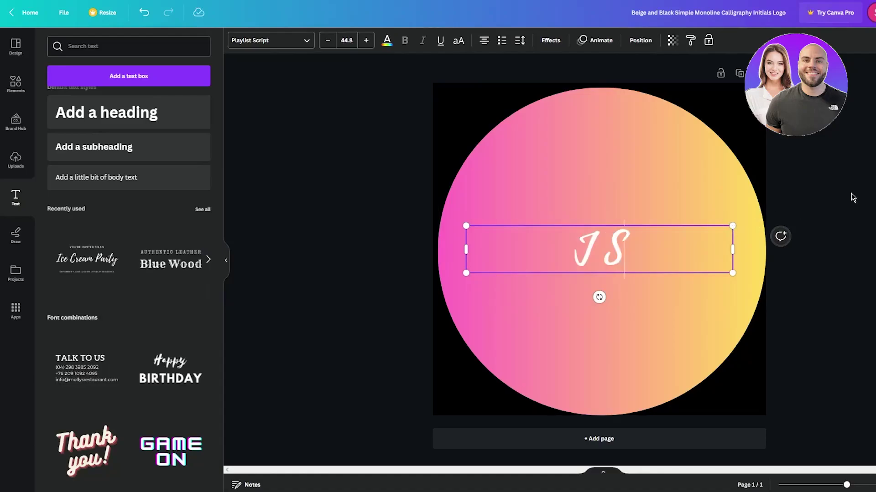
Set the font size of the "J S" initials to 144
click(351, 40)
scroll(401, 188, down, 6)
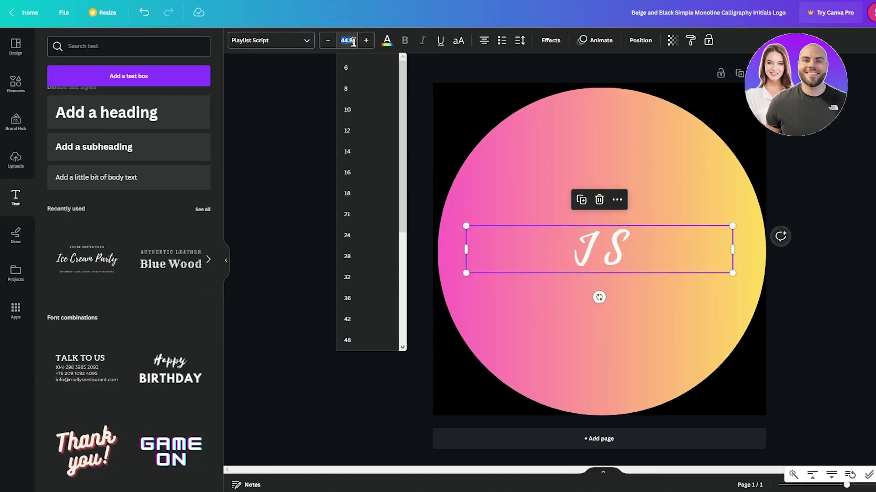
click(356, 334)
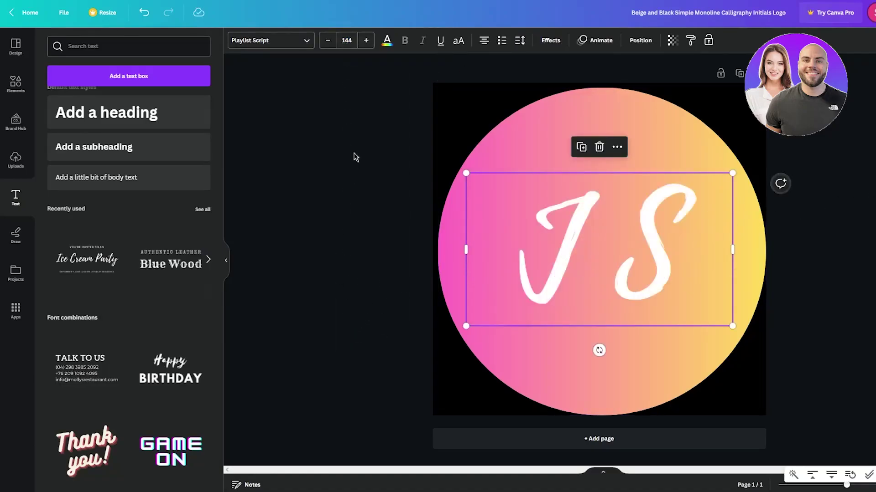
click(347, 47)
click(373, 336)
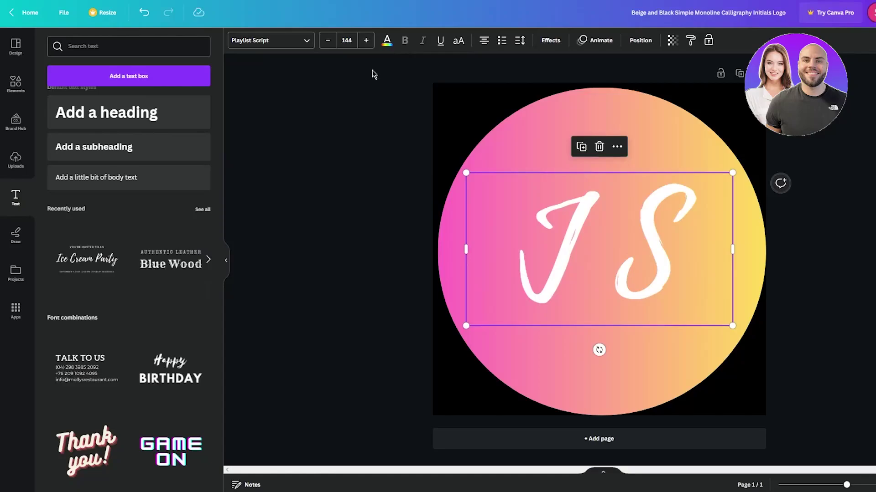
Increase the "J S" initials to font size 196 and nudge them into the middle of the circle
click(370, 40)
click(369, 40)
click(370, 40)
click(370, 40)
click(369, 40)
click(369, 40)
click(369, 40)
click(369, 40)
click(368, 40)
click(369, 41)
click(369, 40)
drag(711, 197, 698, 205)
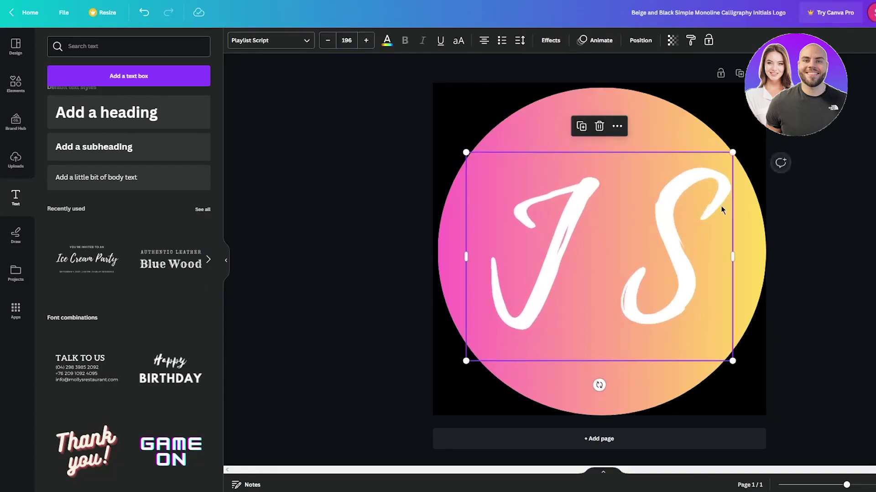
click(845, 219)
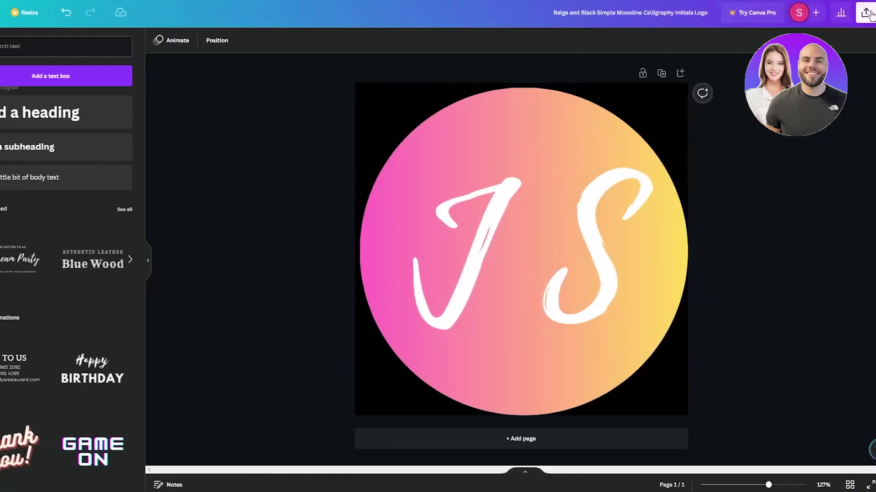
Download the "J S" favicon design as a PNG file
click(854, 12)
click(720, 254)
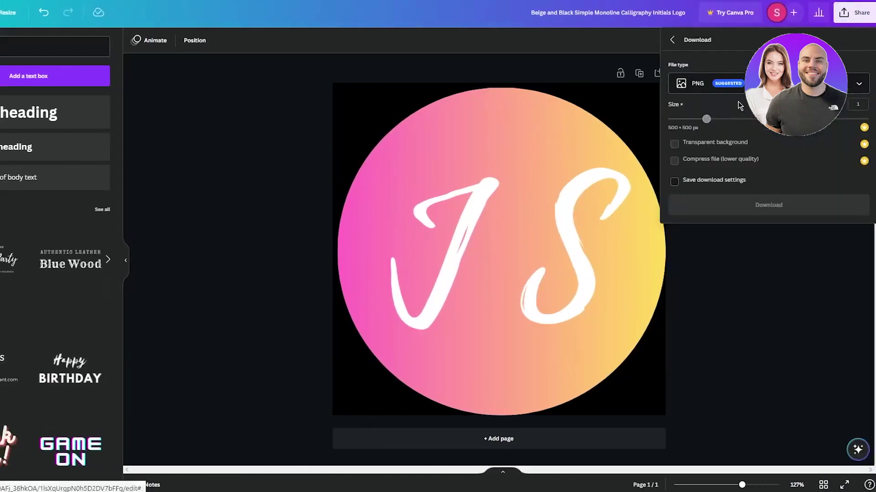
click(743, 203)
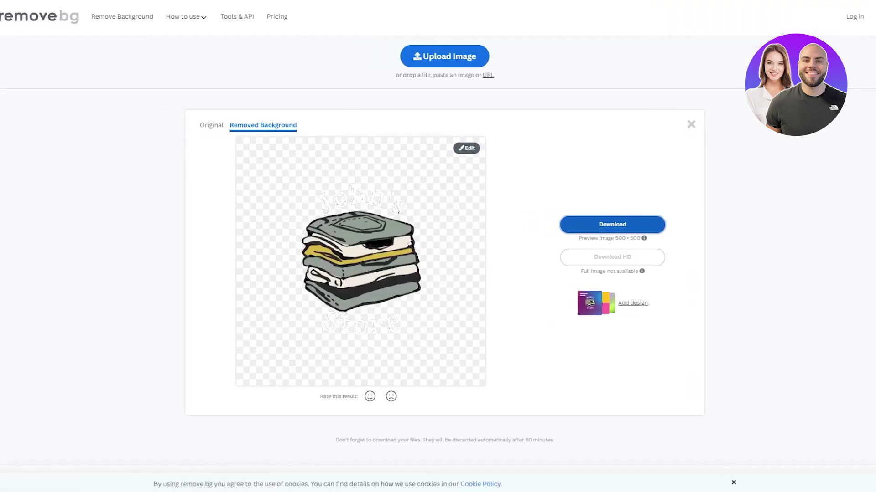
Switch to remove.bg, remove the background of the downloaded "J S" PNG and download the result
drag(725, 46, 419, 262)
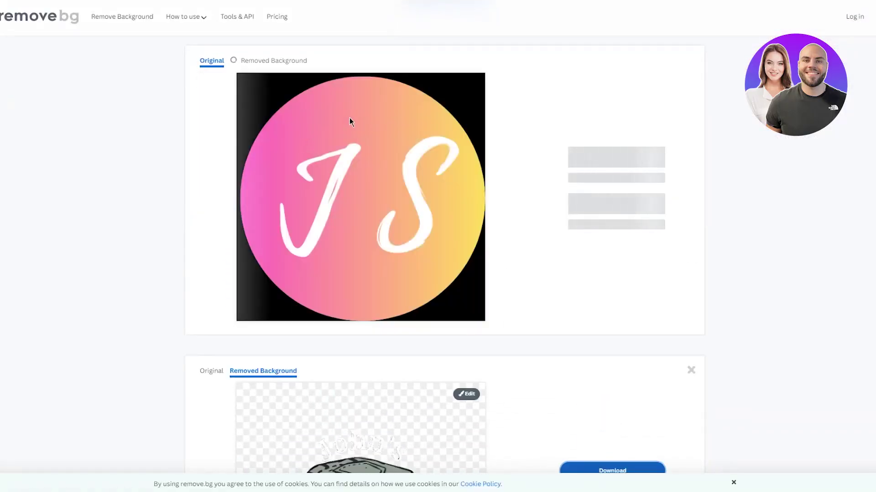
click(607, 227)
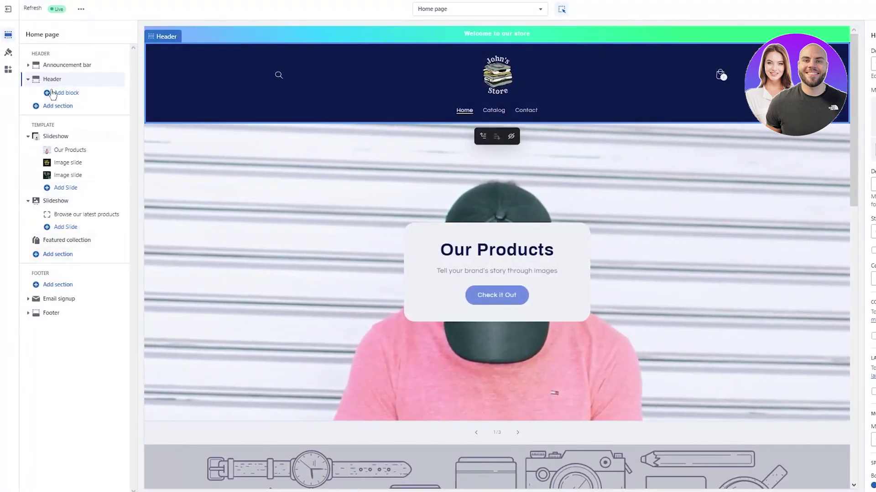
In the Shopify theme settings, upload the background-free "J S" logo as the favicon image and save the theme
click(8, 52)
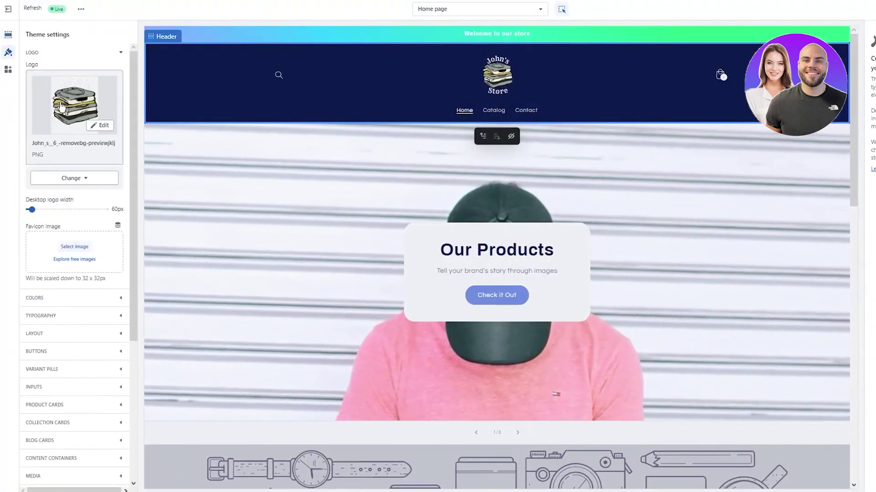
click(76, 246)
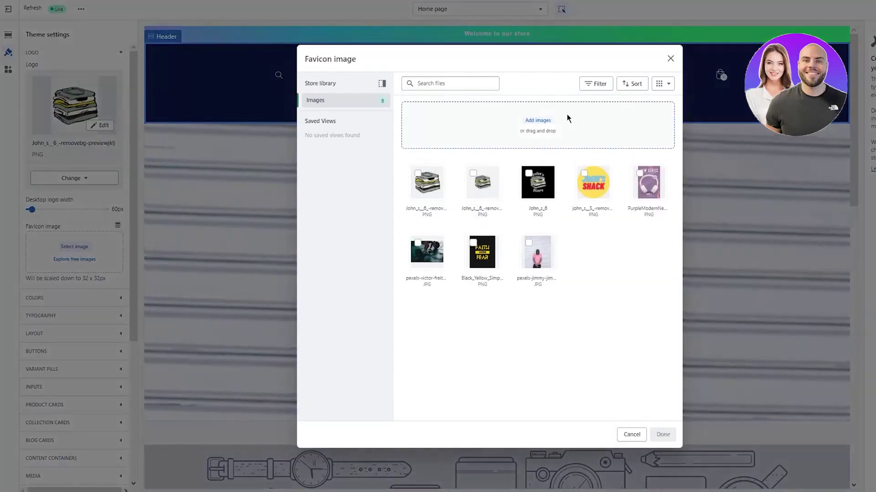
click(567, 118)
double_click(93, 50)
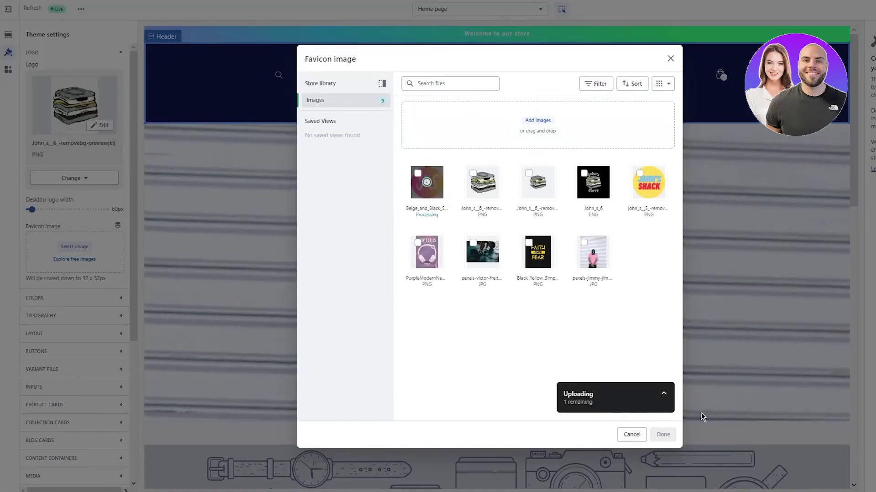
click(664, 435)
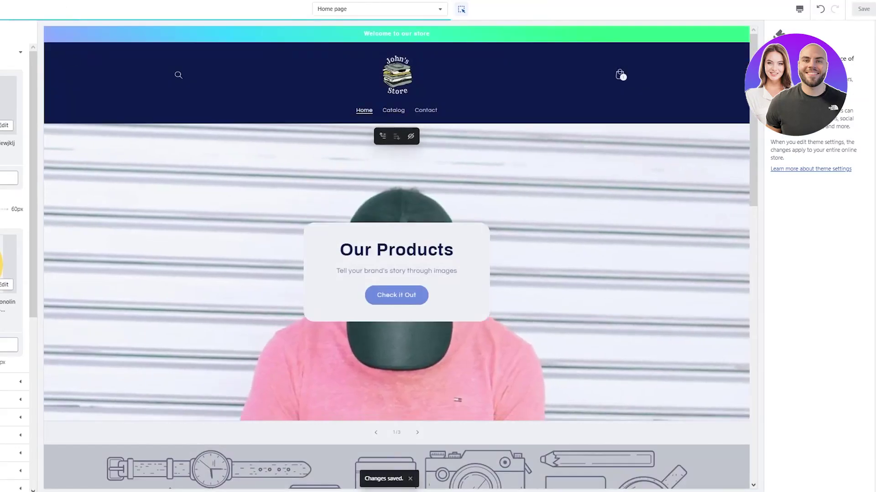
Look over the home page preview down to the featured products and exit the theme editor
scroll(462, 136, down, 9)
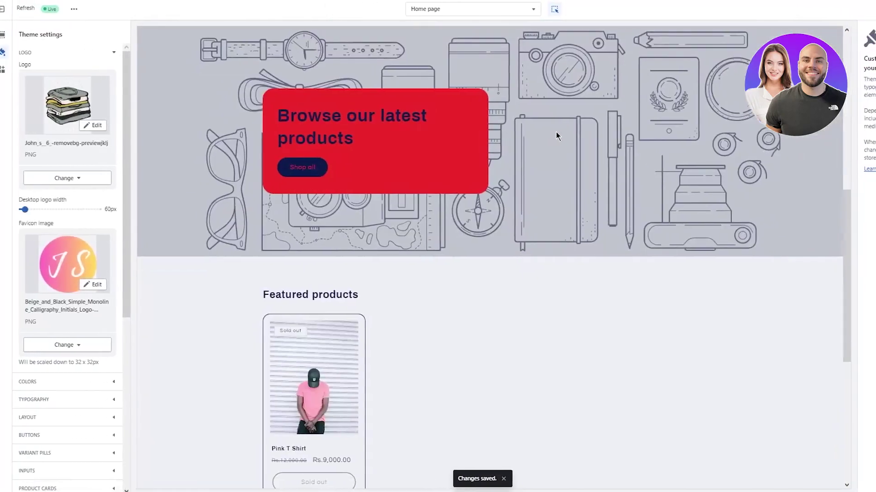
scroll(564, 135, down, 5)
click(15, 12)
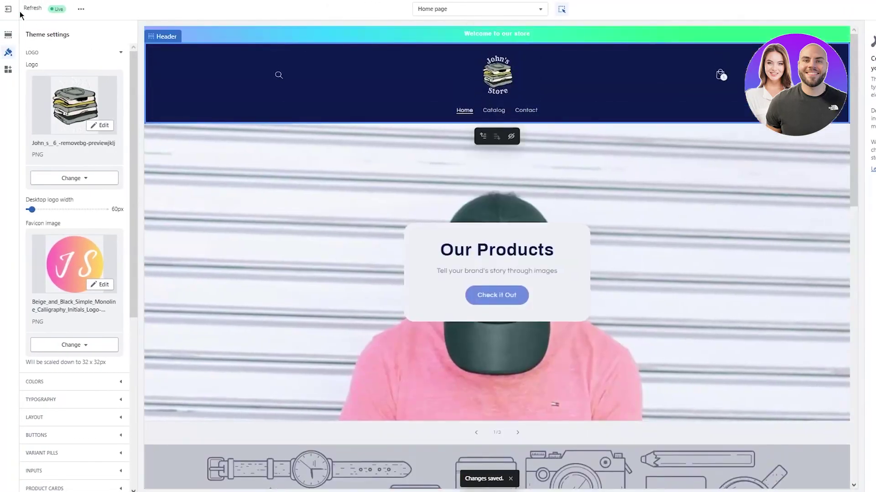
click(8, 9)
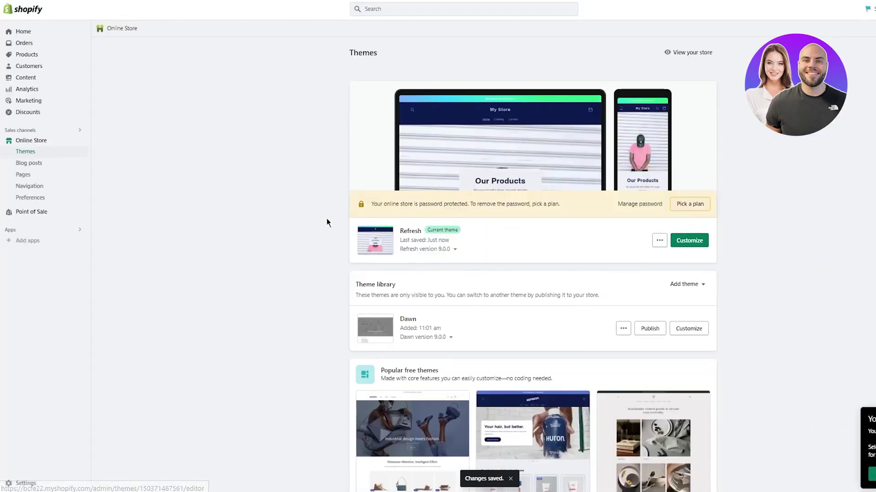
Open the storefront and examine its home page from the header down, including the cart icon
click(689, 241)
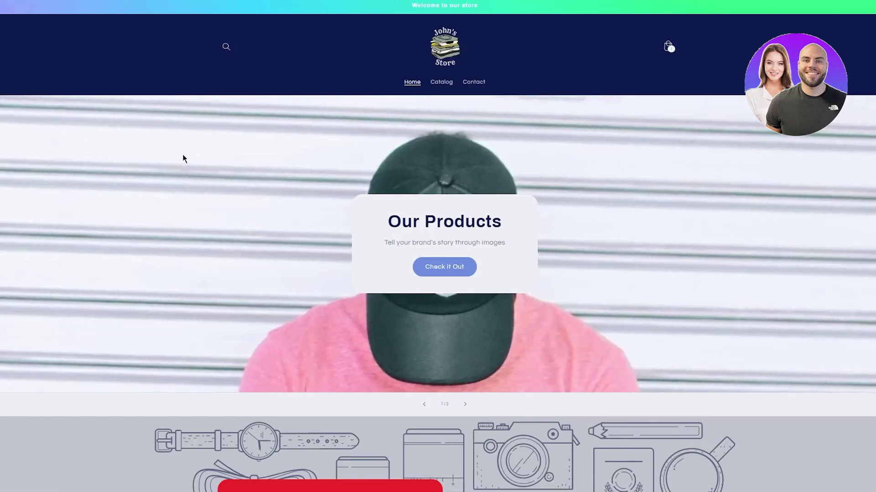
scroll(236, 137, down, 15)
scroll(259, 127, up, 1)
scroll(258, 126, up, 15)
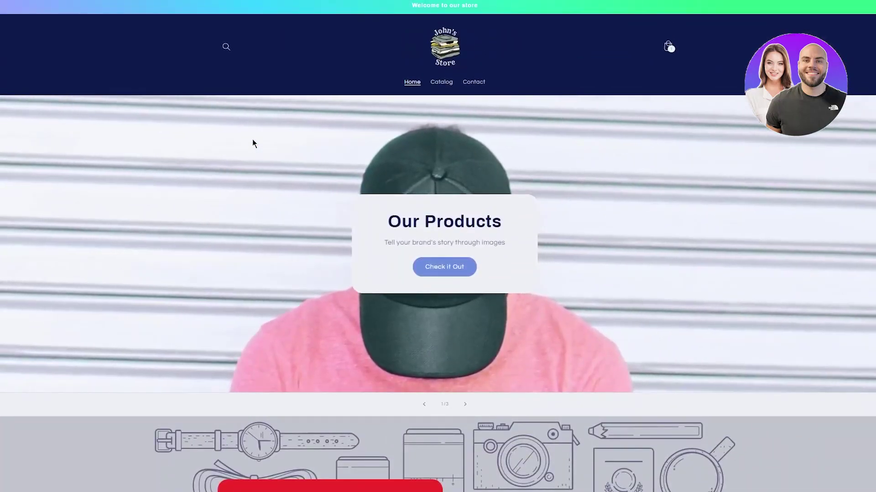
click(672, 56)
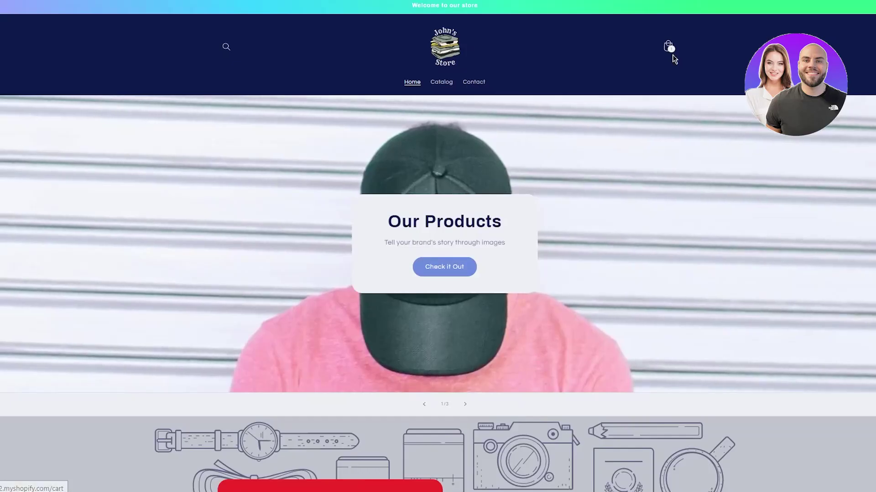